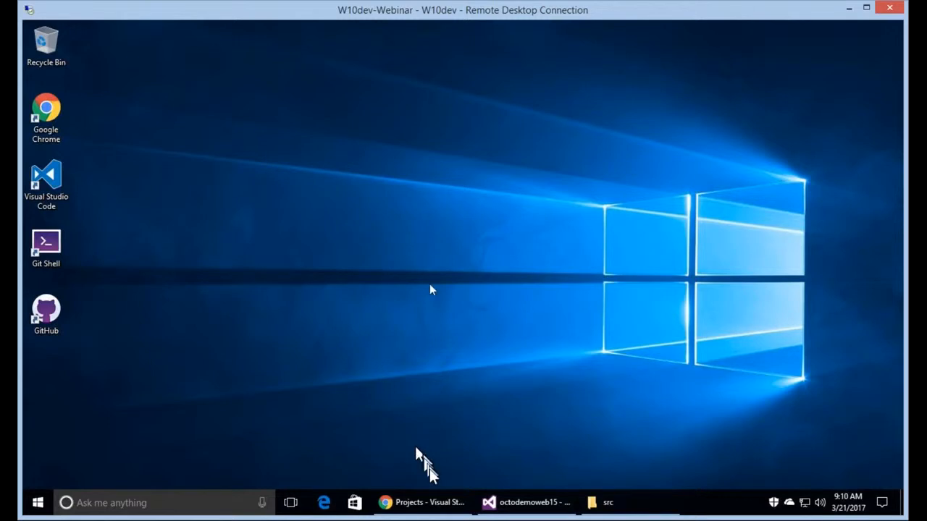
Bring up Chrome and open the octodemo project from the VSTS Projects page.
left_click(430, 503)
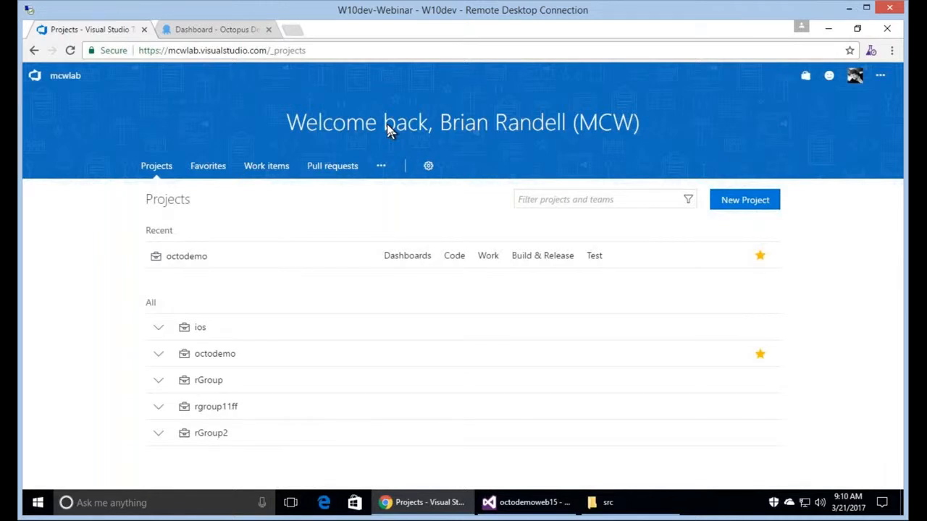
left_click(190, 257)
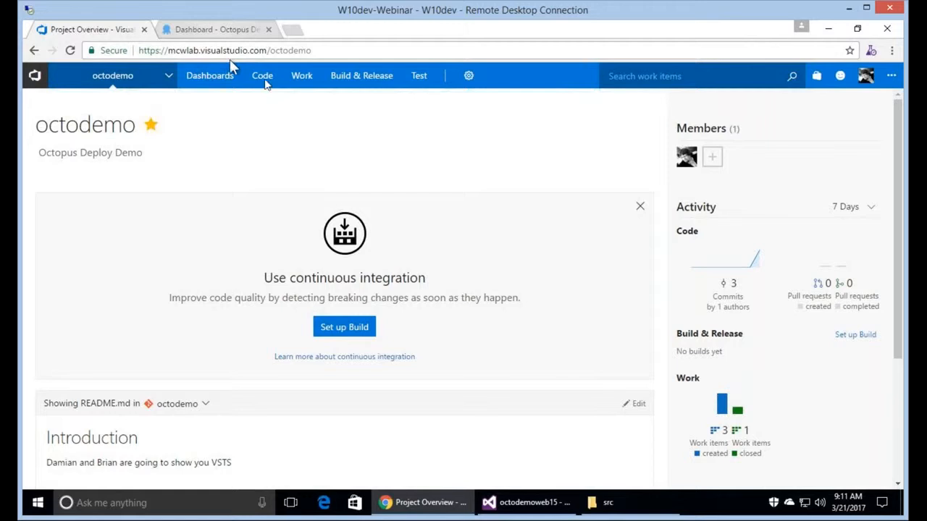
Browse the octodemo repository files, then open the Sprint 1 task board.
mouse_move(264, 83)
left_click(278, 106)
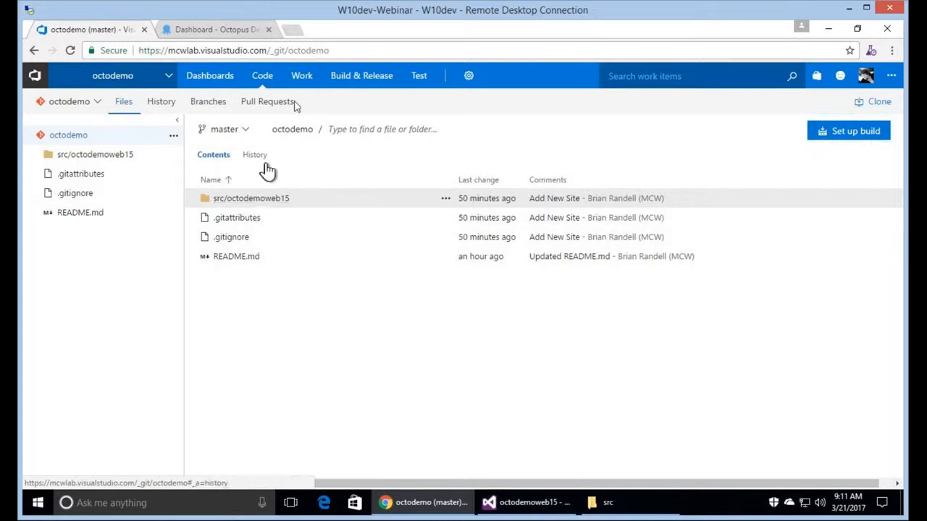
mouse_move(302, 75)
left_click(310, 106)
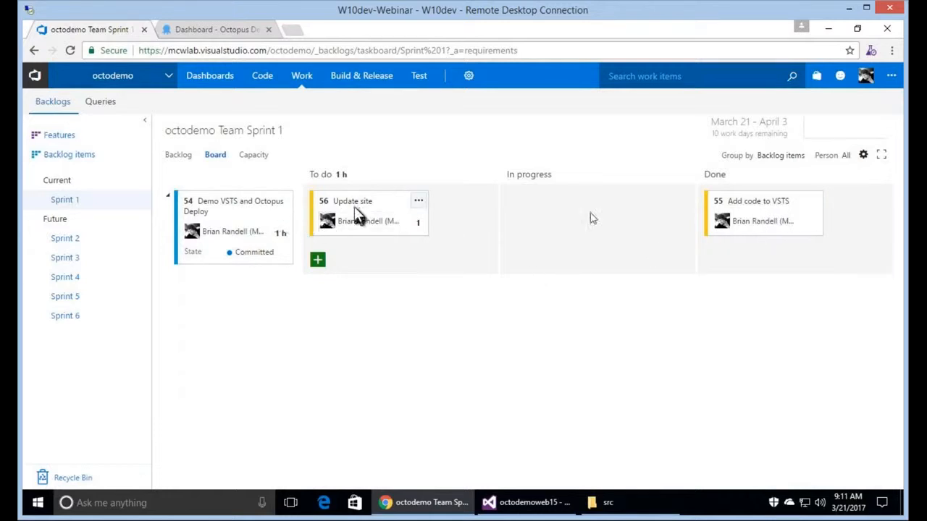
Move task 56 'Update site' into In progress, then switch to the Octopus dashboard.
left_click_drag(355, 215, 592, 218)
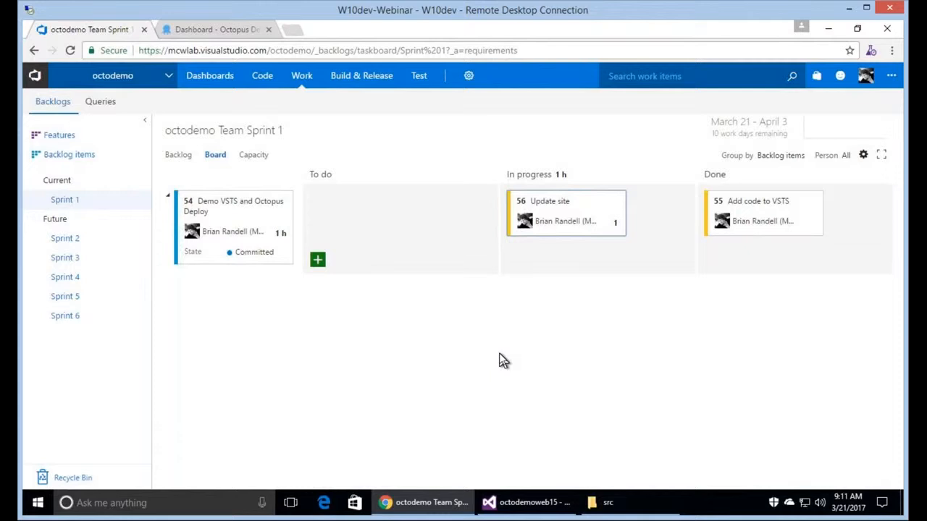
left_click(211, 33)
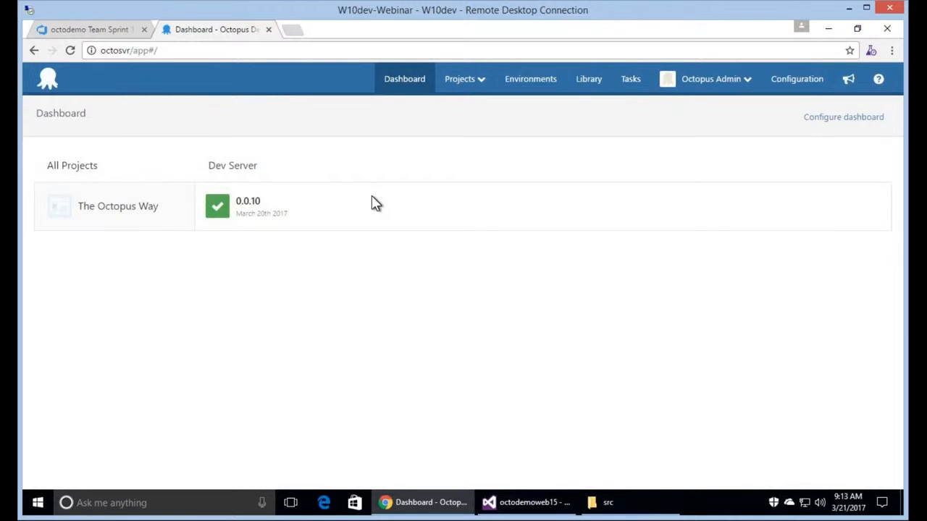
left_click(87, 29)
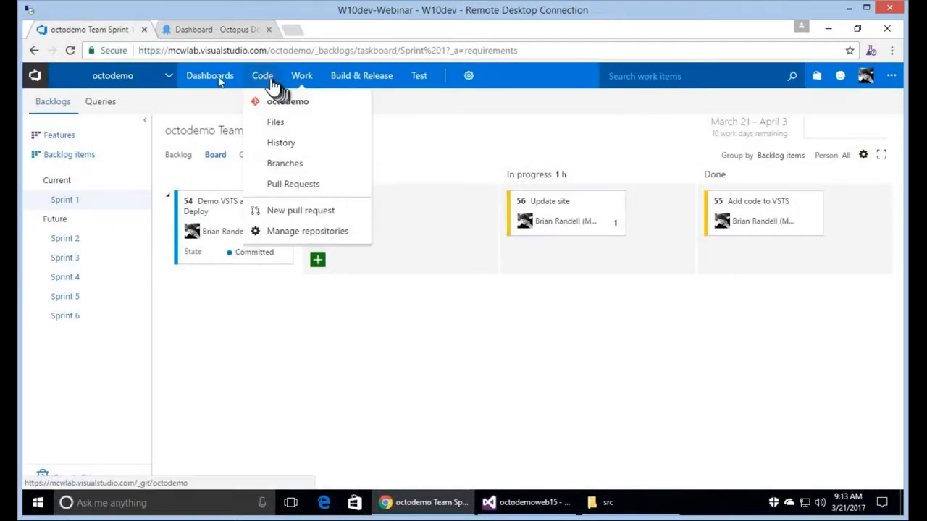
On the octodemo overview, highlight the README's Get a Team Project, Define Work Items and Define a Build steps.
mouse_move(221, 81)
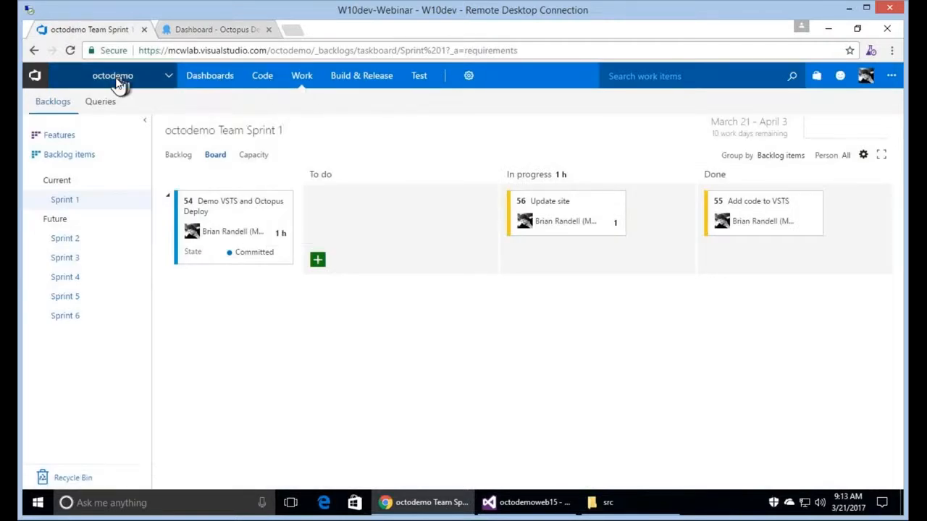
left_click(118, 85)
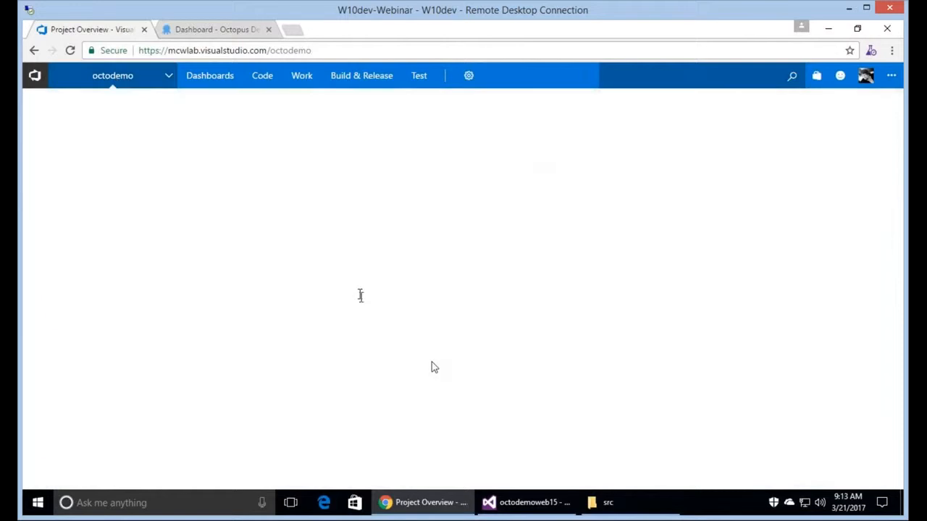
scroll(299, 390, "down", 3)
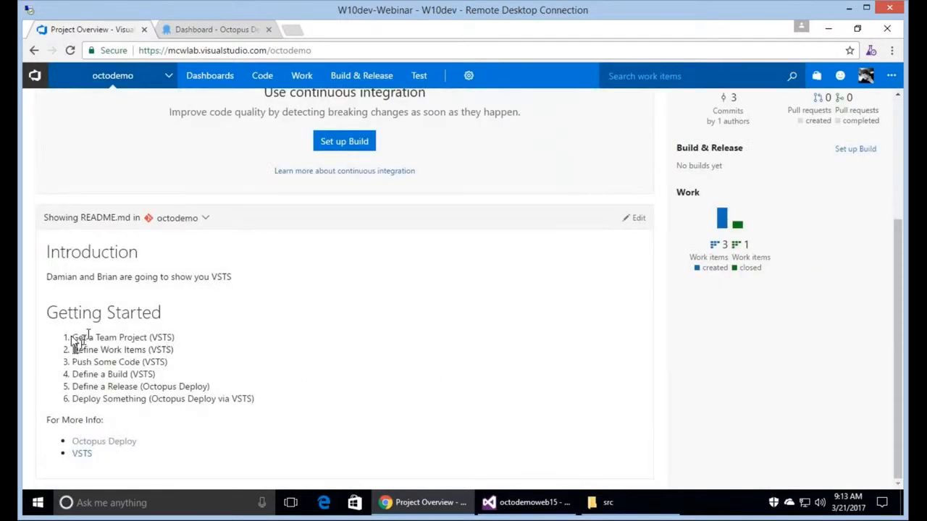
left_click_drag(71, 338, 147, 337)
left_click(182, 336)
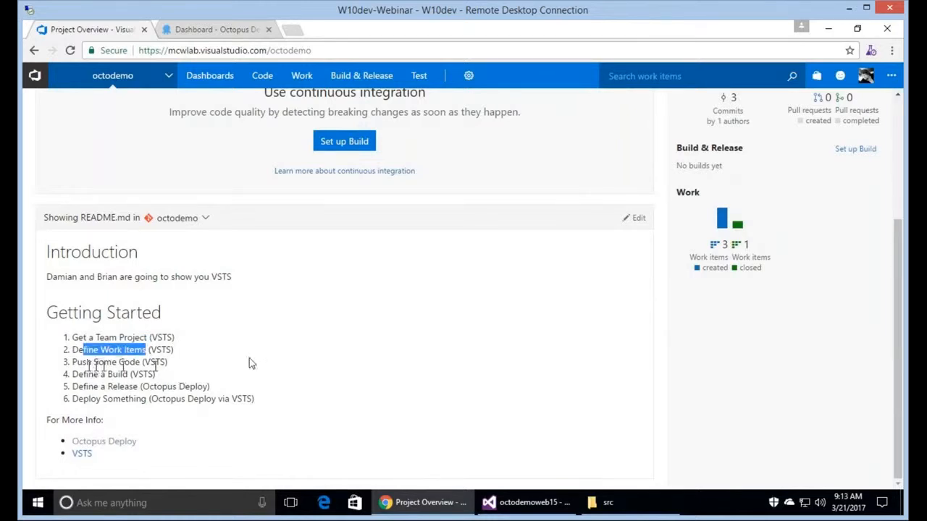
left_click_drag(83, 364, 77, 385)
left_click(86, 381)
triple_click(157, 373)
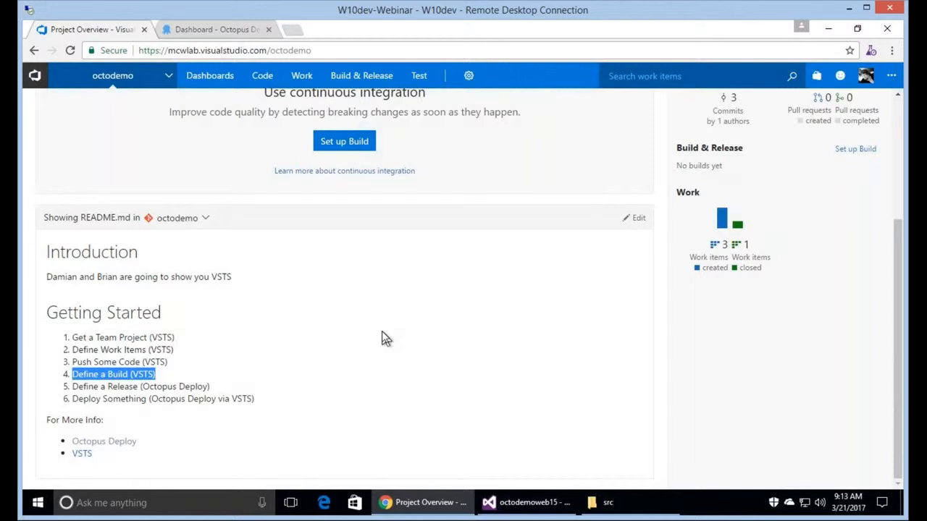
Open Browse Marketplace from the marketplace bag menu in a new tab.
left_click(816, 76)
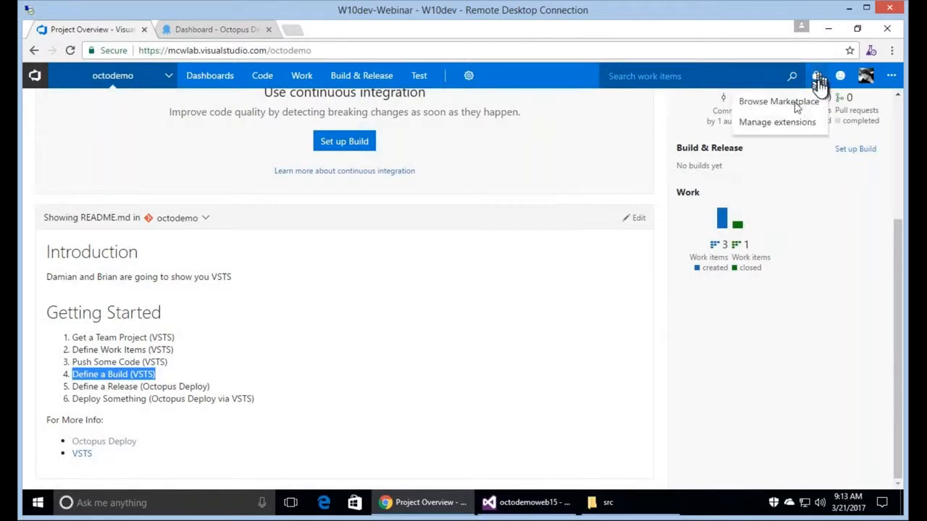
right_click(797, 106)
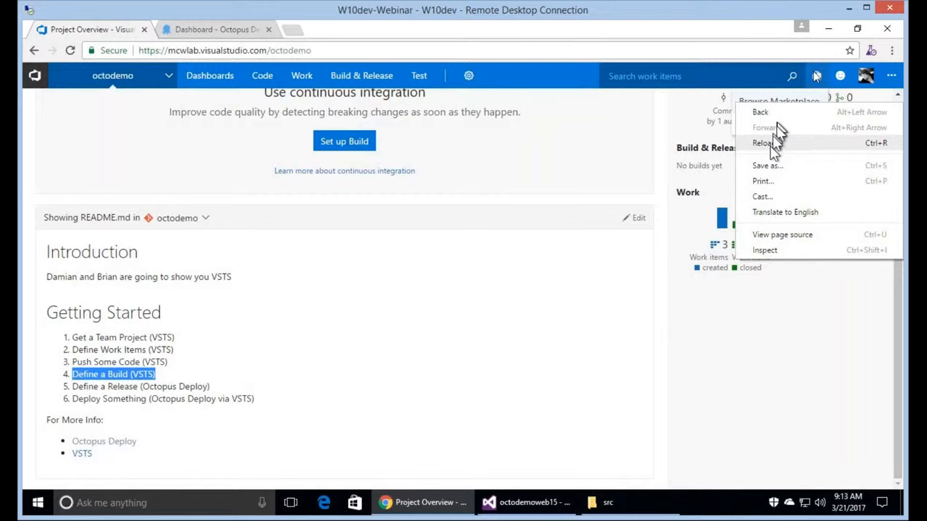
left_click(657, 122)
left_click(779, 102)
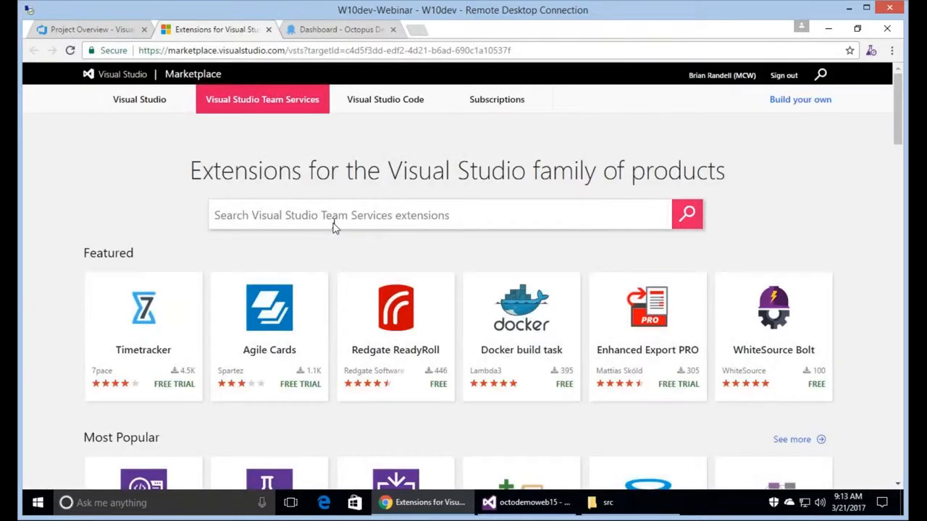
Search the Marketplace for 'octo' and open the Octopus Deploy Integration extension.
left_click(334, 227)
type("octo")
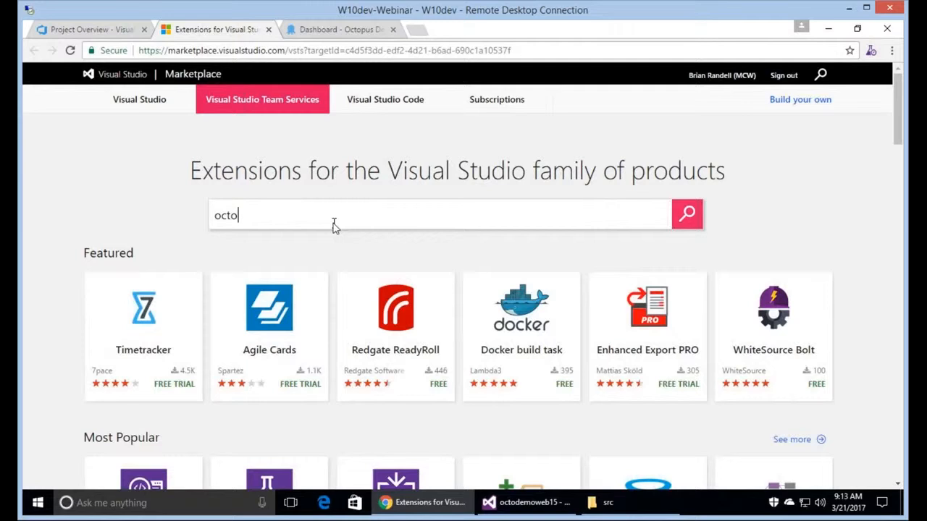
left_click(687, 217)
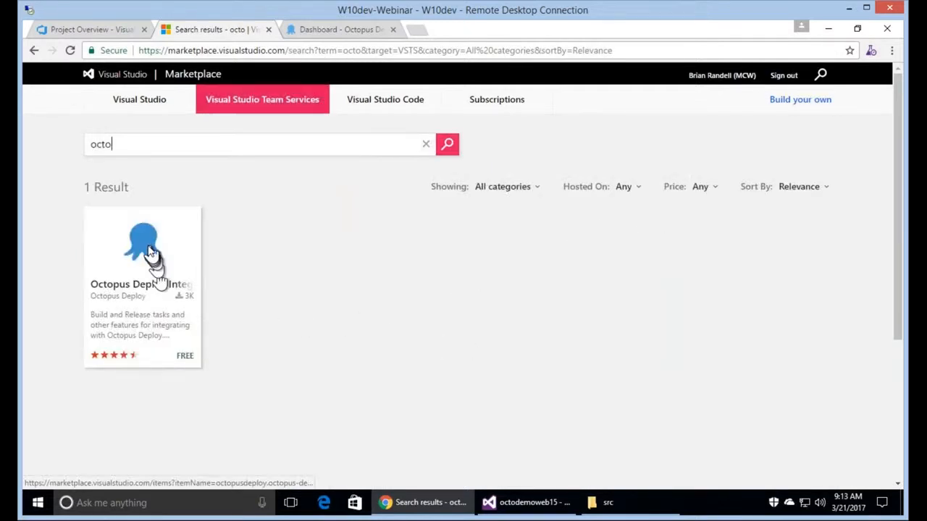
left_click(149, 247)
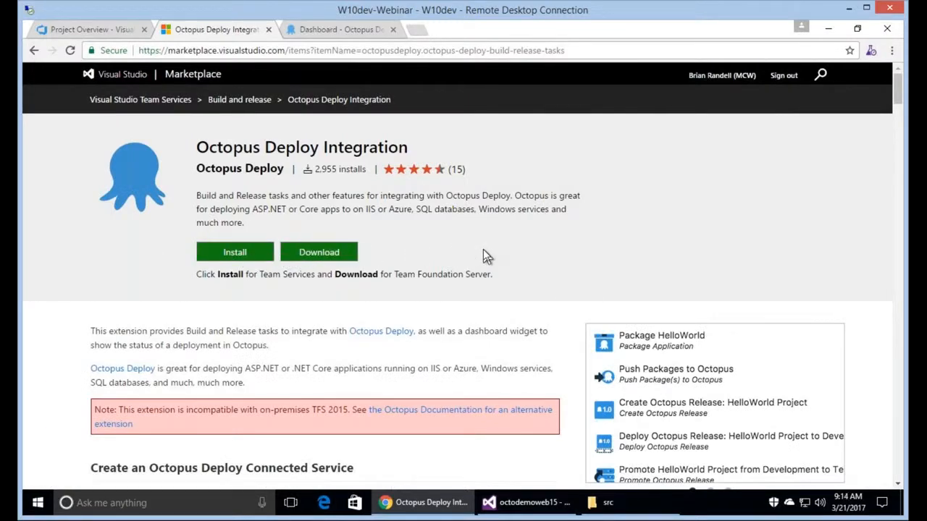
Start installing the extension, cancel the dialog, and close the Marketplace tab.
left_click(235, 251)
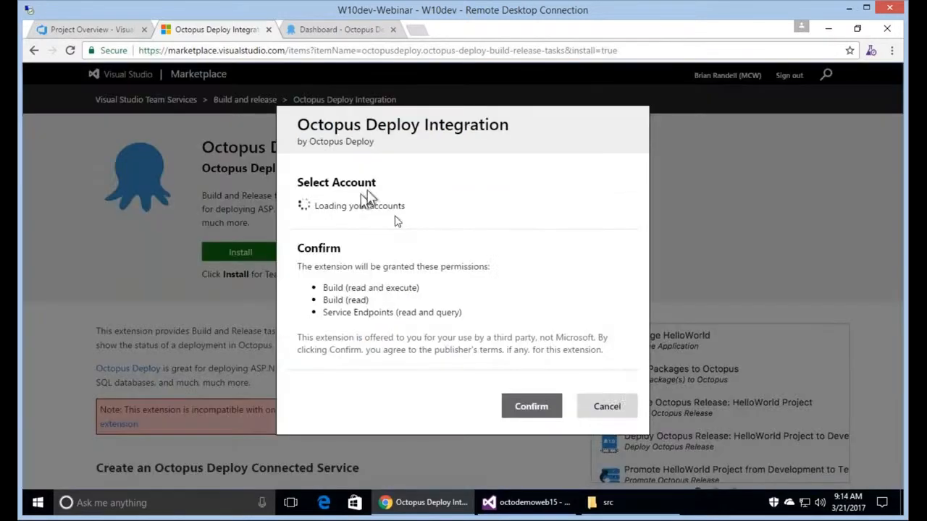
left_click(607, 407)
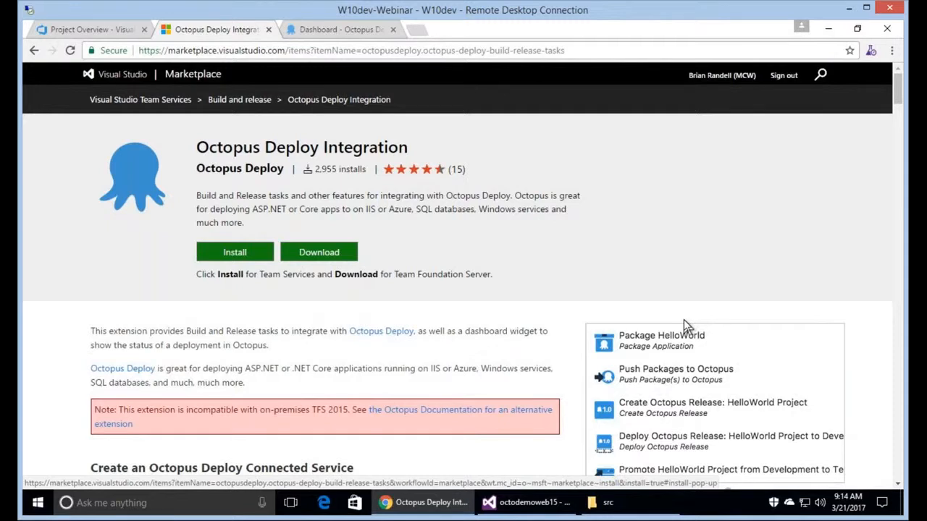
left_click(269, 30)
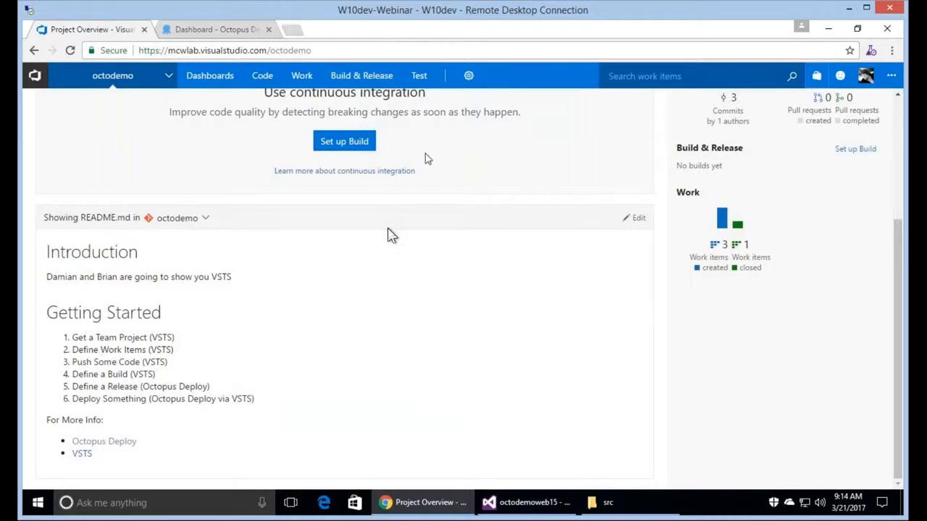
Go to the project's Services settings and list the new service endpoint types.
mouse_move(468, 79)
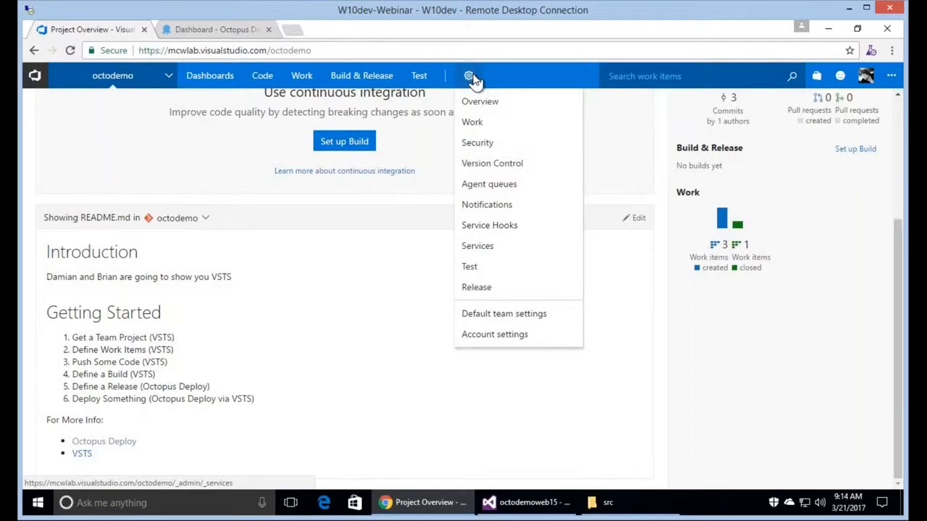
left_click(490, 249)
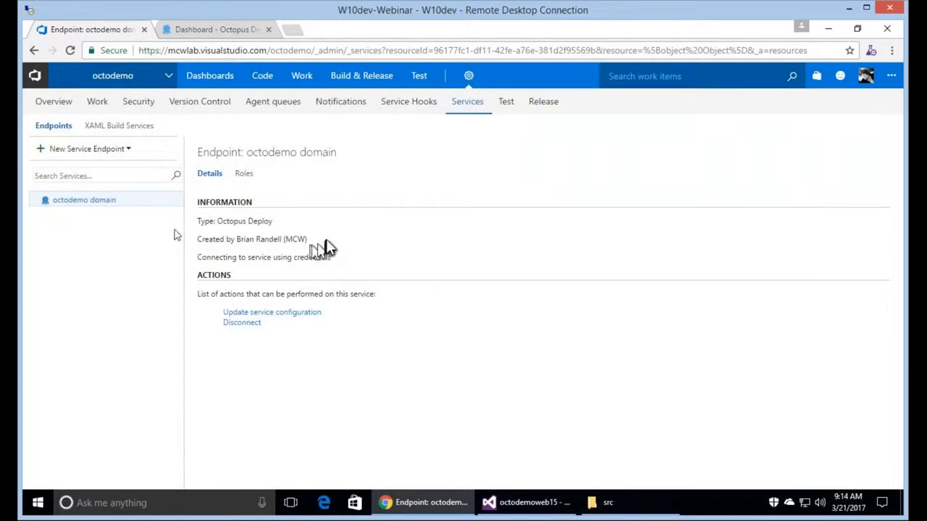
left_click(100, 153)
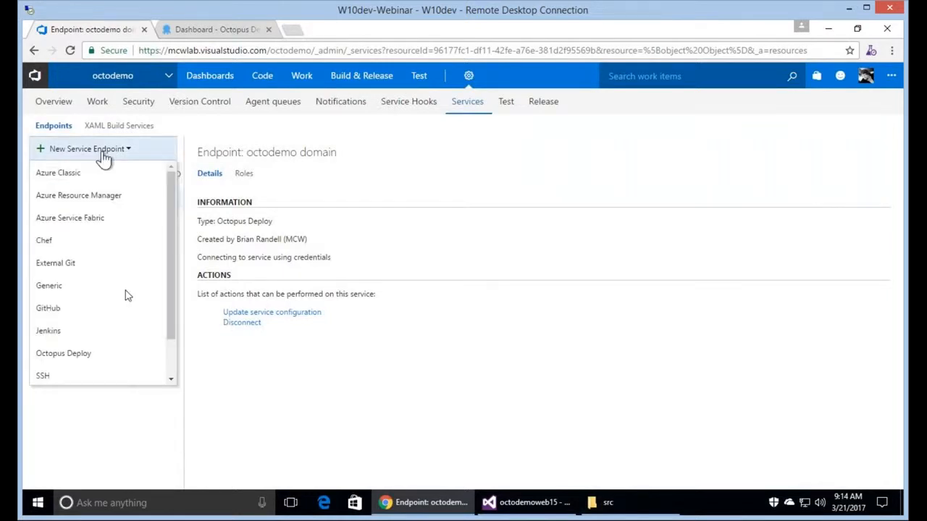
left_click(150, 354)
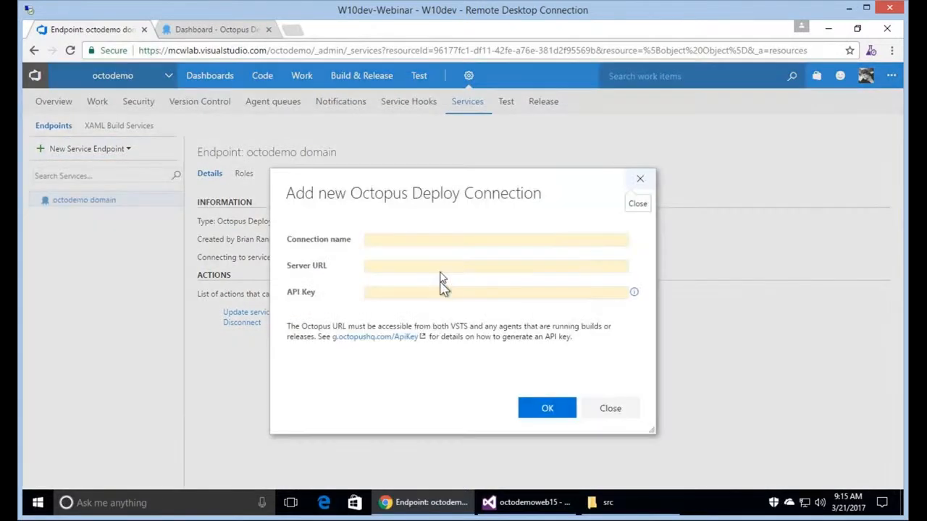
left_click(404, 240)
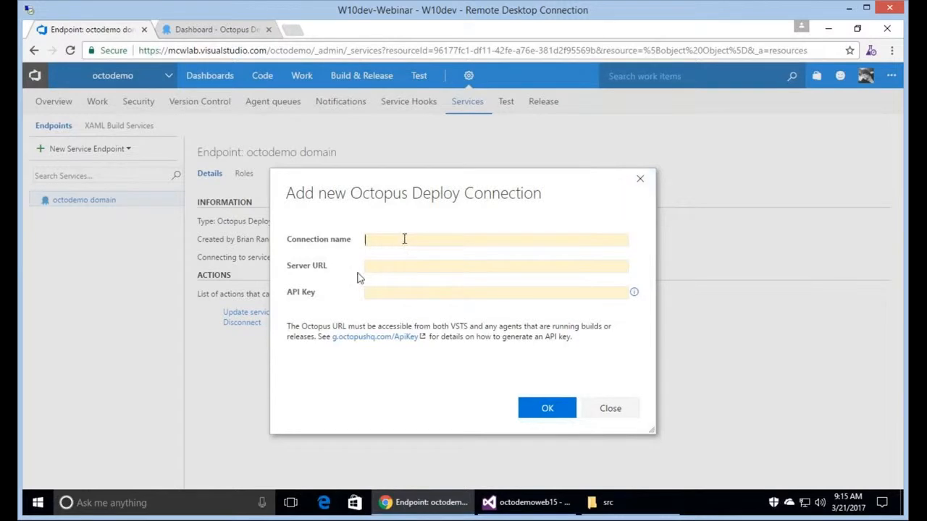
left_click(385, 266)
left_click(478, 297)
left_click(615, 410)
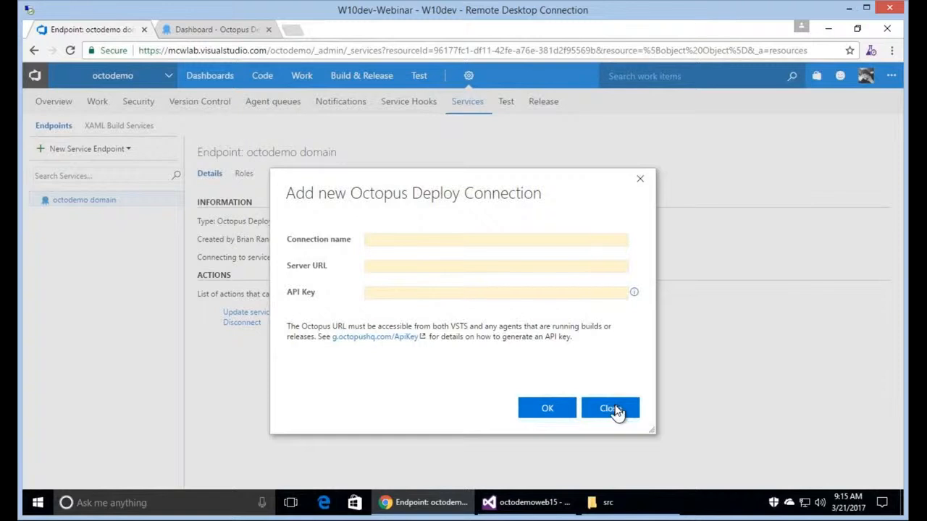
left_click(615, 409)
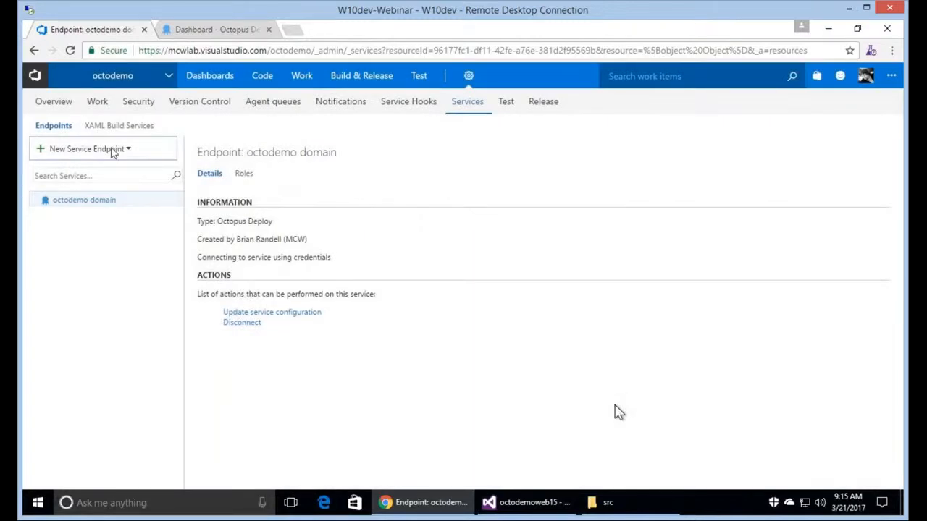
Start a new Octopus Deploy connection, then dismiss the form with Esc unsaved.
left_click(114, 152)
left_click(78, 356)
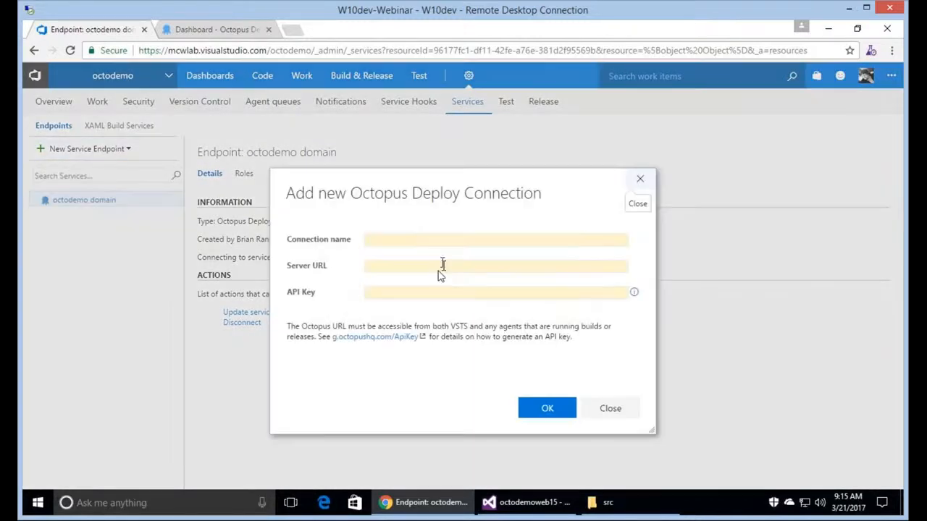
left_click(440, 266)
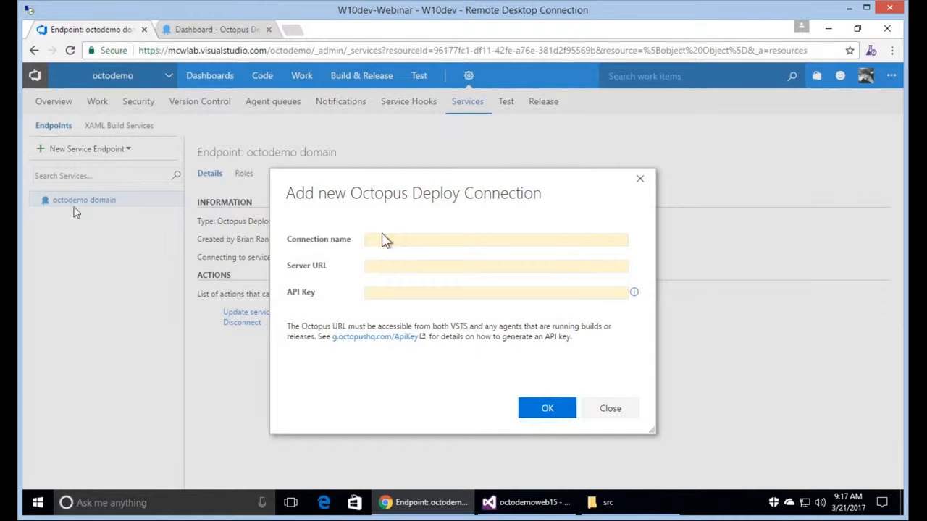
key("Escape")
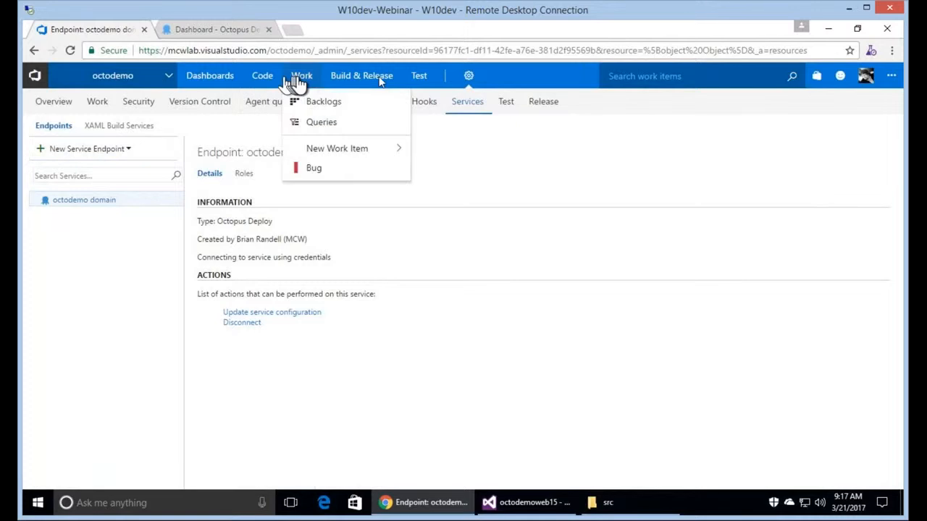
Return to the octodemo overview and choose Set up Build to show the build templates.
mouse_move(381, 83)
mouse_move(102, 84)
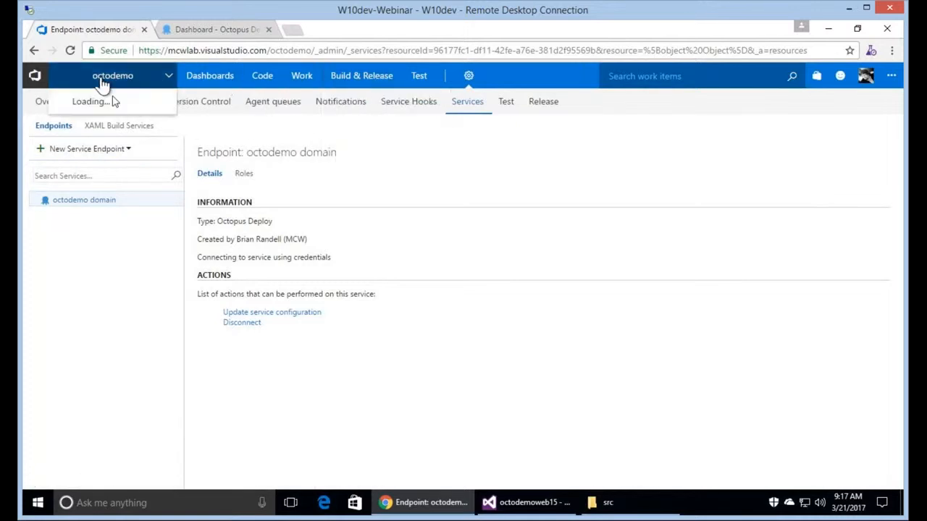
left_click(109, 101)
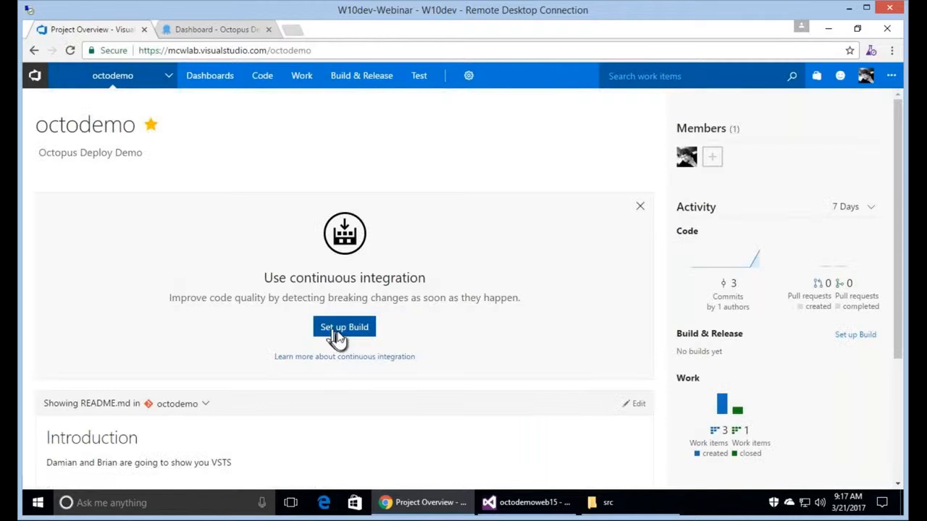
left_click(342, 329)
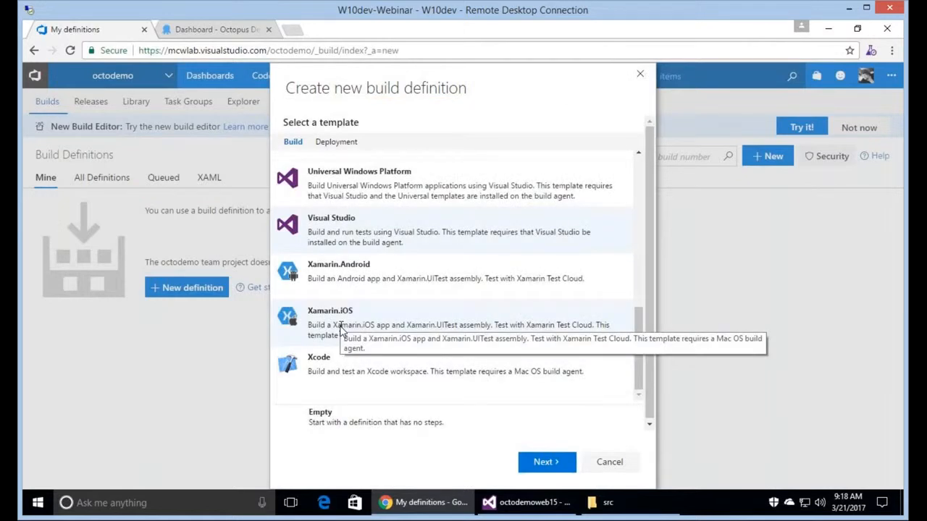
Create a new Visual Studio template build definition with continuous integration on master.
left_click(619, 462)
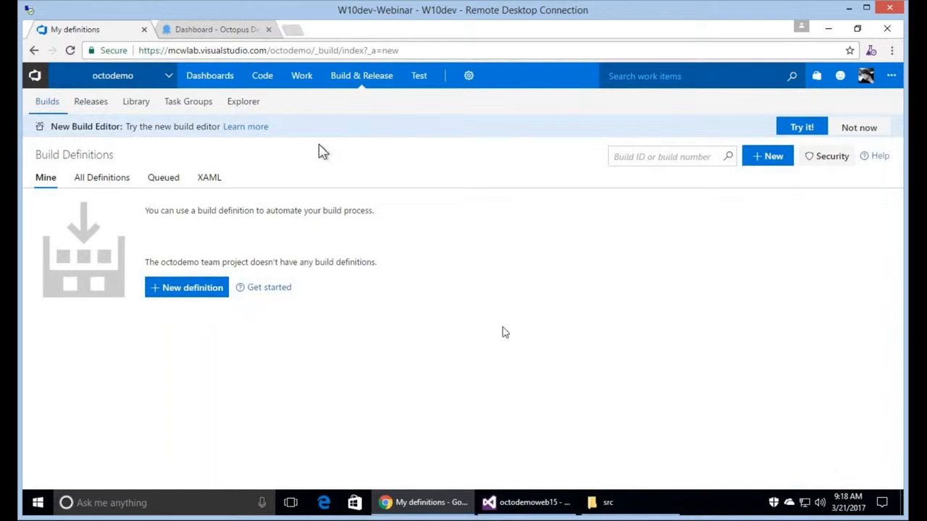
left_click(185, 288)
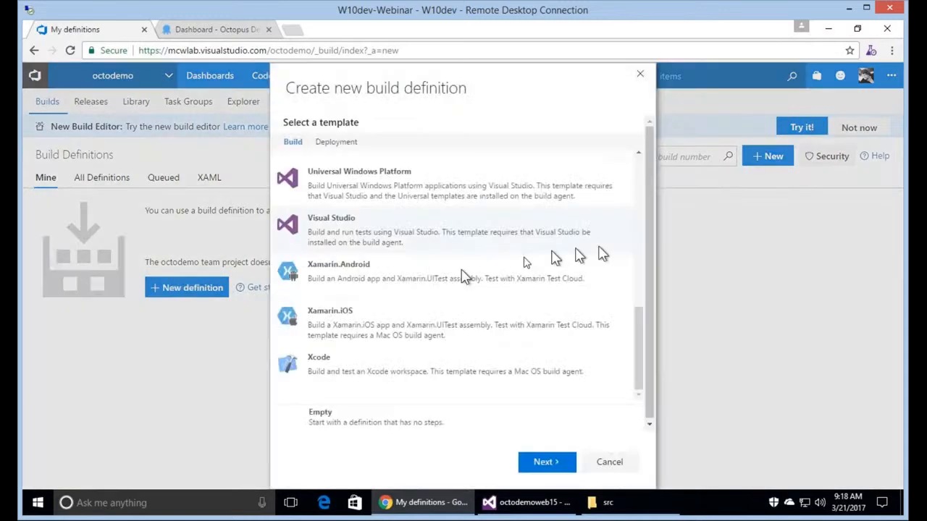
left_click(547, 463)
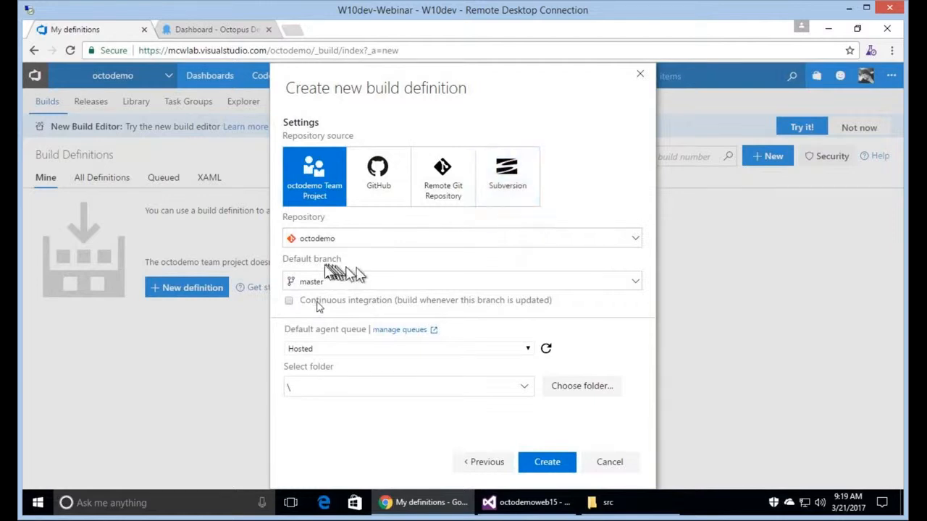
left_click(290, 301)
left_click(548, 464)
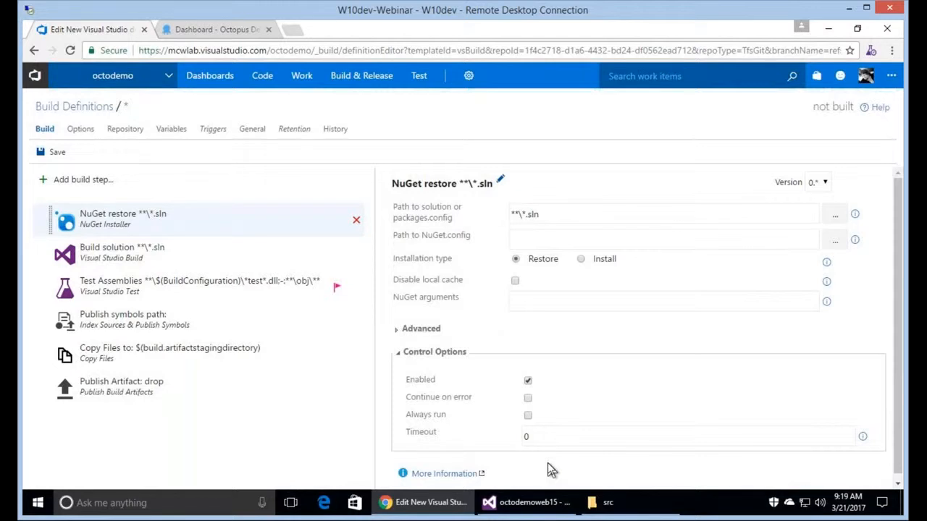
Review the Build solution, Test Assemblies, Publish symbols path, Copy Files and Publish Artifact steps.
left_click(232, 262)
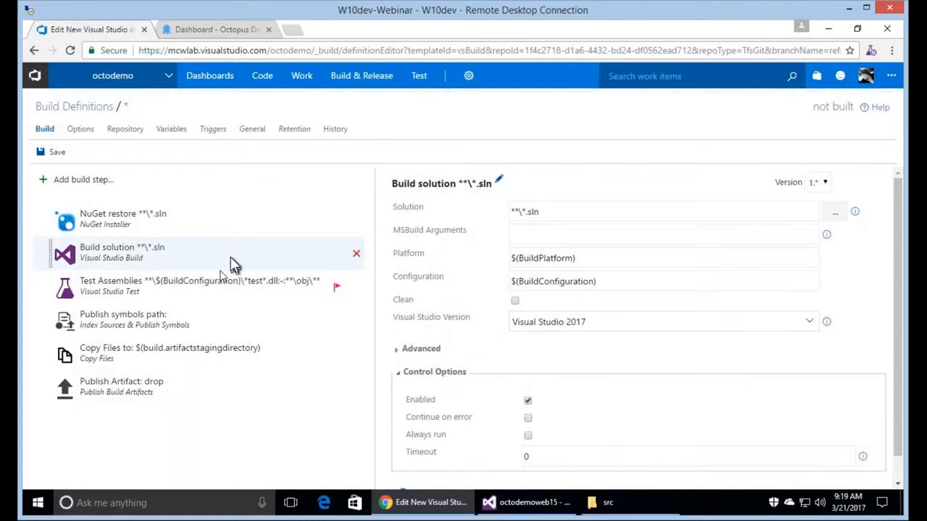
left_click(220, 293)
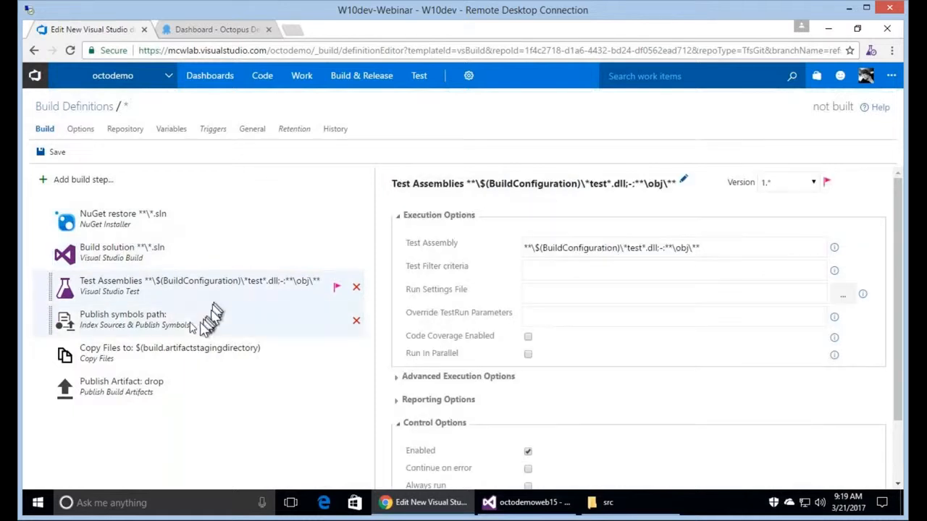
left_click(191, 327)
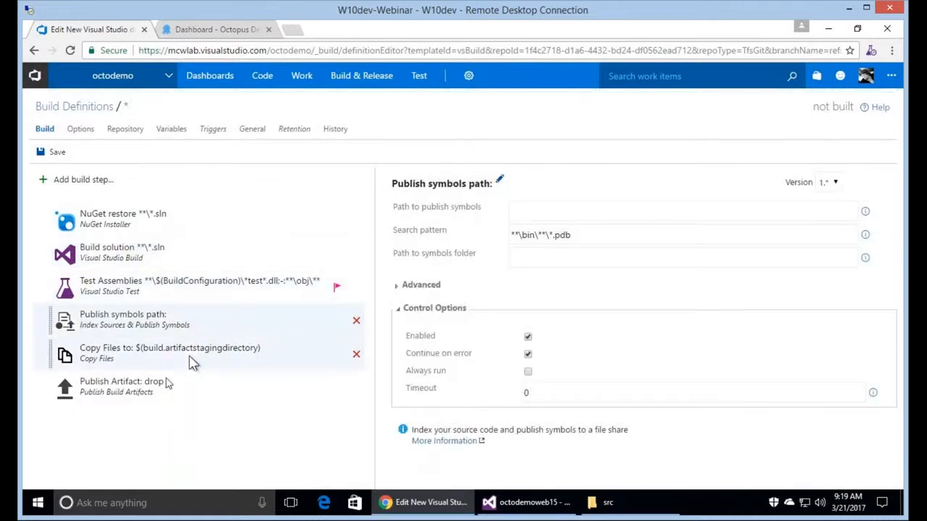
left_click(190, 360)
left_click(158, 397)
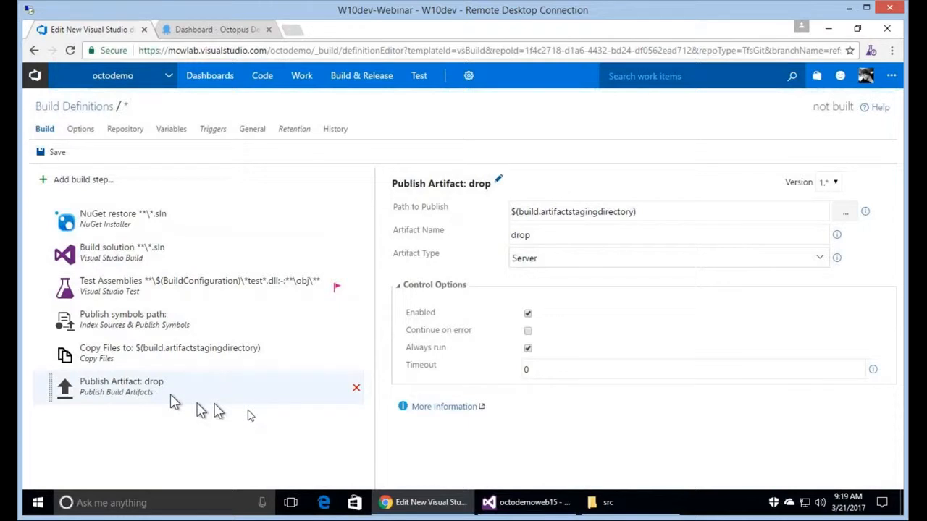
Delete the Publish Artifact: drop, Copy Files and Publish symbols path steps.
left_click(355, 391)
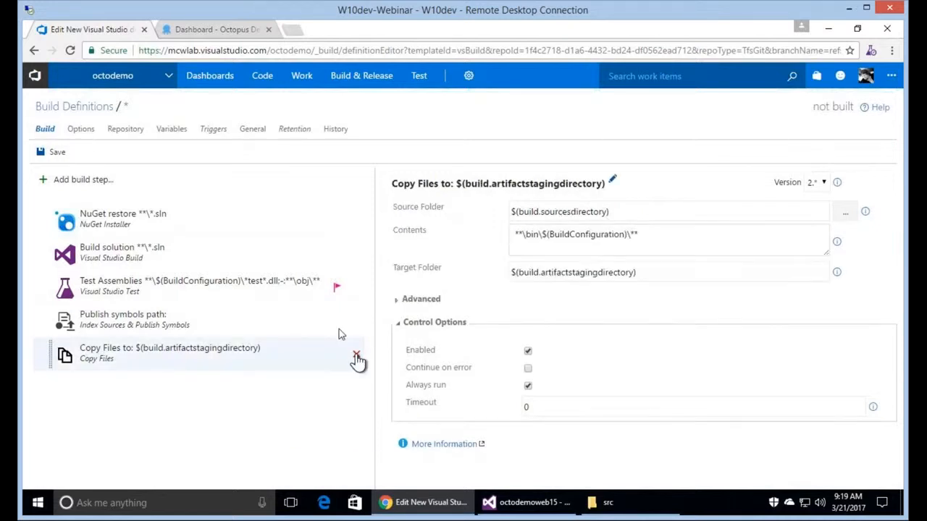
left_click(356, 356)
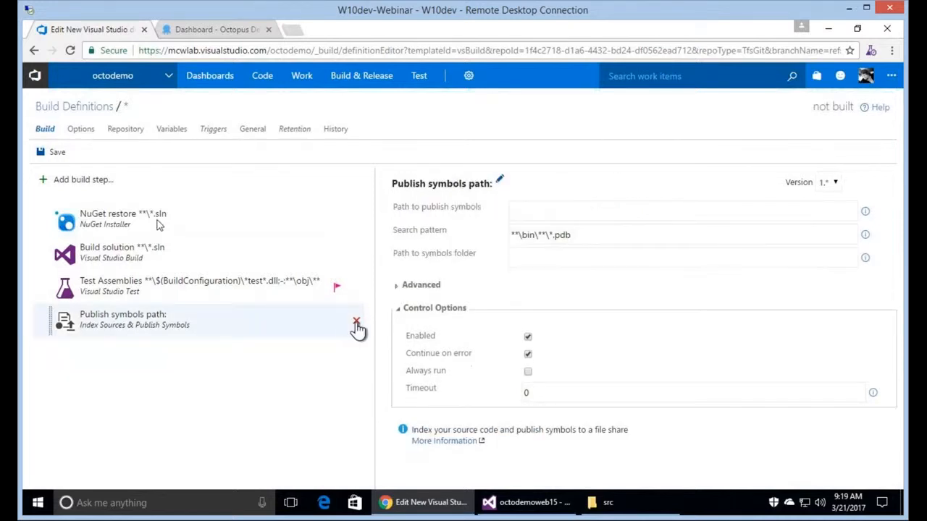
left_click(356, 323)
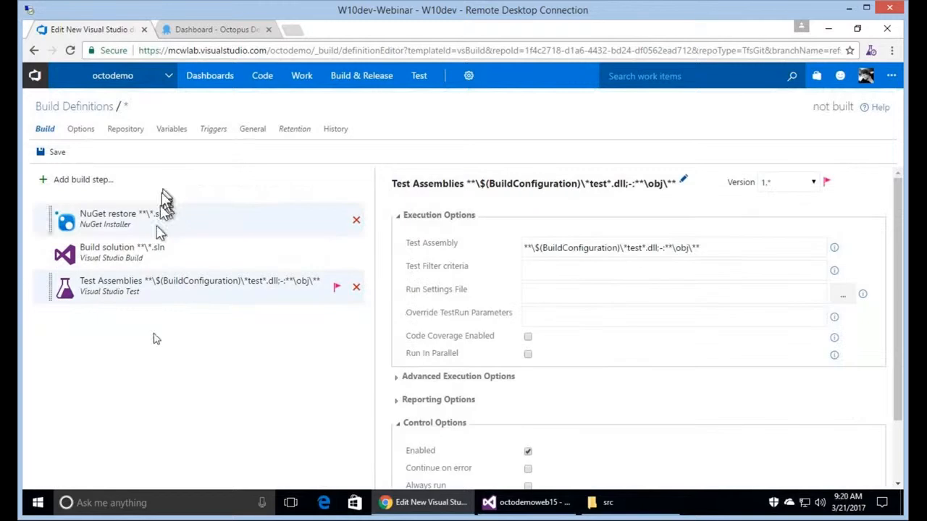
left_click(209, 221)
Point the NuGet restore step at src/octodemoweb15/octodemoweb15.sln by browsing the repository.
left_click(837, 218)
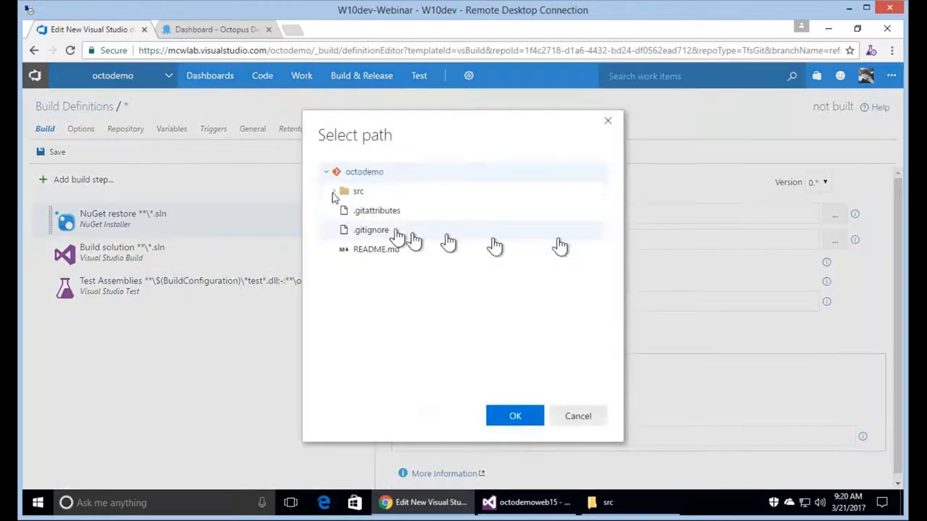
left_click(335, 191)
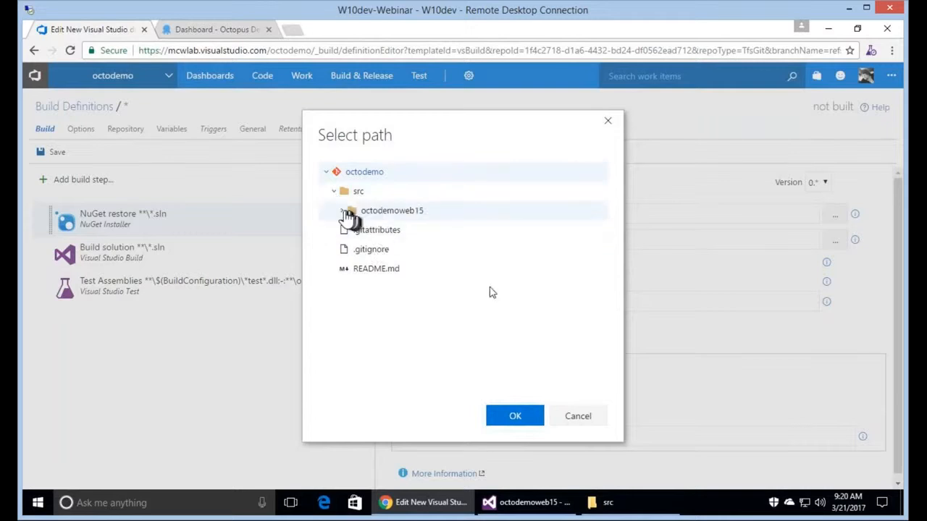
left_click(343, 211)
left_click(438, 308)
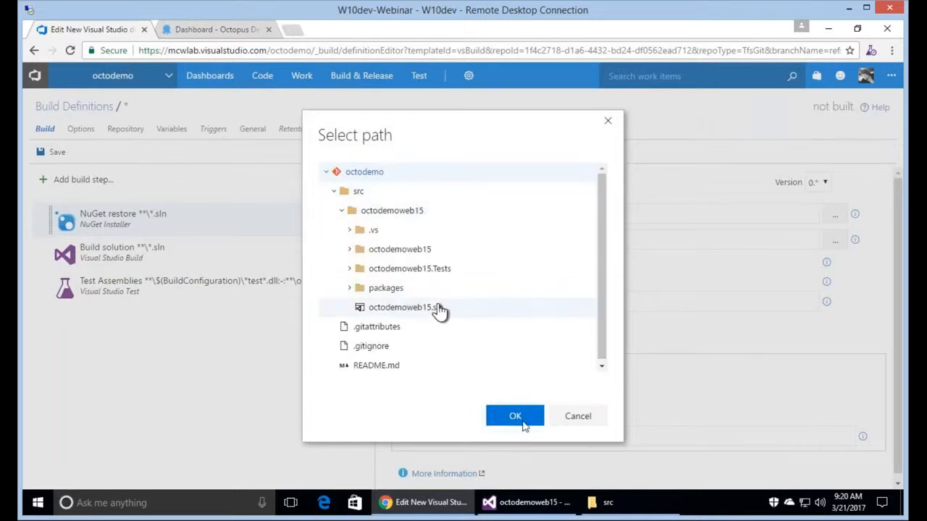
left_click(518, 420)
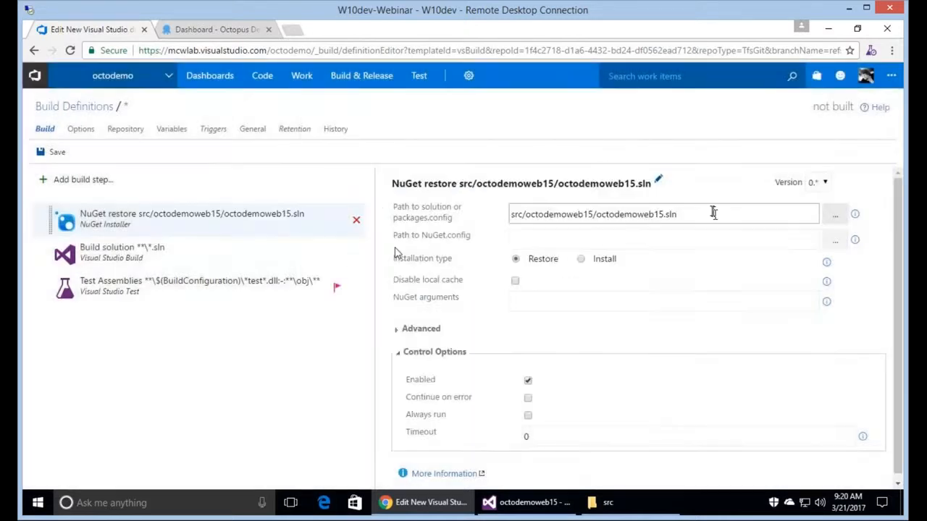
Give Build solution the same .sln path with Visual Studio 2015, and enable test code coverage.
triple_click(713, 212)
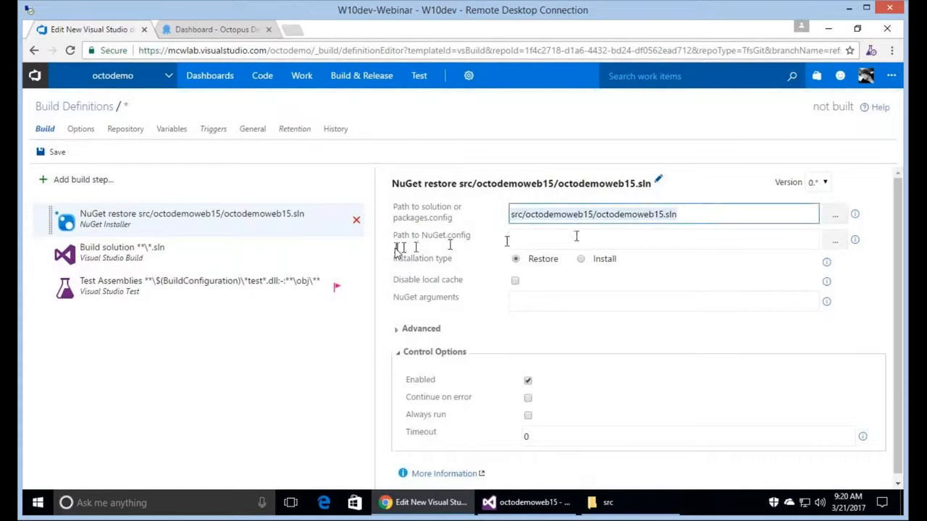
left_click(322, 265)
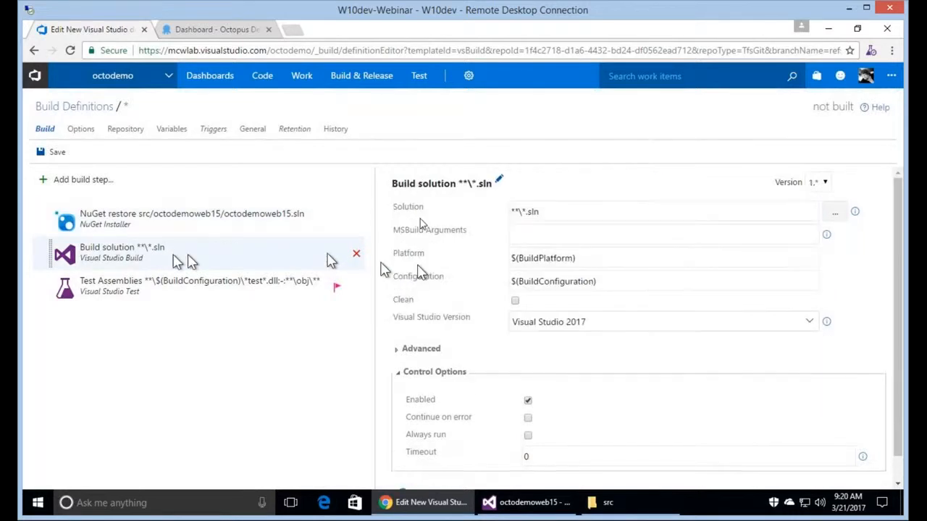
key("ctrl+v")
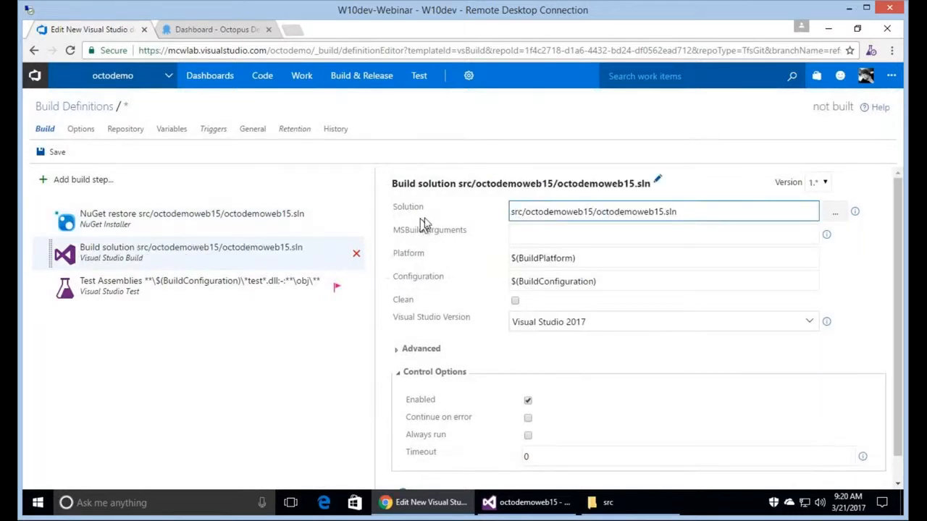
left_click(535, 321)
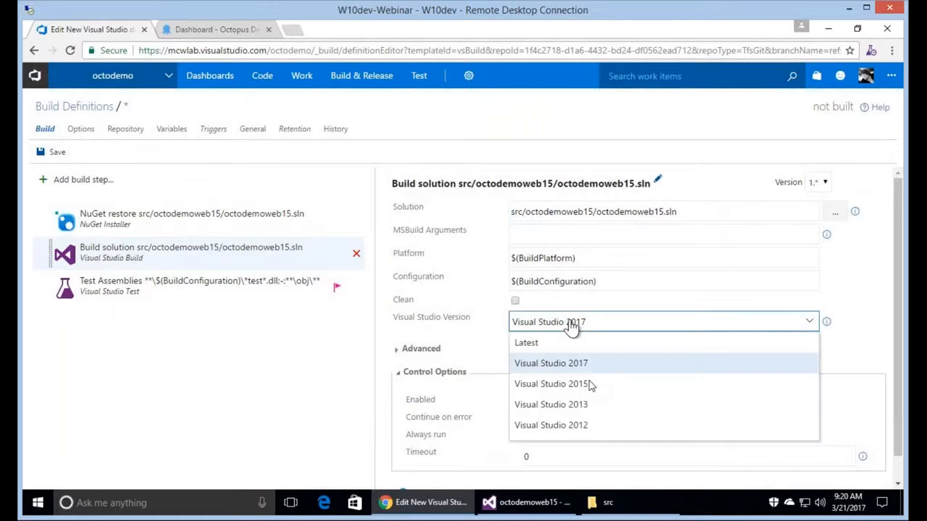
left_click(591, 384)
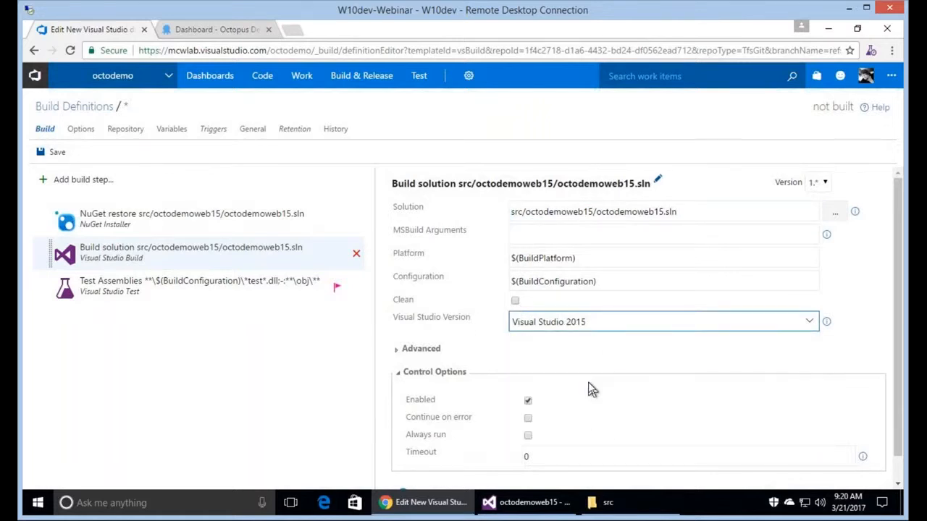
left_click(217, 297)
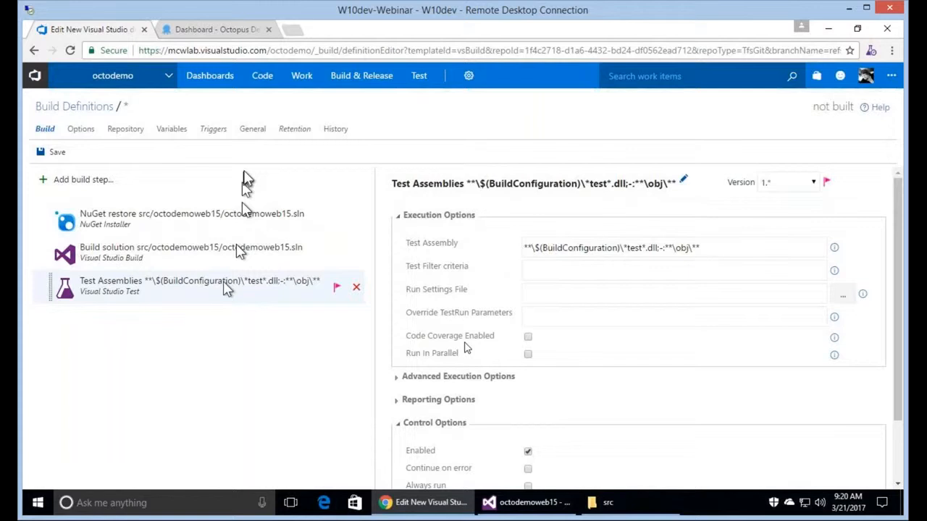
left_click(529, 338)
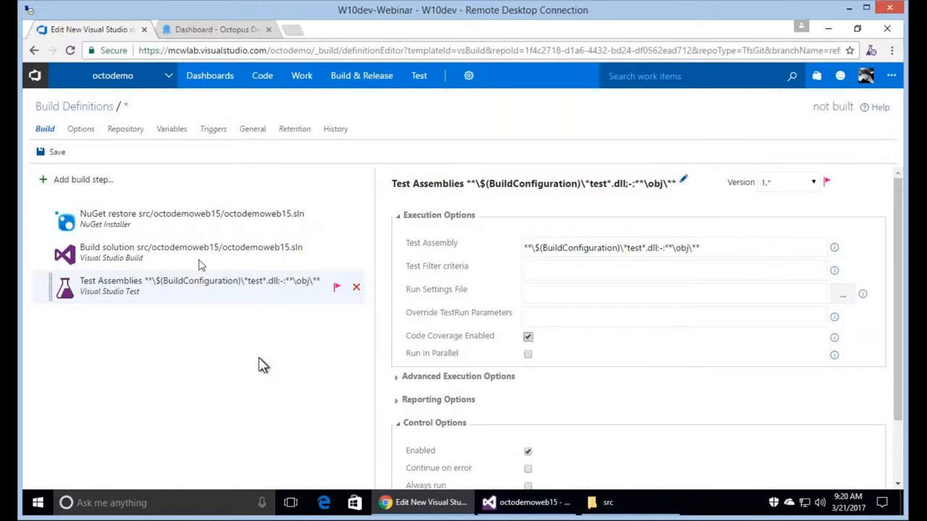
left_click(201, 265)
left_click(544, 236)
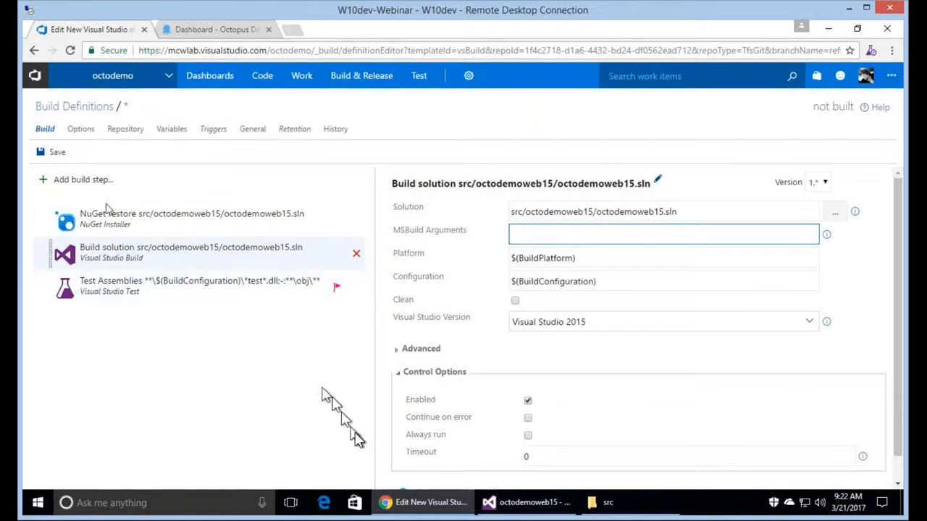
Save the definition as 'CI Build' with description 'Baseline', then view its General settings.
left_click(65, 156)
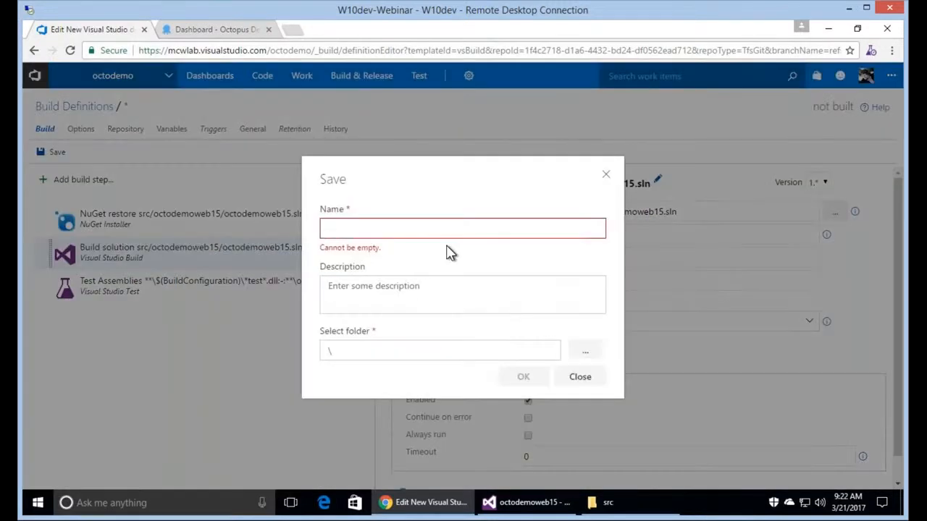
type("CI Build")
key("Tab")
type("Baseline")
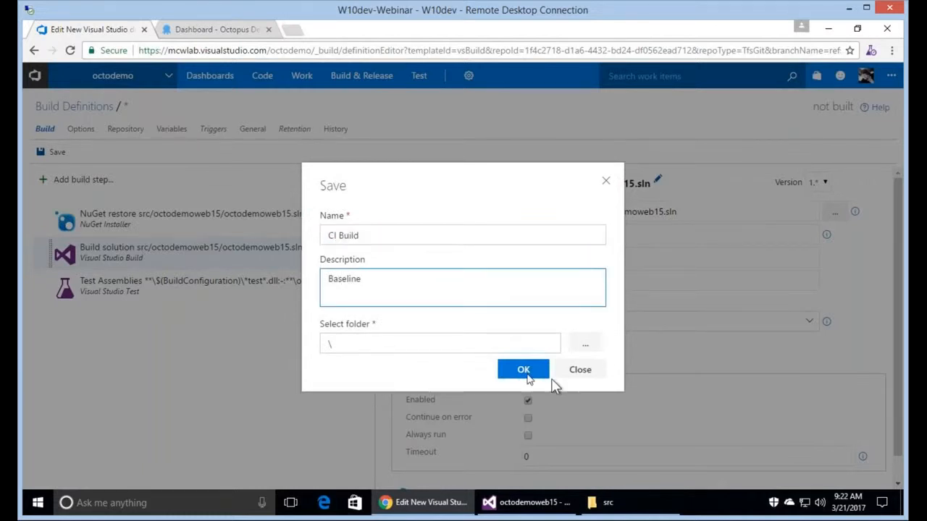
left_click(527, 374)
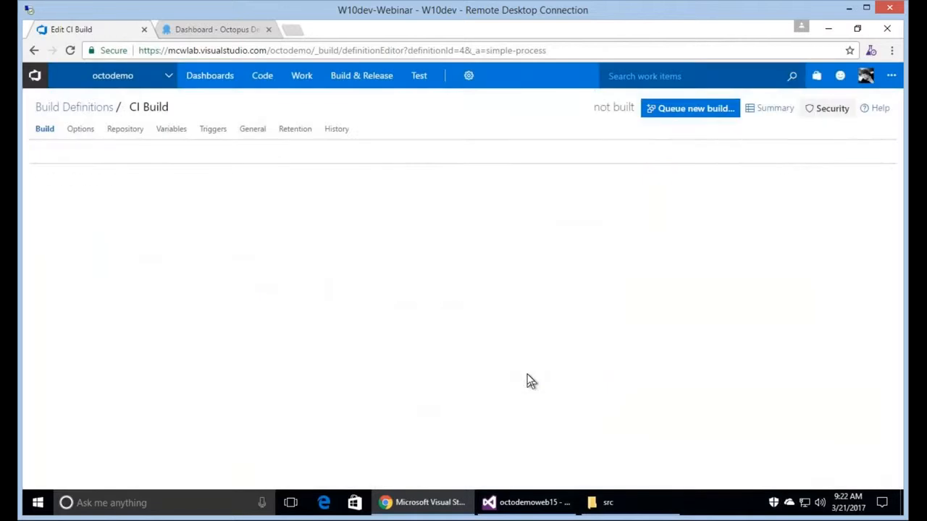
left_click(253, 131)
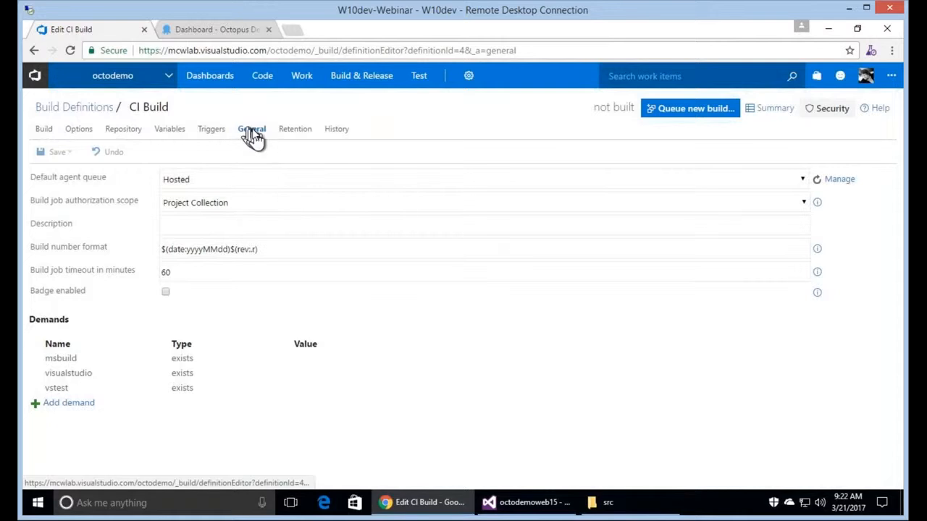
Make Private the default agent queue and show the triggers, with continuous integration on master.
left_click(265, 179)
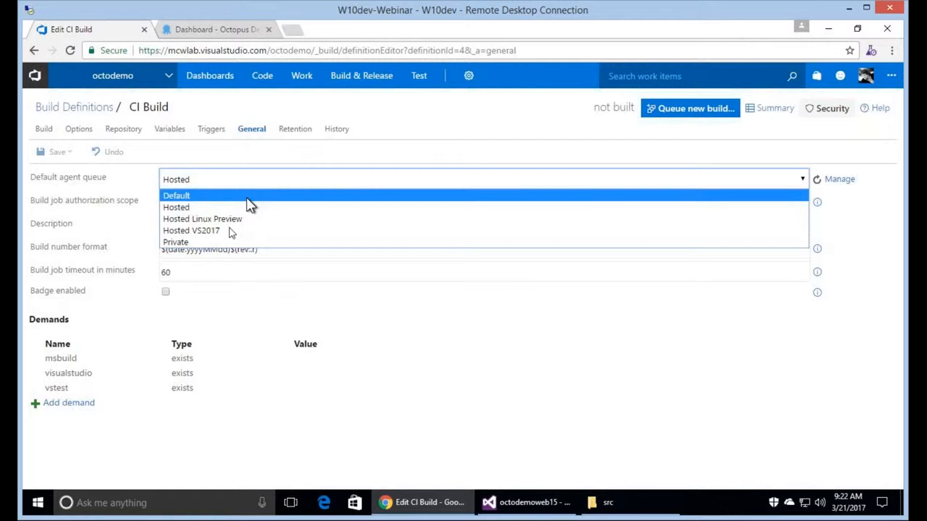
left_click(377, 242)
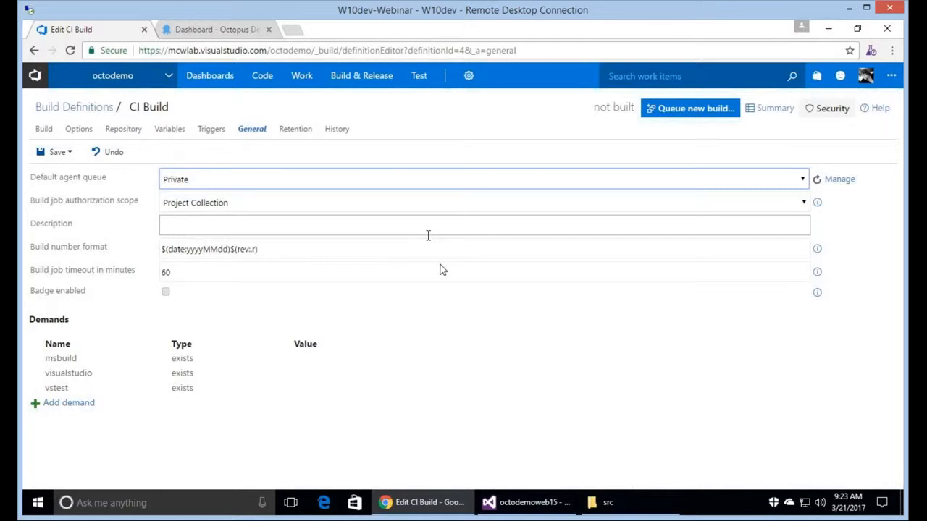
left_click(212, 130)
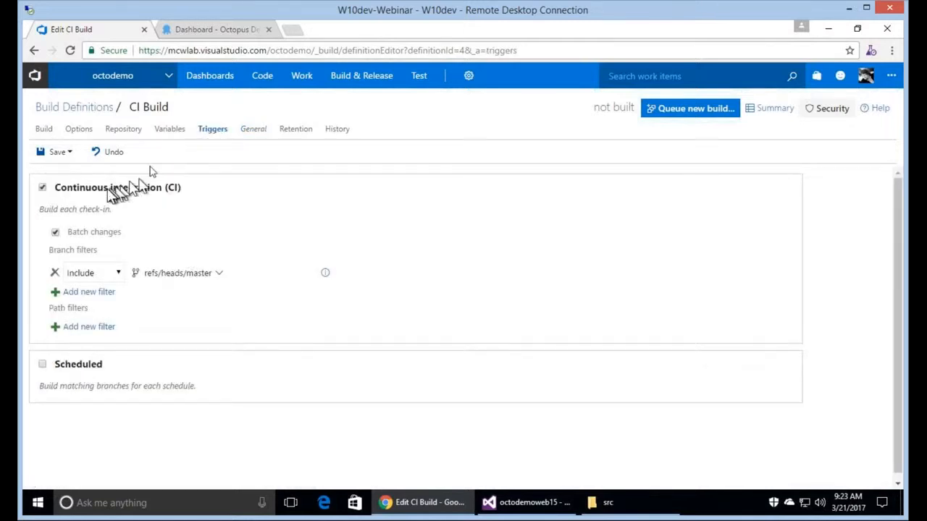
Add a build variable OctoVersion with value $(Build.BuildNumber).0.
left_click(170, 134)
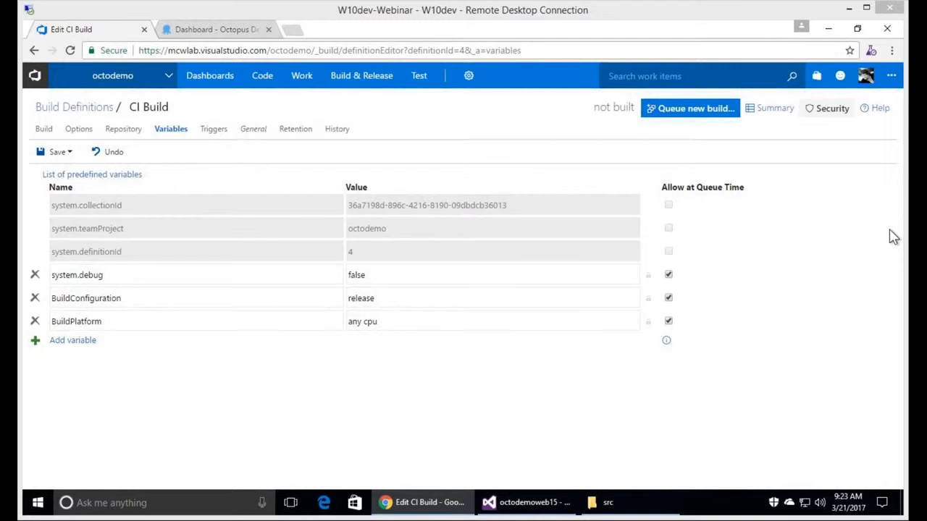
left_click(85, 341)
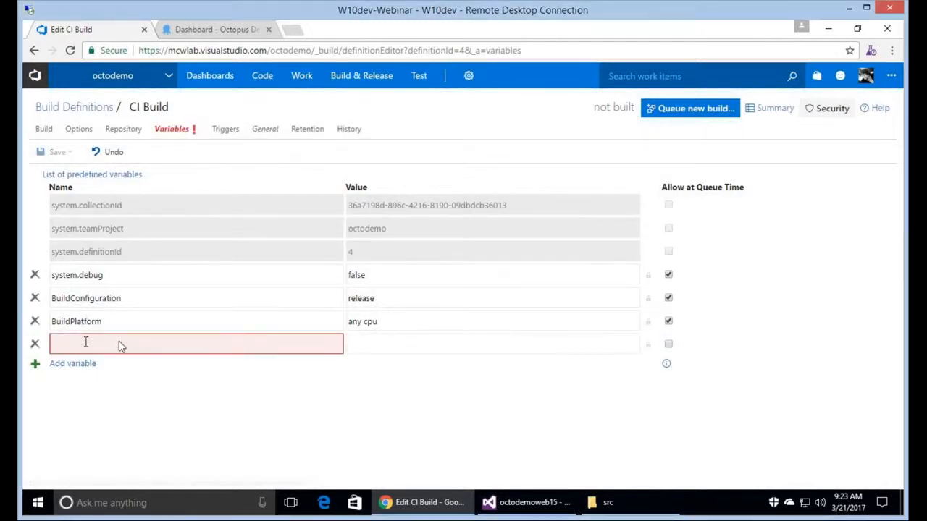
type("Octo")
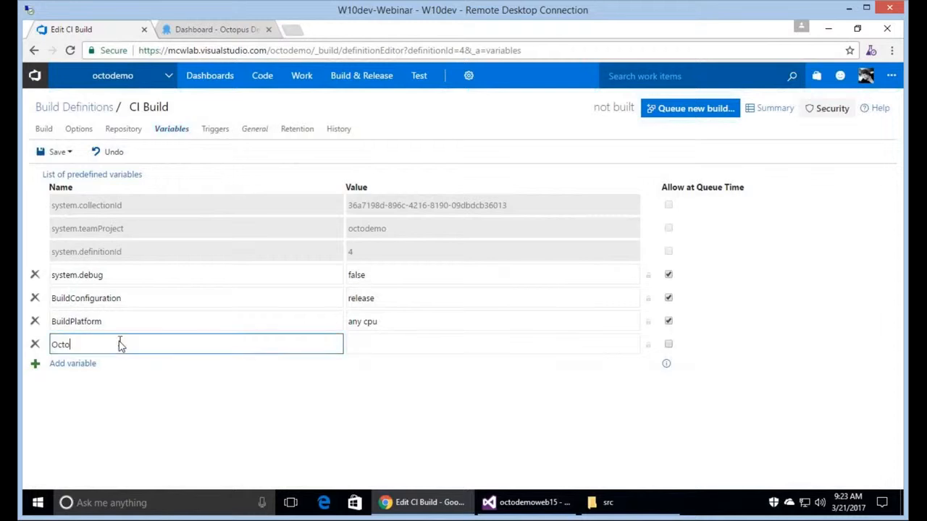
type("Version")
key("Tab")
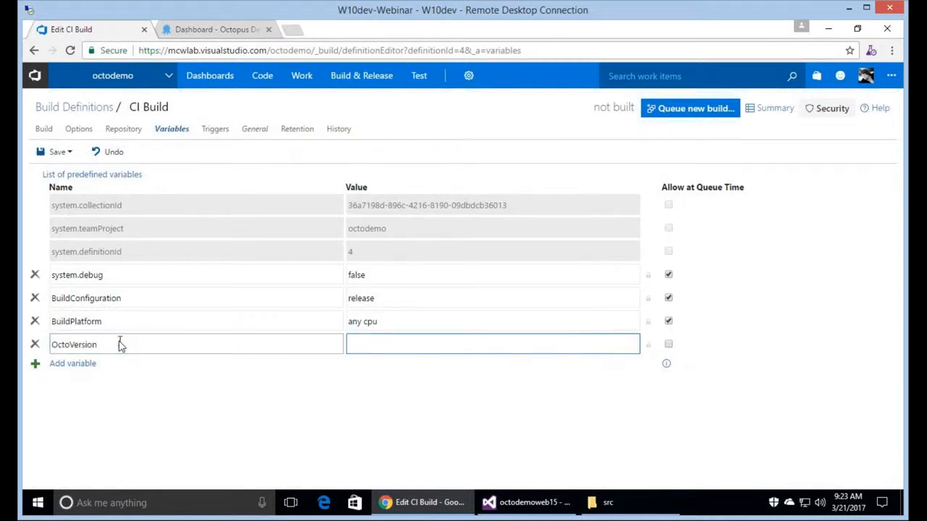
type("$(Build.BuildNumber).0")
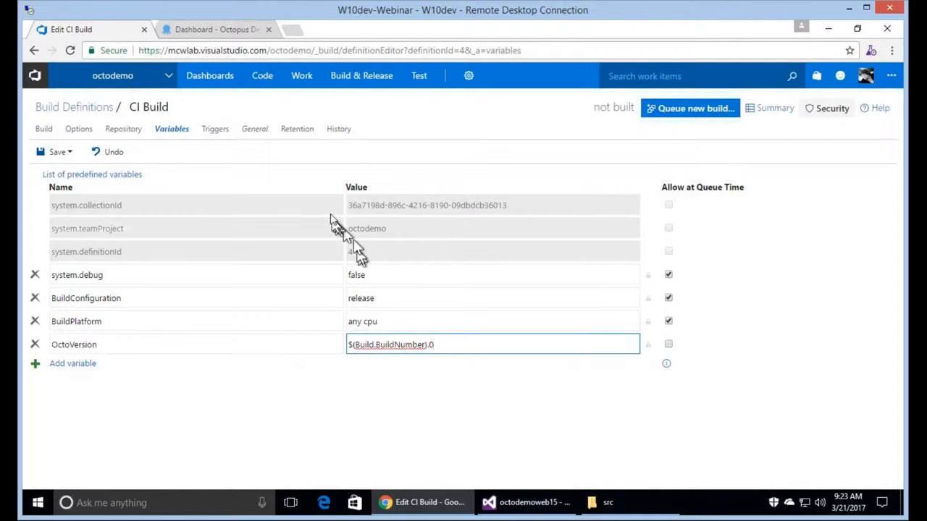
Select the whole Build number format value in the General settings.
left_click(254, 134)
left_click(316, 254)
key("ctrl+a")
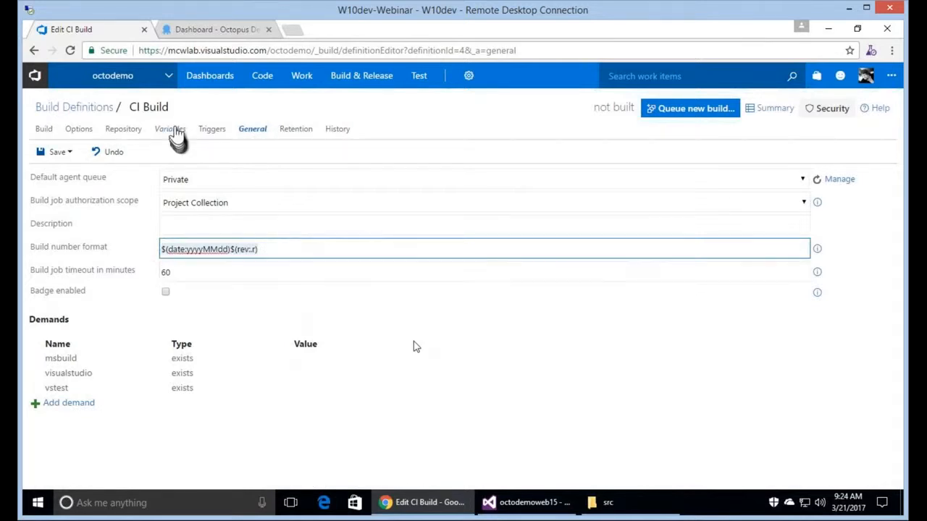
Go back through Variables to the CI Build's build steps list.
left_click(173, 131)
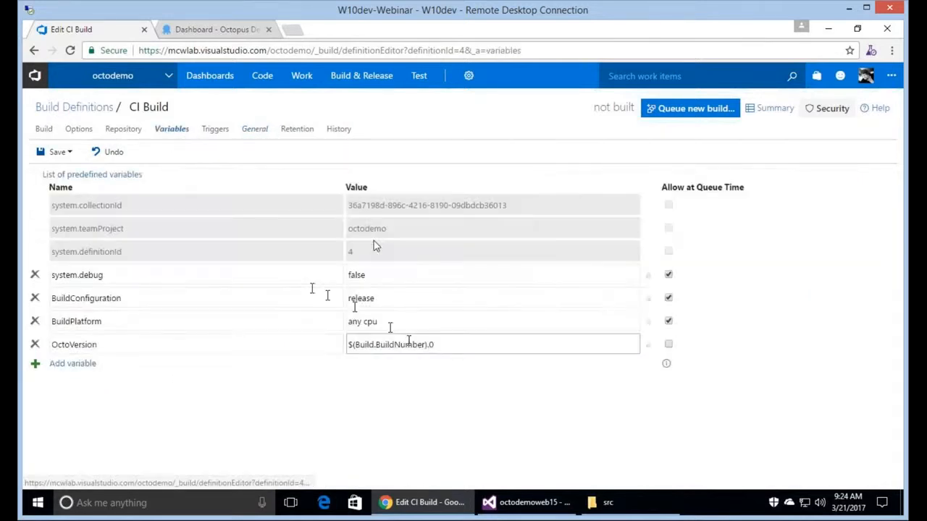
left_click(44, 131)
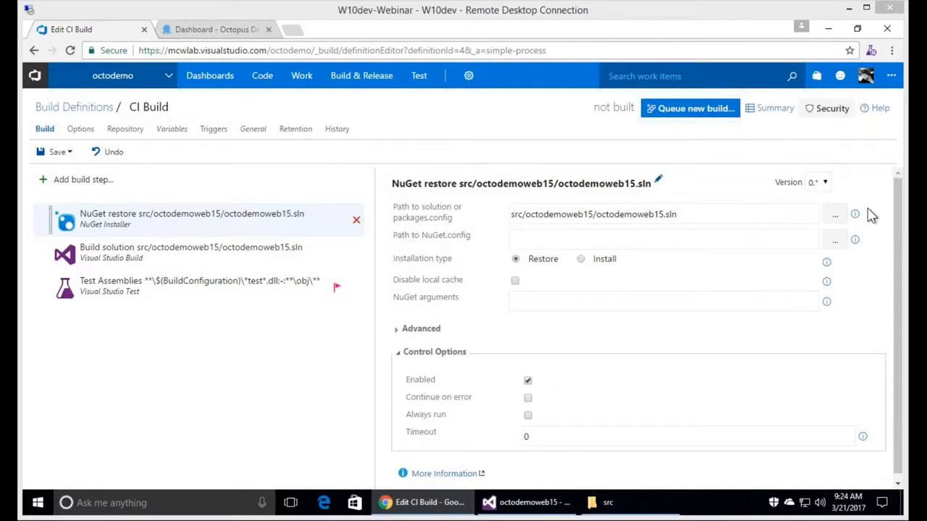
Add a Visual Studio Build step and a Copy Files utility step, then bring Visual Studio forward.
left_click(93, 185)
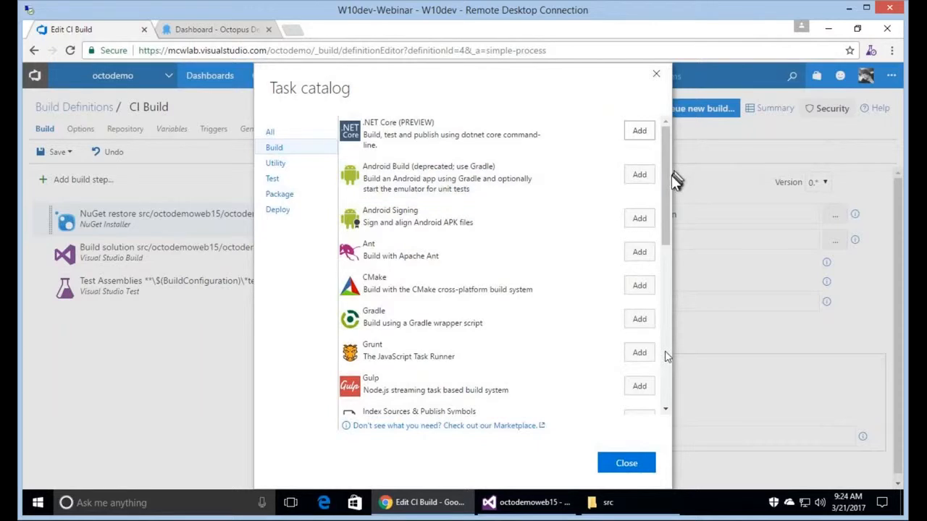
scroll(666, 354, "down", 10)
left_click(646, 254)
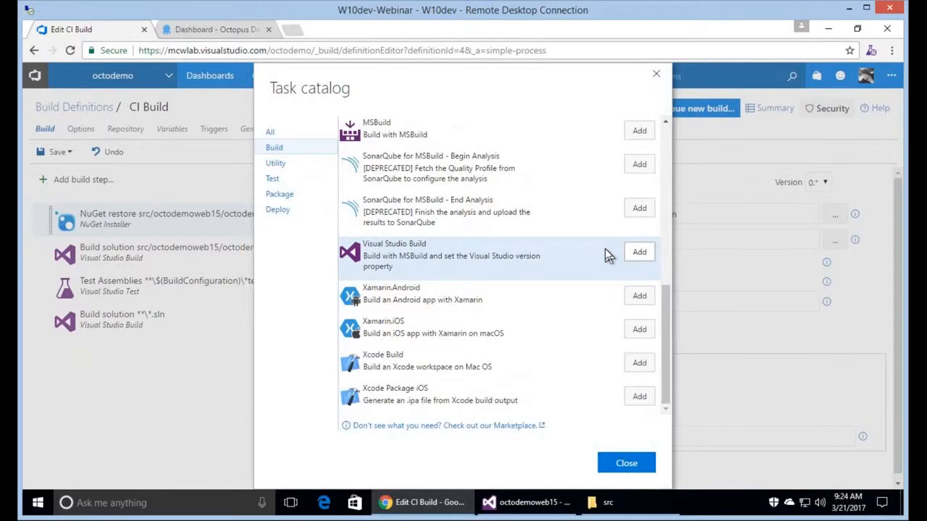
left_click(298, 170)
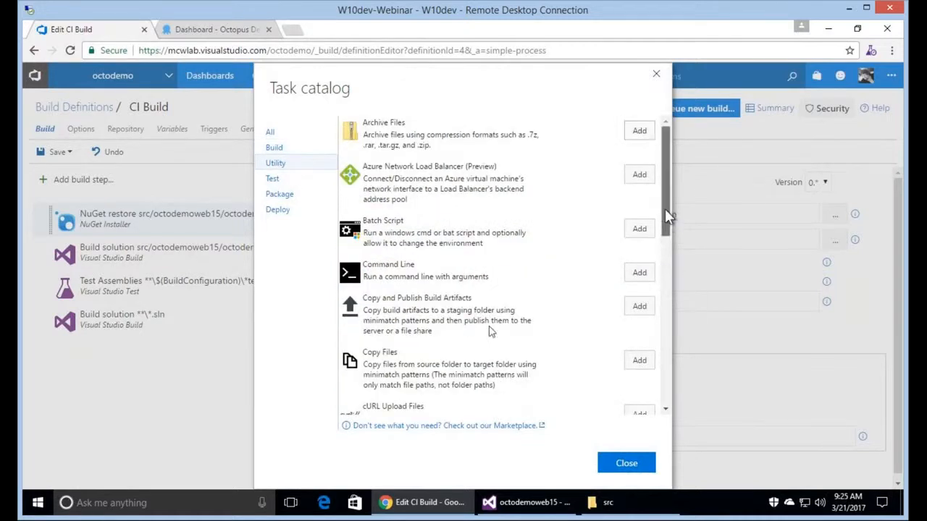
scroll(580, 331, "down", 1)
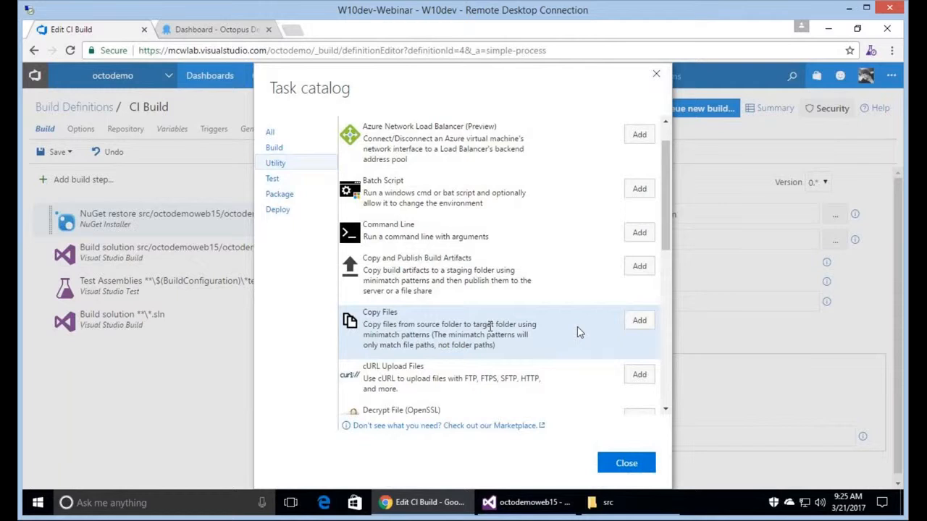
left_click(640, 322)
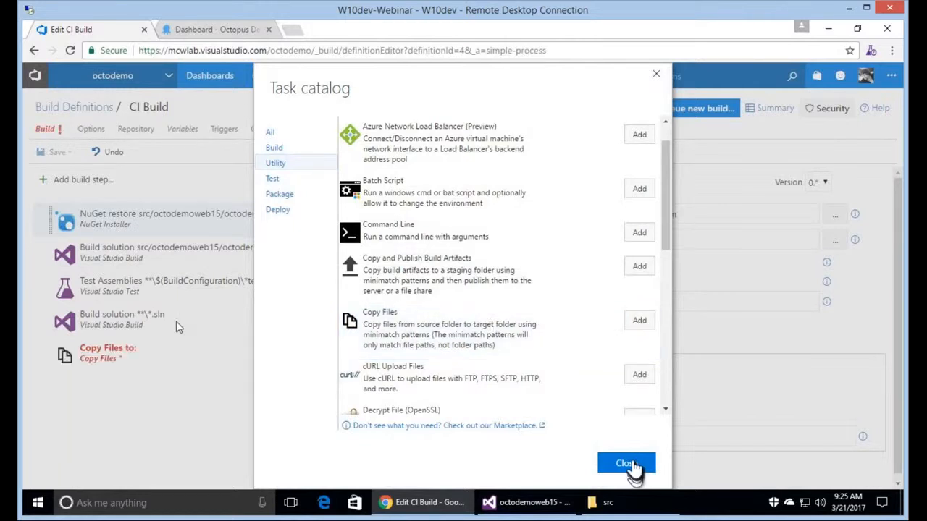
left_click(627, 464)
left_click(242, 327)
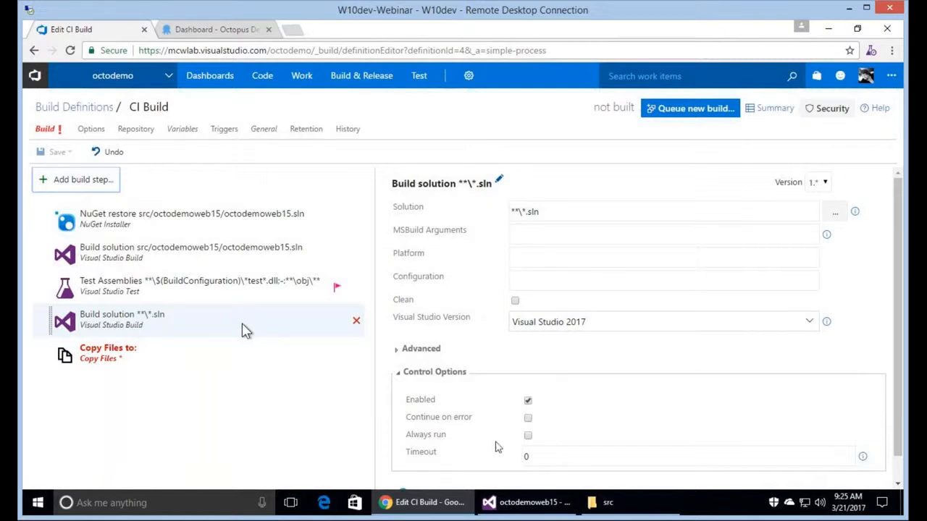
left_click(533, 511)
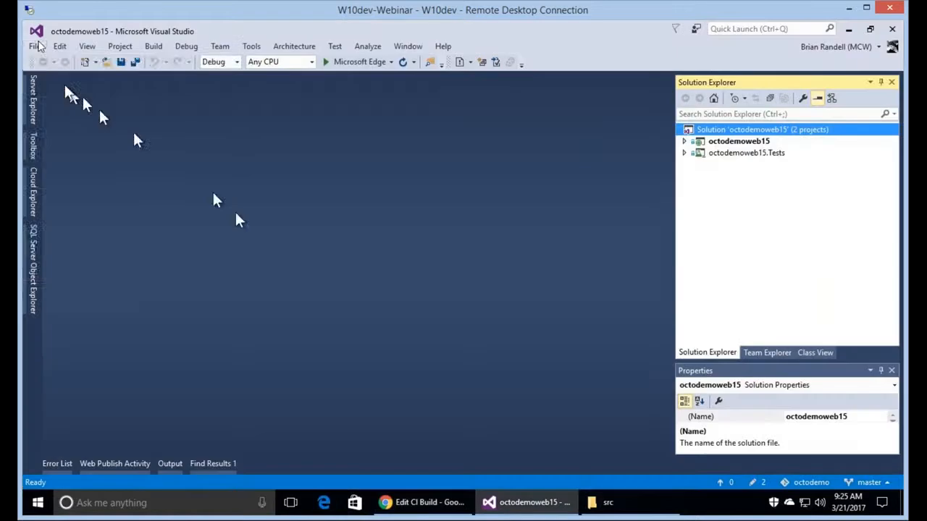
Look at the ASP.NET Web Application template in New Project, cancel, and minimize Visual Studio.
left_click(40, 47)
mouse_move(54, 62)
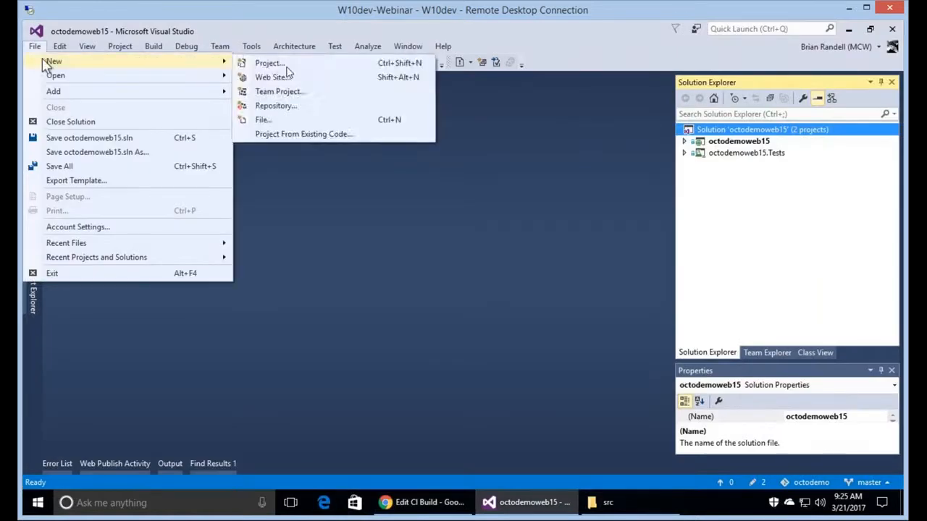
left_click(287, 65)
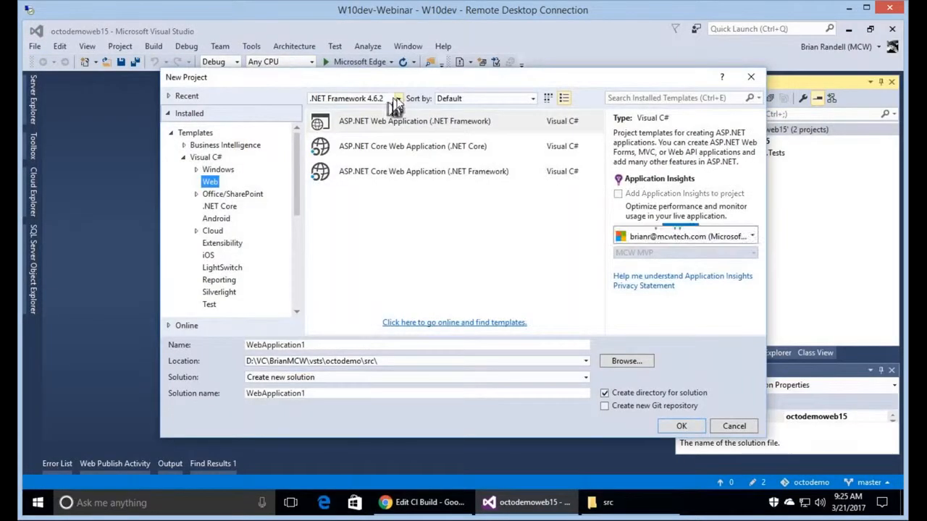
left_click(397, 121)
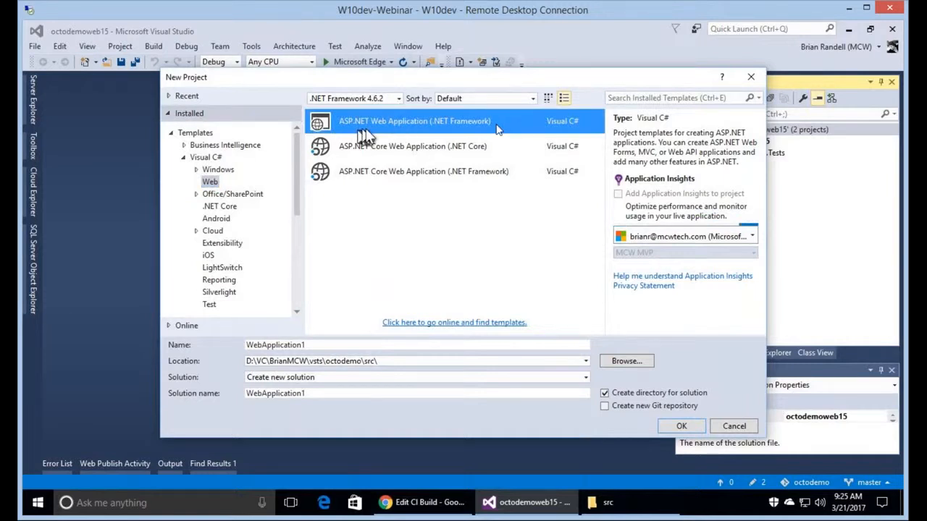
key("Down")
key("Down")
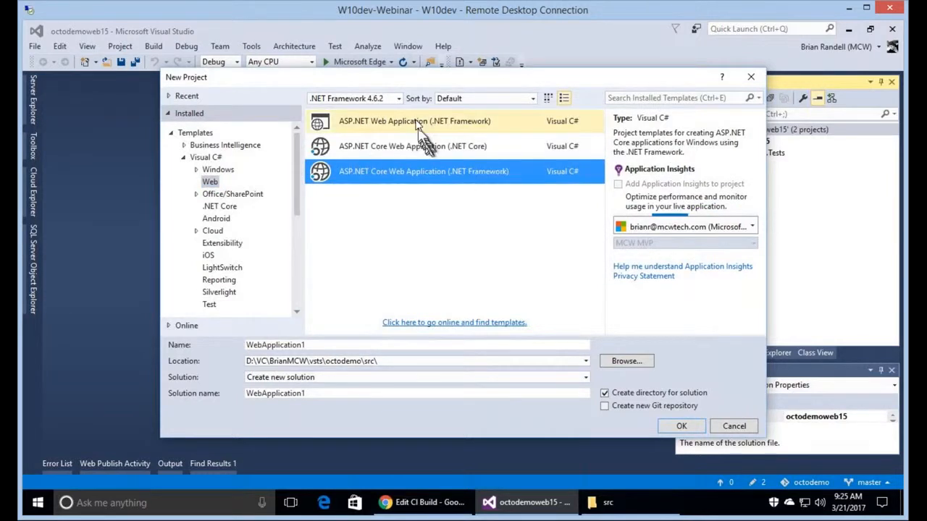
left_click(418, 123)
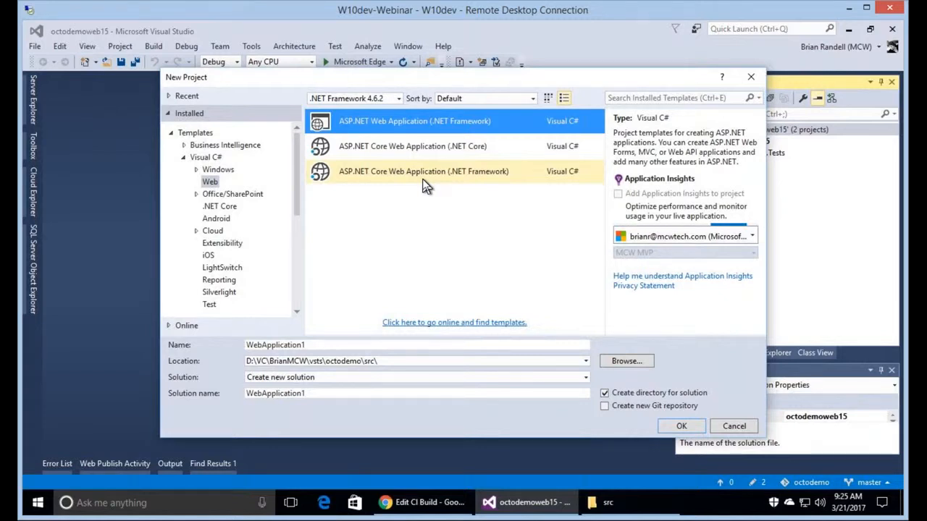
left_click(745, 427)
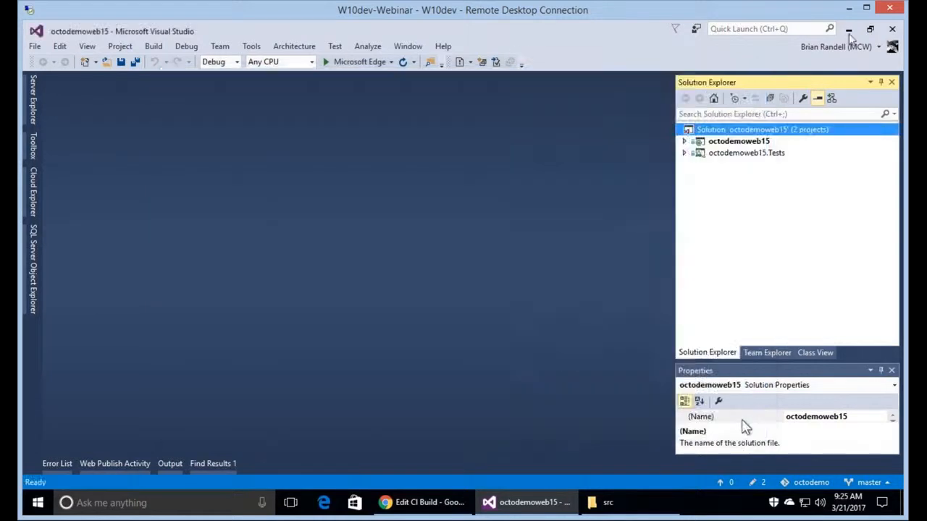
left_click(848, 30)
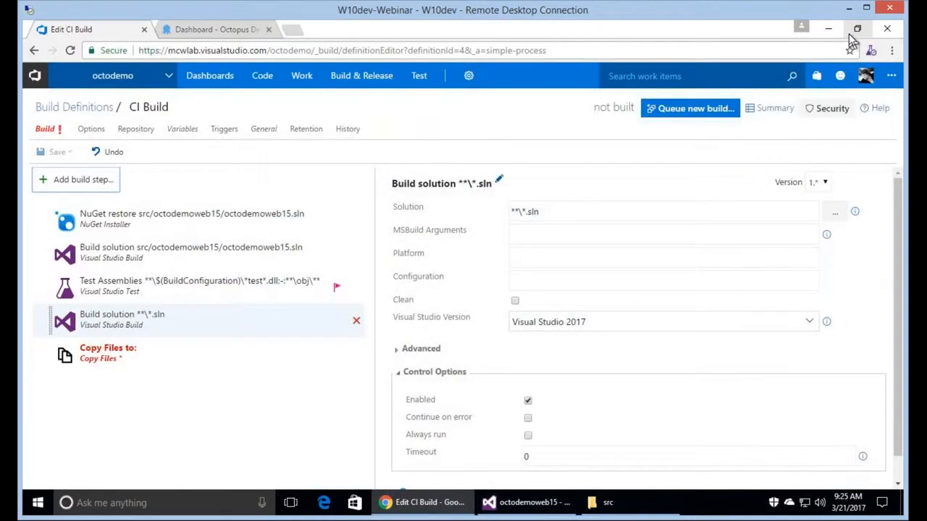
left_click(201, 252)
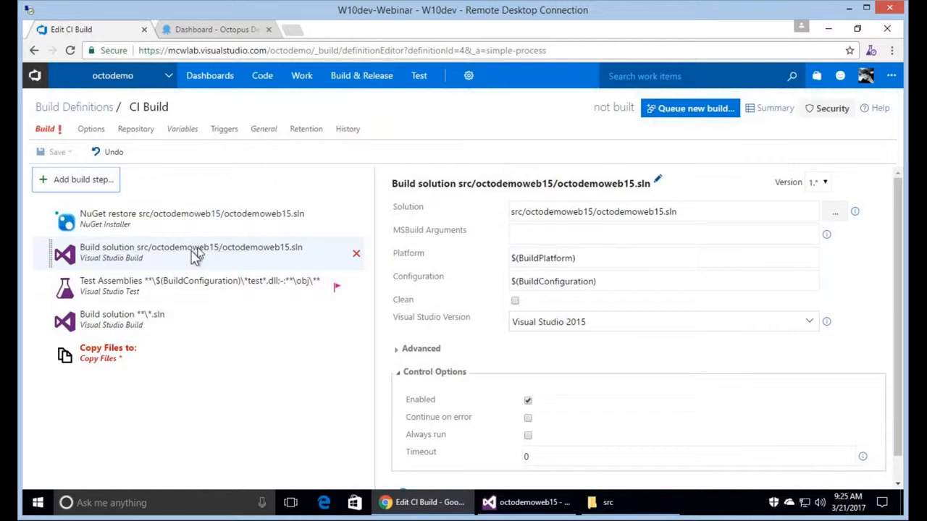
left_click(97, 183)
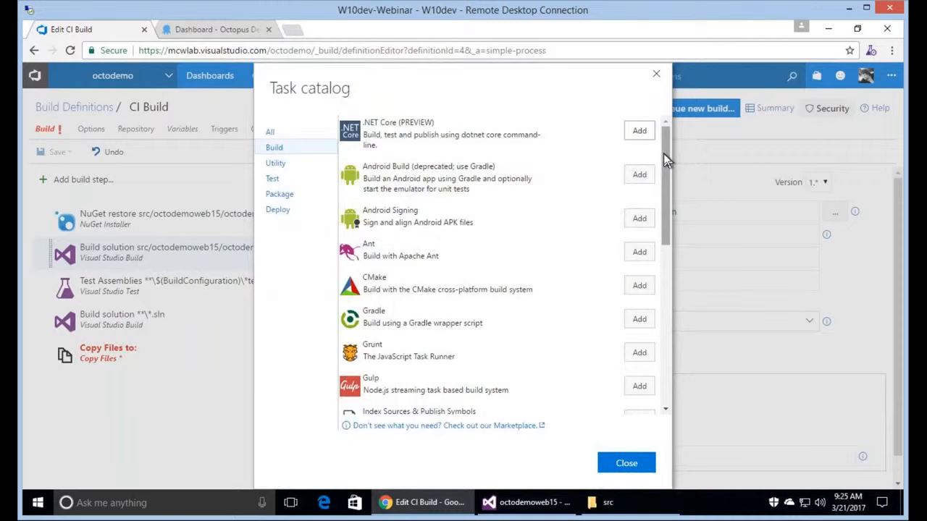
left_click_drag(666, 161, 670, 321)
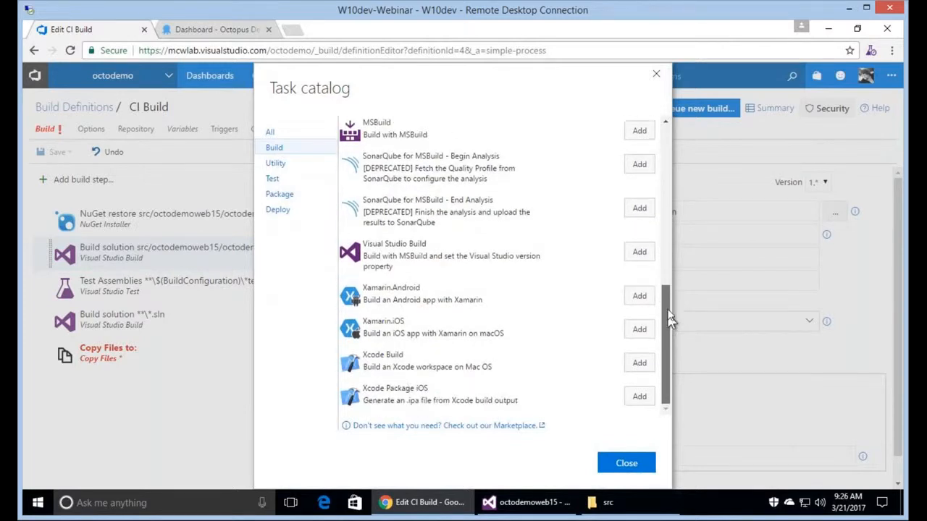
left_click_drag(667, 311, 645, 166)
left_click_drag(663, 211, 661, 198)
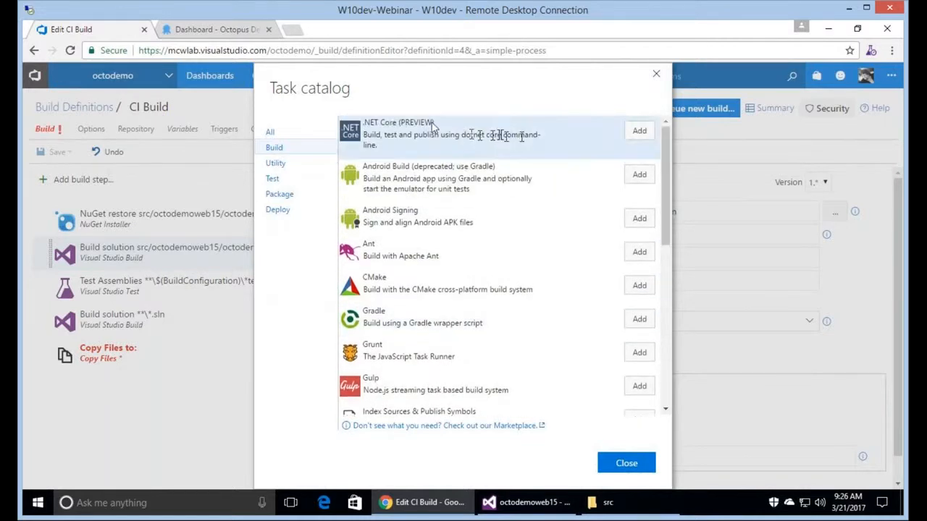
left_click_drag(365, 123, 434, 136)
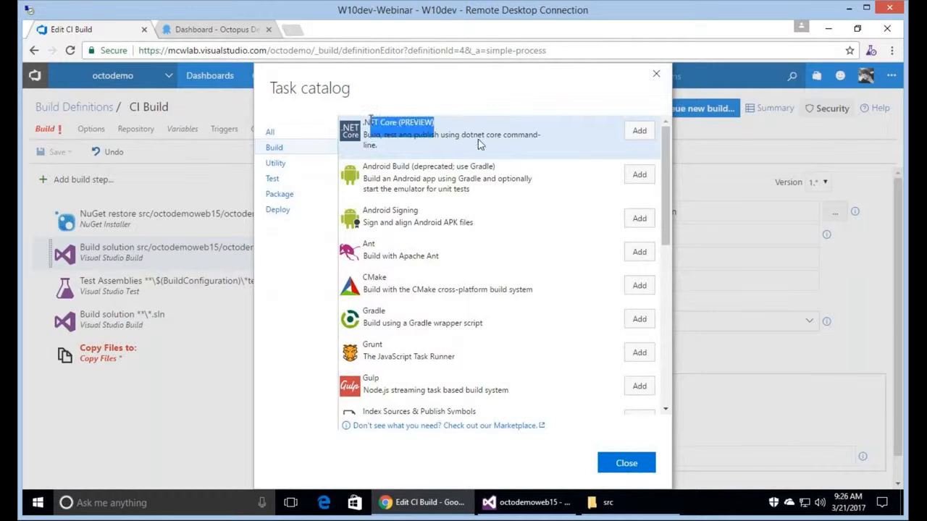
left_click(519, 150)
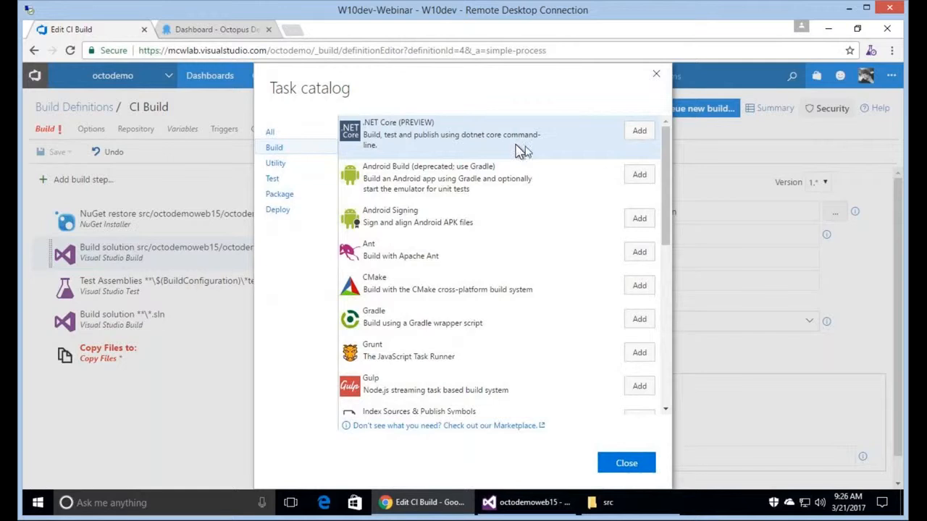
left_click(633, 471)
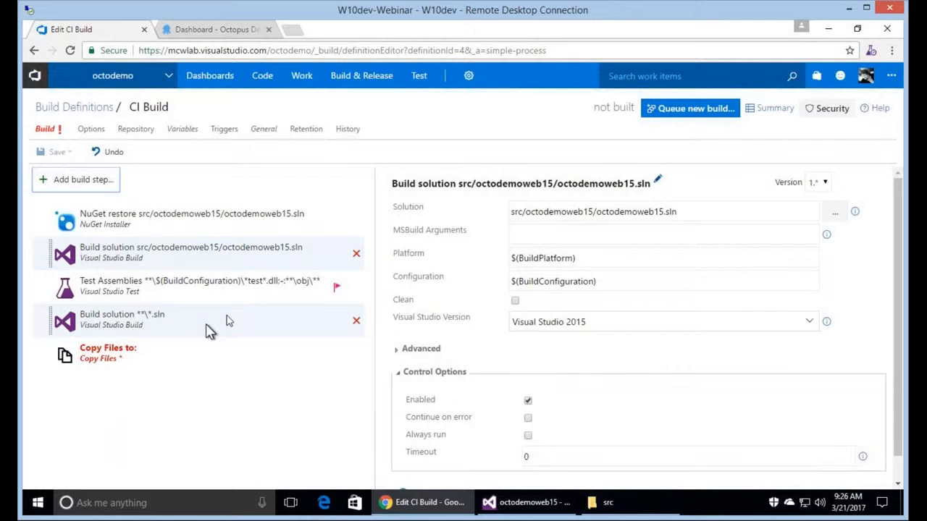
left_click(210, 328)
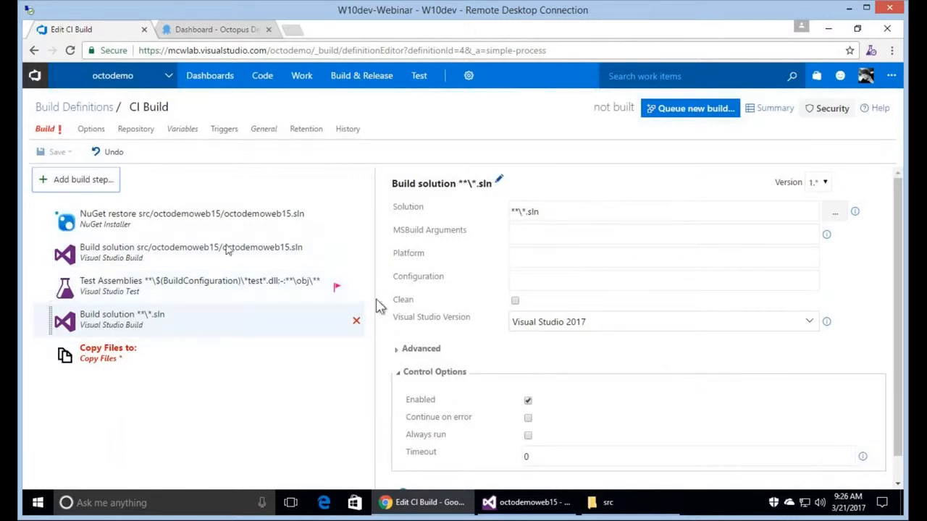
Copy the first Build solution step's solution path into the second Build solution step.
left_click(232, 253)
left_click(695, 217)
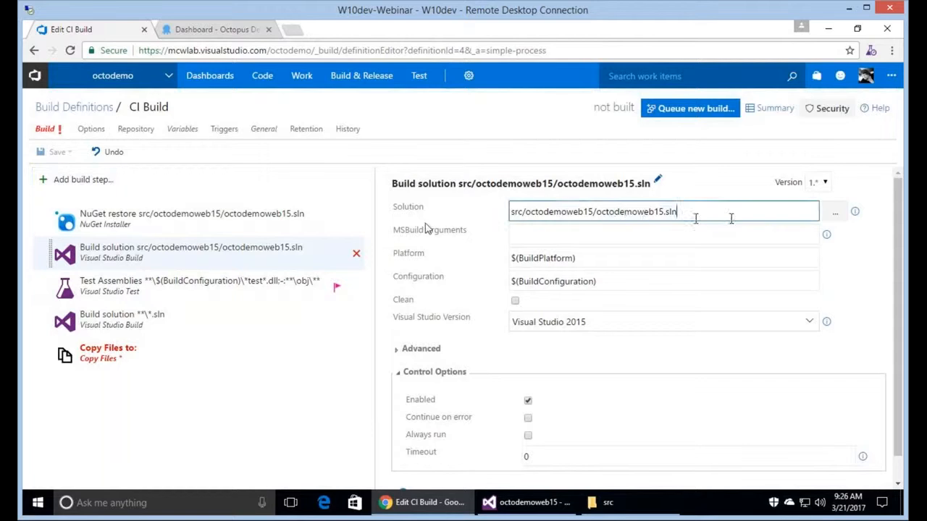
key("ctrl+a")
key("ctrl+c")
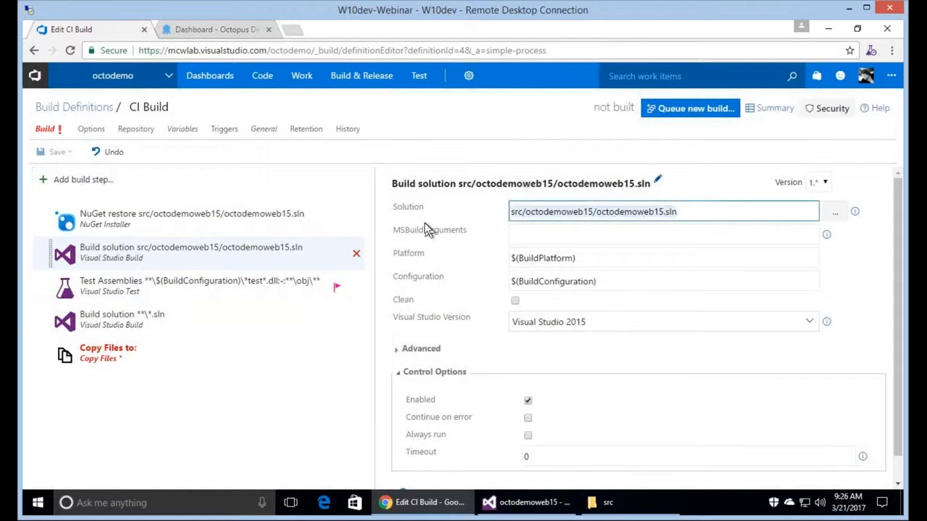
left_click(210, 319)
key("ctrl+v")
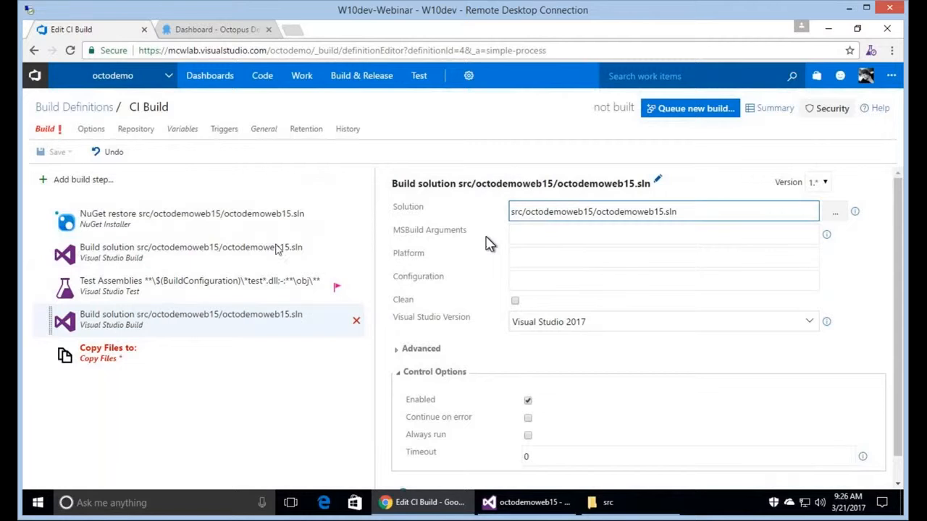
Copy the $(BuildPlatform) platform value into the second Build solution step.
left_click(279, 249)
left_click(598, 258)
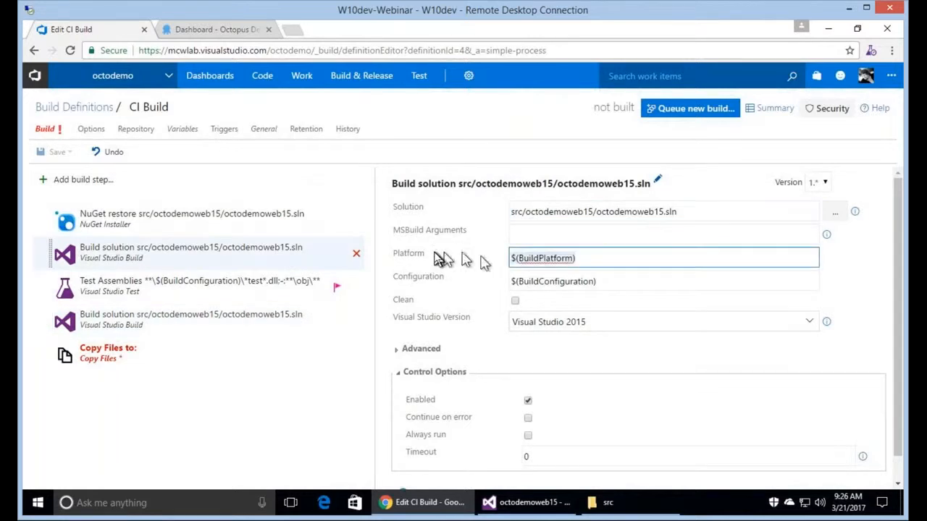
left_click(230, 313)
left_click(565, 257)
type("$(BuildPlatform)")
Copy $(BuildConfiguration) and set the second step's Visual Studio version to 2015.
left_click(230, 246)
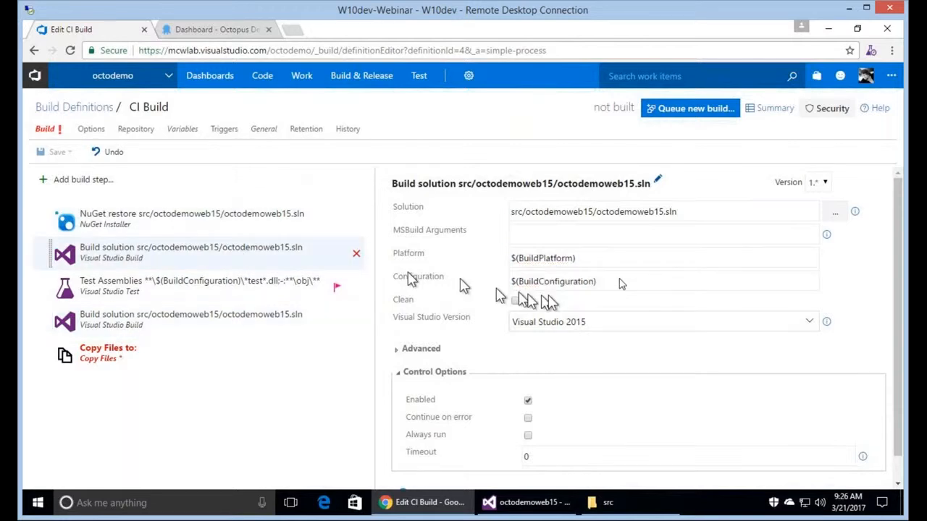
left_click(619, 284)
key("ctrl+a")
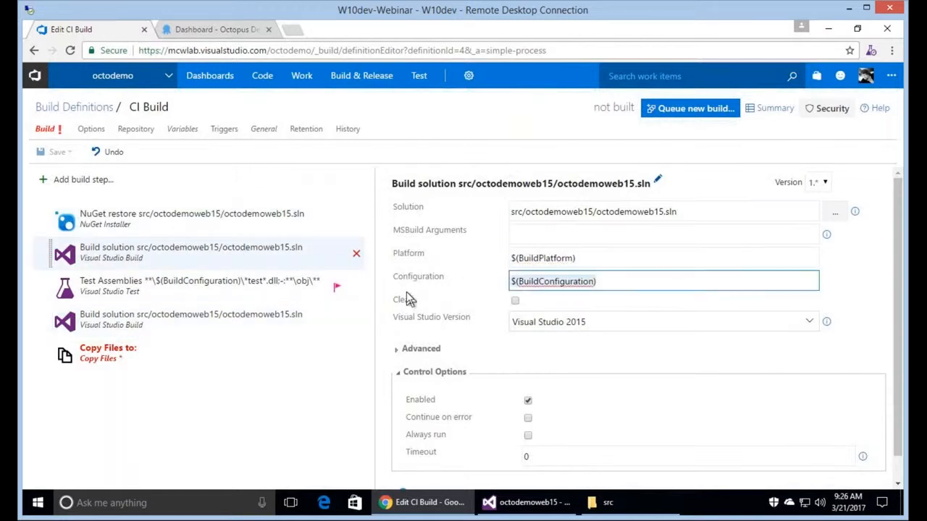
left_click(216, 327)
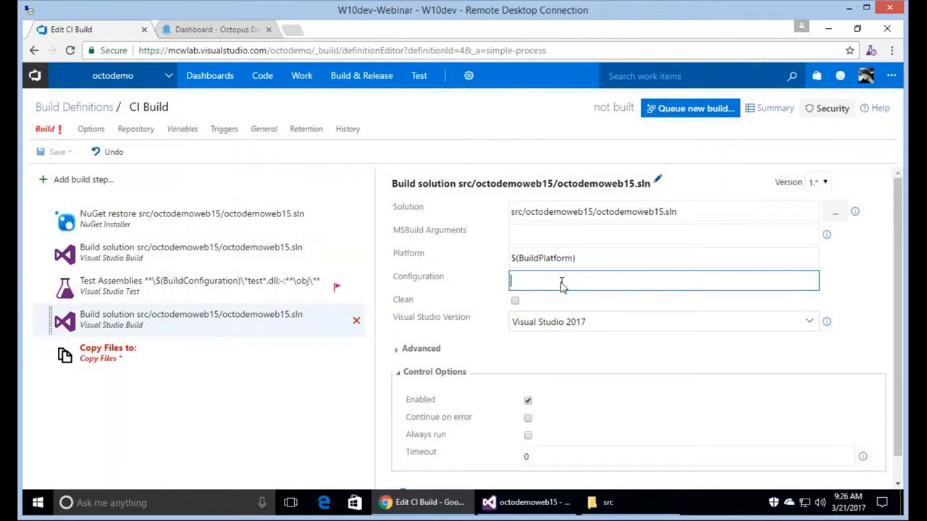
left_click(598, 319)
key("Down")
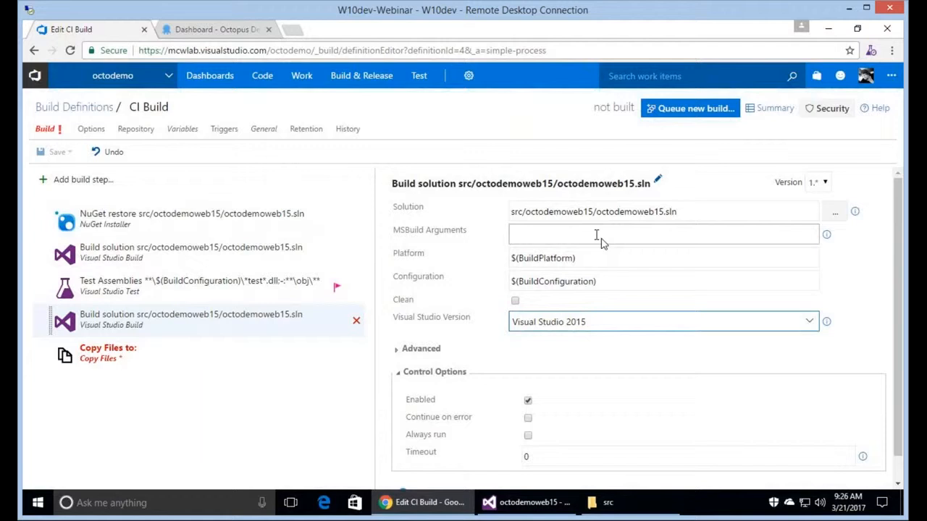
left_click(601, 239)
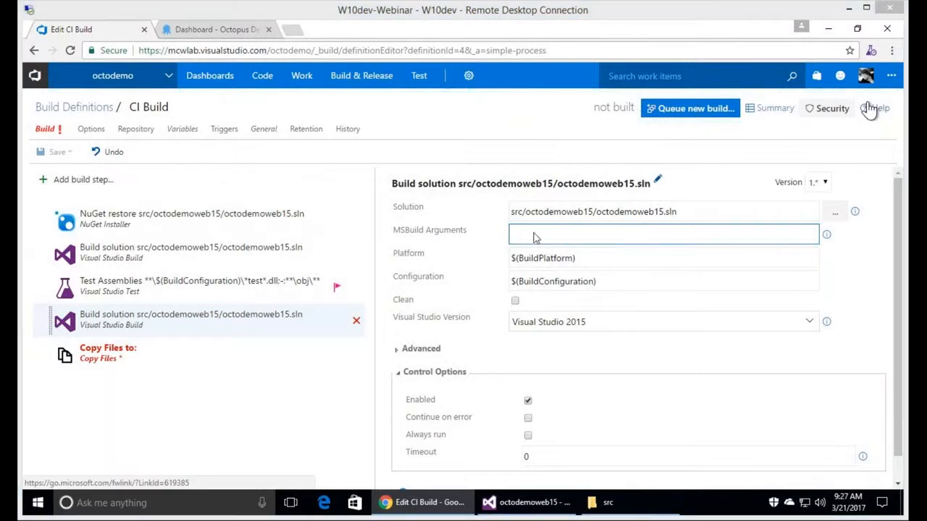
Enter MSBuild arguments /t:octodemoweb /p:outdir=$(Build.ArtifactStagingDirectory)\build in the second Build solution step.
type("/t:")
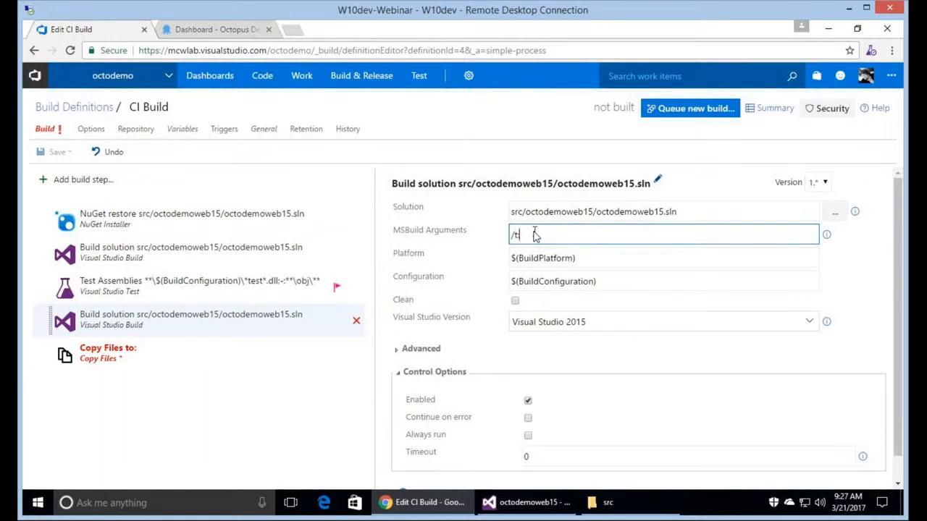
type("octodemoweb")
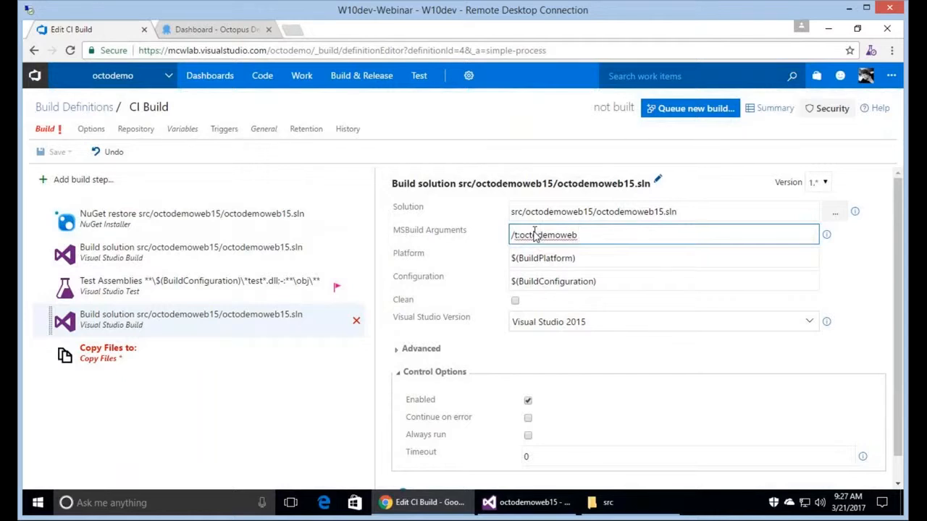
type(" /p:outdir=")
left_click(891, 75)
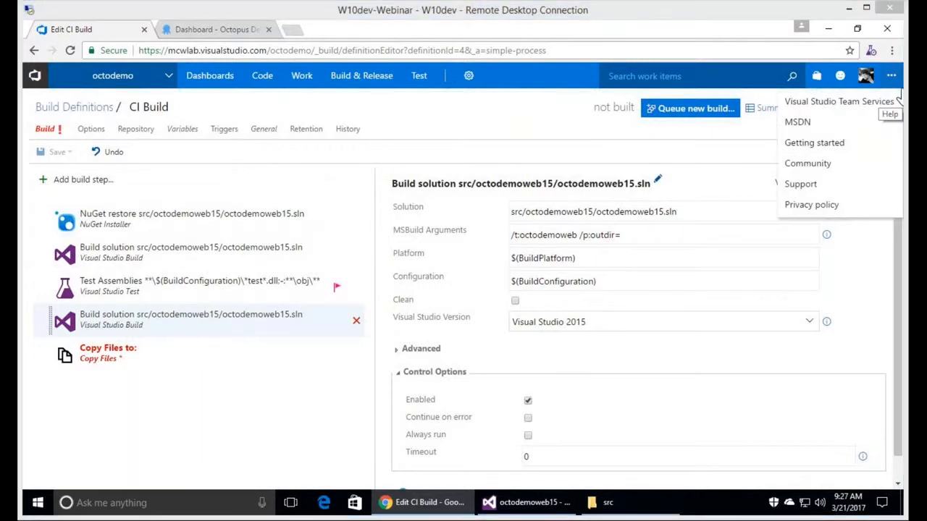
left_click(677, 241)
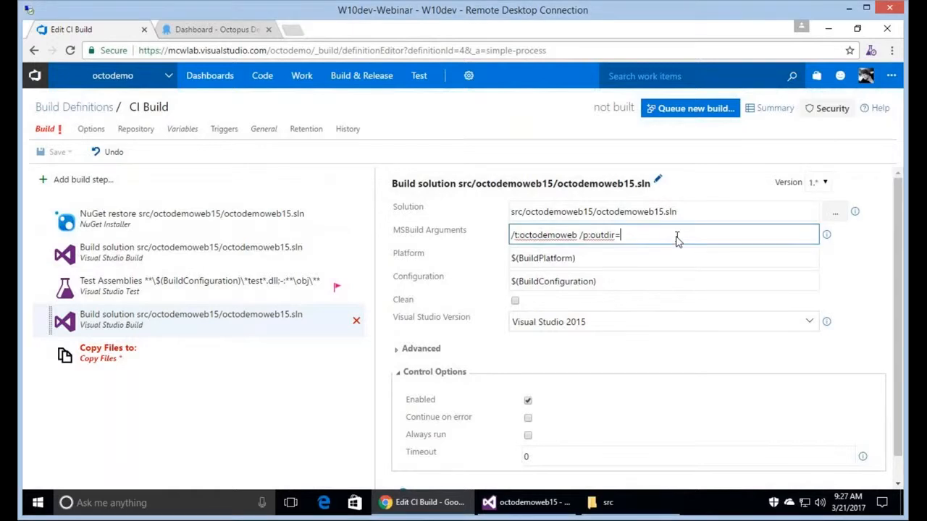
type("$(Build.ArtifactStagingDirectory)\\build")
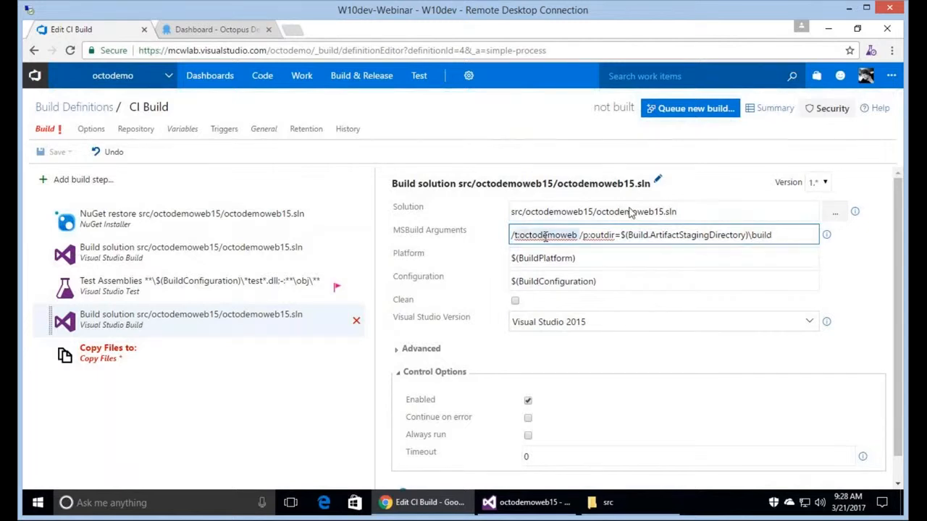
double_click(656, 235)
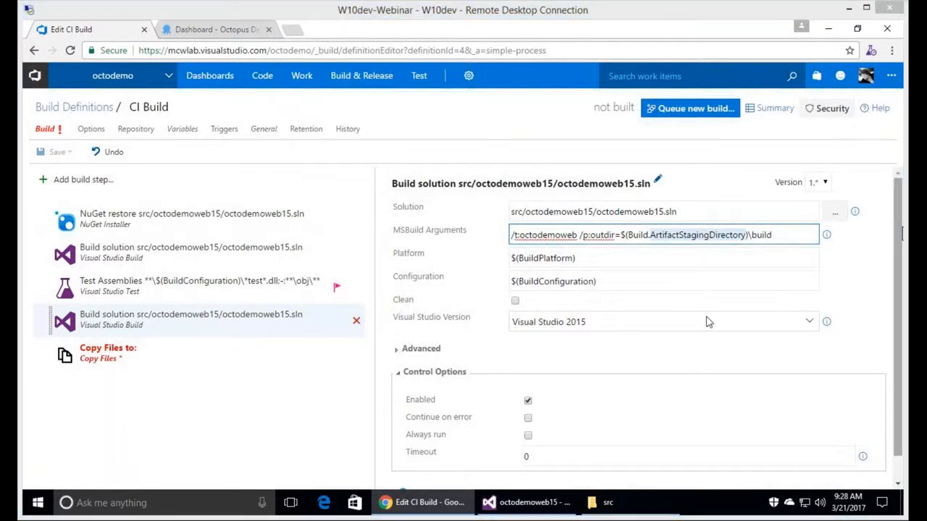
Set the Copy Files source folder to $(Build.ArtifactStagingDirectory)\build\roslyn.
left_click(190, 357)
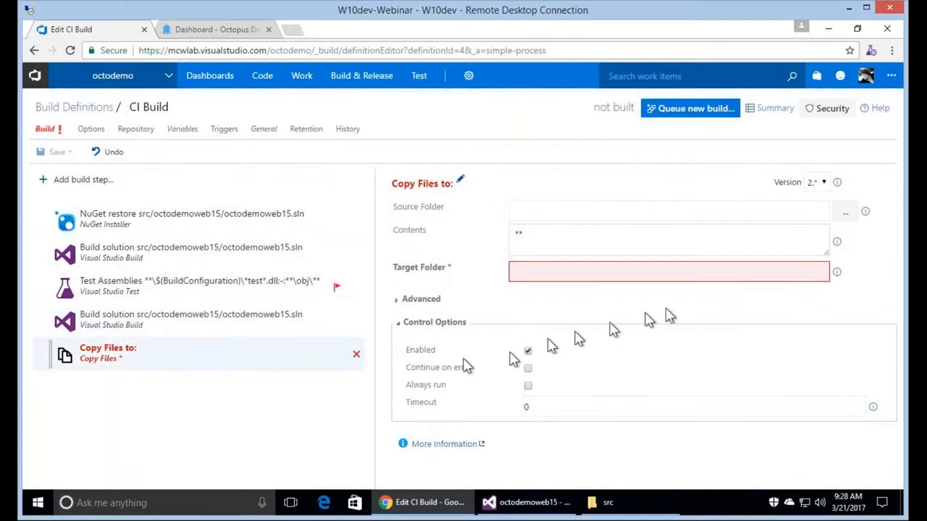
left_click(691, 211)
type("$(Build.ArtifactStagingDirectory)\\build\\roslyn")
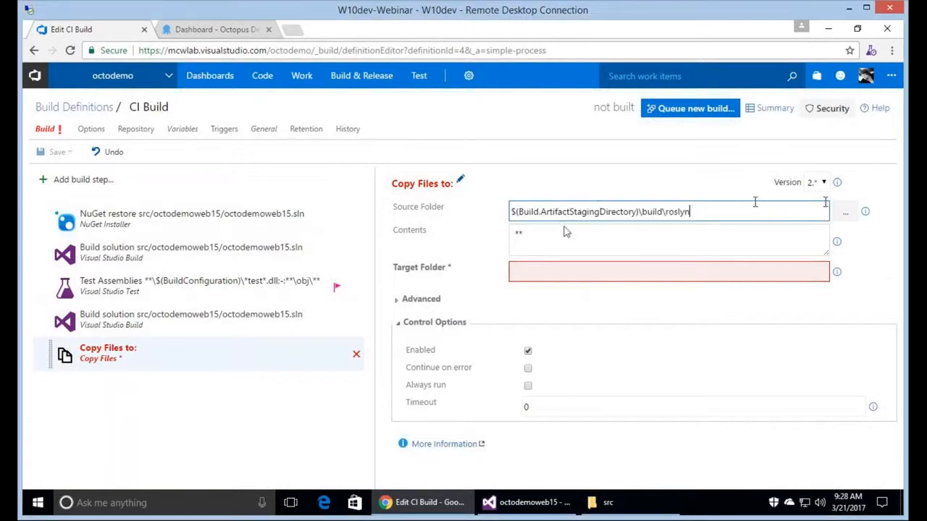
double_click(686, 214)
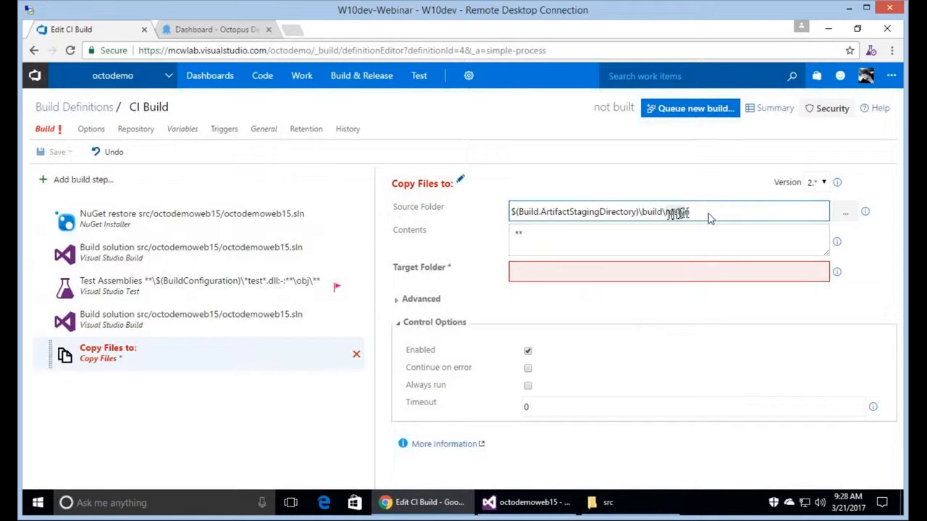
left_click(665, 241)
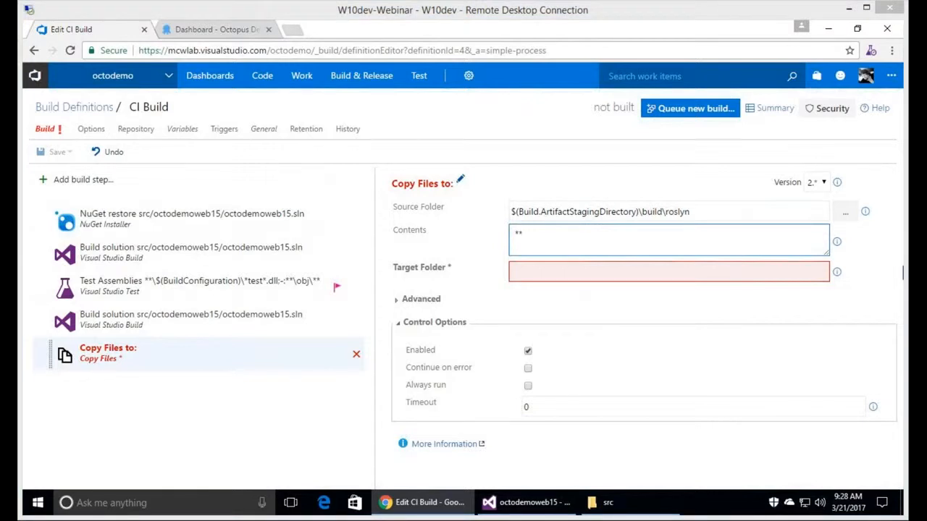
Set the target folder to build\_PublishedWebsites\octodemoweb\bin\roslyn, replacing mallivedemoweb with octodemoweb.
left_click(628, 281)
type("$(Build.ArtifactStagingDirectory)\\build\\_PublishedWebsites\\mallivedemoweb\\bin\\roslyn")
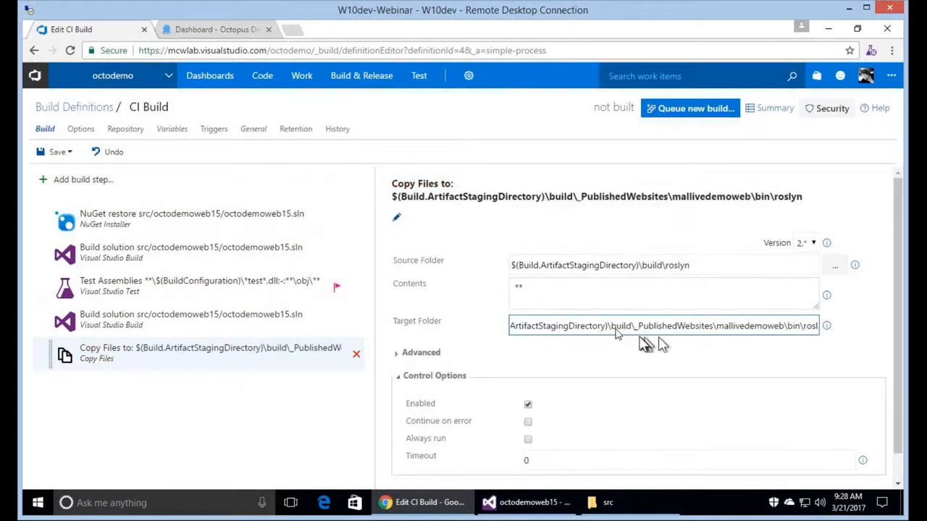
key("Home")
key("ctrl+Right")
key("ctrl+Right")
key("ctrl+Right")
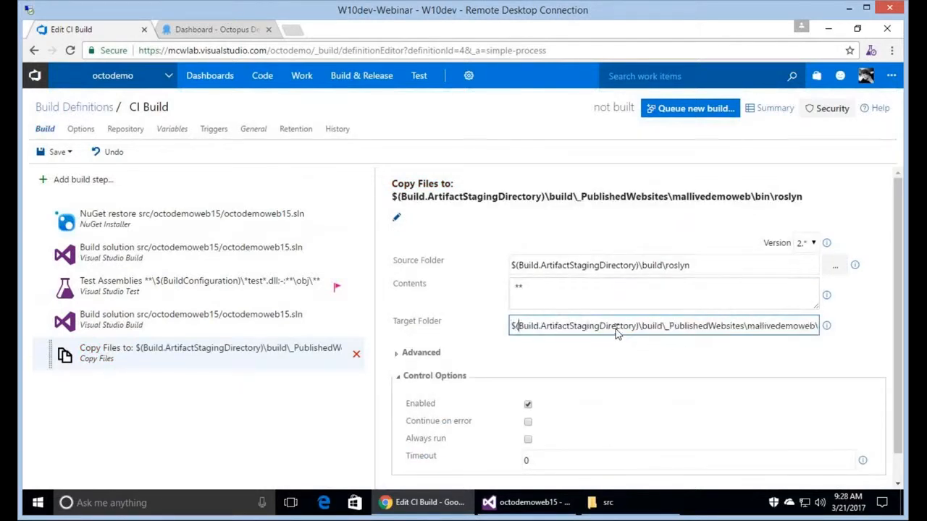
key("ctrl+Right")
key("ctrl+Right")
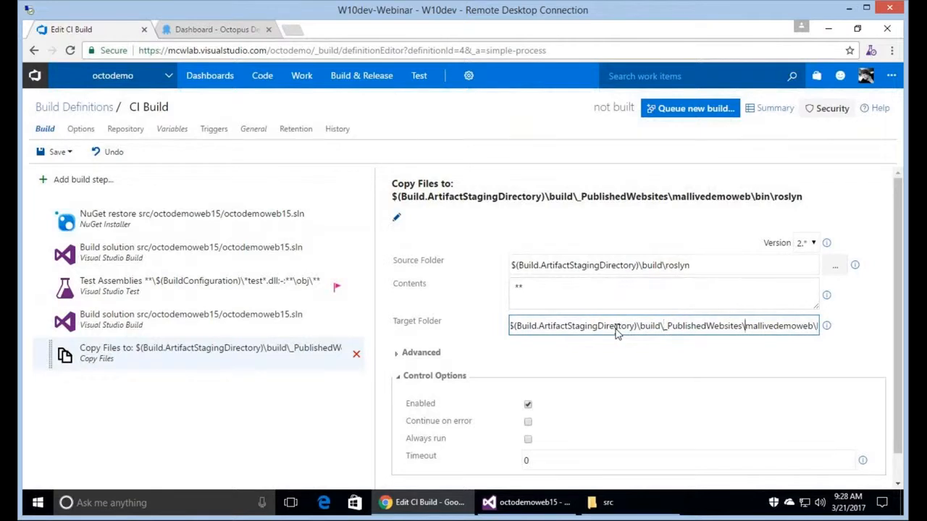
key("shift+End")
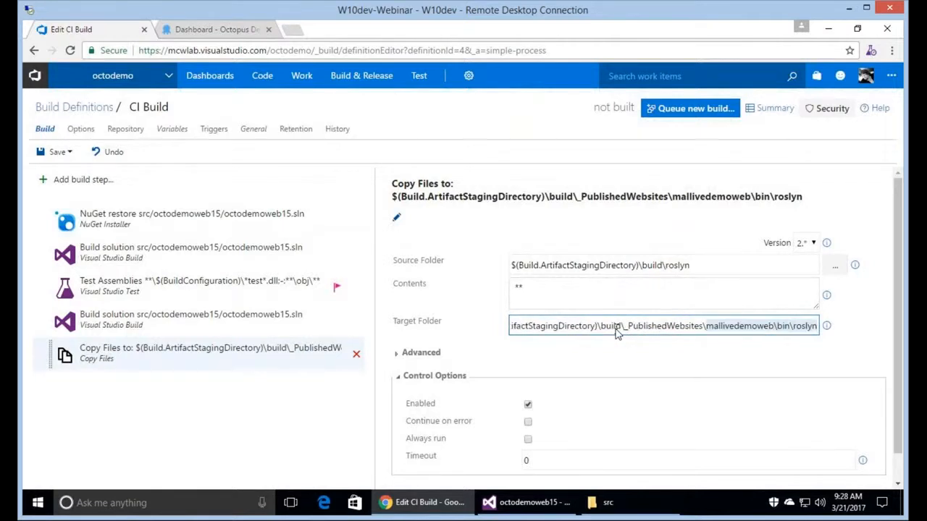
key("ctrl+shift+Left")
key("ctrl+shift+Left")
type("oc")
type("todemowe")
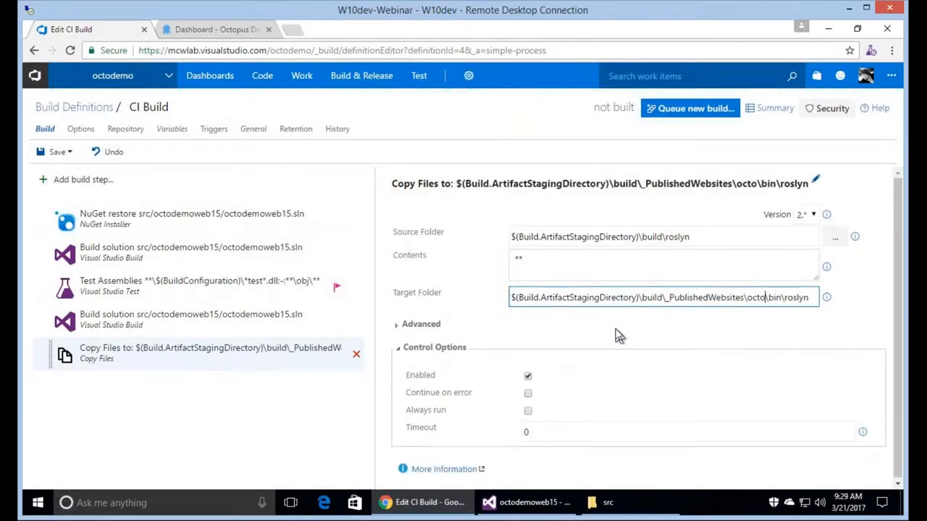
type("b")
key("End")
key("Home")
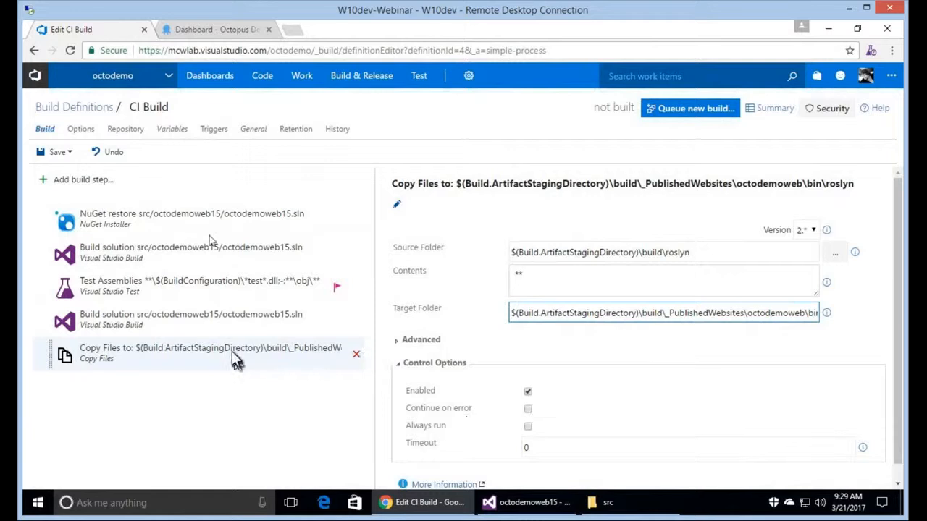
Review the NuGet restore, both Build solution, Test Assemblies and Copy Files steps, then open the Task catalog.
left_click(212, 236)
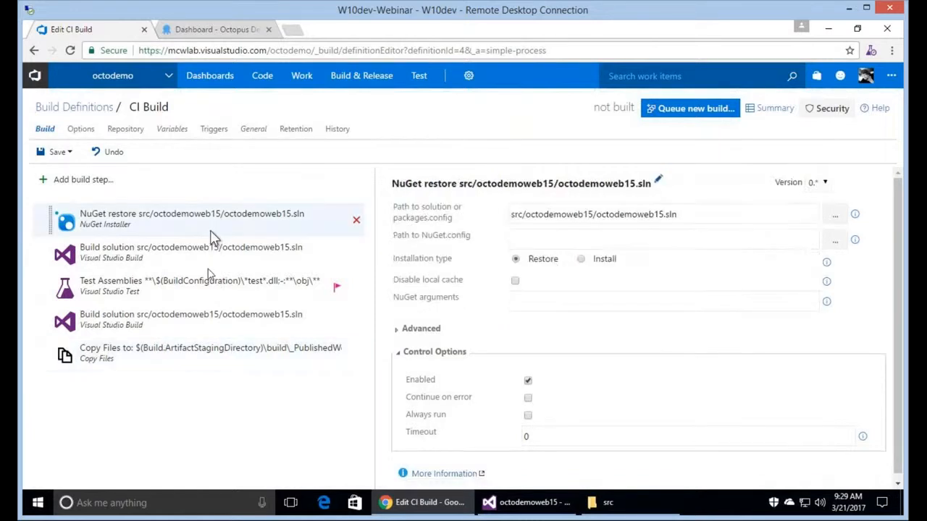
left_click(208, 267)
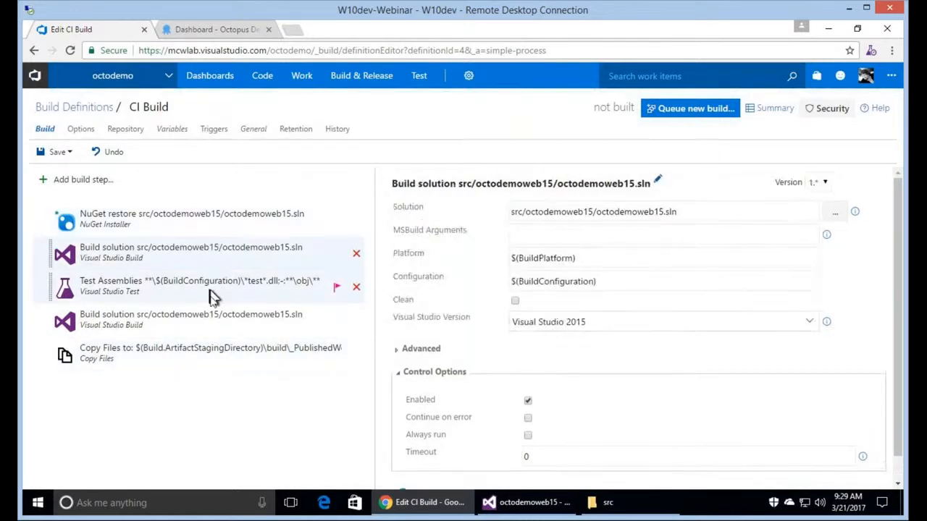
left_click(212, 297)
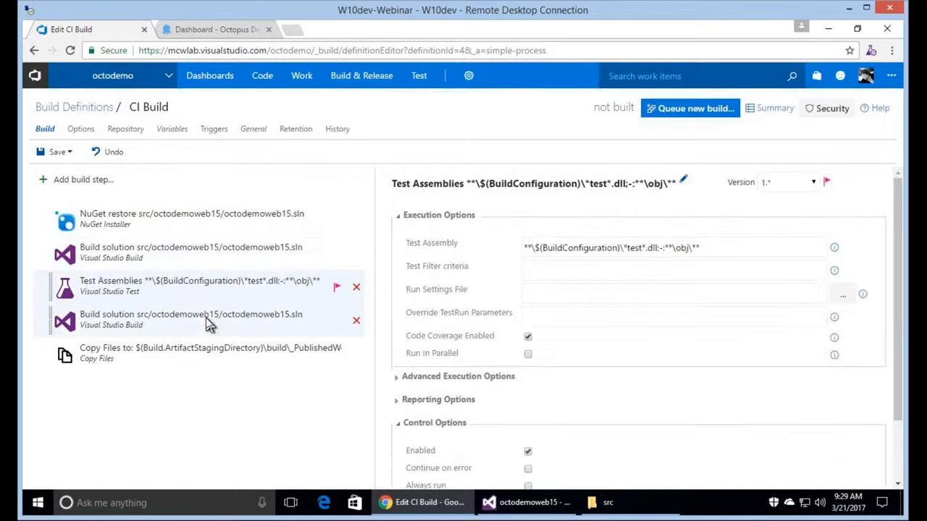
left_click(208, 325)
left_click(253, 364)
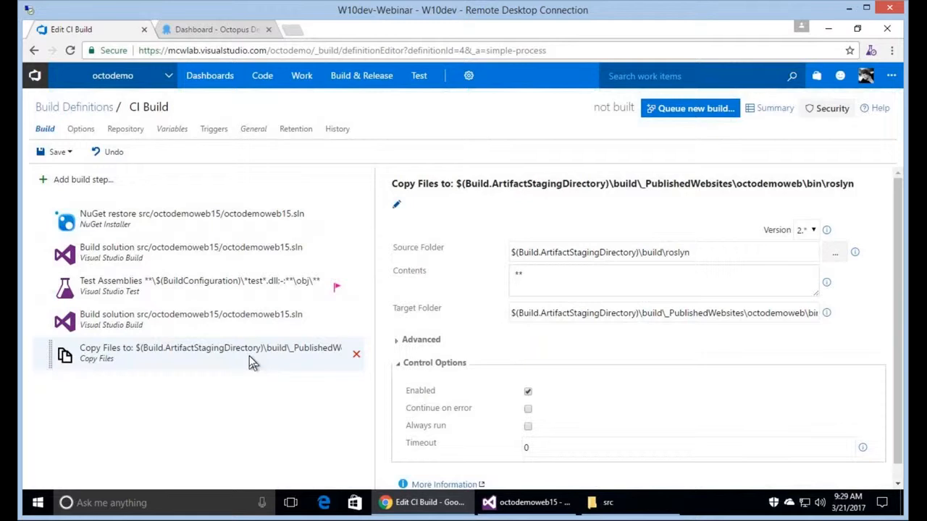
left_click(69, 181)
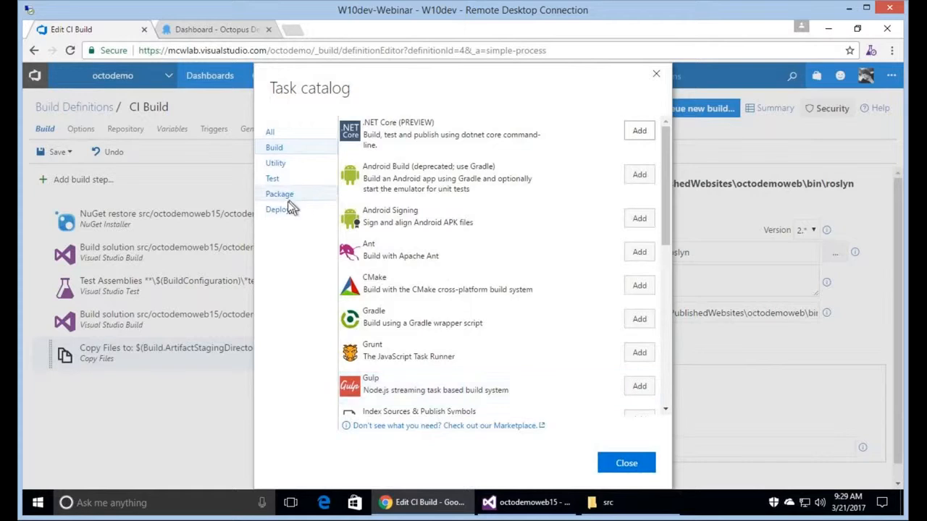
Add the Package Application and Push Package(s) to Octopus tasks, close the catalog, and select the Package step.
left_click(288, 208)
left_click(282, 196)
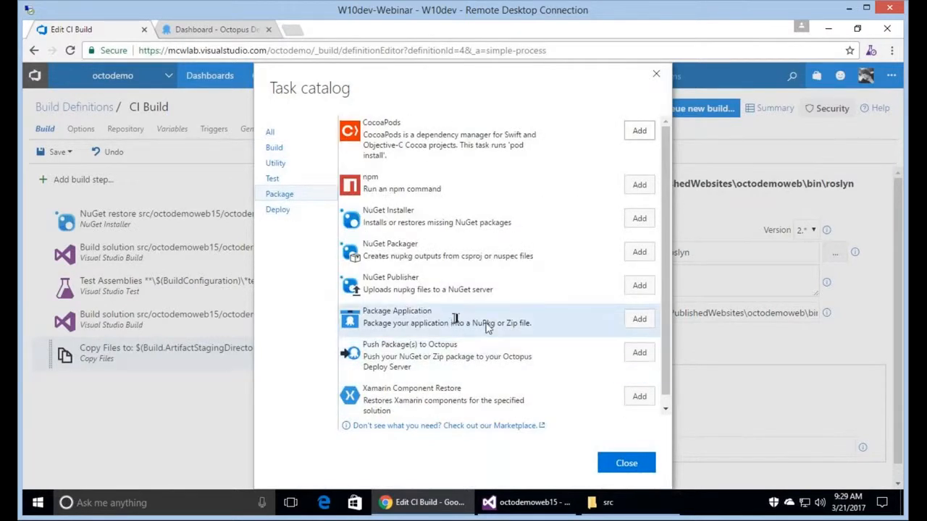
left_click(638, 319)
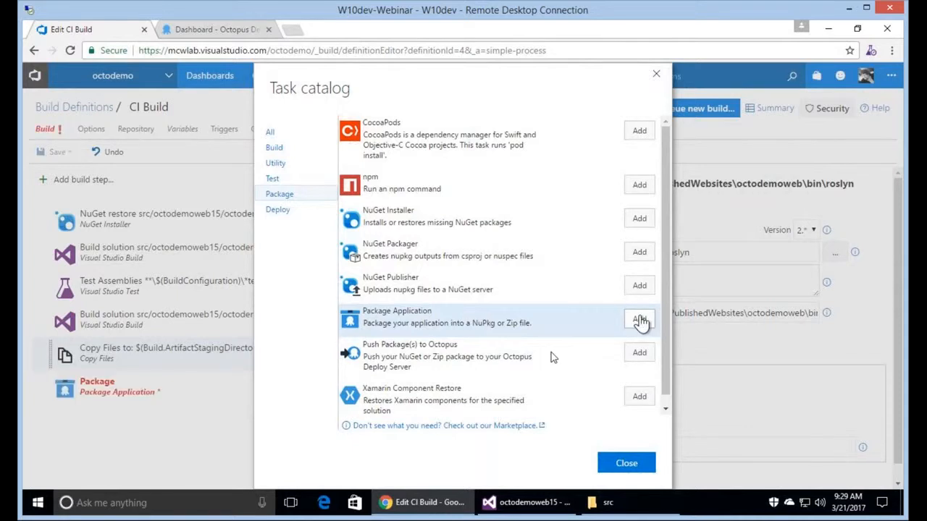
left_click(639, 354)
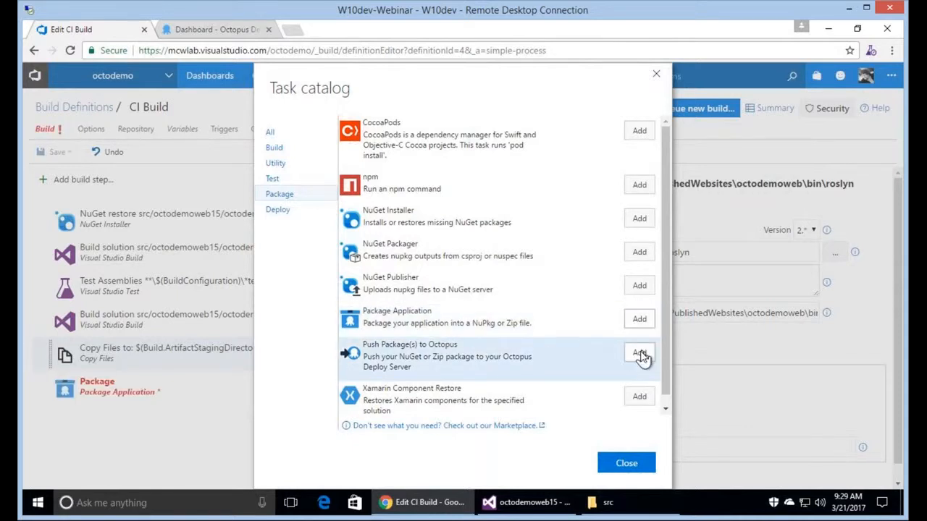
left_click(640, 471)
left_click(225, 395)
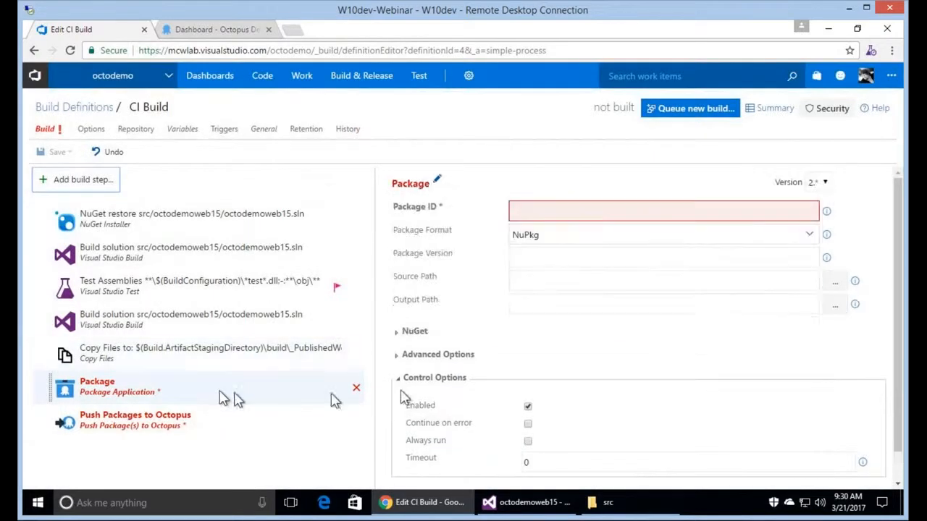
Set the Package ID to LiveDemo and the Package Version to $(OctoVersion).
left_click(550, 211)
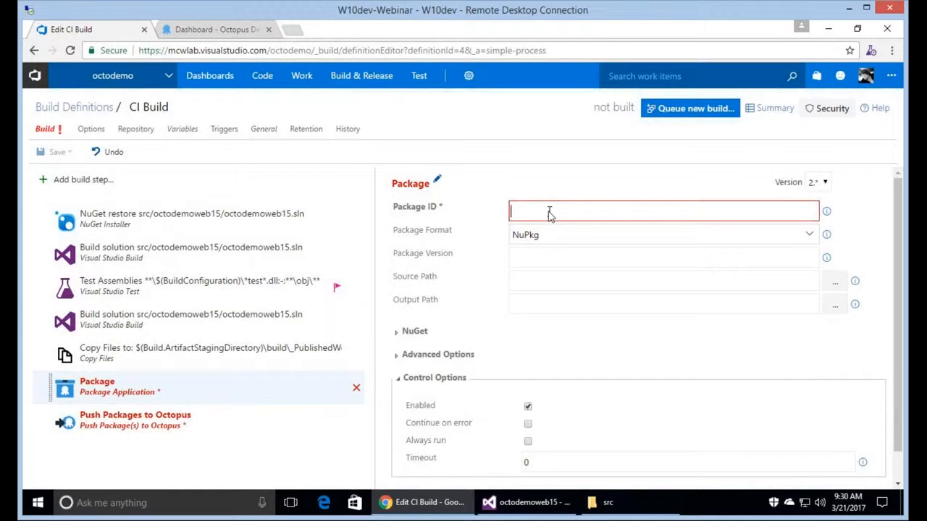
type("LiveDemo")
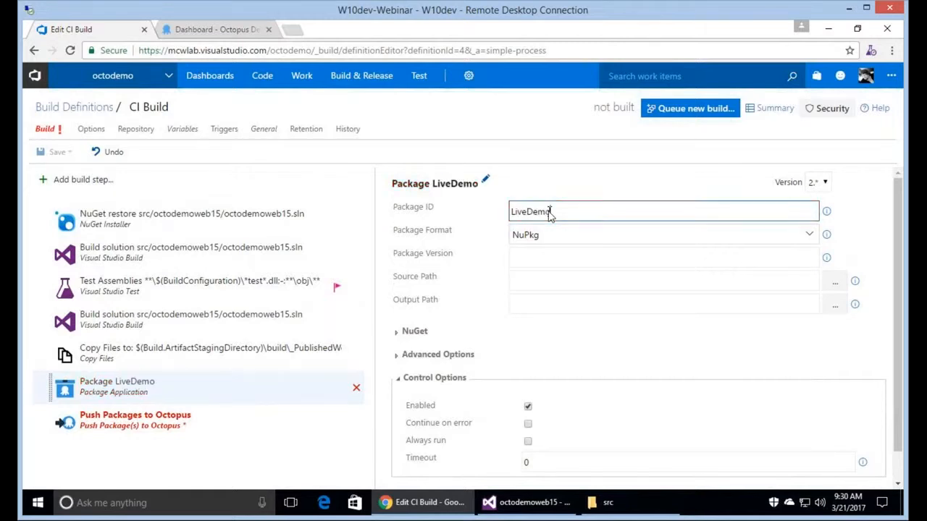
left_click(551, 262)
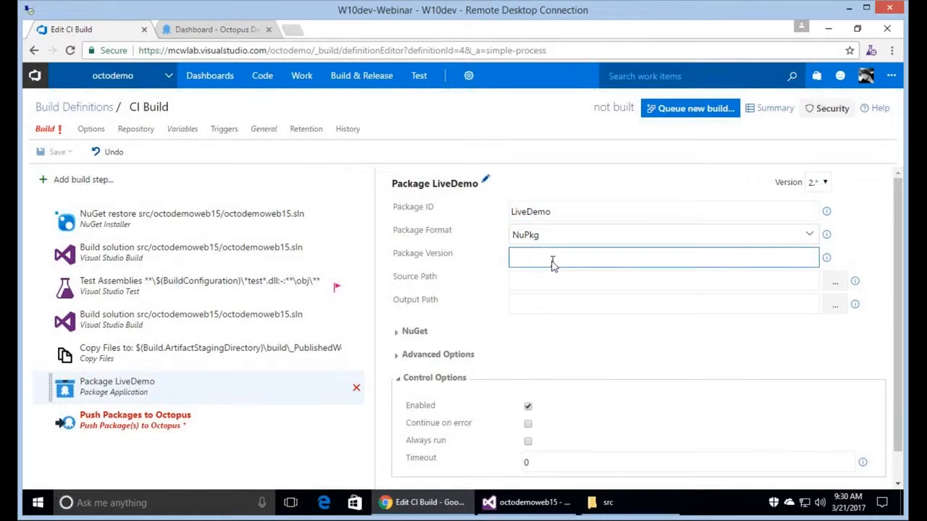
type("$(OctoVersion)")
Use the Copy Files target folder as Source Path and $(Build.ArtifactStagingDirectory)\packages as Output Path.
left_click(572, 282)
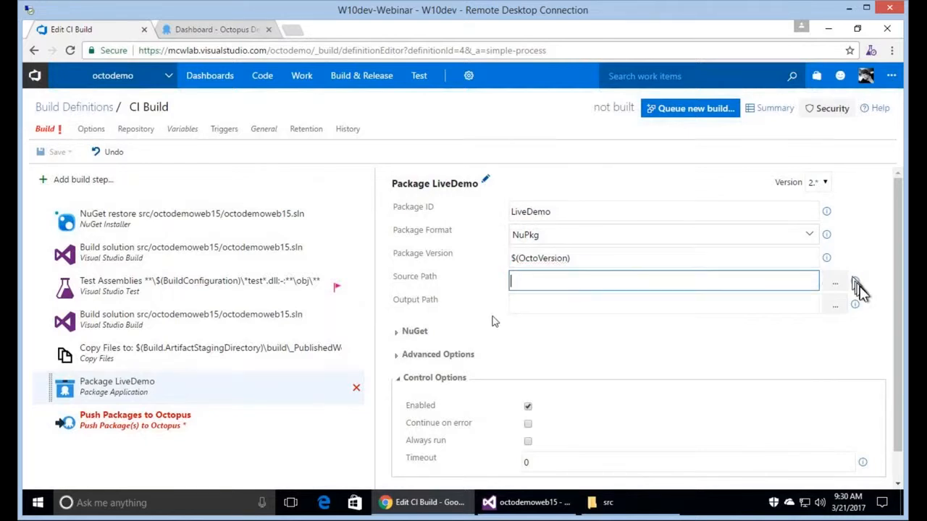
left_click(206, 362)
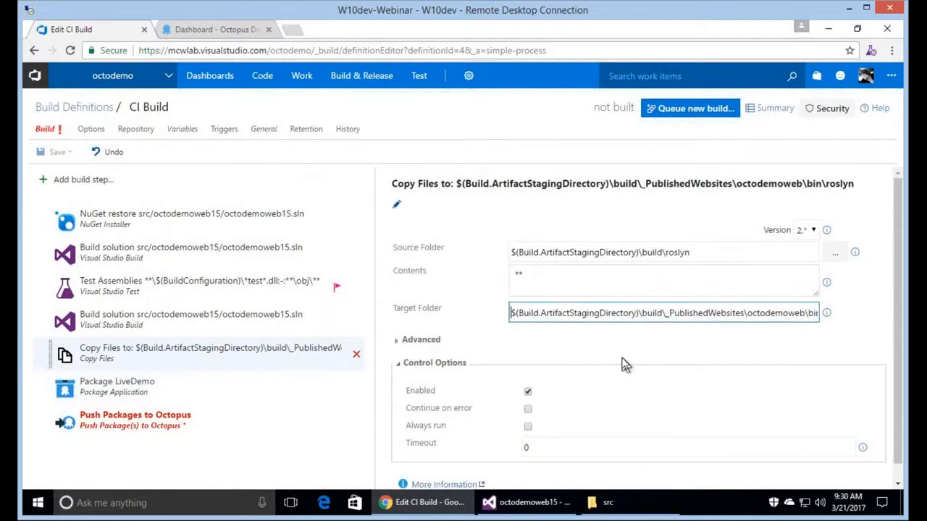
key("ctrl+a")
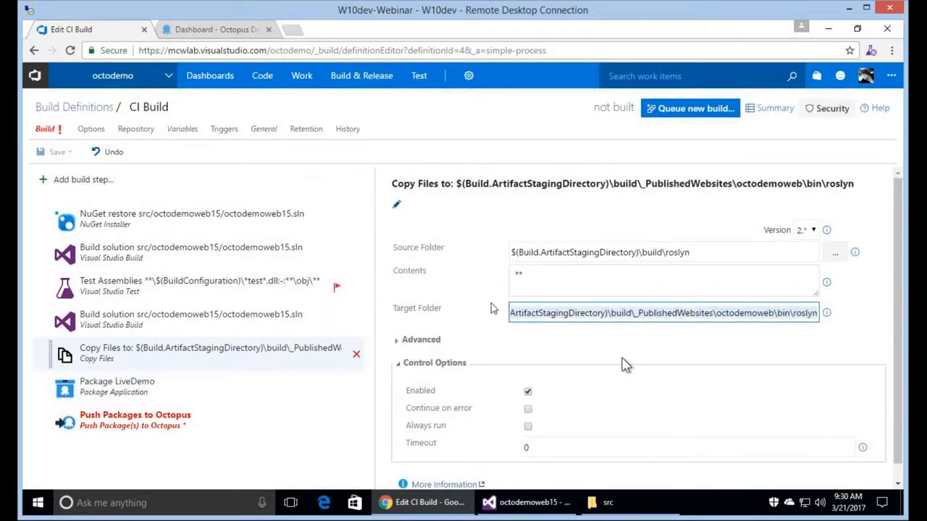
left_click(144, 386)
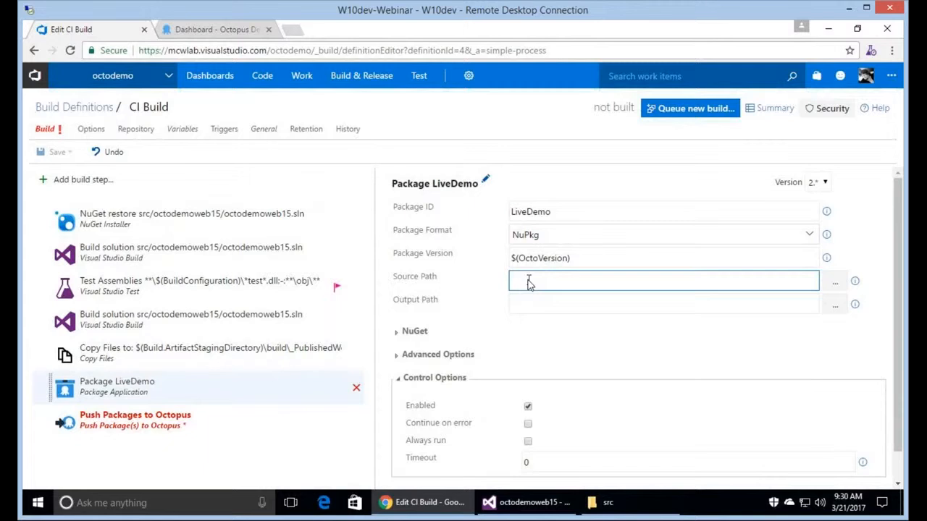
key("ctrl+v")
left_click(571, 312)
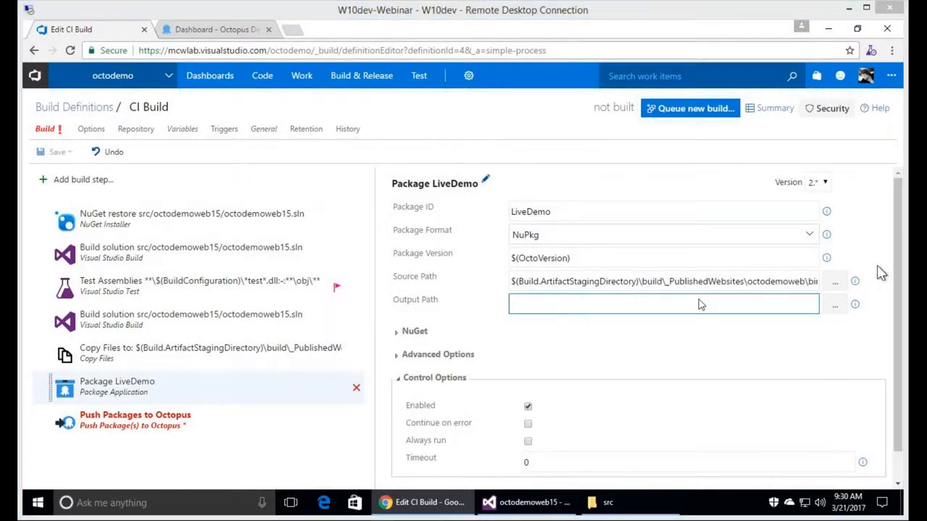
key("ctrl+v")
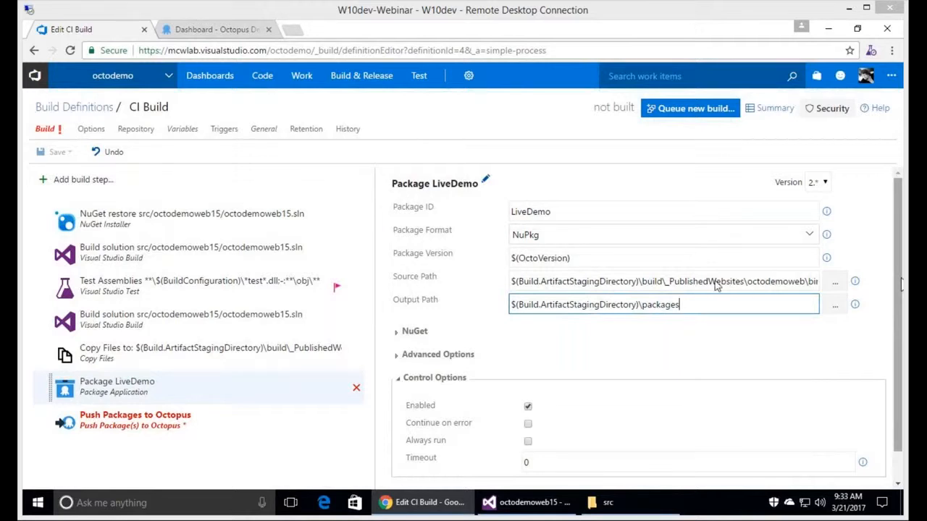
Trim the trailing bin\roslyn from the Package source path, then select the Push Packages to Octopus step.
left_click(756, 282)
key("End")
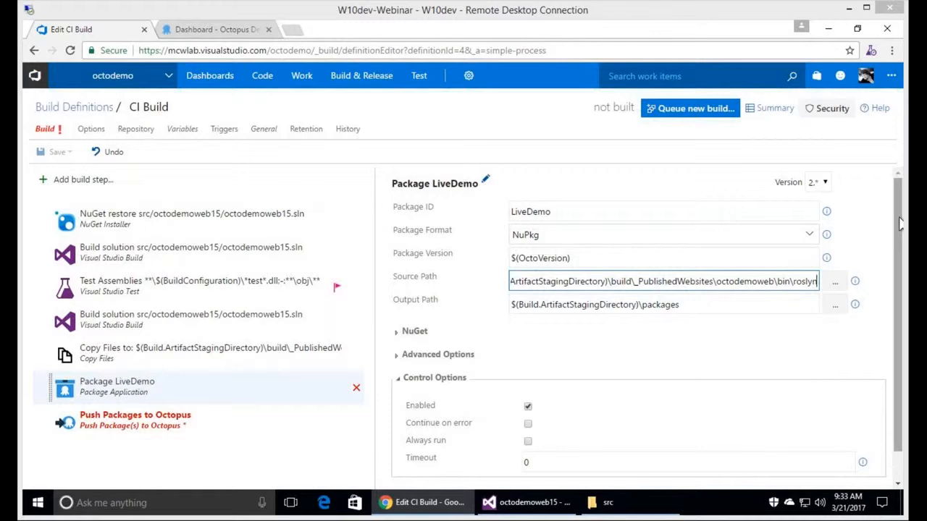
left_click(785, 281)
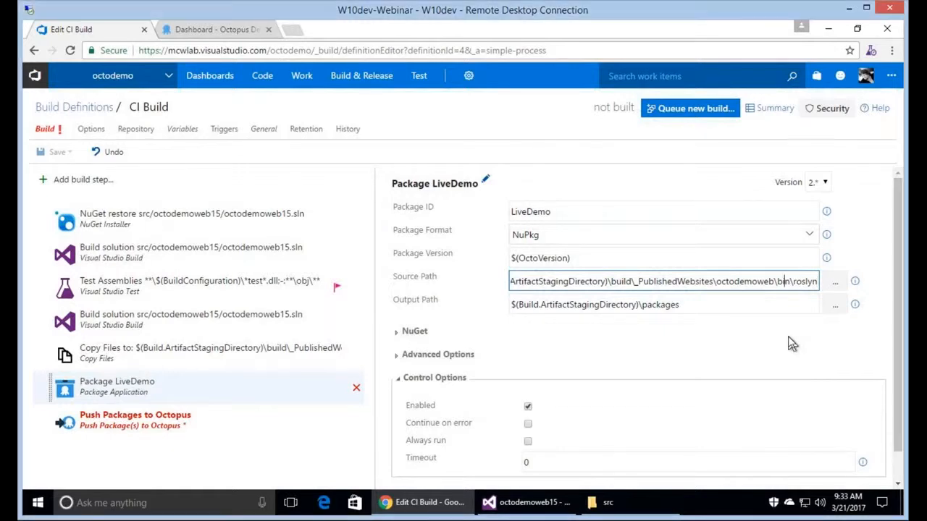
key("shift+End")
key("Delete")
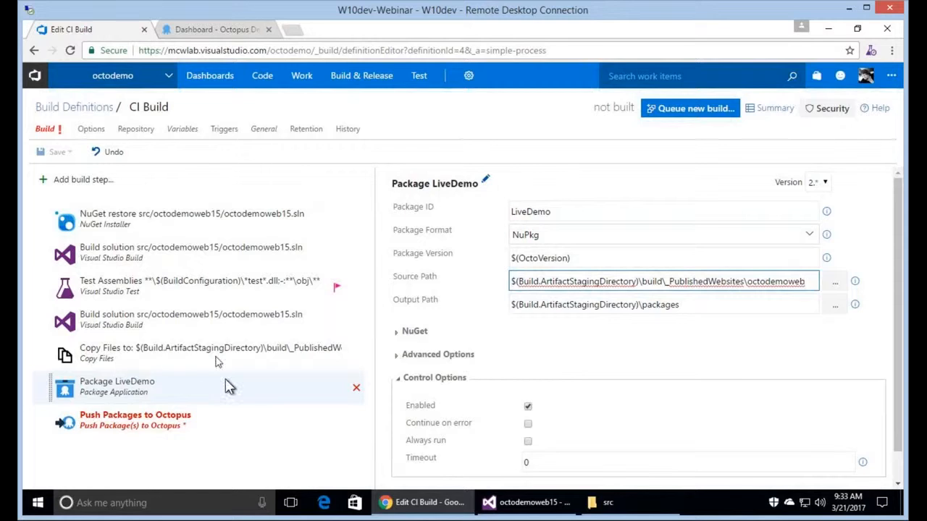
left_click(227, 379)
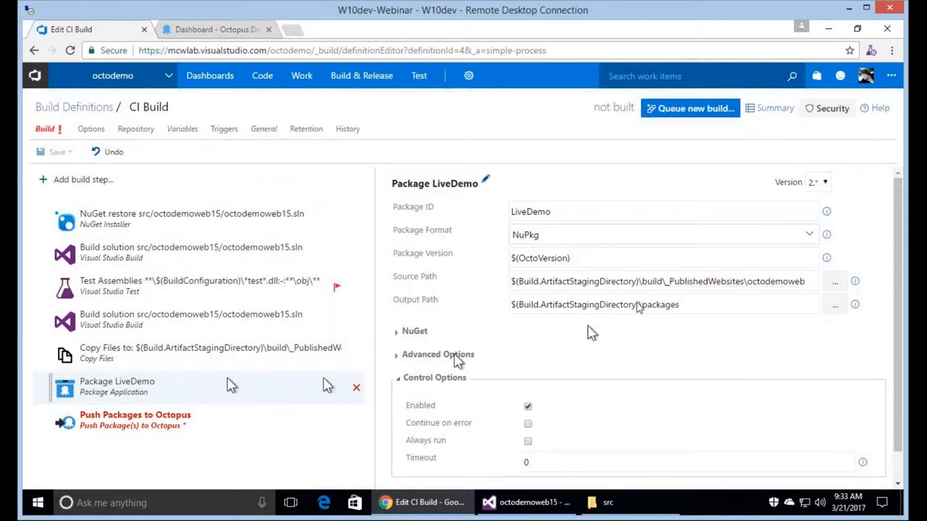
left_click(138, 433)
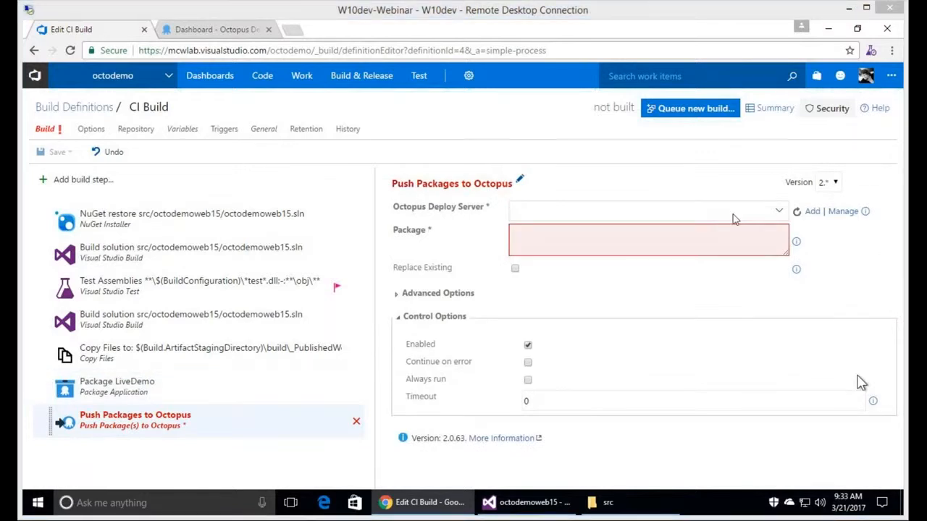
Point Push Packages to Octopus at the octodemo domain server and the pasted *.nupkg package path.
left_click(777, 214)
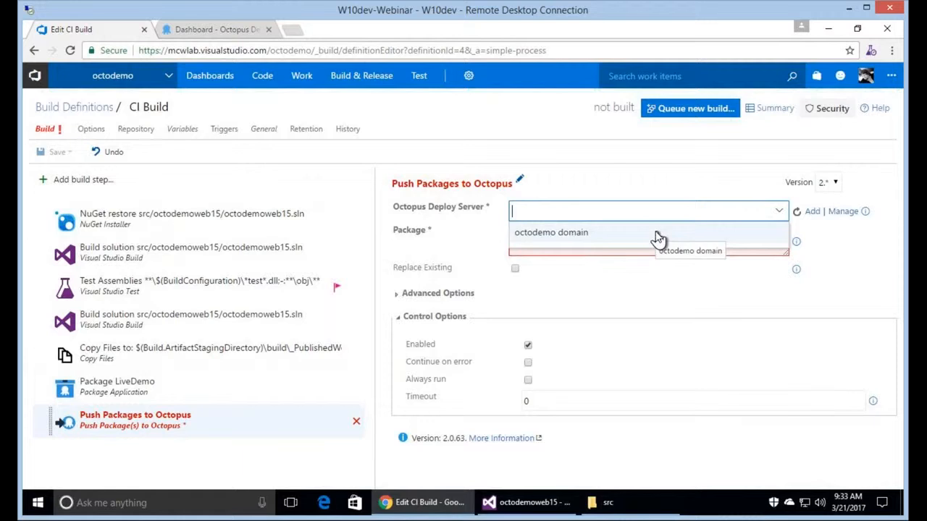
left_click(658, 239)
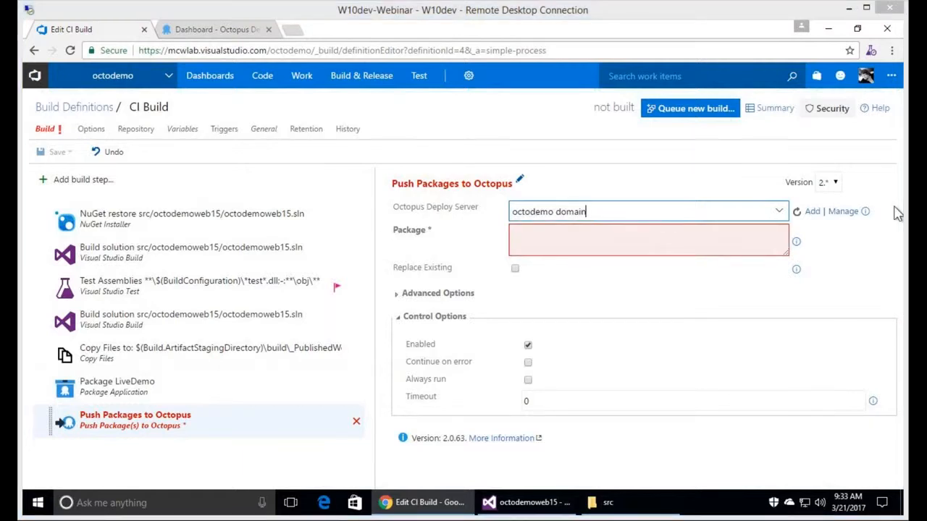
left_click(688, 238)
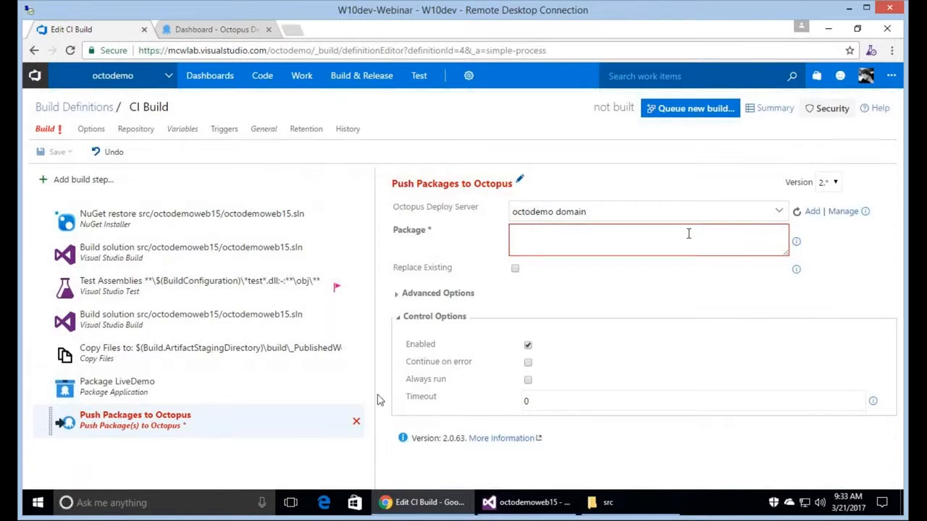
type("$(Build.ArtifactStagingDirectory)\\packages\\*.nupkg")
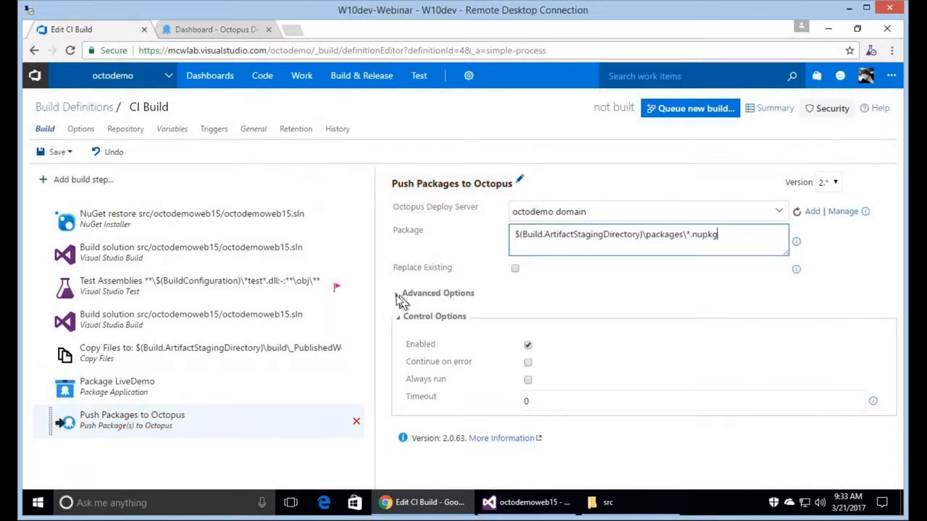
left_click(399, 298)
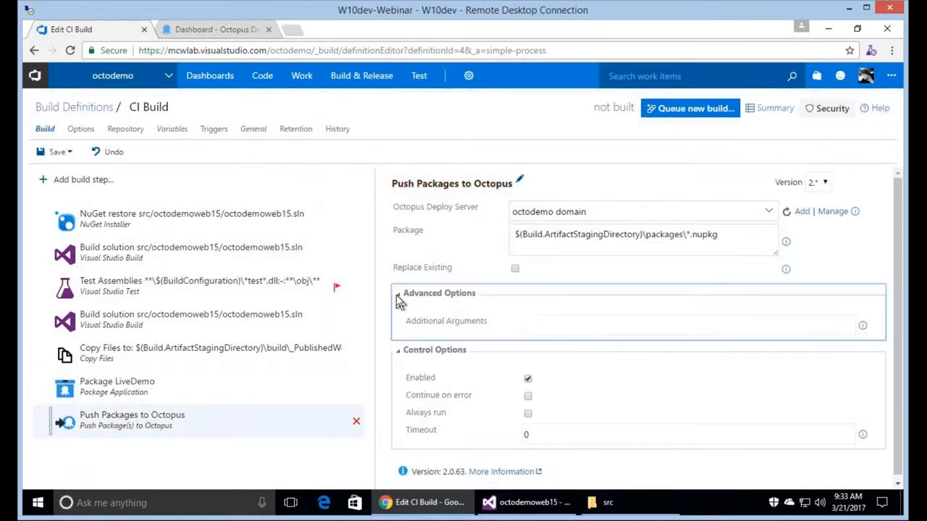
left_click(556, 327)
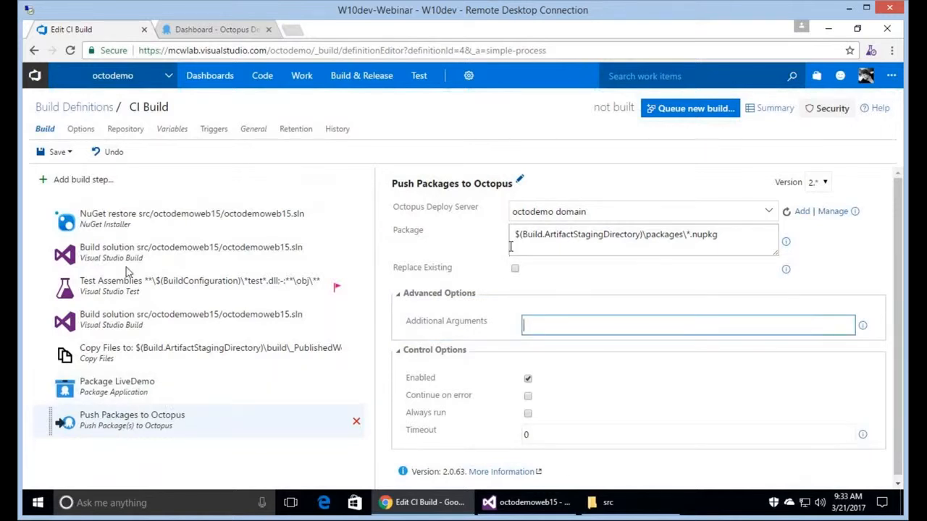
Save CI Build with the comment 'Added Octopus Package and Push' and view its history.
left_click(66, 154)
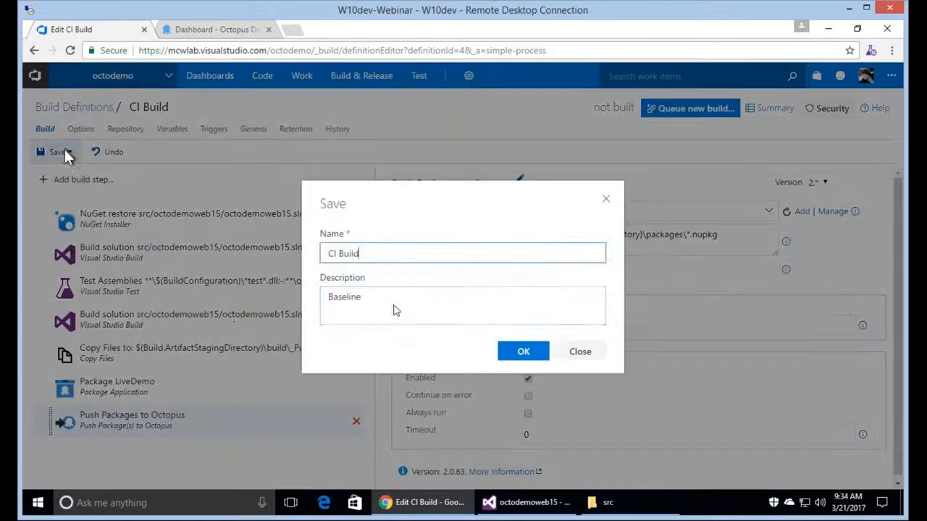
left_click_drag(393, 307, 233, 321)
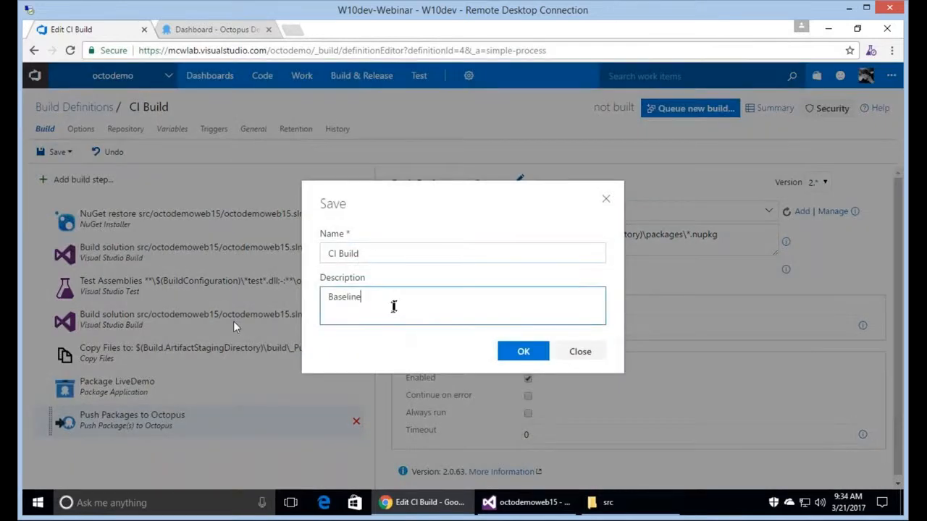
type("Added Octopus Package and")
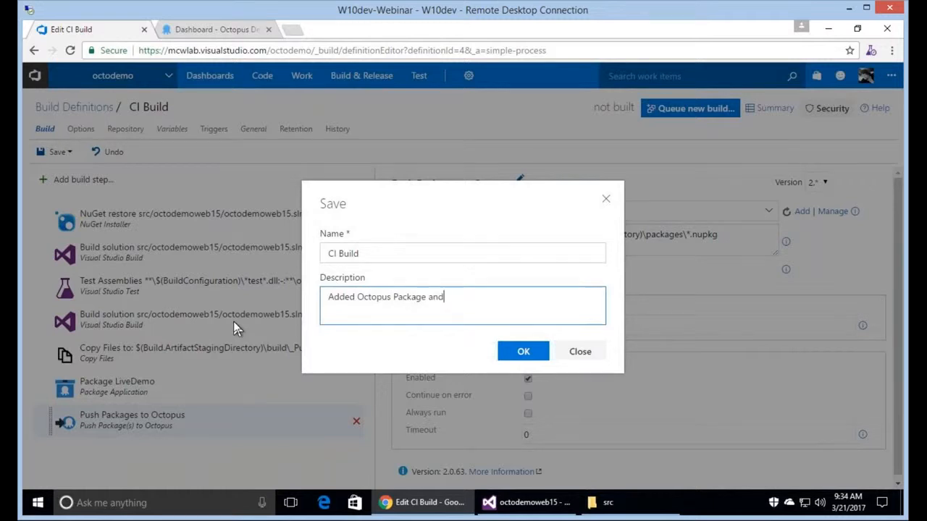
type(" Push")
left_click(524, 353)
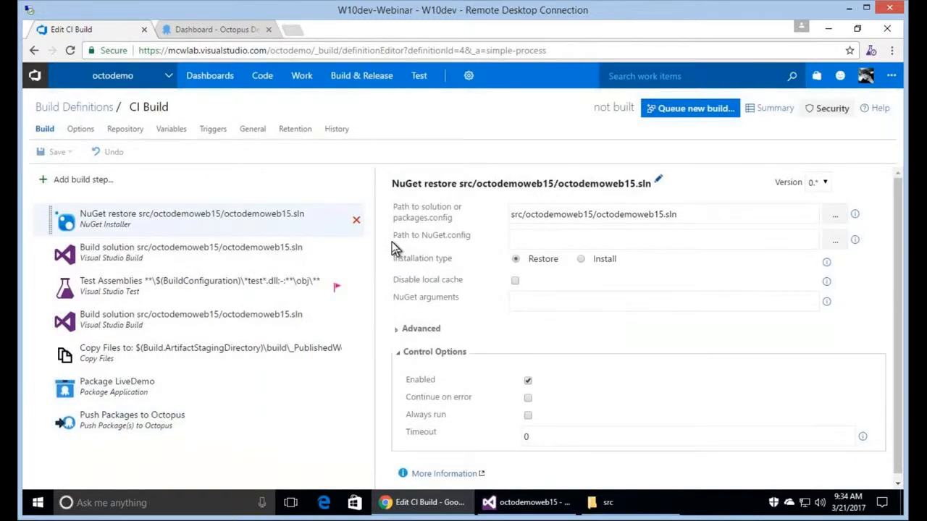
left_click(338, 130)
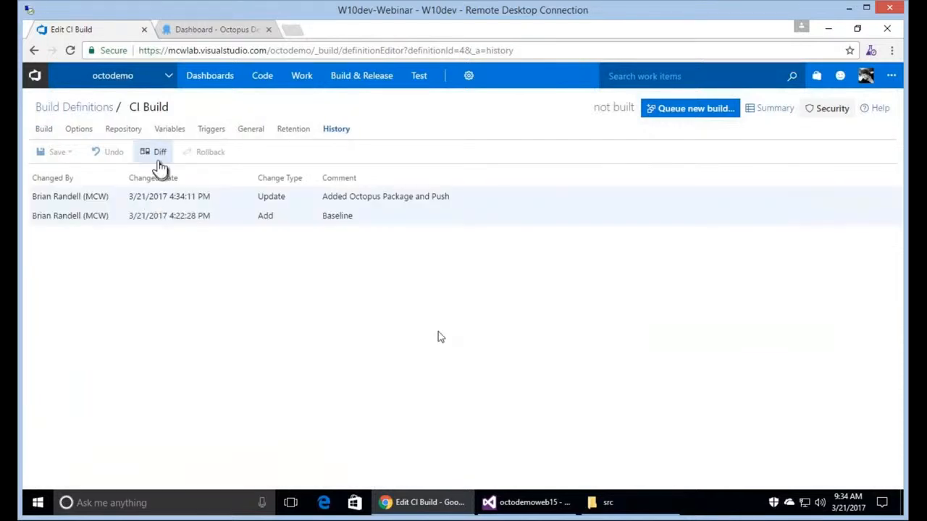
left_click(156, 152)
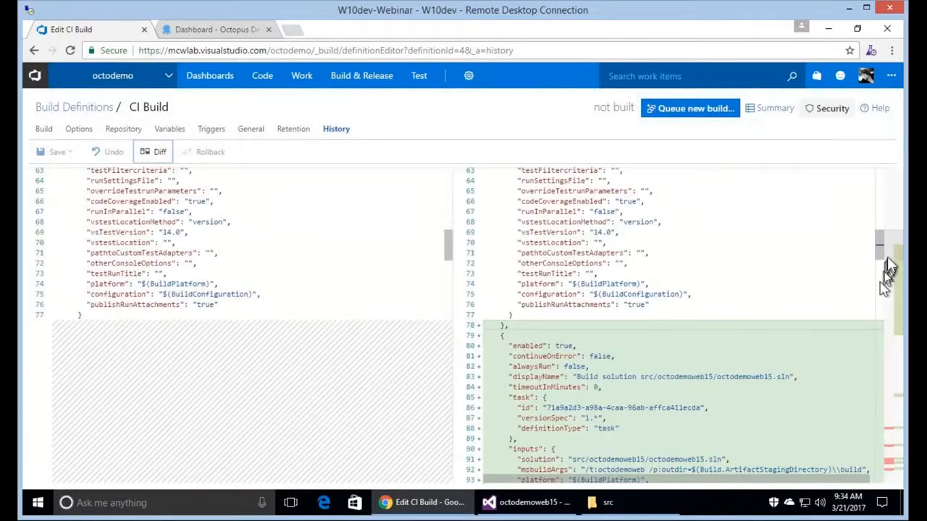
scroll(884, 283, "down", 4)
left_click_drag(885, 261, 884, 217)
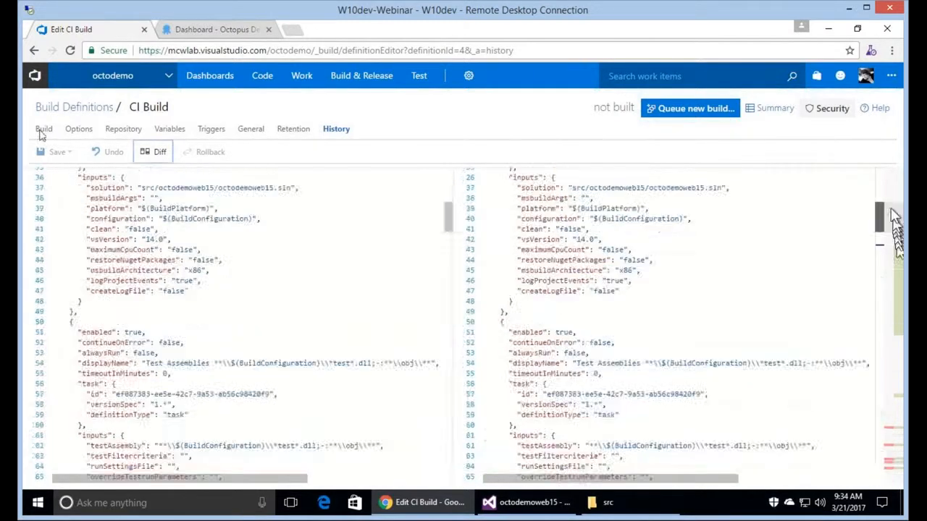
left_click(43, 128)
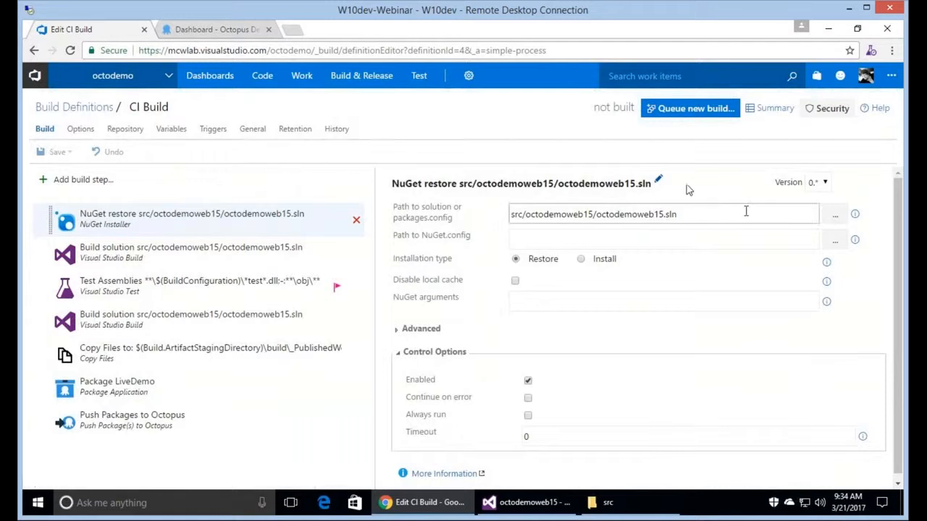
left_click(259, 139)
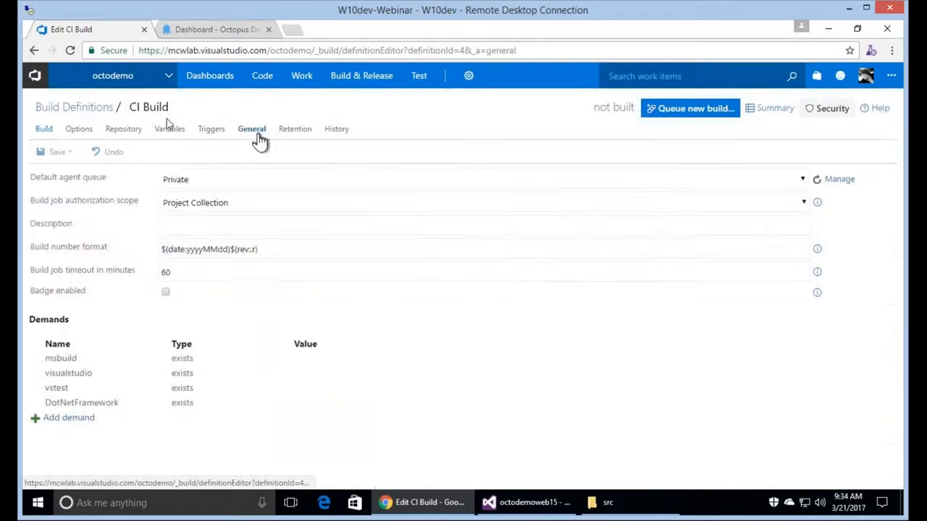
Open Agent queues in a new tab and check the Private pool's WIN10BUILD15 agent is online.
left_click(48, 128)
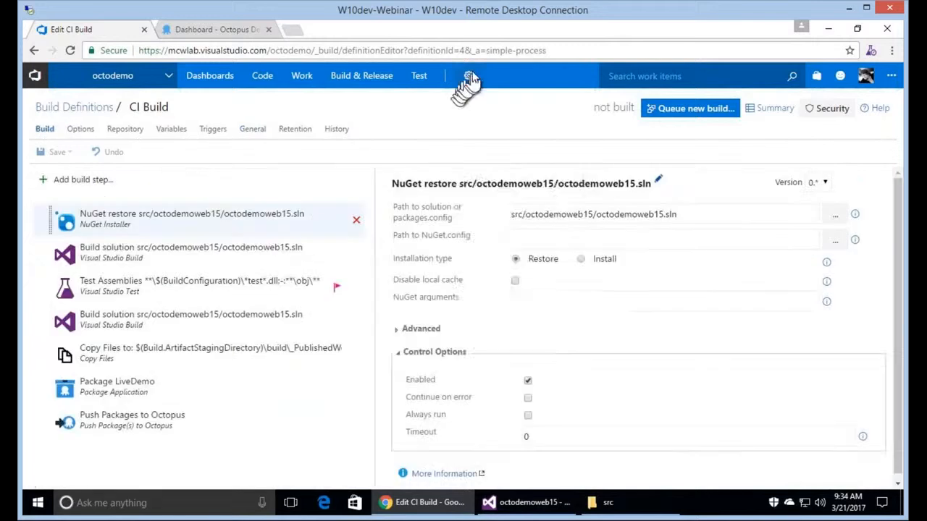
left_click(469, 77)
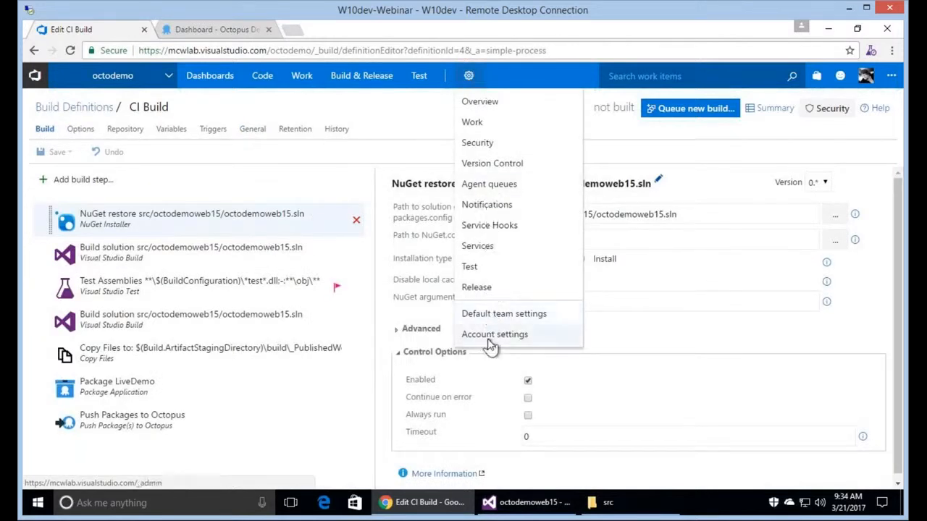
right_click(489, 339)
right_click(490, 187)
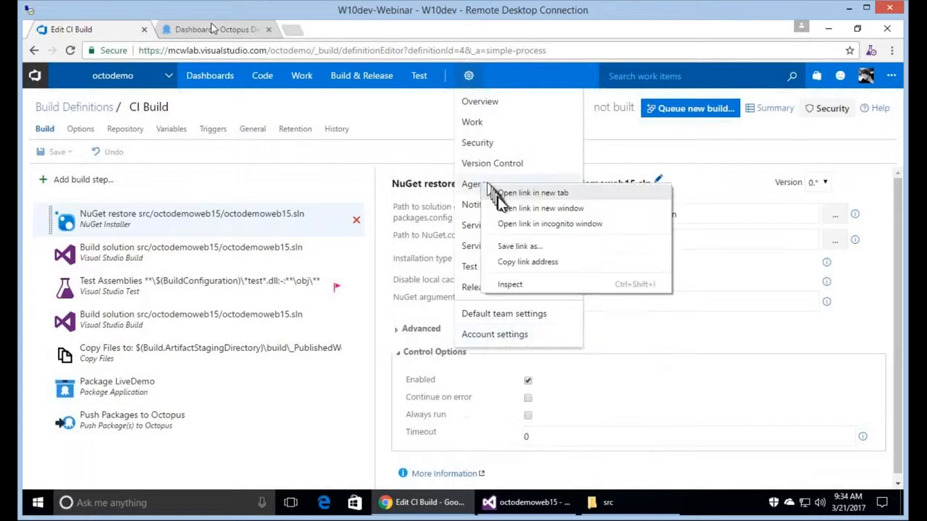
left_click(533, 194)
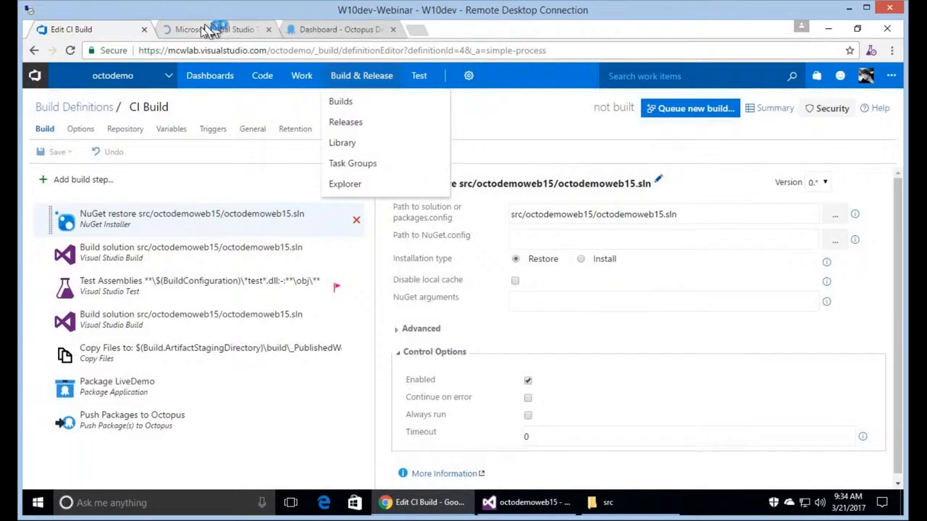
left_click(209, 31)
left_click(103, 261)
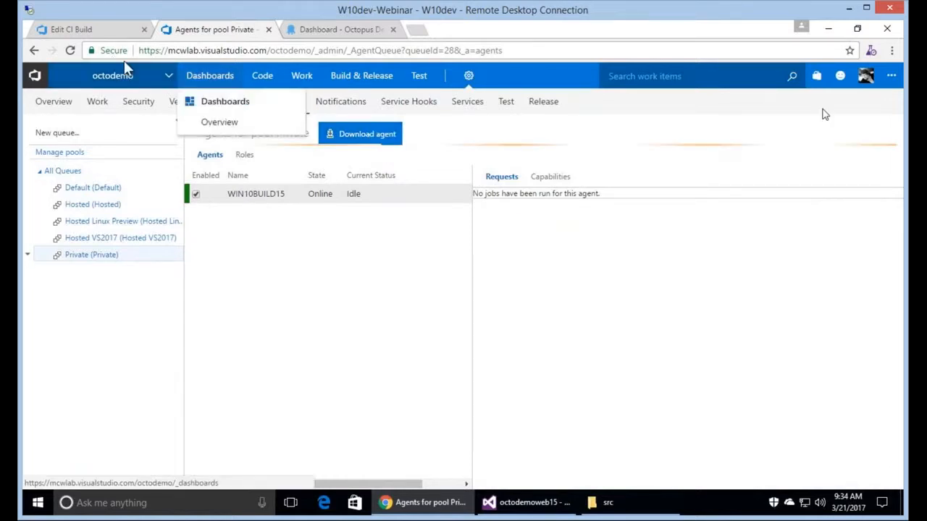
Return to the CI Build editor tab, then bring the octodemoweb15 solution in Visual Studio forward.
left_click(97, 31)
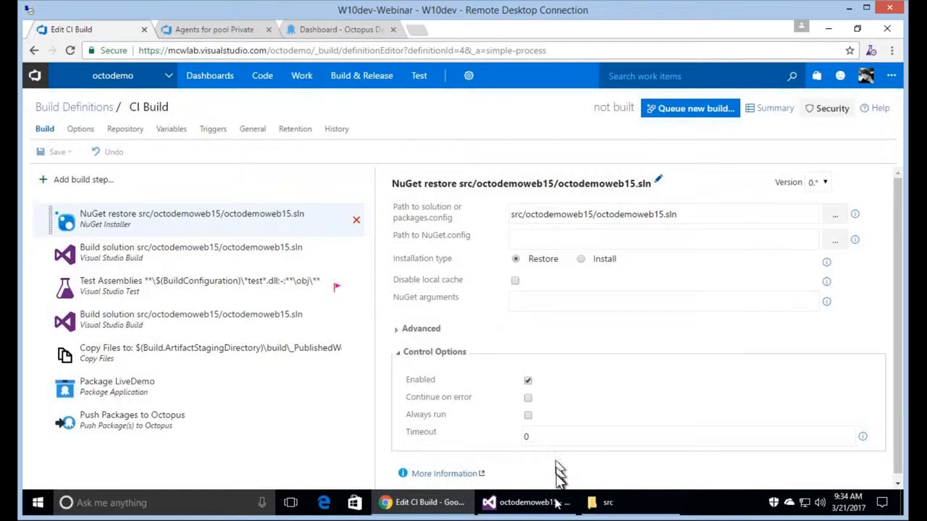
mouse_move(531, 507)
left_click(532, 507)
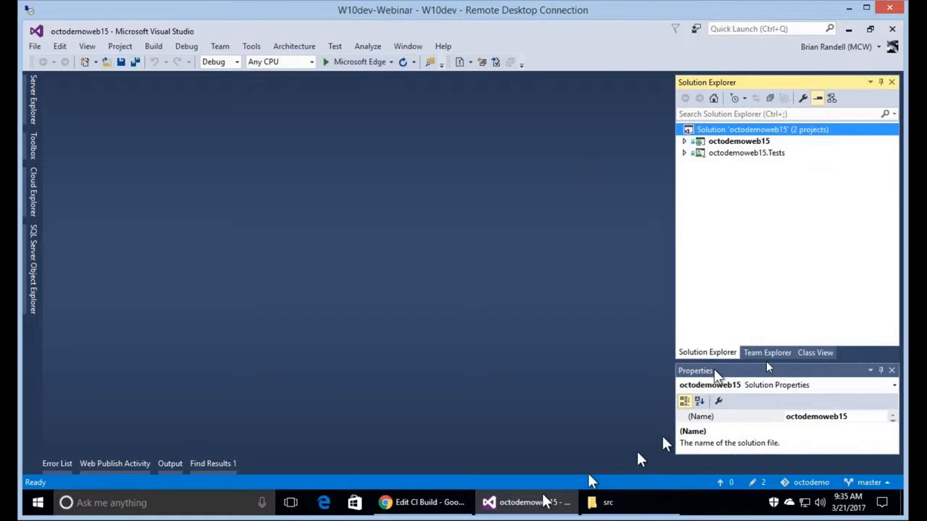
Open Views > Home > Index.cshtml from Solution Explorer.
left_click(768, 355)
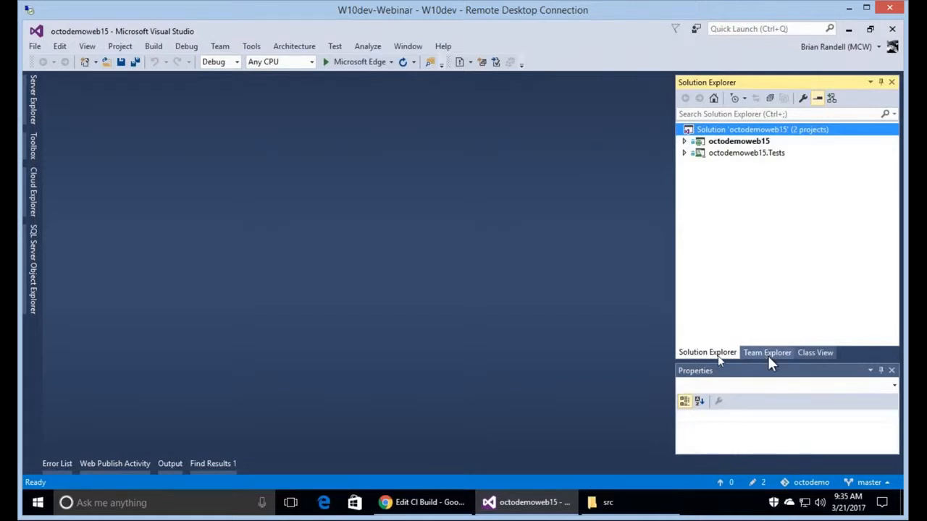
left_click(718, 355)
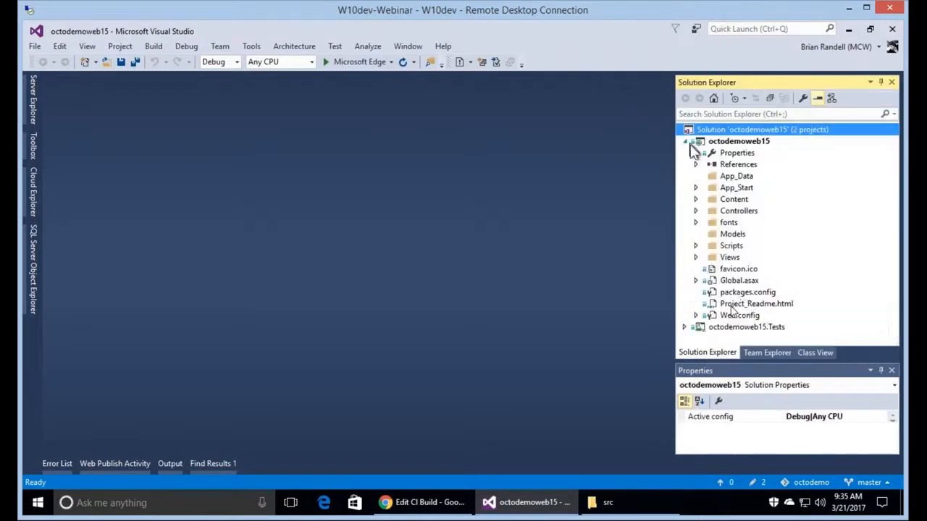
left_click(696, 258)
left_click(708, 269)
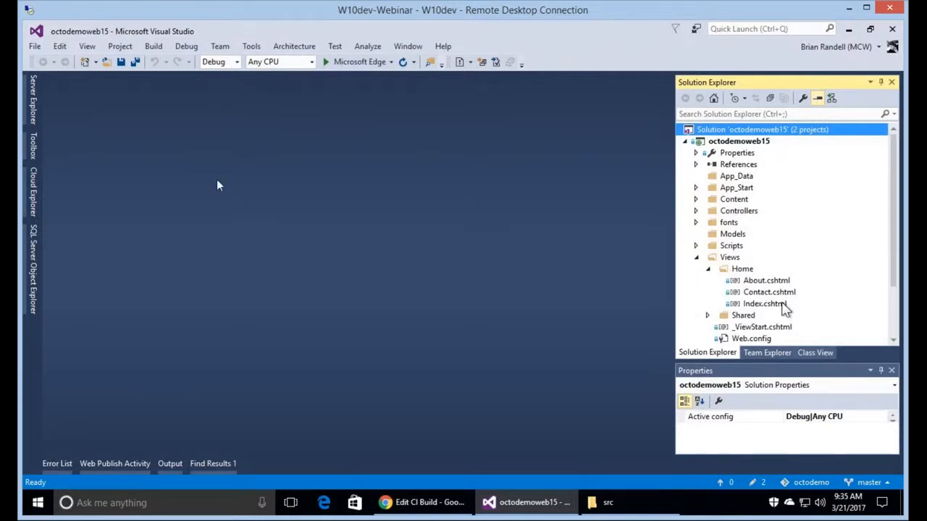
double_click(782, 304)
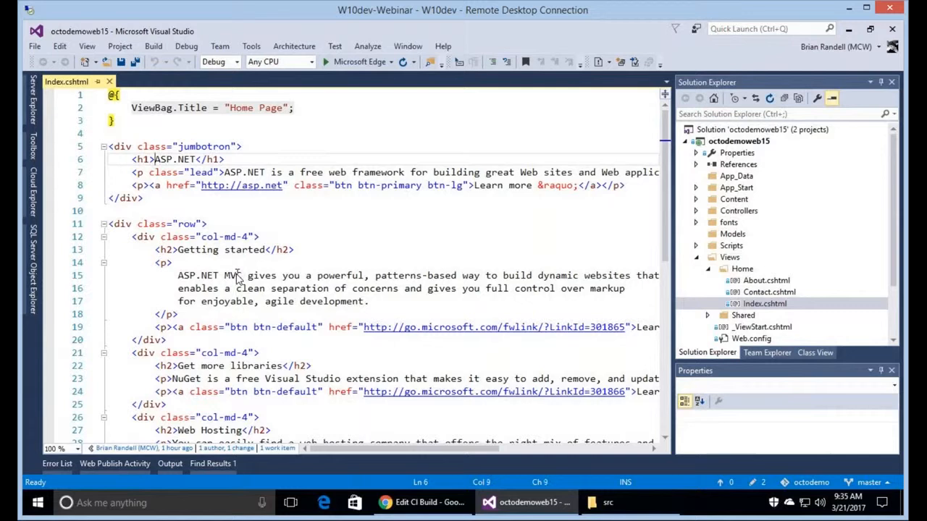
Change the heading to 'Ocotopus Deploy Demo' and the lead paragraph to 'Please work.', then save.
key("shift+Right")
key("shift+Right")
key("shift+Right")
key("shift+Right")
key("shift+Right")
key("shift+Right")
key("shift+Right")
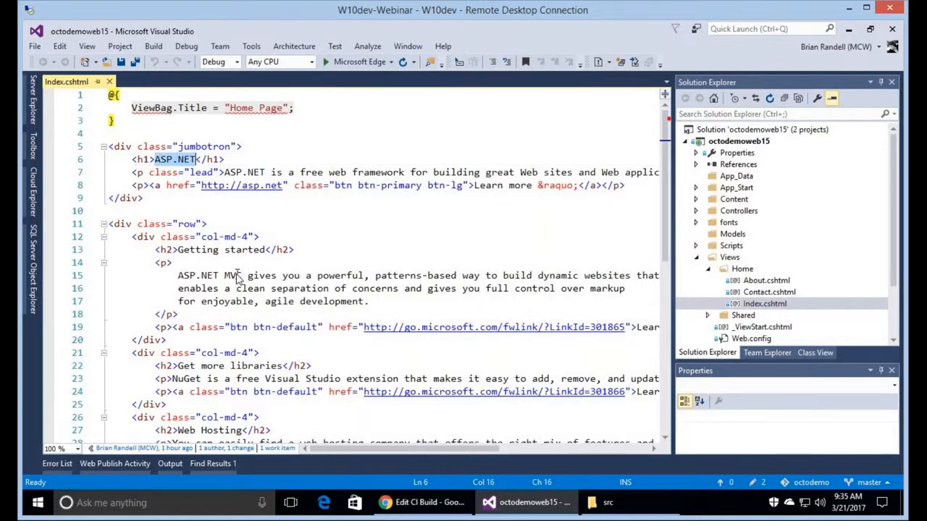
type("Ocotopus Dep")
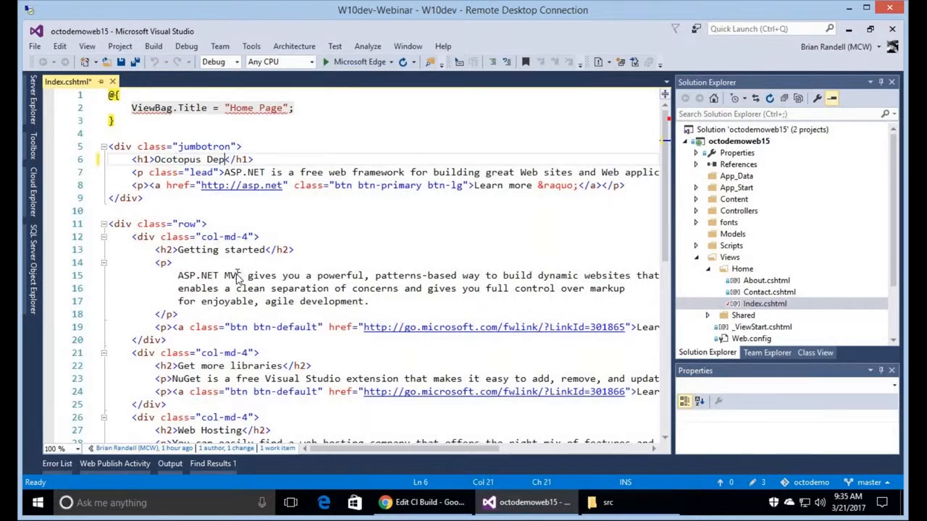
type("loy Demo")
key("Down")
key("Left")
key("Left")
key("Left")
key("Left")
key("Left")
key("Left")
key("Left")
key("Left")
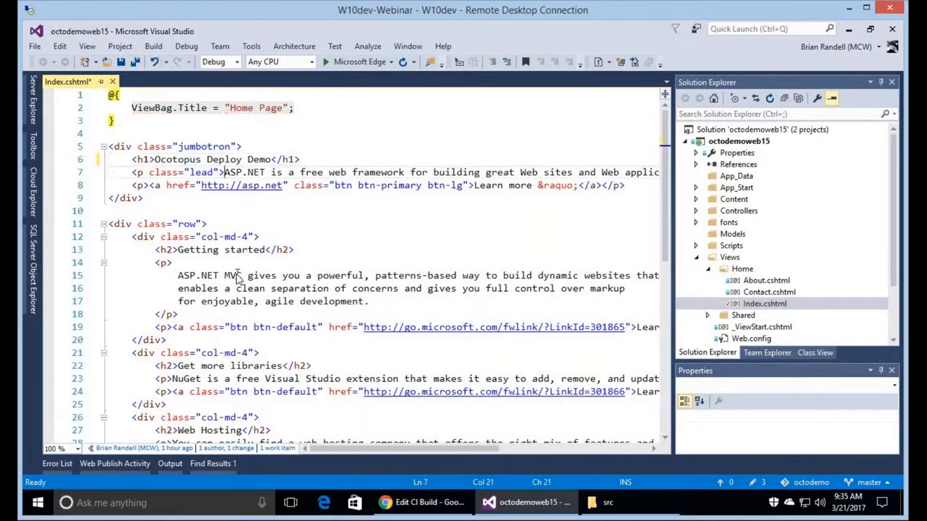
key("shift+End")
key("shift+Left")
key("shift+Left")
key("shift+Left")
key("shift+Left")
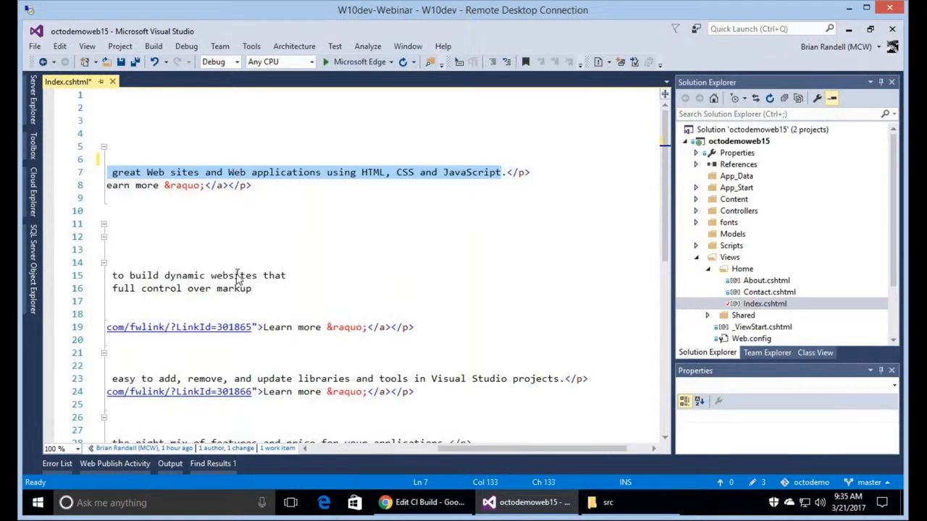
type("Please work.")
key("ctrl+s")
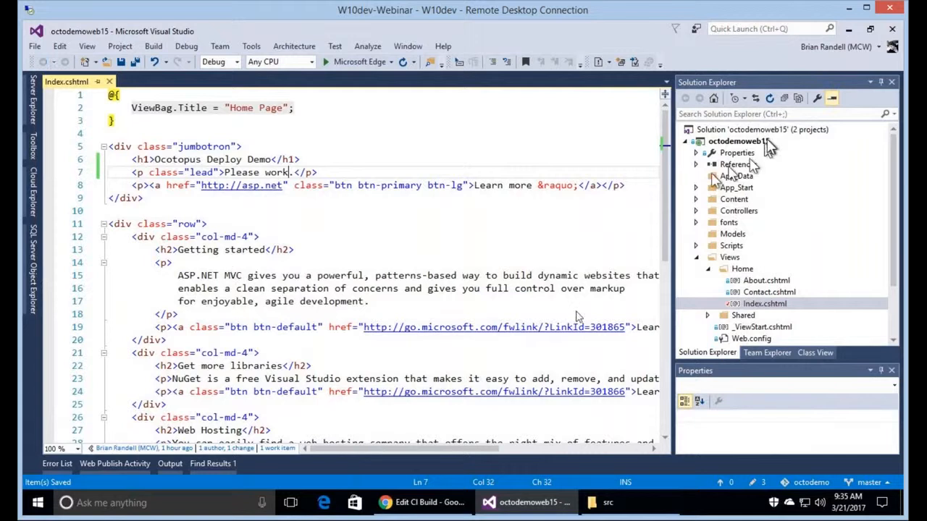
right_click(746, 129)
Start a commit of the solution with the message 'Update main Index'.
left_click(543, 372)
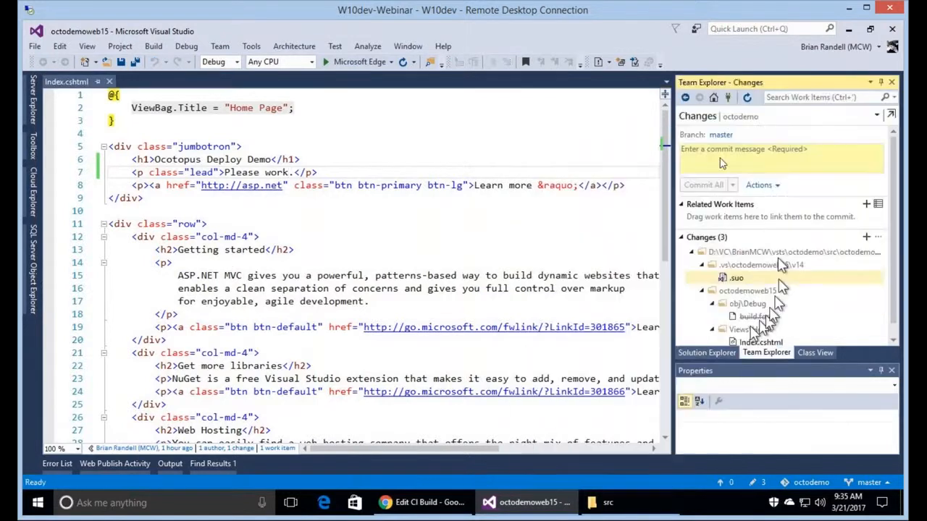
left_click(720, 158)
type("Update main ")
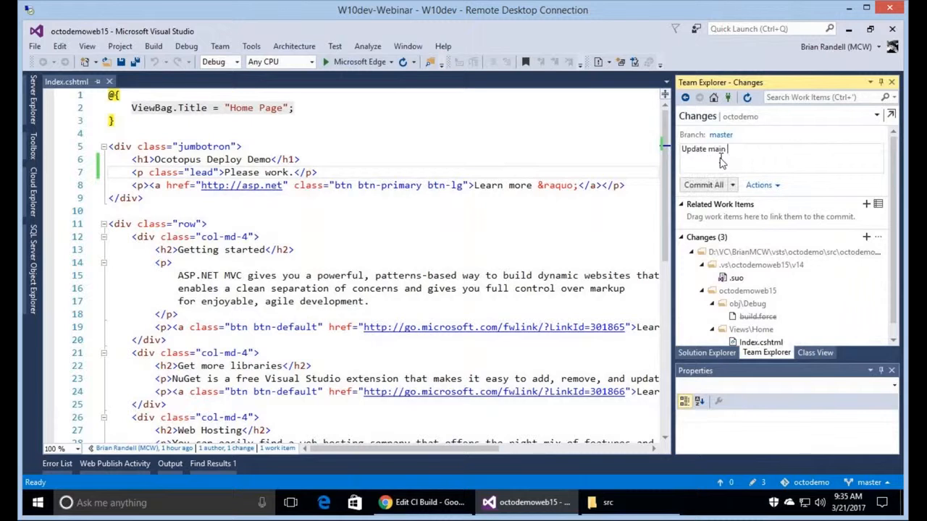
type("Index")
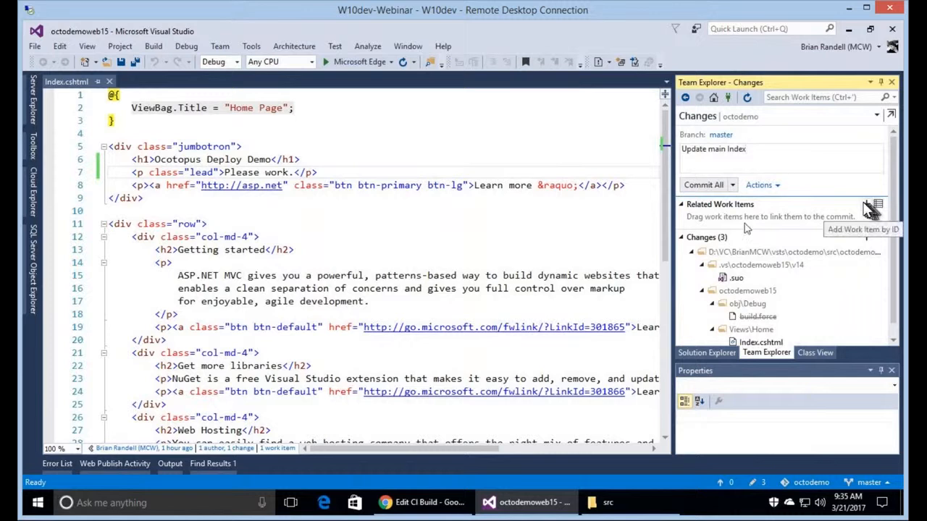
Link task 56 Update site from the Tasks In Progress query and commit all changes.
left_click(866, 204)
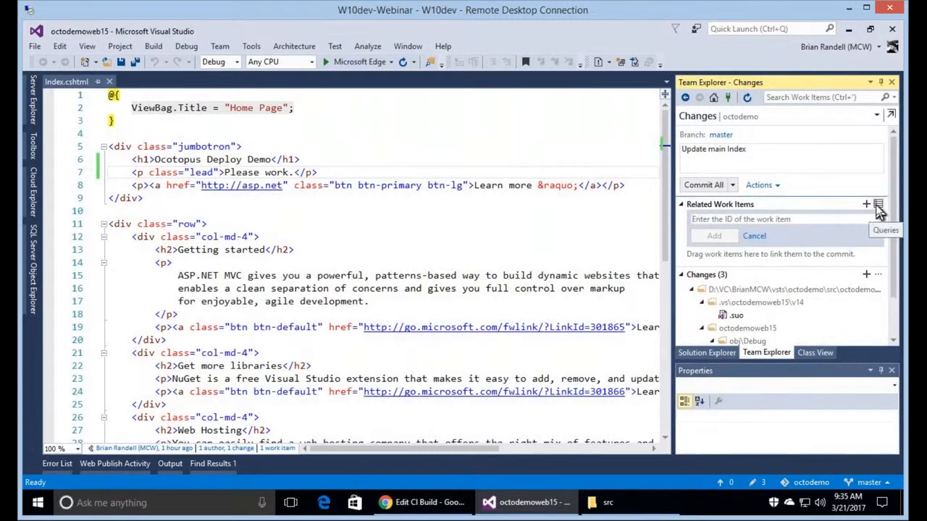
left_click(878, 205)
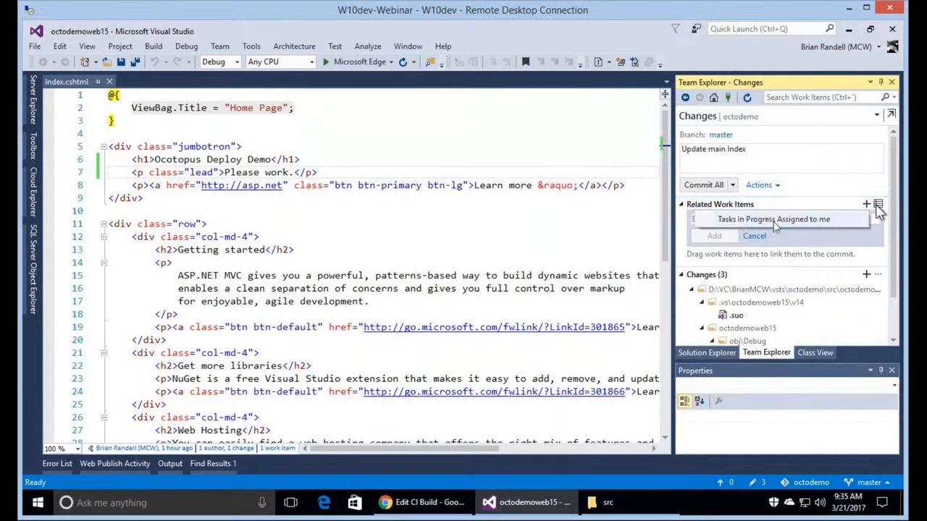
left_click(783, 219)
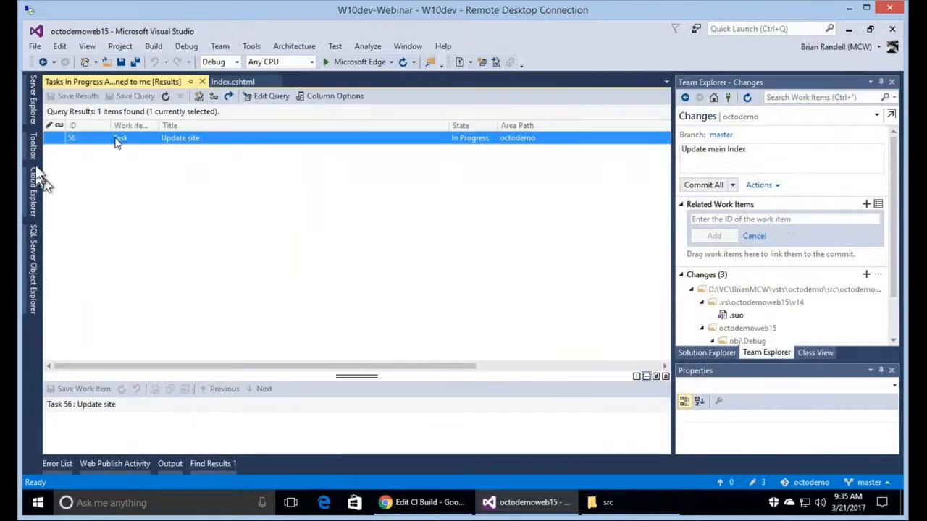
left_click_drag(116, 145, 763, 220)
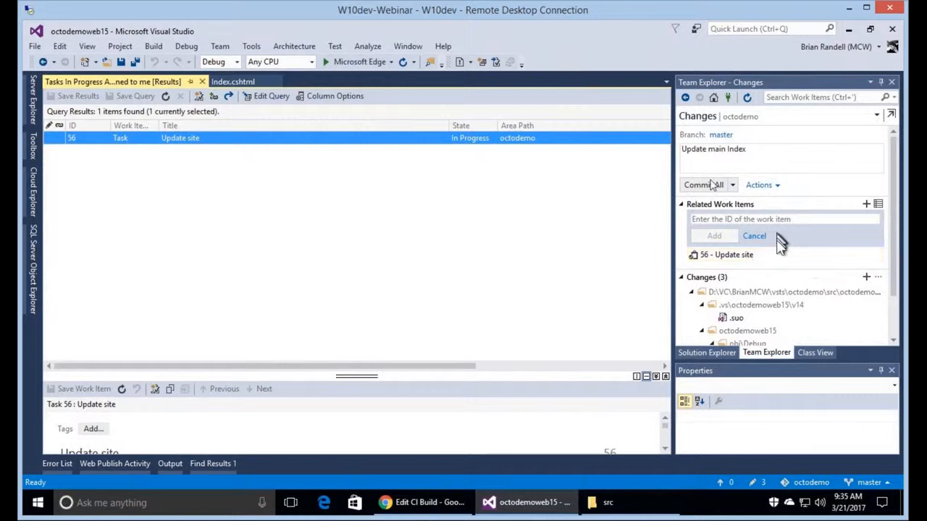
left_click(710, 185)
left_click(713, 98)
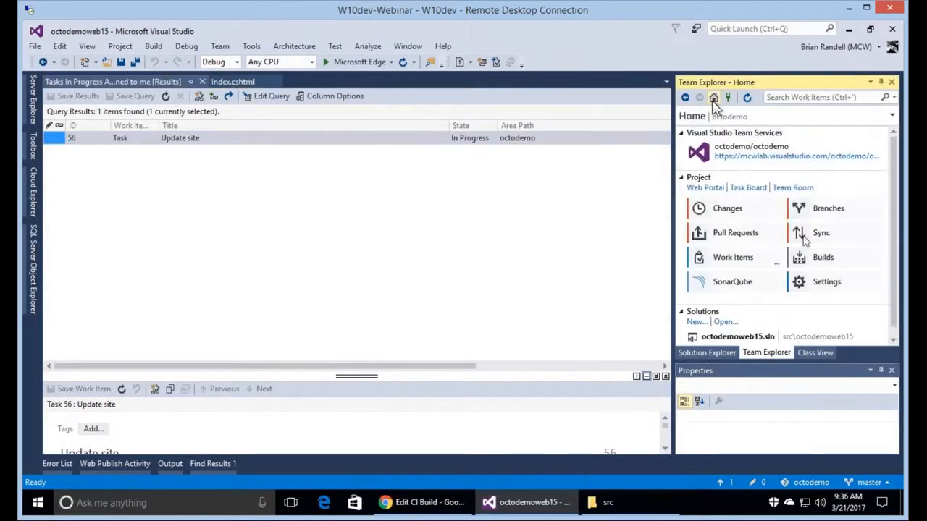
Push the Update main Index commit to origin/master via Sync, then return to the browser.
left_click(807, 237)
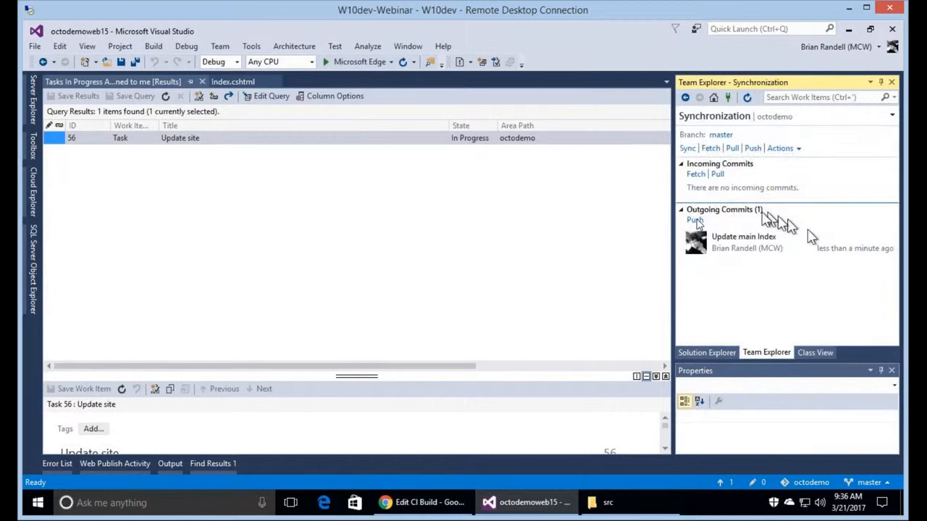
left_click(695, 221)
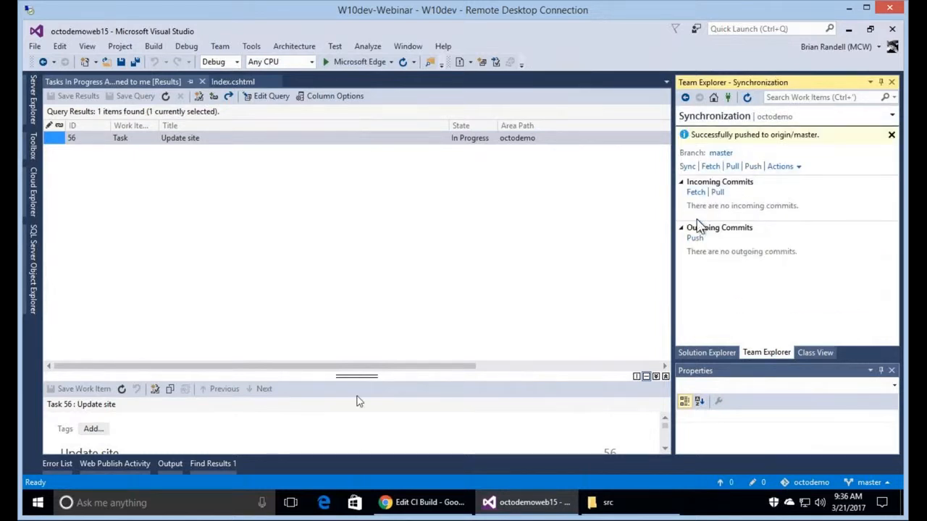
left_click(419, 503)
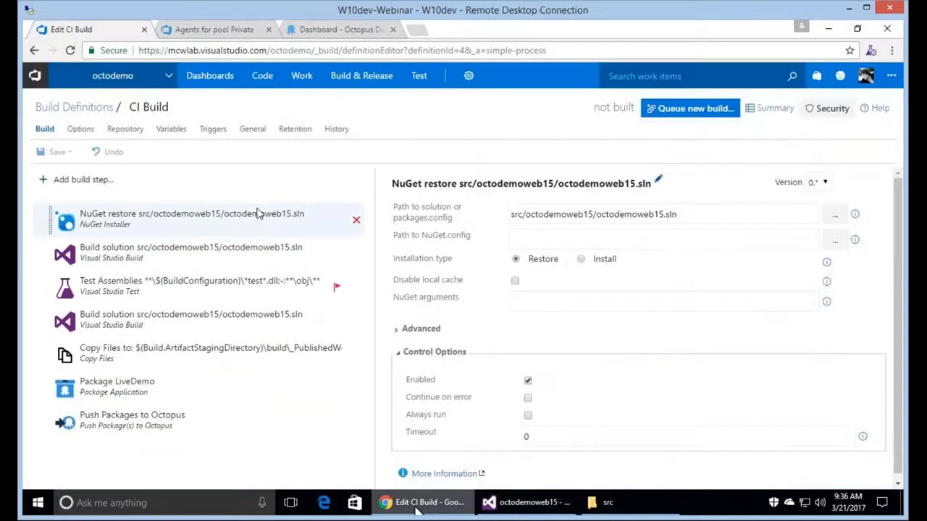
Open CI Build from Build Definitions and view the in-progress build #20170321.1.
left_click(85, 111)
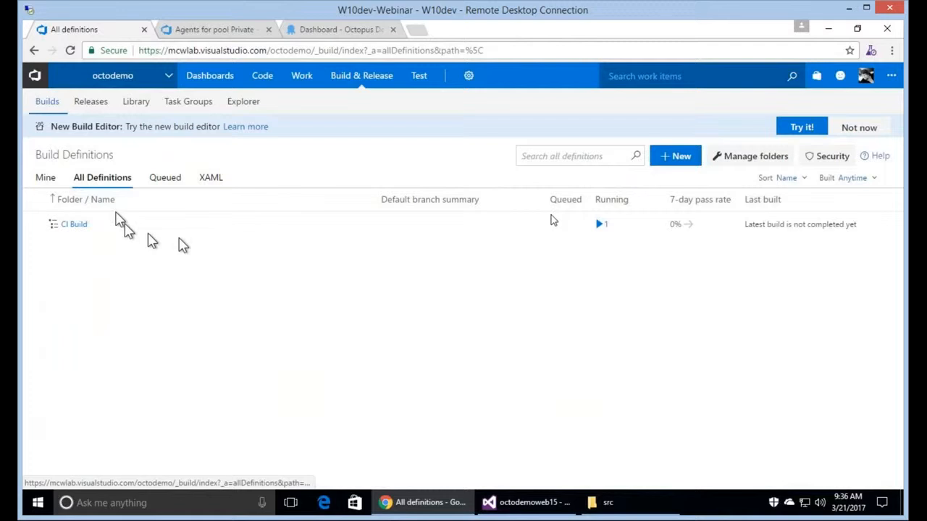
left_click(80, 226)
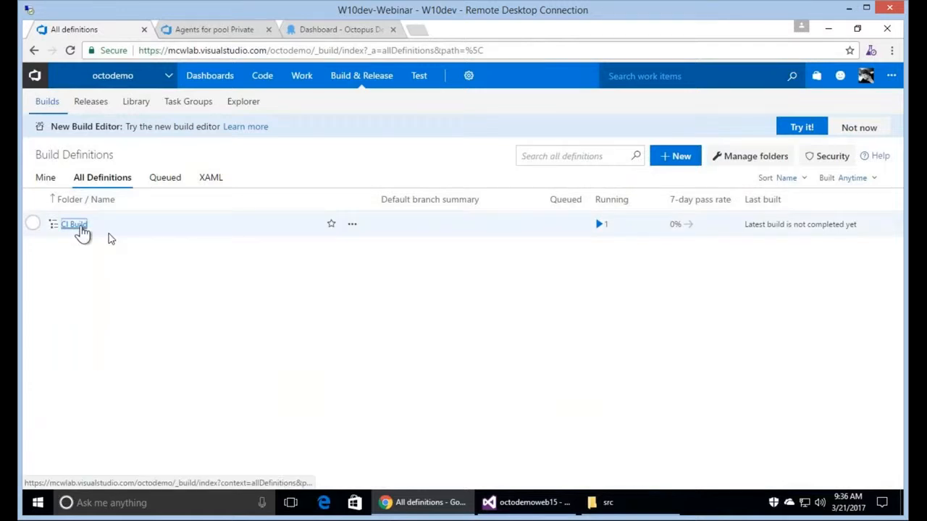
left_click(70, 278)
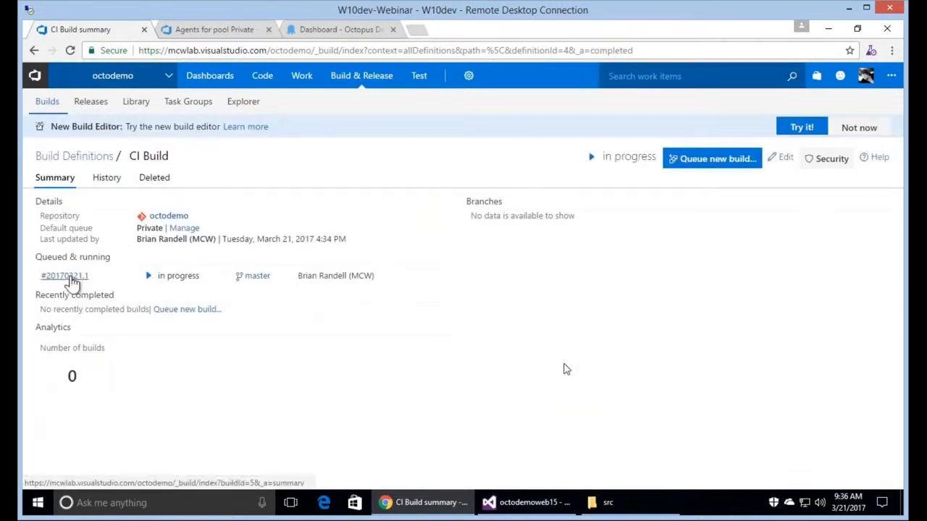
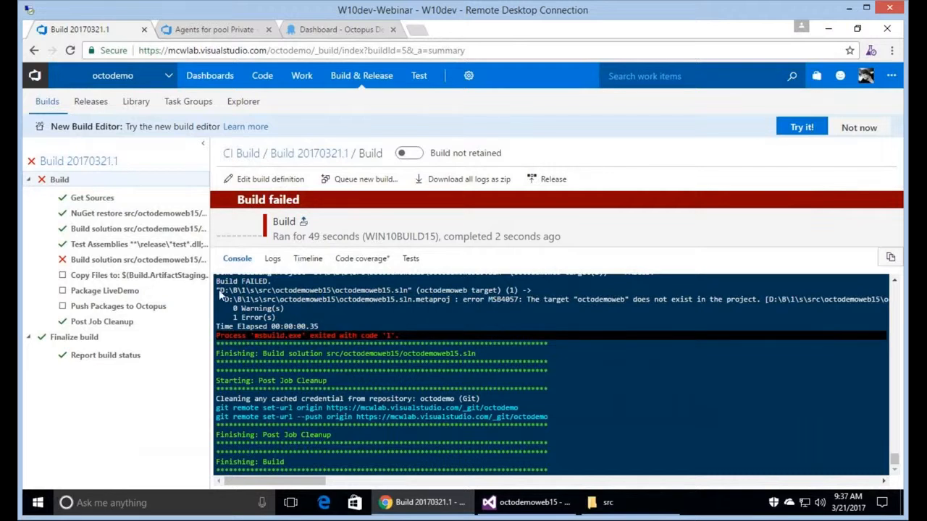
Inspect the failed Build solution log, then return to the octodemo project home.
left_click(134, 262)
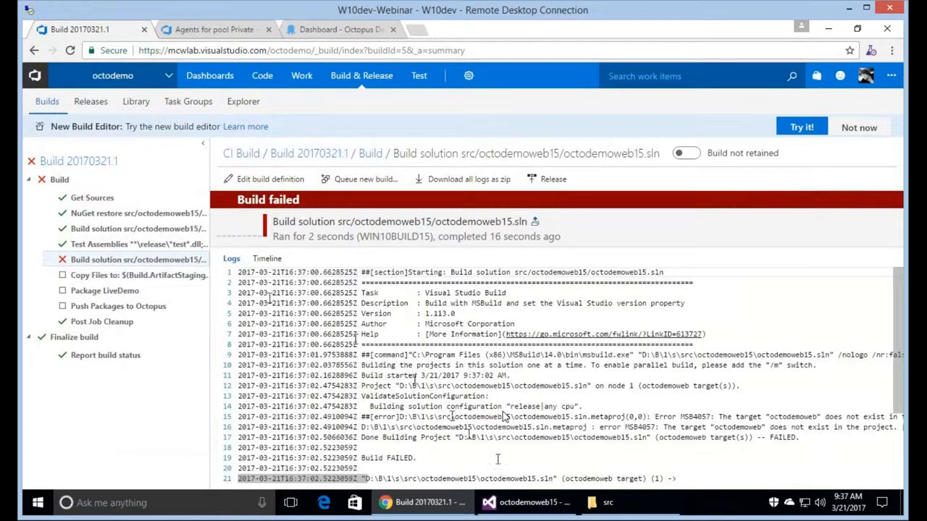
left_click(113, 80)
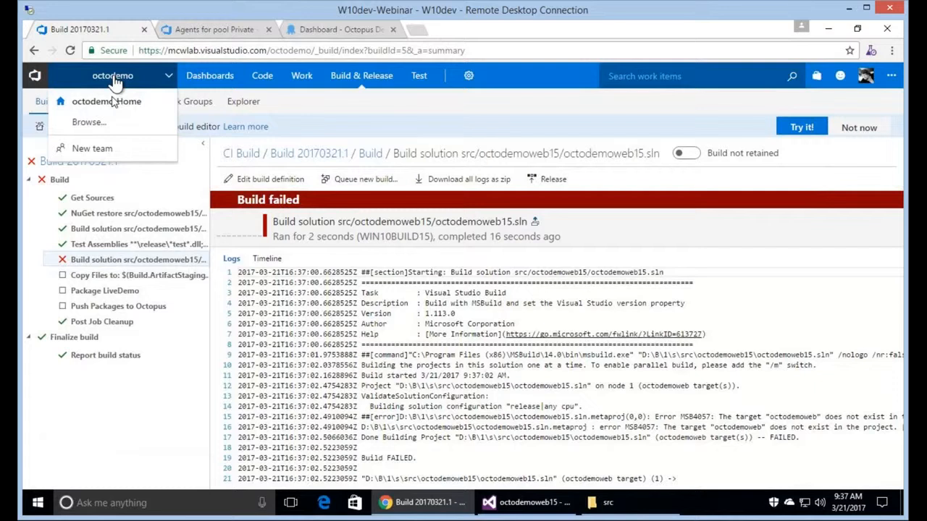
left_click(114, 103)
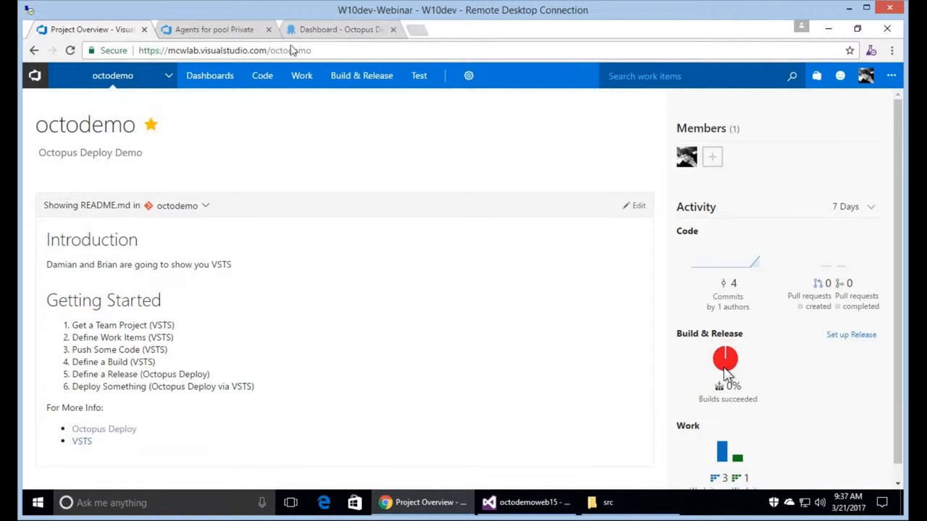
Go to Build Definitions and open the CI Build definition's '...' actions menu.
mouse_move(221, 85)
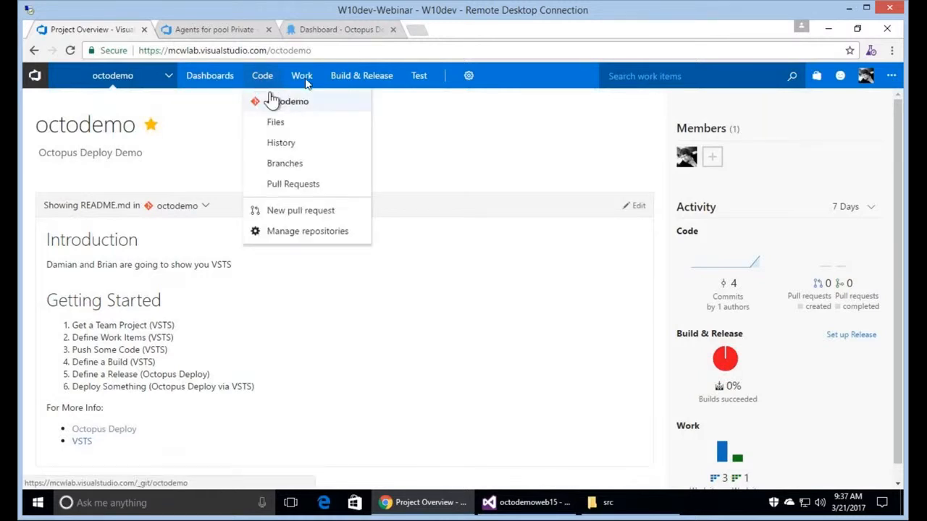
left_click(362, 75)
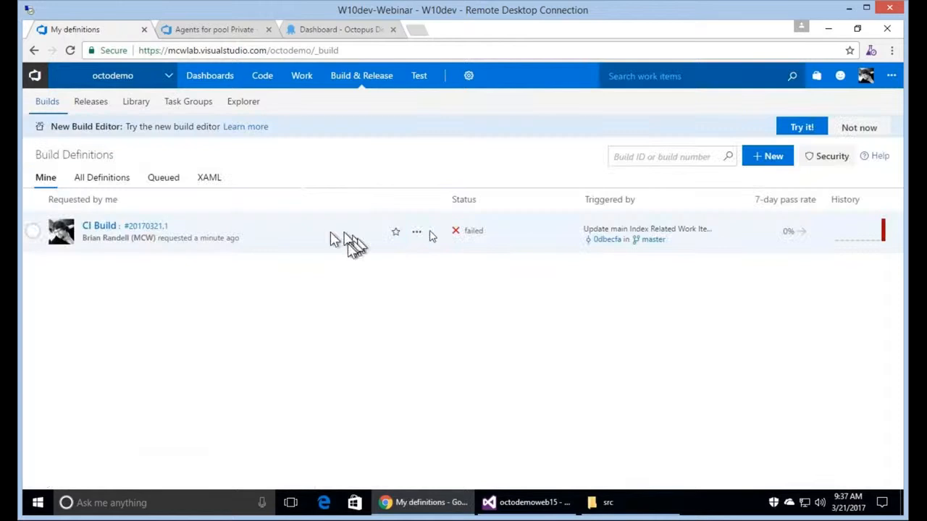
left_click(416, 233)
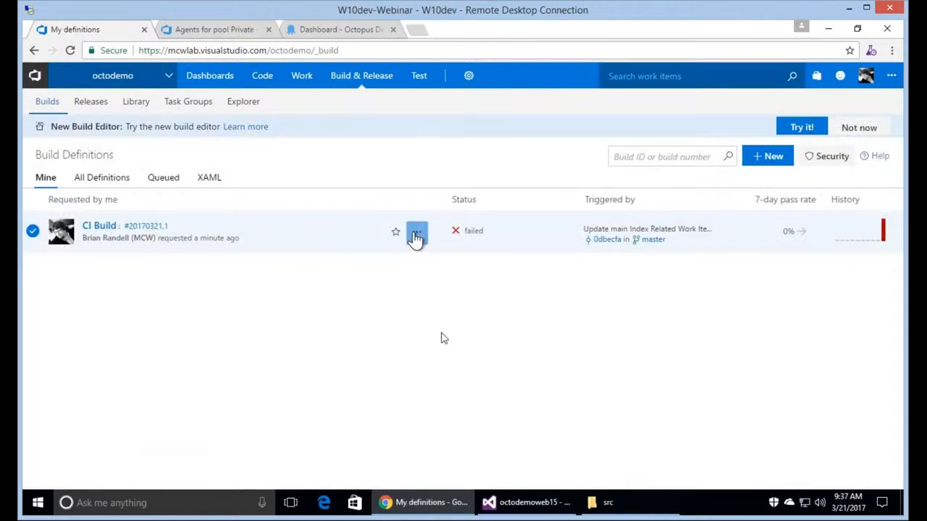
Edit CI Build so the second Build solution step's MSBuild target becomes /t:octodemoweb15.
left_click(445, 306)
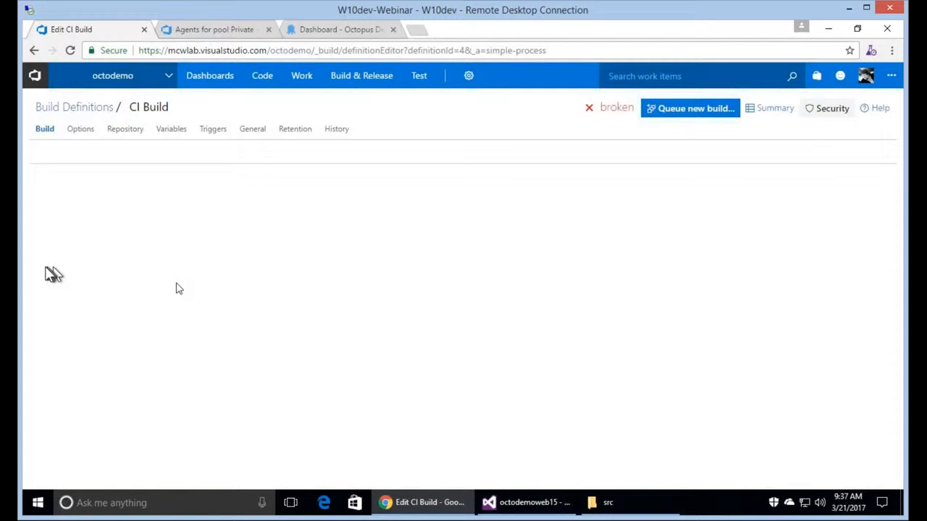
left_click(192, 318)
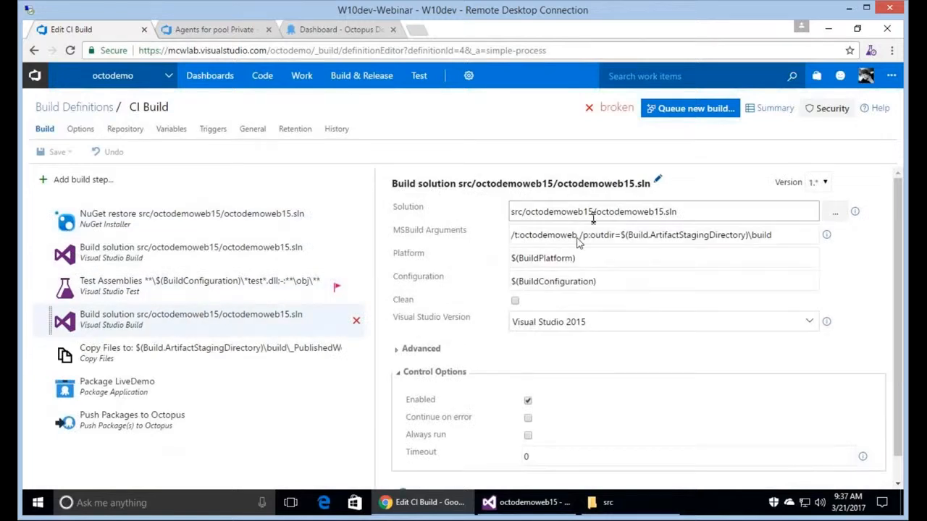
left_click(578, 236)
type("15")
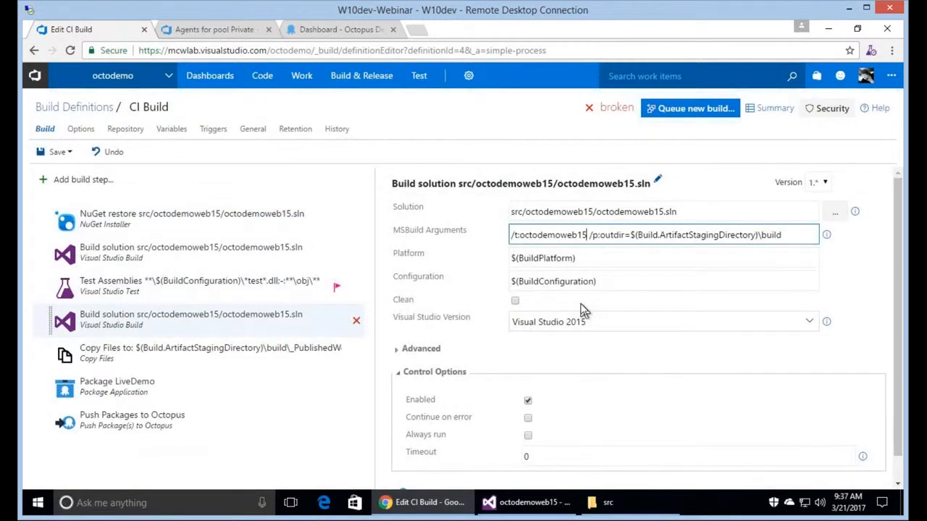
Save the build definition with the comment 'Fix build error caused by LNBK'.
left_click(70, 154)
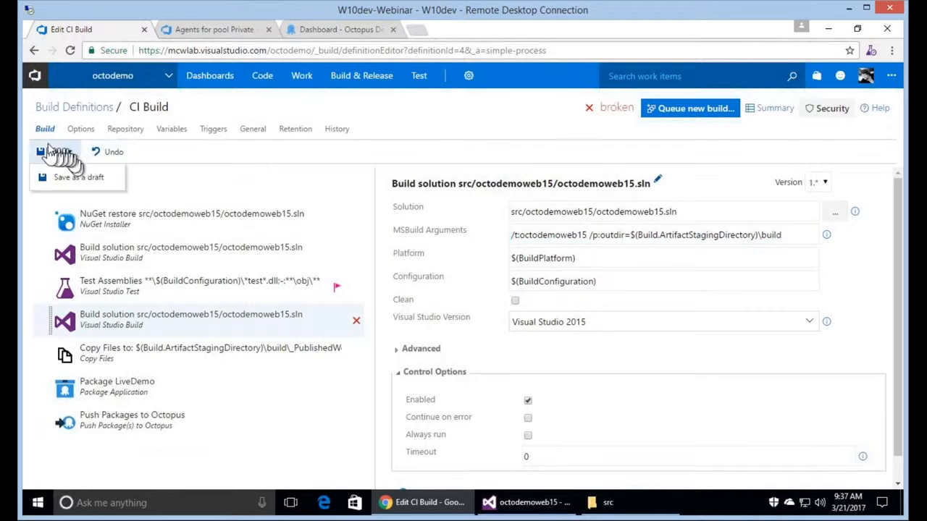
left_click(52, 153)
left_click(519, 299)
left_click_drag(510, 299, 326, 310)
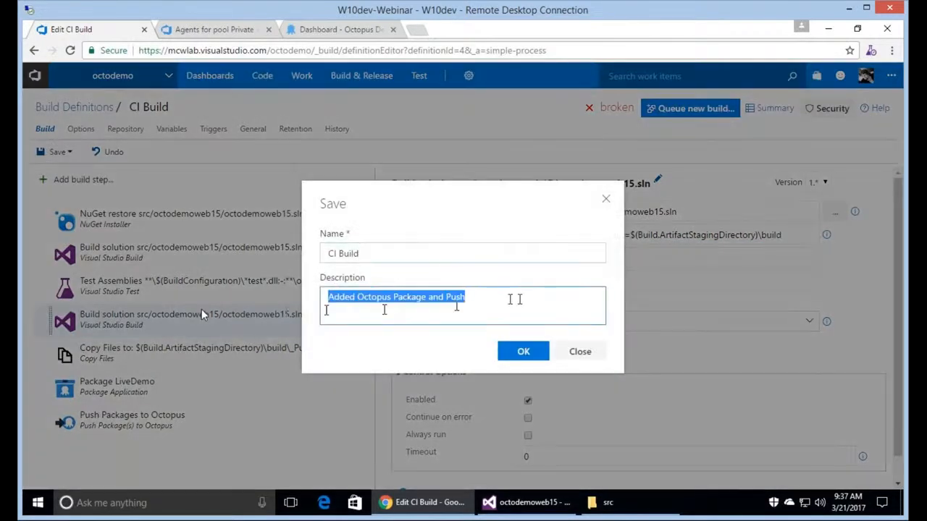
type("Fix bu")
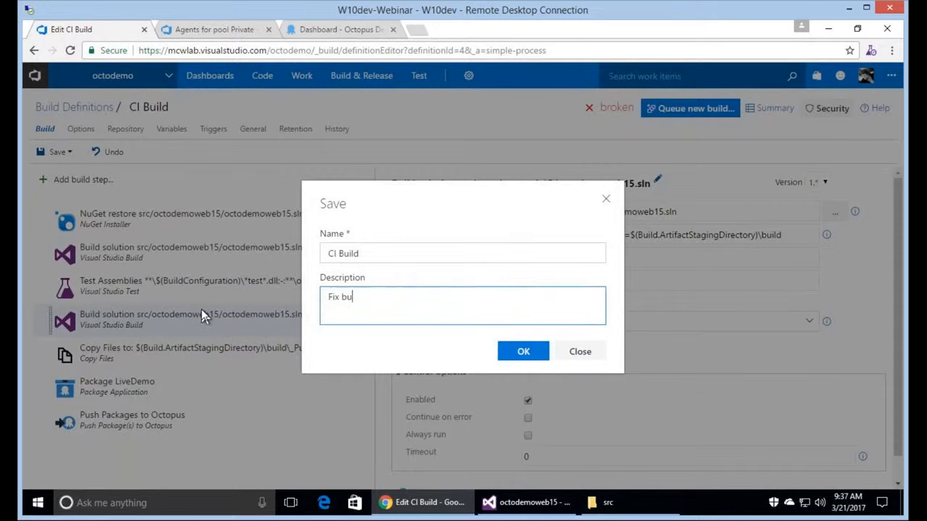
type("ild error caused by LNBK")
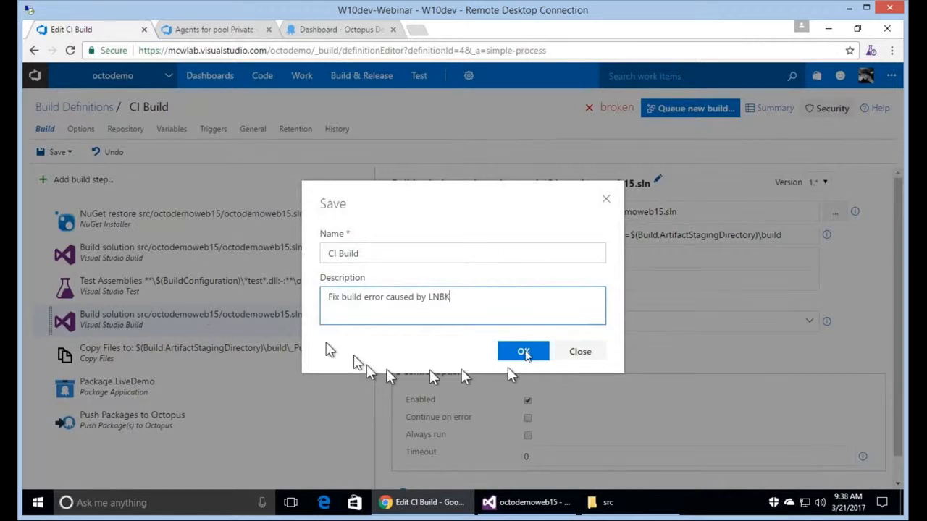
left_click(523, 352)
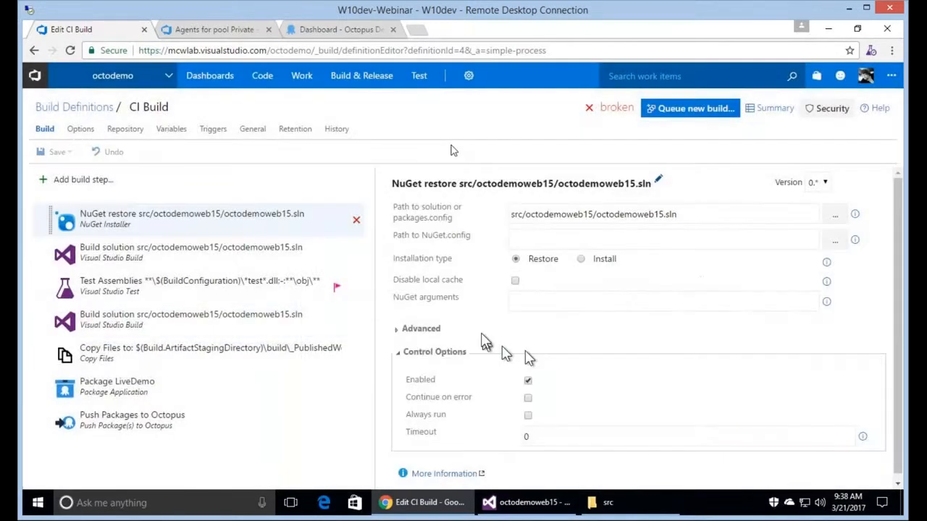
left_click(691, 114)
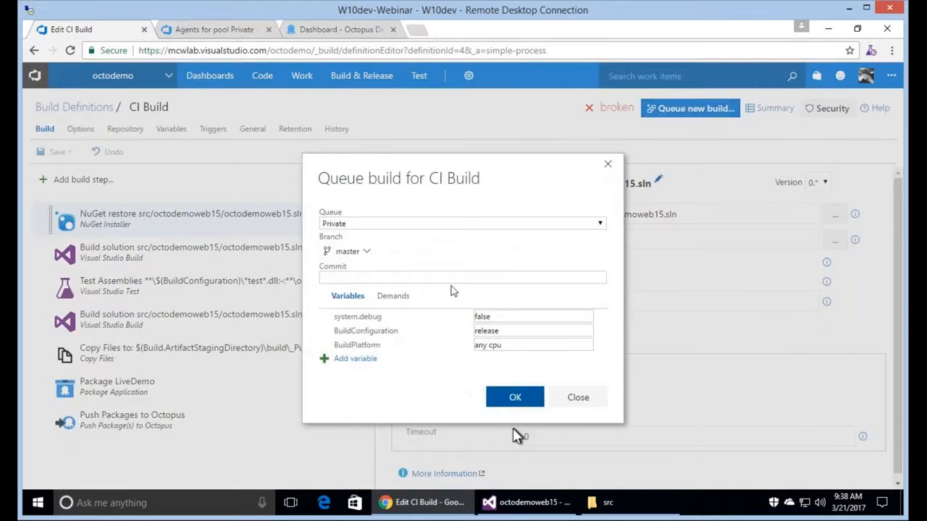
Queue CI Build run 20170321.2 and check The Octopus Way project in Octopus Deploy.
left_click(515, 400)
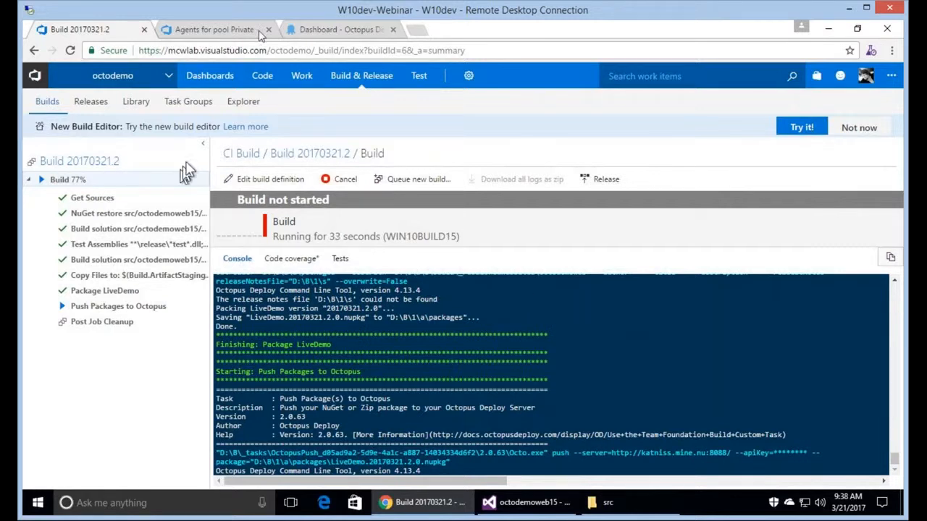
left_click(336, 30)
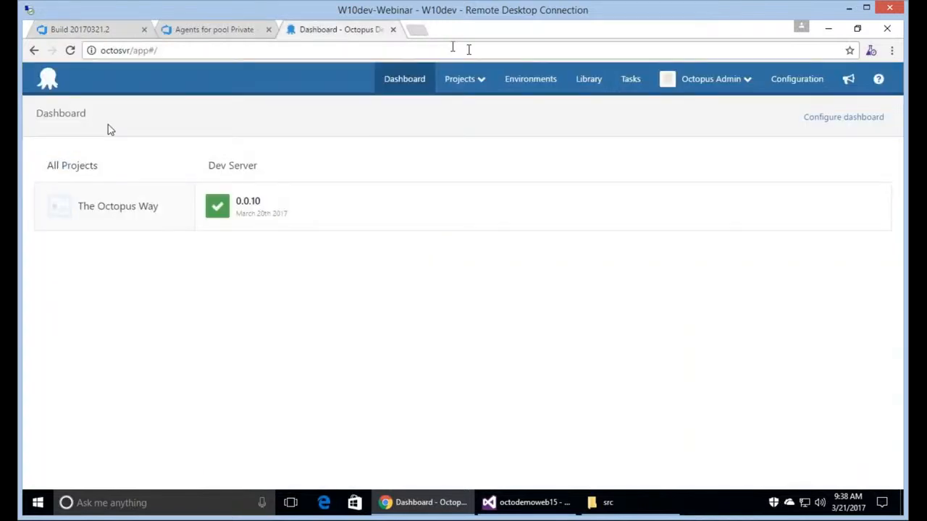
left_click(138, 211)
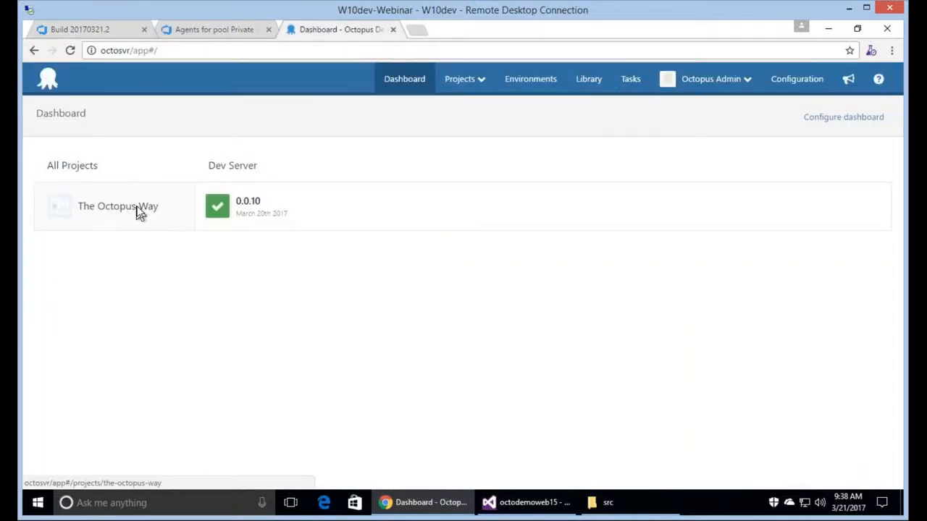
left_click(102, 32)
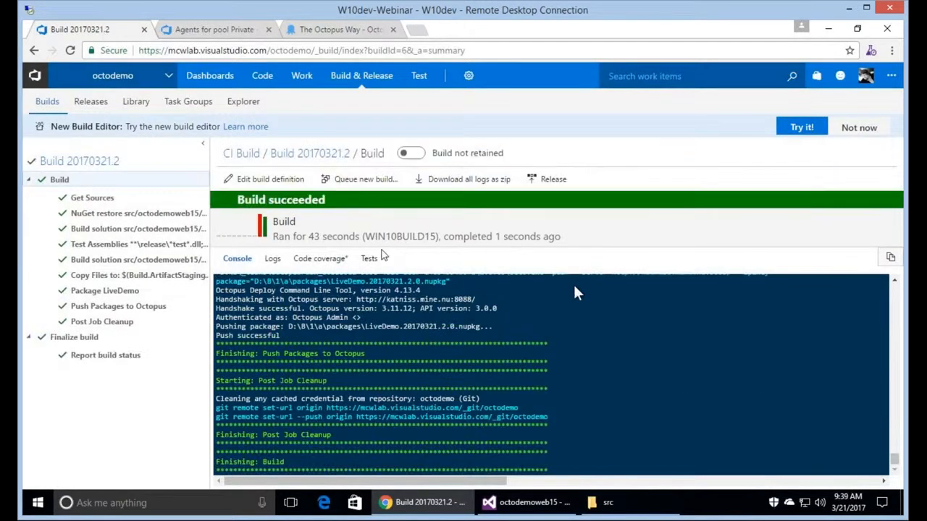
Review build 20170321.2's summary (3 of 3 tests passed), then return to The Octopus Way.
left_click(319, 159)
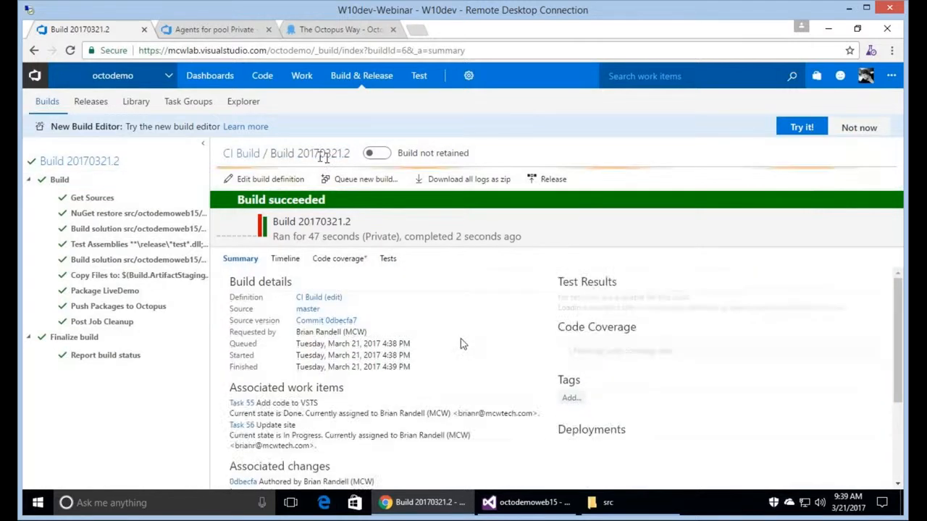
scroll(463, 345, "down", 2)
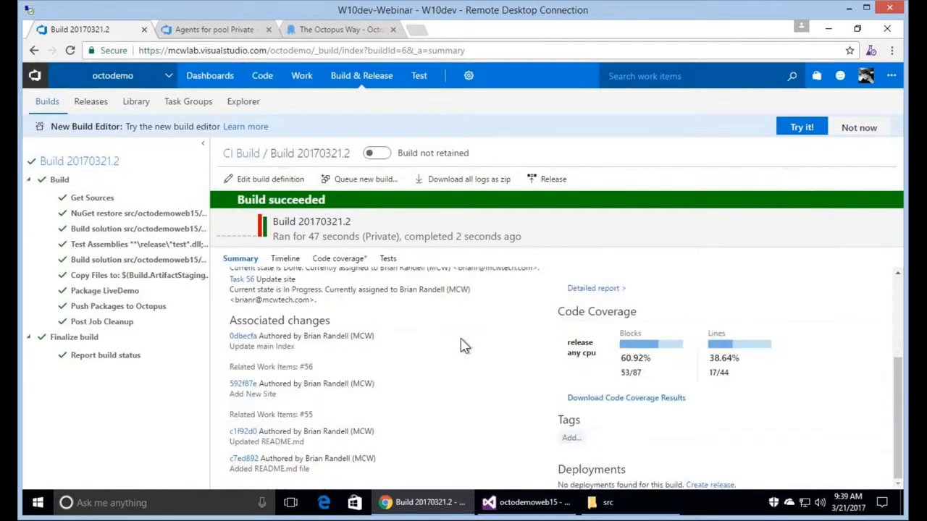
scroll(464, 346, "up", 2)
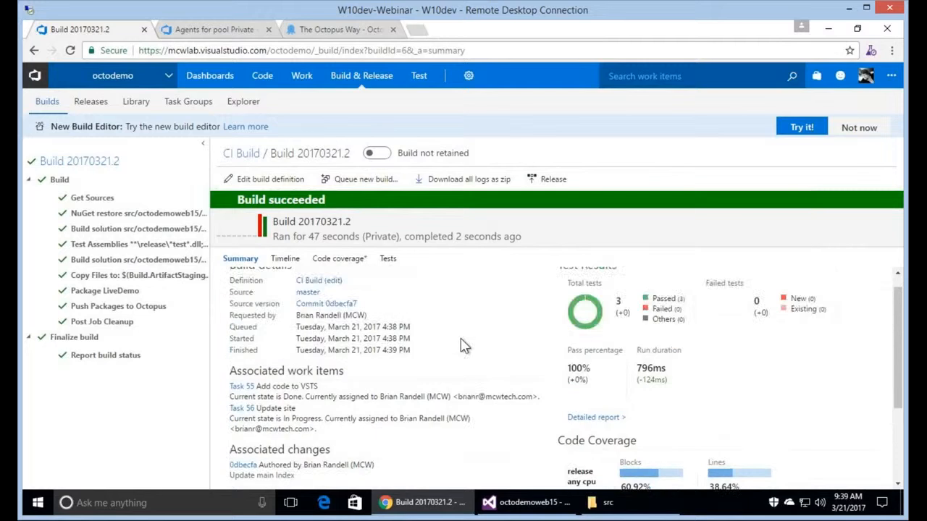
scroll(463, 345, "up", 1)
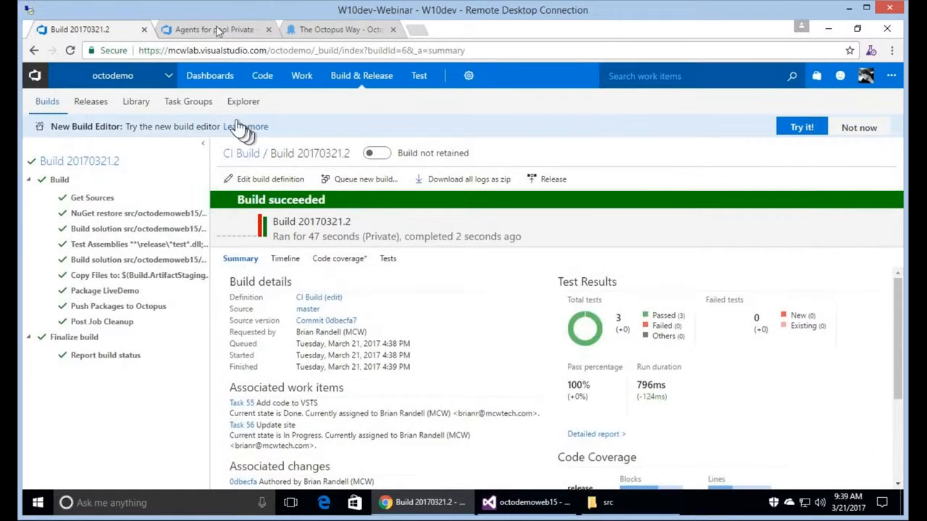
left_click(341, 29)
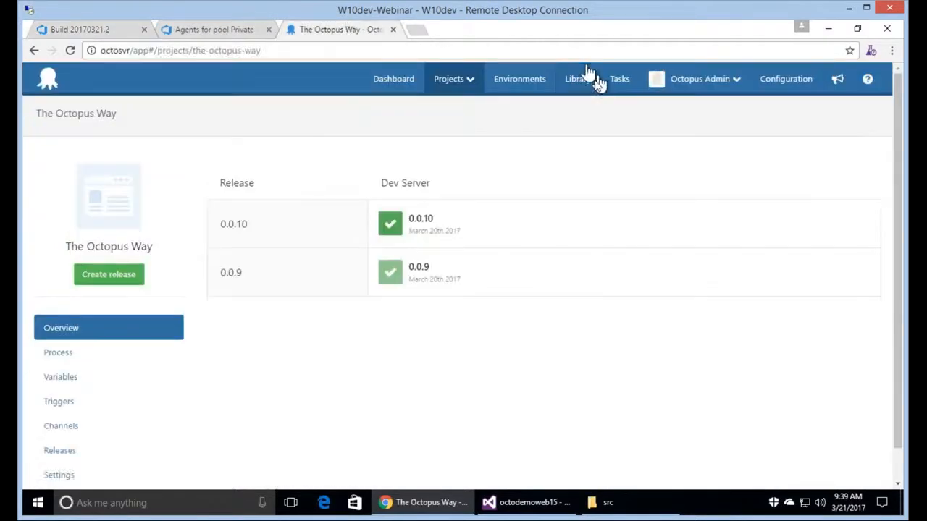
View the LiveDemo package in the Octopus library, showing version 20170321.2.0.
left_click(595, 80)
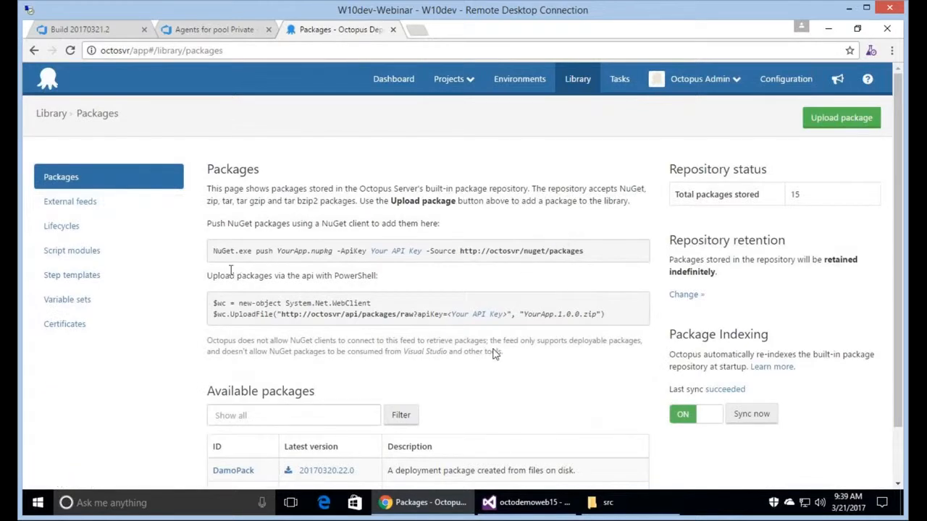
scroll(495, 353, "down", 2)
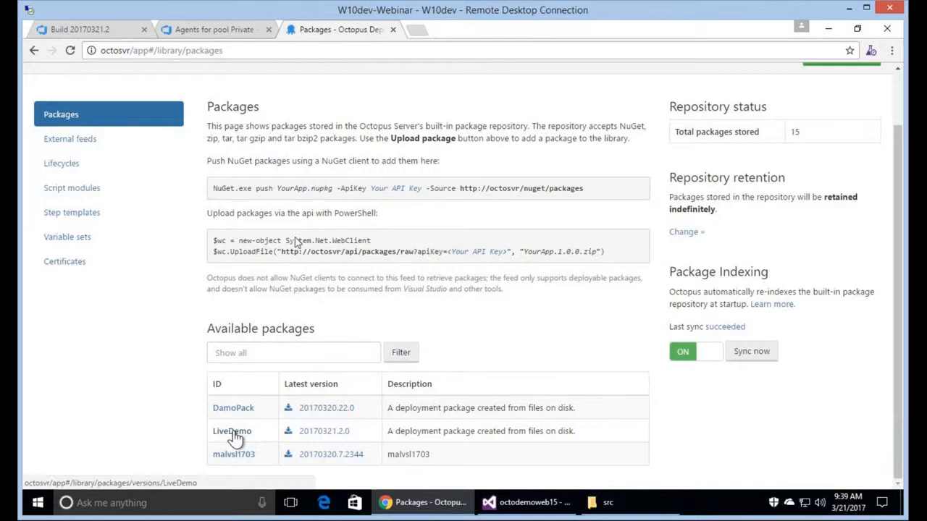
left_click(231, 432)
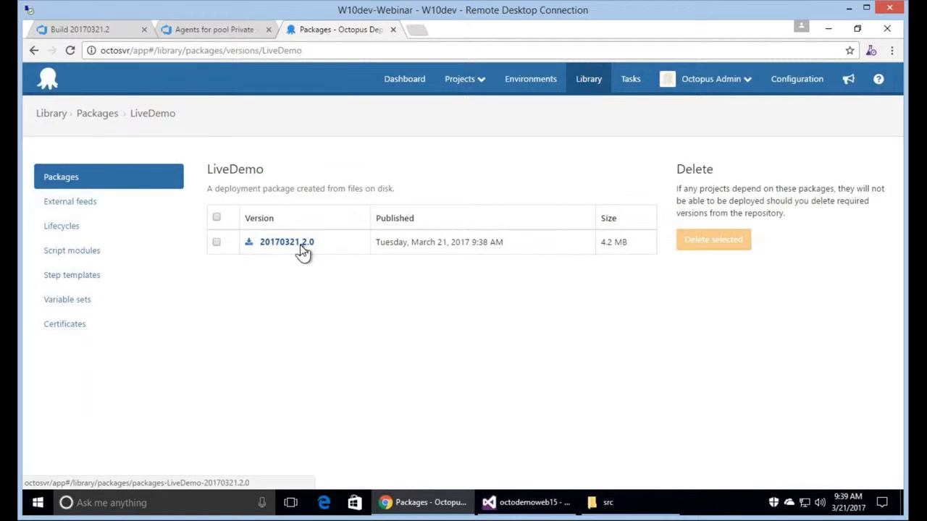
Recheck the build 20170321.2 summary, then open The Octopus Way project overview.
left_click(119, 29)
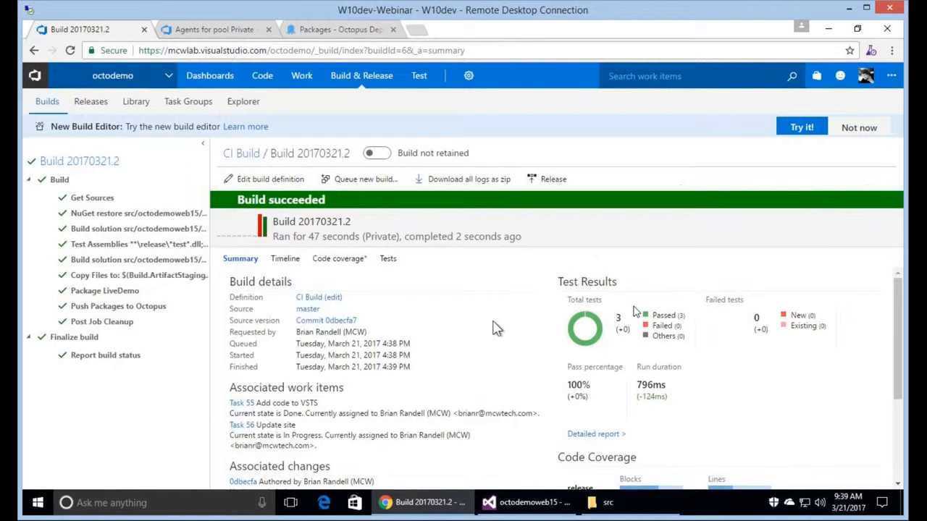
scroll(738, 327, "down", 2)
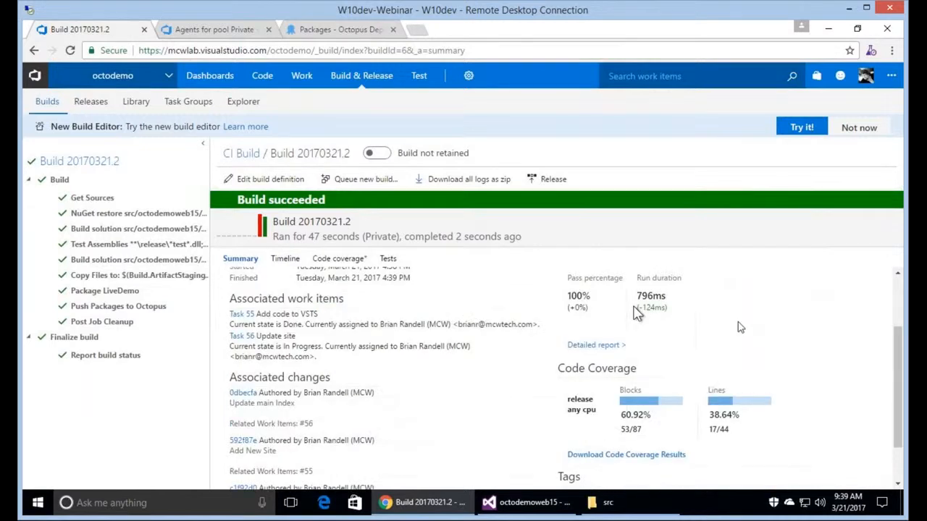
scroll(738, 327, "down", 1)
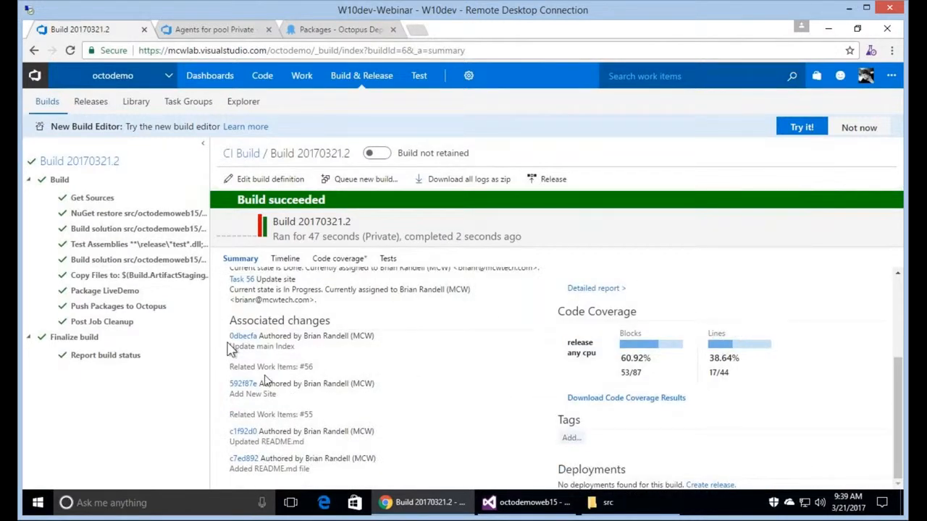
scroll(232, 362, "up", 3)
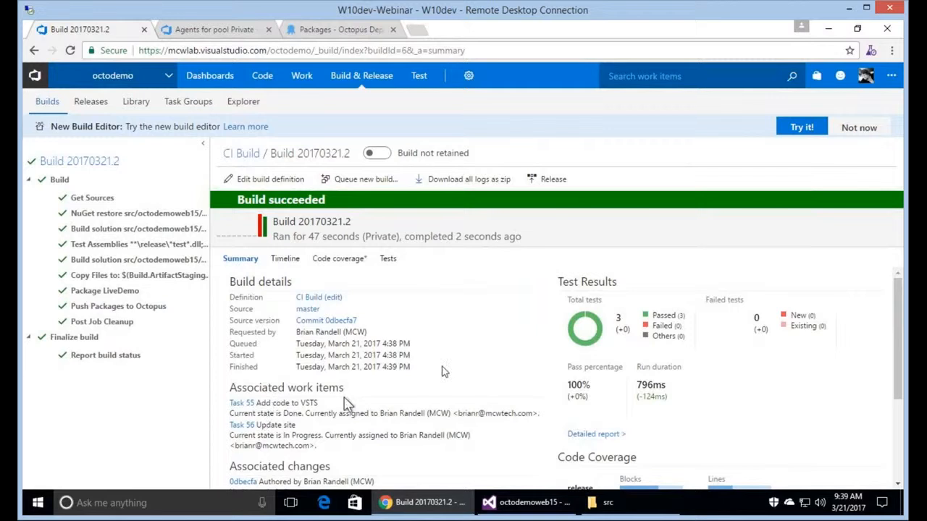
left_click(317, 33)
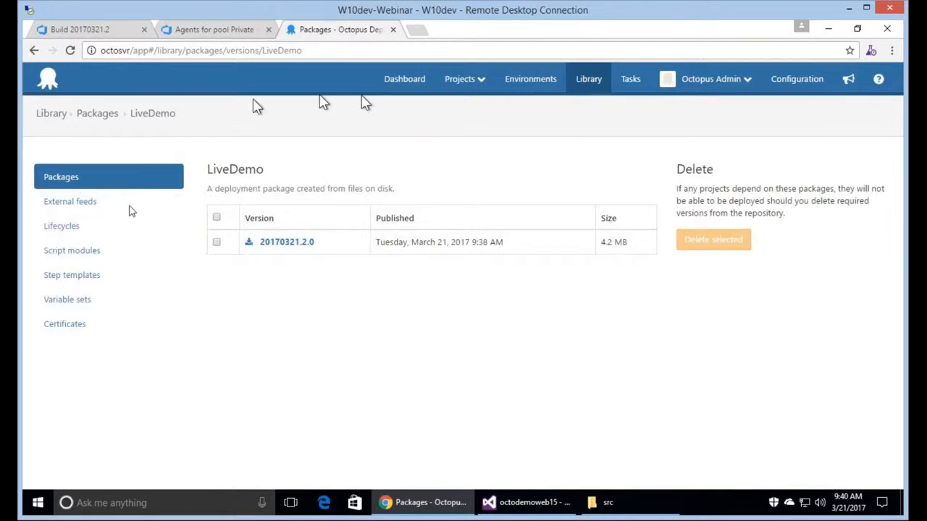
left_click(404, 79)
left_click(128, 210)
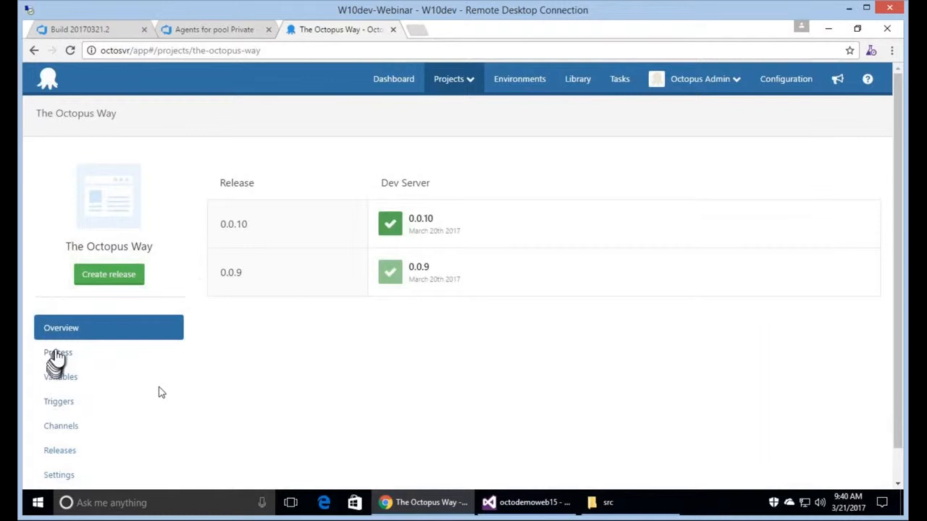
In the Make It Happen step, change the package ID from DamoPack to LiveDemo.
left_click(57, 355)
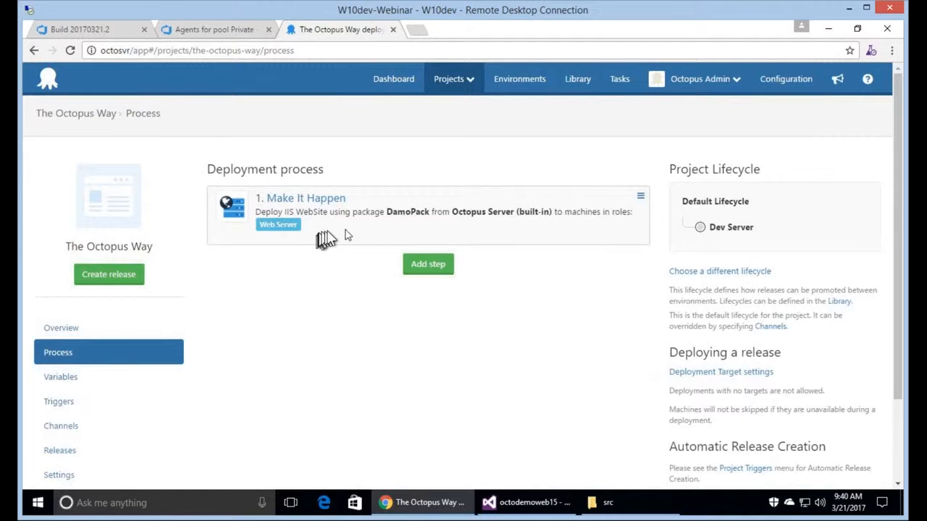
left_click(318, 202)
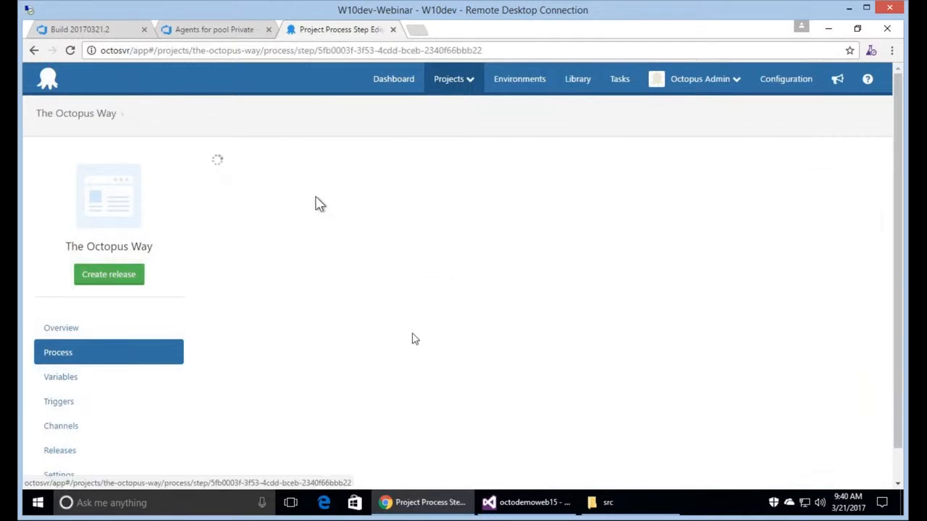
scroll(472, 345, "down", 2)
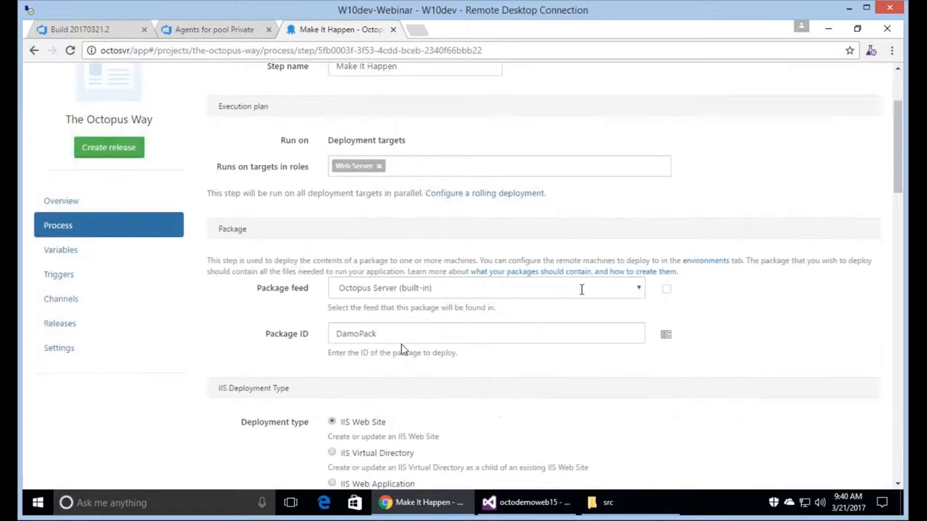
left_click_drag(406, 337, 321, 372)
key("BackSpace")
type("I")
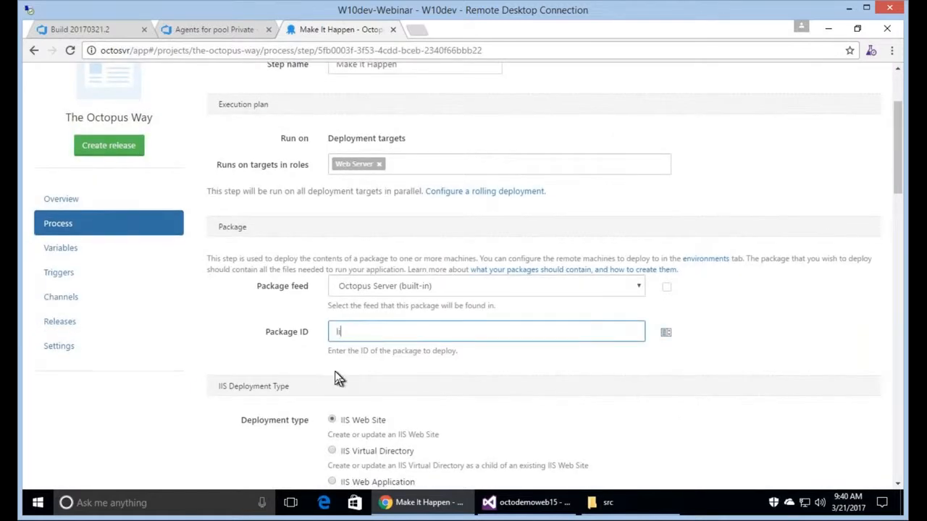
type("veDemo")
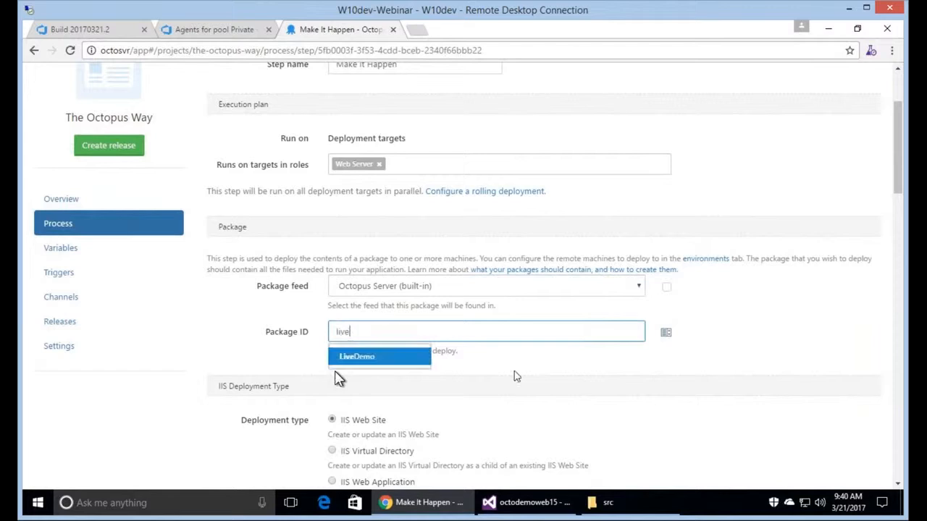
Set both the web site name and application pool name to octolive.
scroll(565, 360, "down", 2)
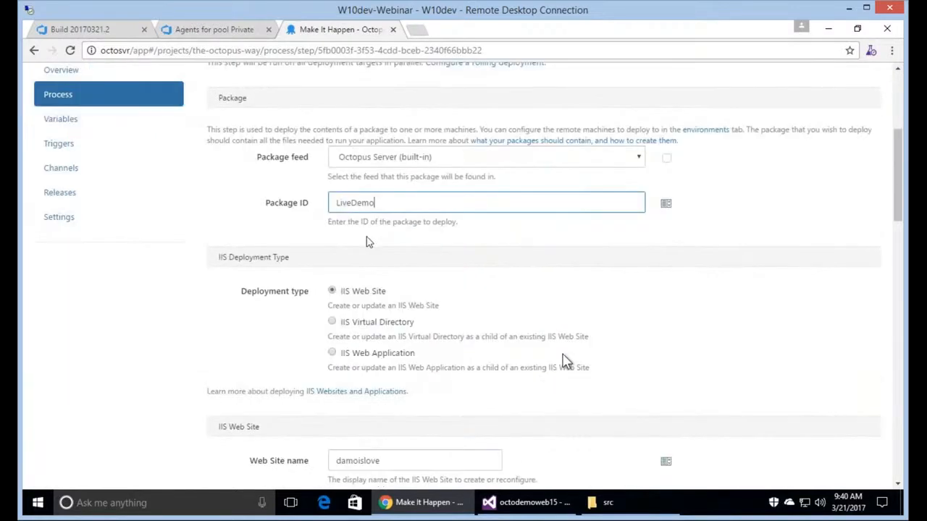
scroll(565, 360, "down", 1)
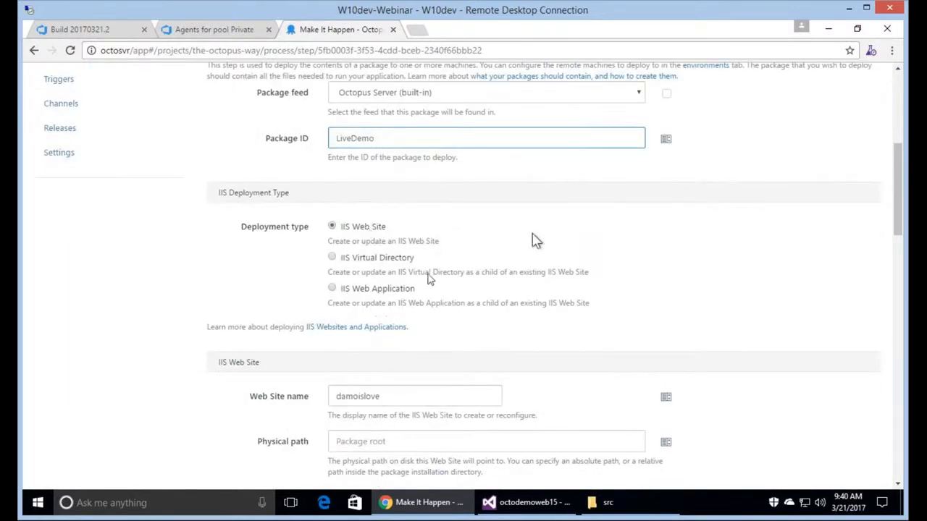
scroll(286, 281, "down", 2)
left_click_drag(429, 274, 287, 278)
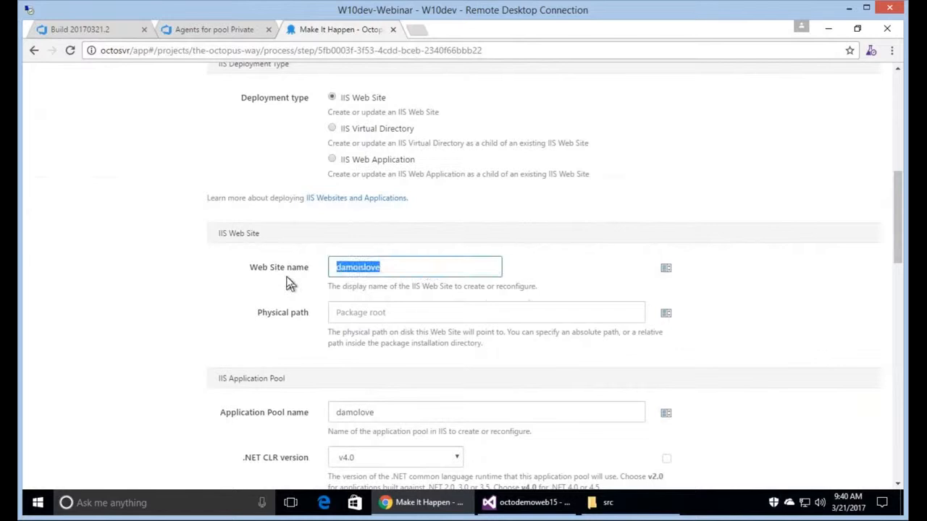
type("octolive")
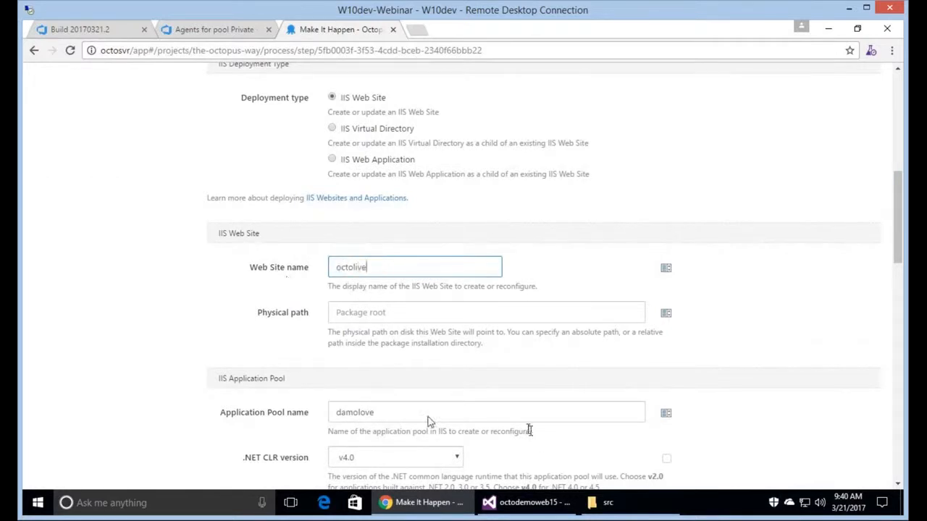
left_click_drag(427, 417, 265, 427)
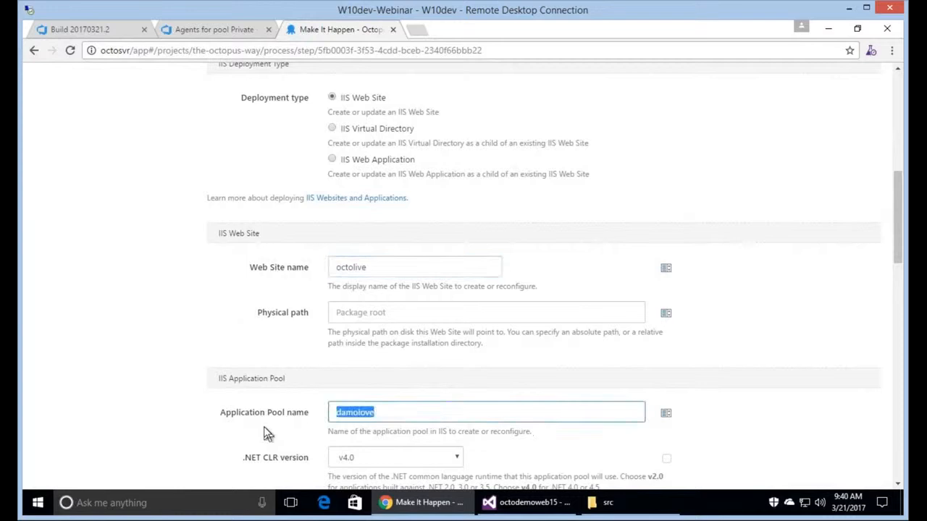
type("octolive")
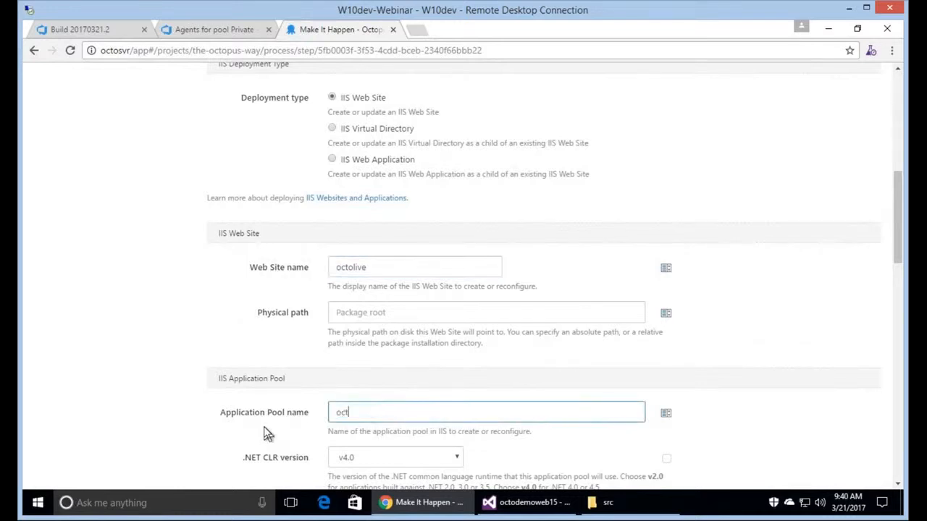
left_click(791, 235)
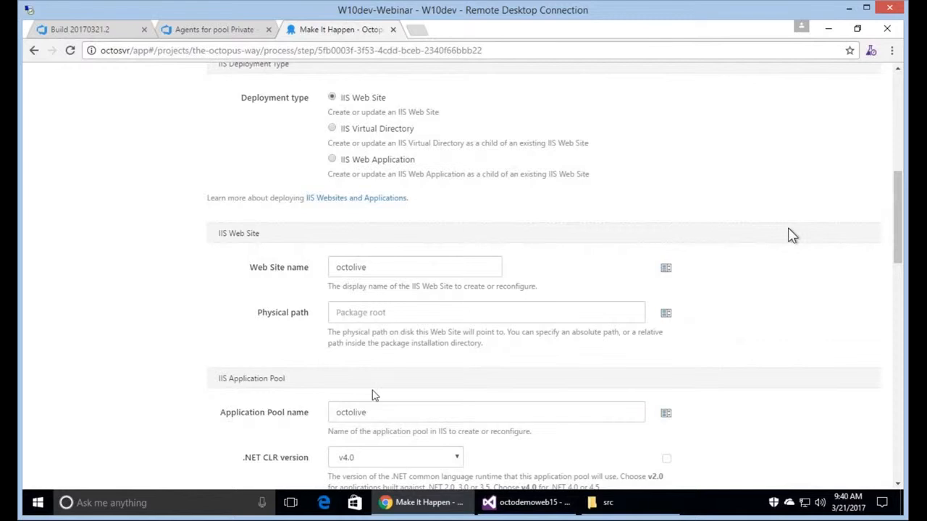
Change the HTTP binding port to 32670 and save the Make It Happen step.
scroll(792, 235, "down", 4)
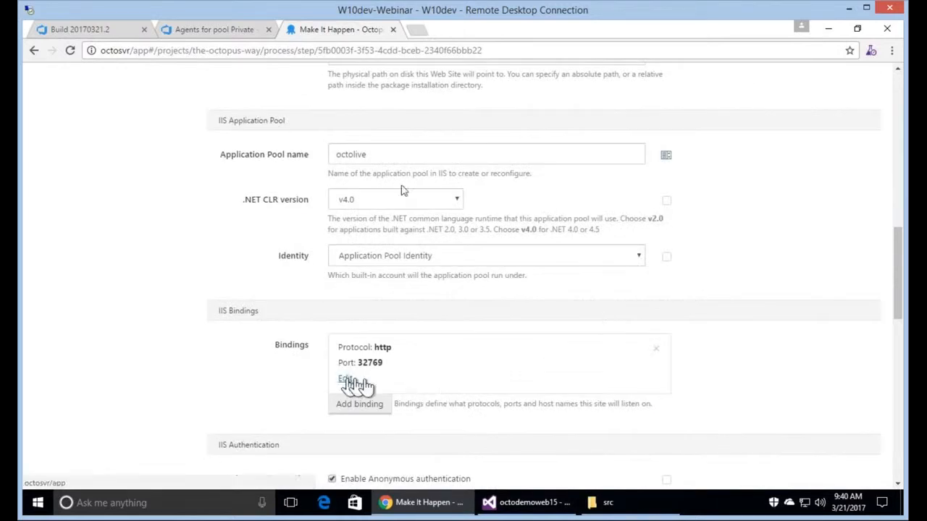
left_click(347, 379)
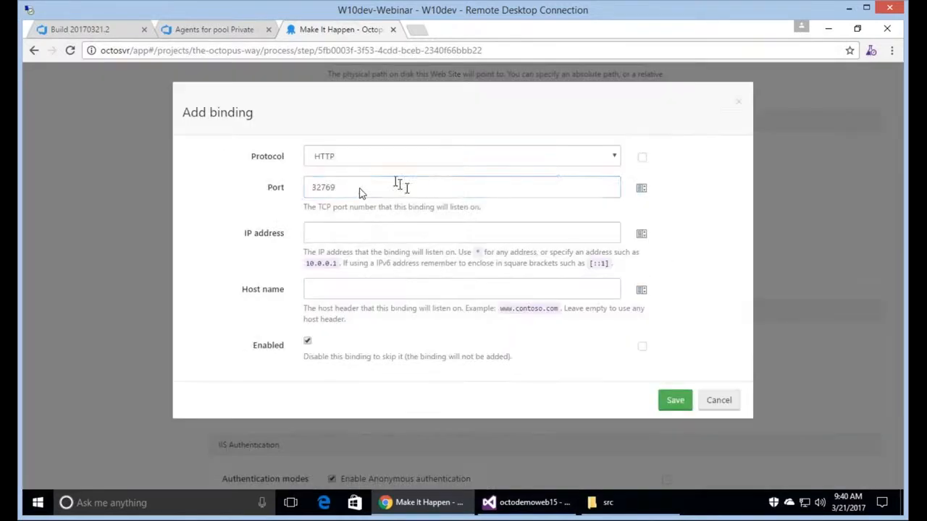
left_click(361, 189)
key("BackSpace")
key("BackSpace")
key("BackSpace")
key("BackSpace")
key("BackSpace")
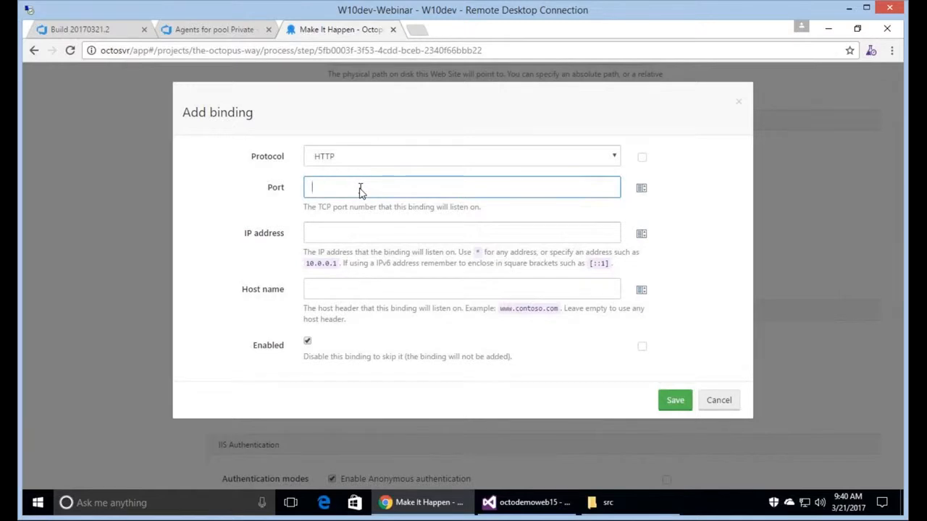
type("32670")
double_click(361, 190)
left_click(675, 401)
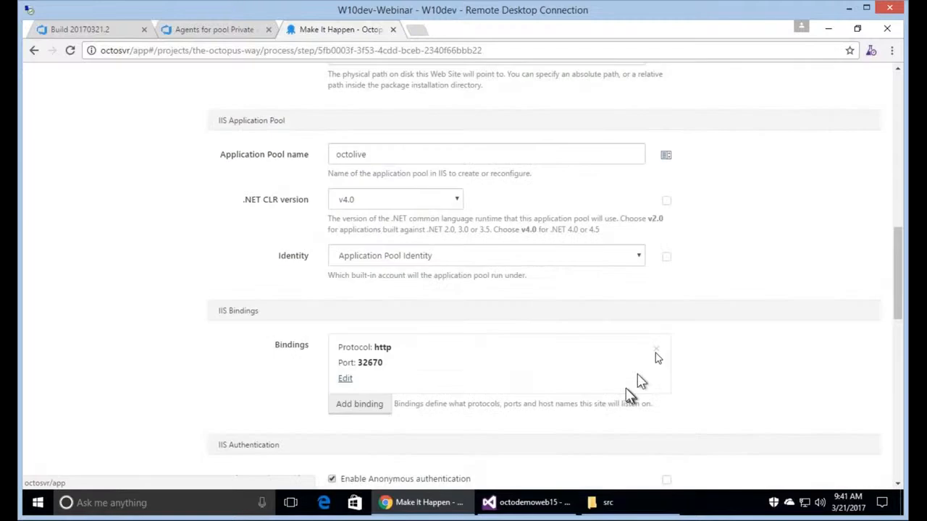
scroll(655, 353, "down", 5)
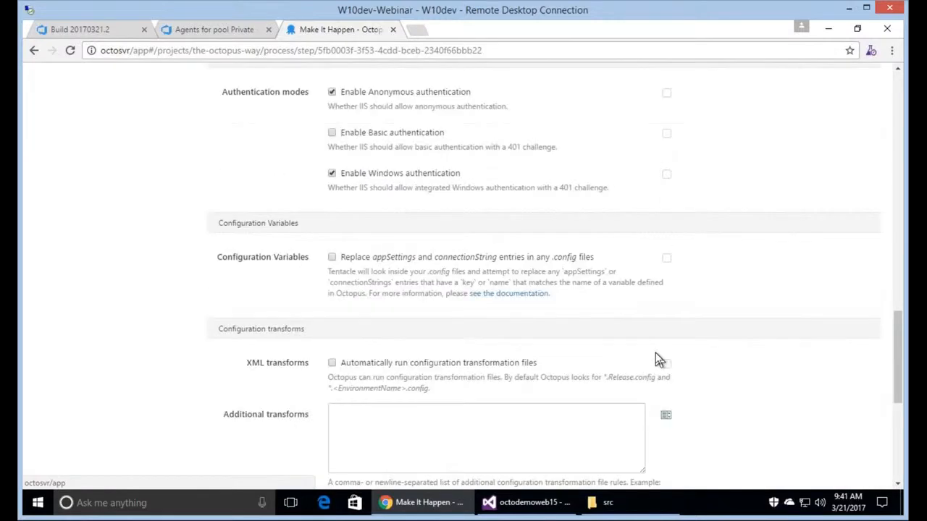
scroll(659, 360, "down", 4)
scroll(657, 360, "down", 1)
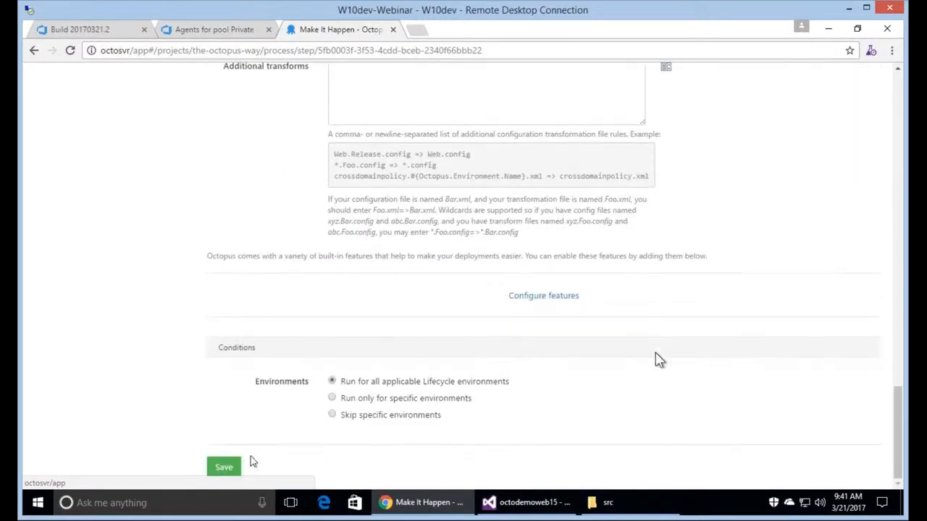
left_click(223, 470)
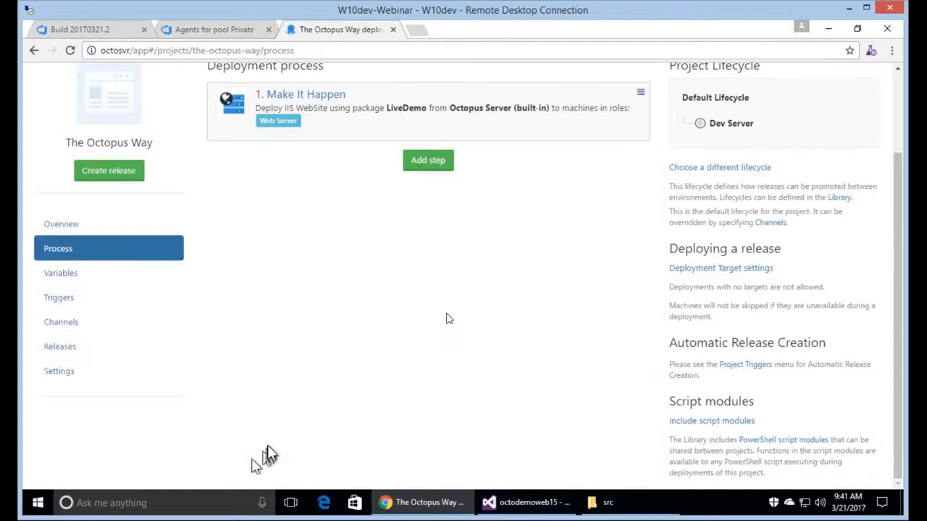
Create release 0.0.11 with notes 'This is awesome!' and deploy it to Dev Server.
scroll(354, 259, "up", 2)
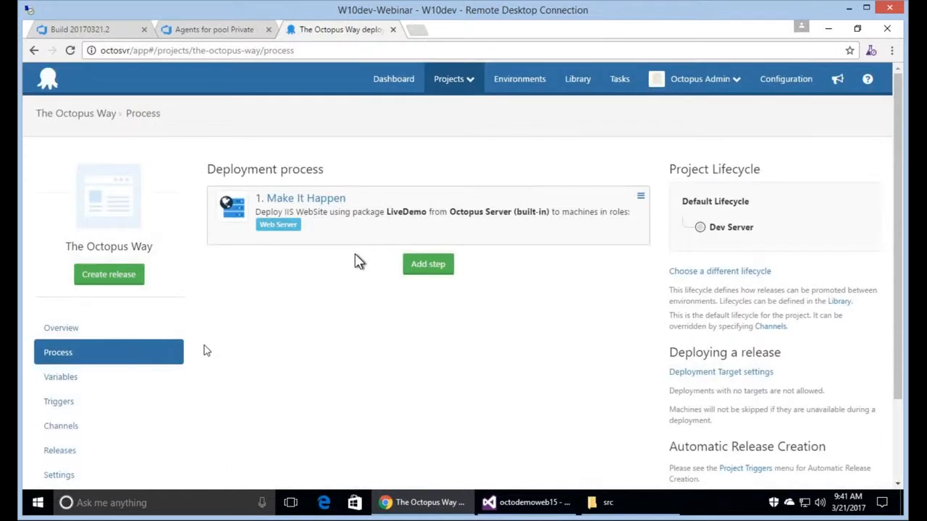
left_click(78, 276)
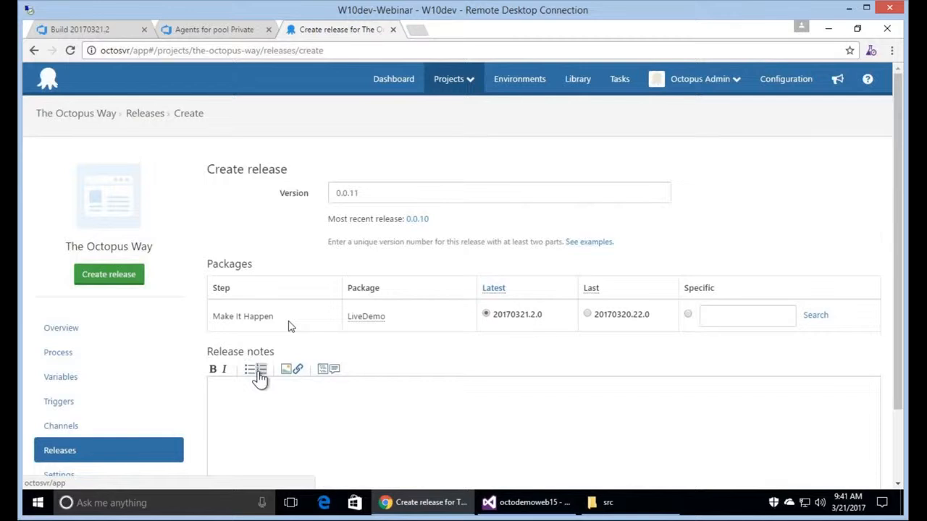
scroll(290, 322, "down", 2)
left_click(292, 325)
type("This i")
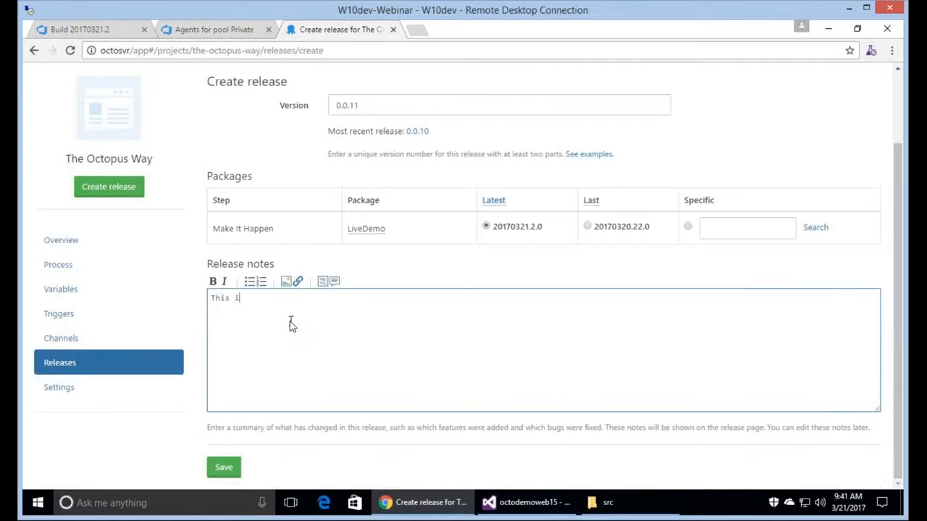
type("s awesome!")
left_click(226, 472)
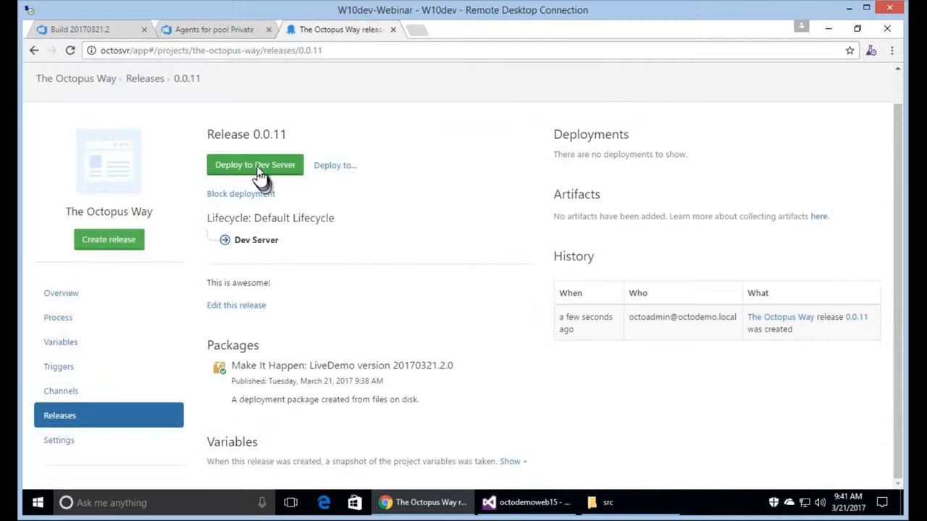
left_click(259, 173)
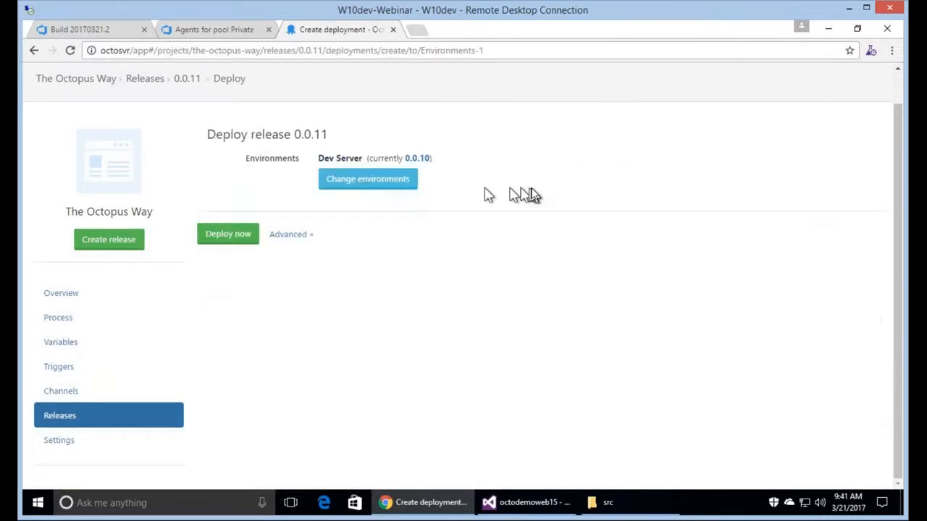
left_click(240, 242)
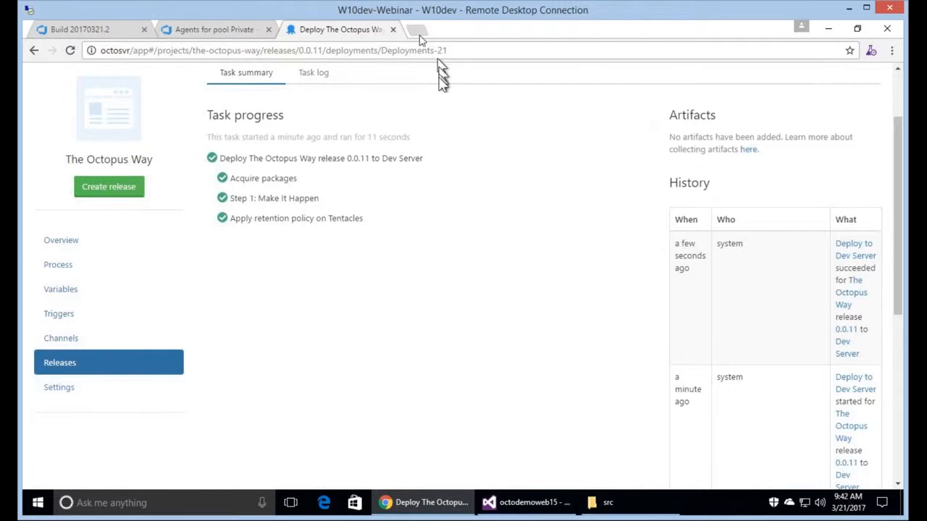
left_click(417, 32)
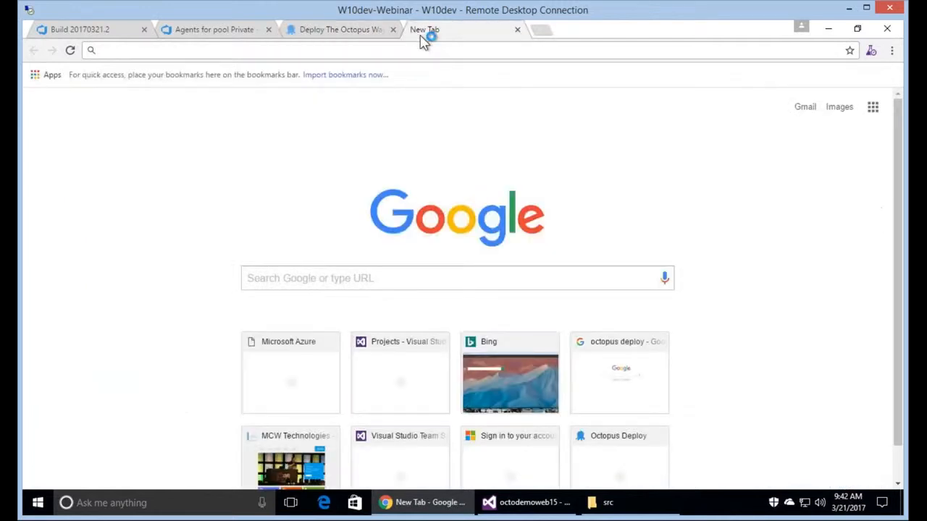
type("http")
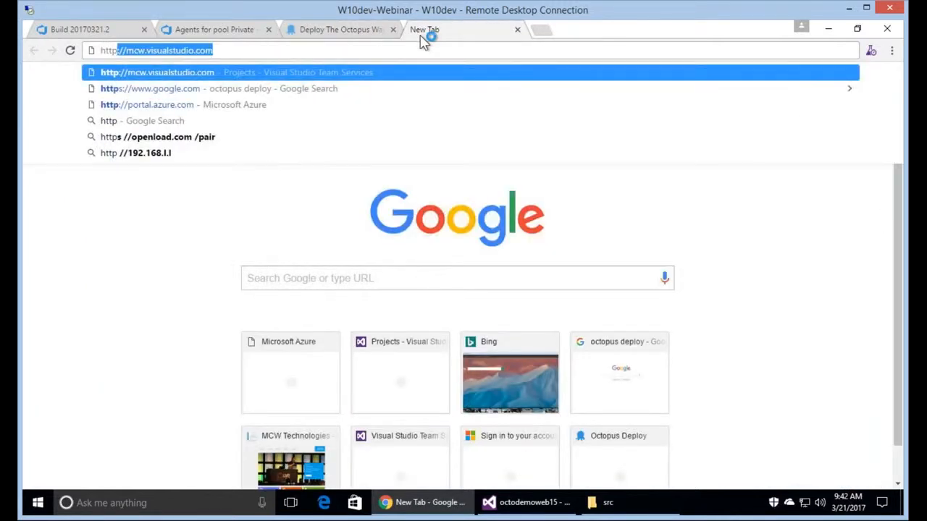
type("://we")
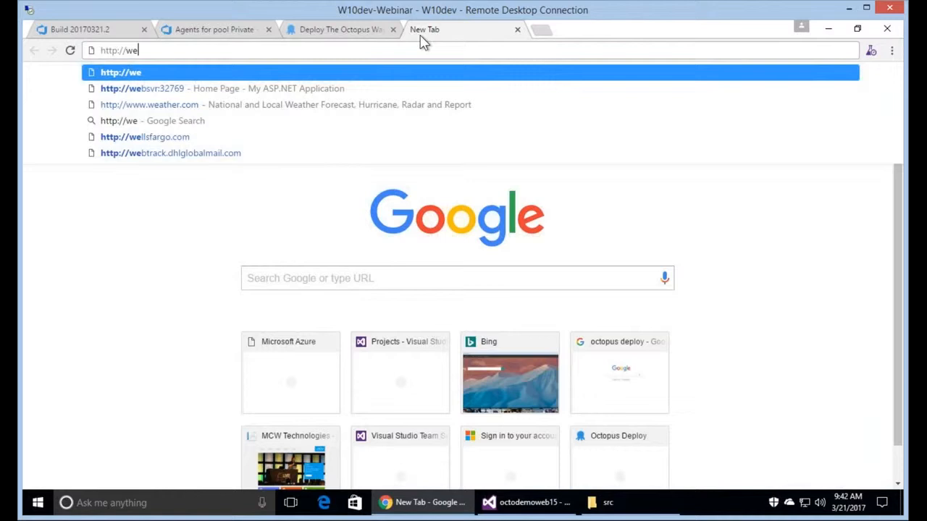
key("Down")
key("BackSpace")
key("BackSpace")
key("BackSpace")
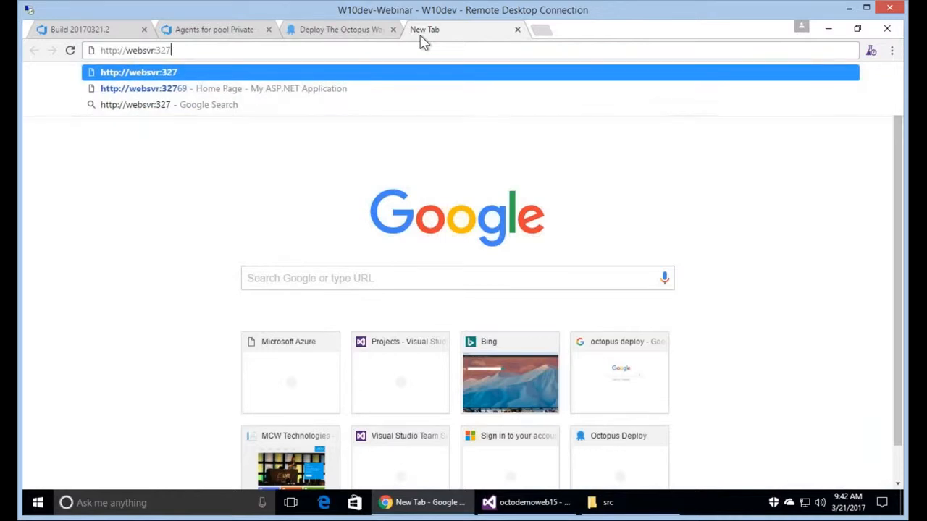
key("BackSpace")
key("BackSpace")
type("32670")
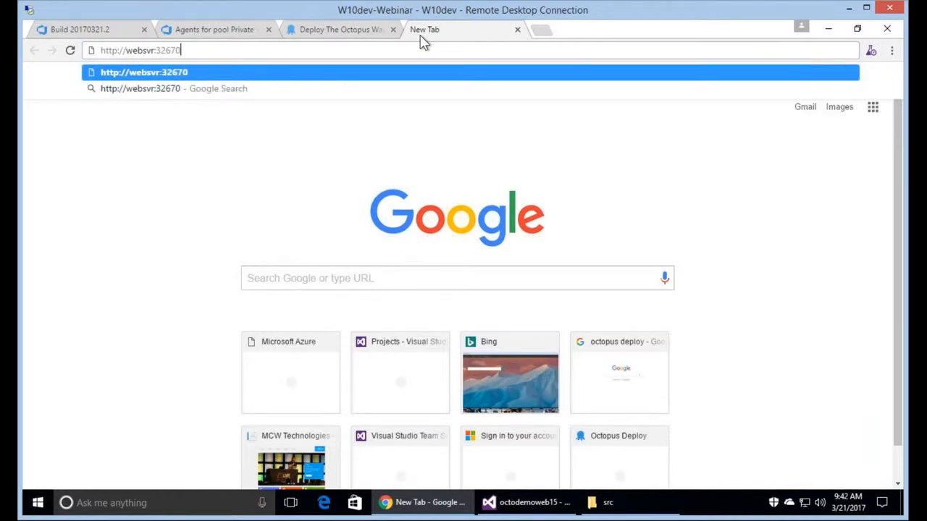
key("Return")
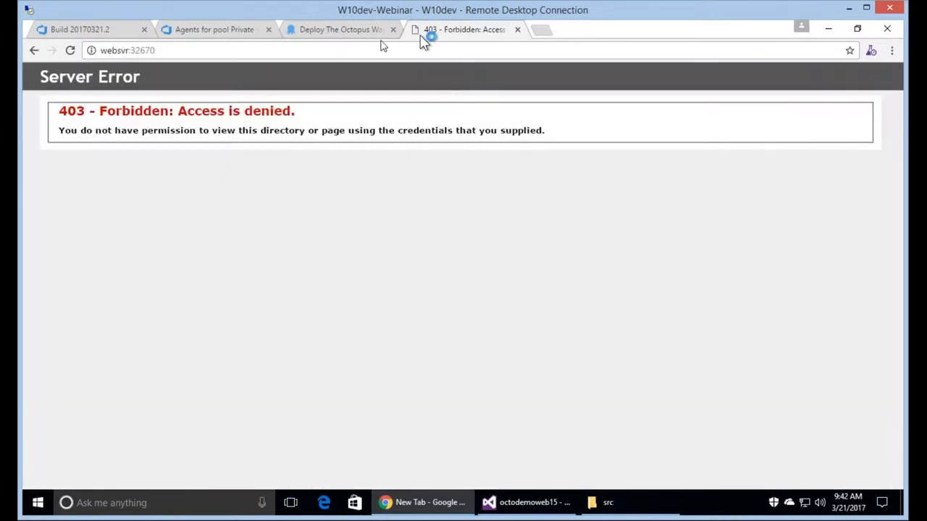
left_click(259, 52)
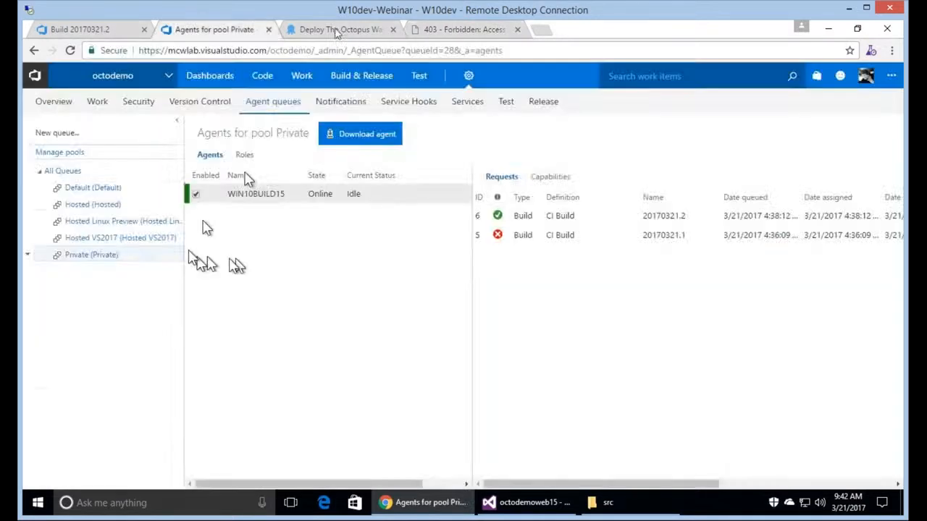
Open the 0.0.11 Dev Server deployment's task log and expand the Dev Web Server lines.
left_click(335, 29)
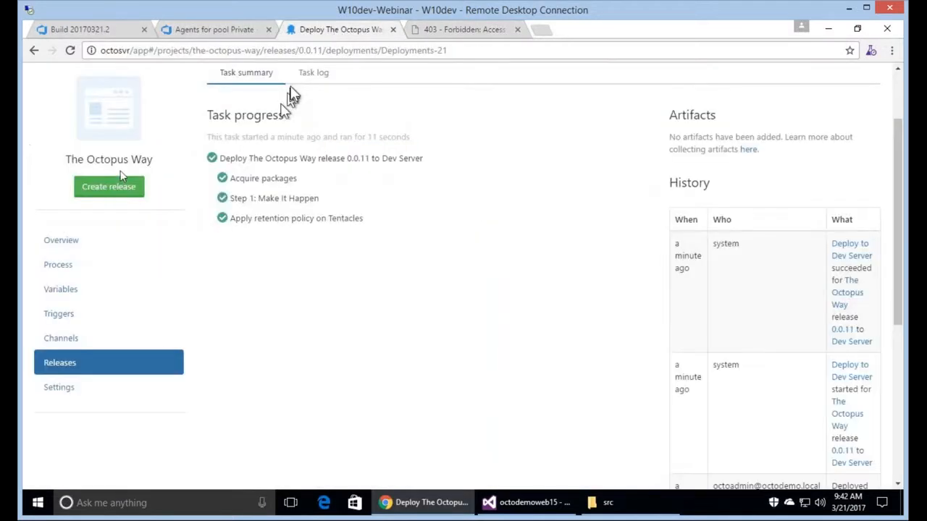
left_click(63, 241)
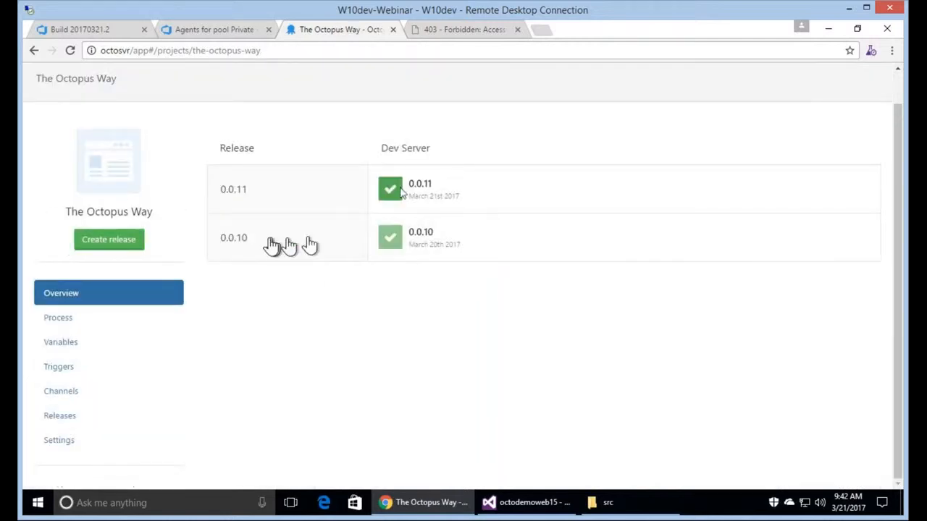
left_click(427, 190)
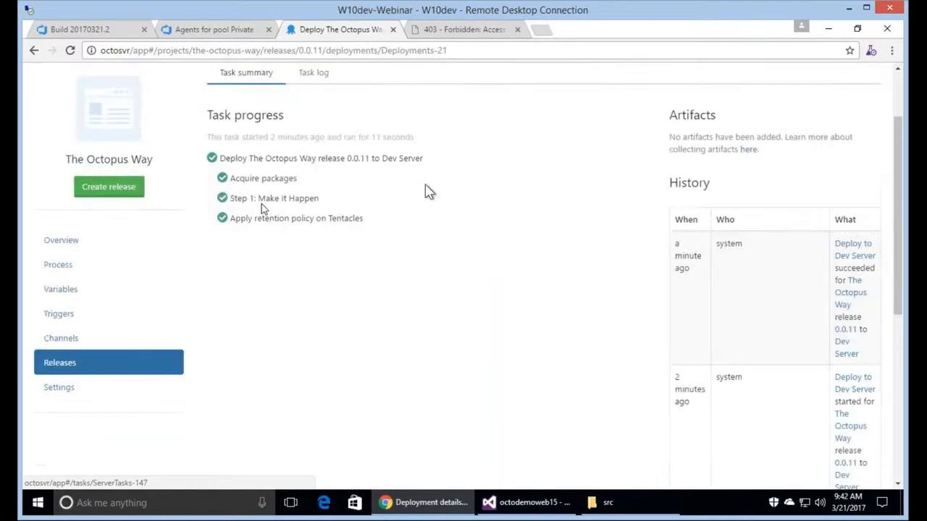
left_click(263, 207)
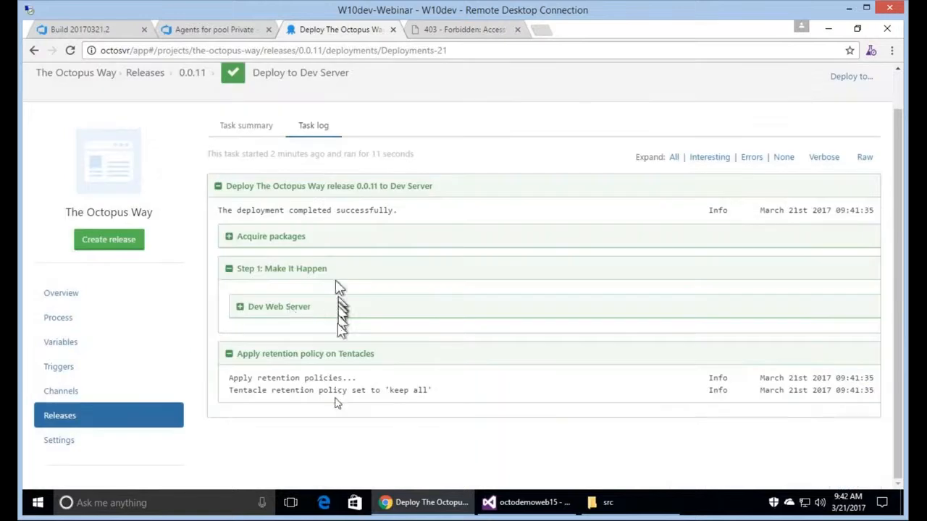
left_click(292, 313)
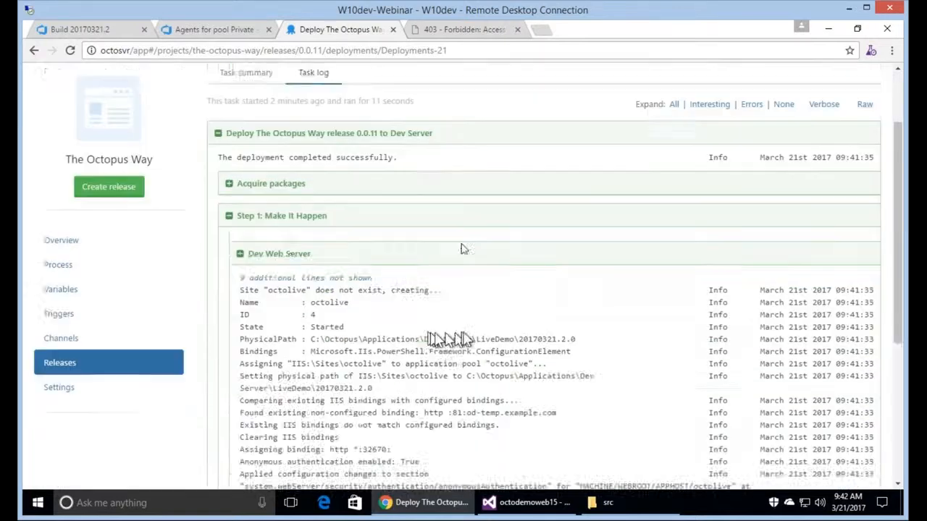
scroll(461, 248, "down", 3)
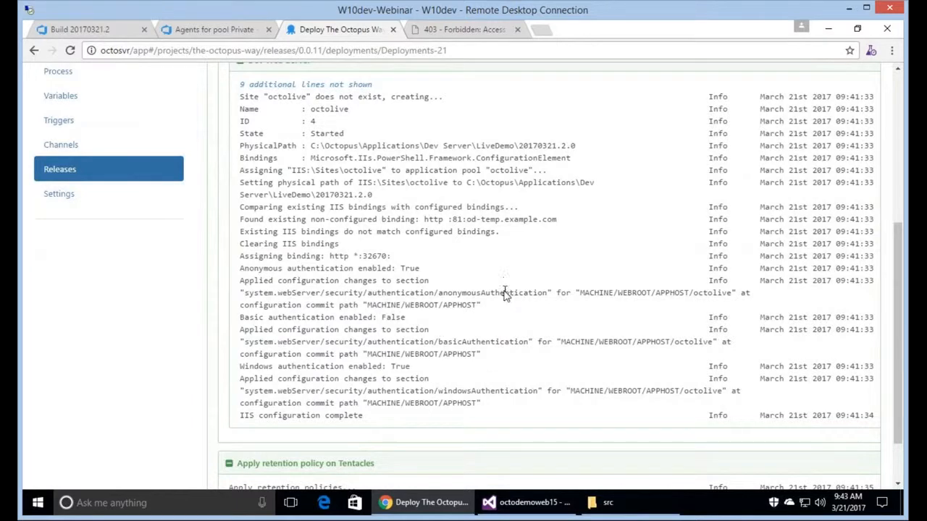
scroll(505, 293, "down", 2)
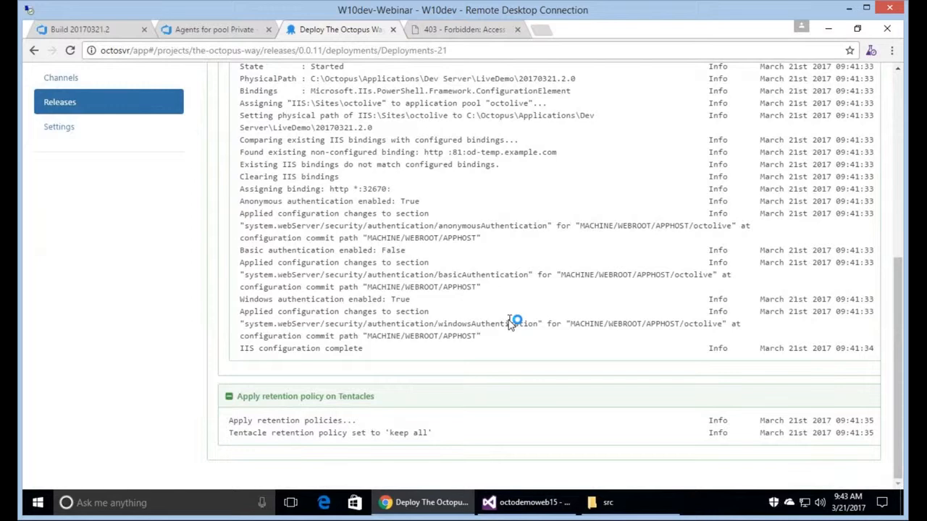
scroll(511, 322, "up", 3)
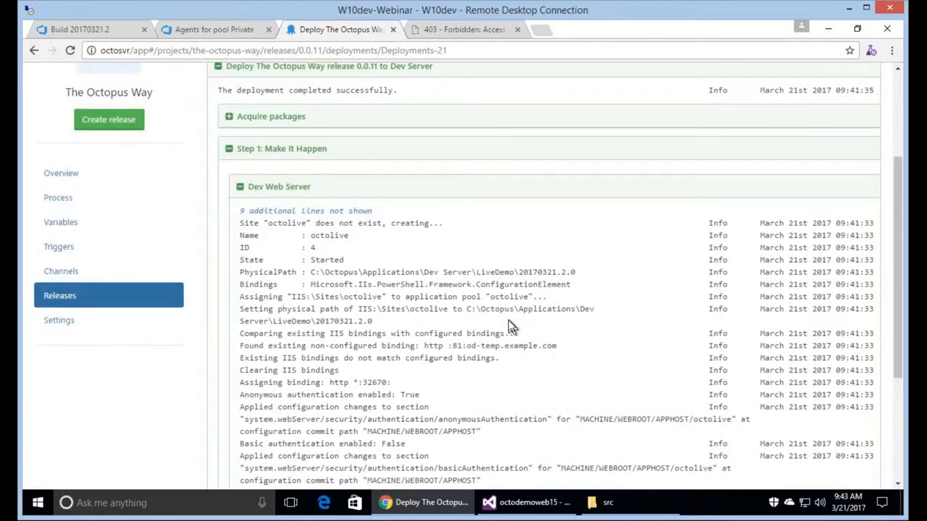
scroll(508, 324, "down", 3)
scroll(511, 322, "up", 5)
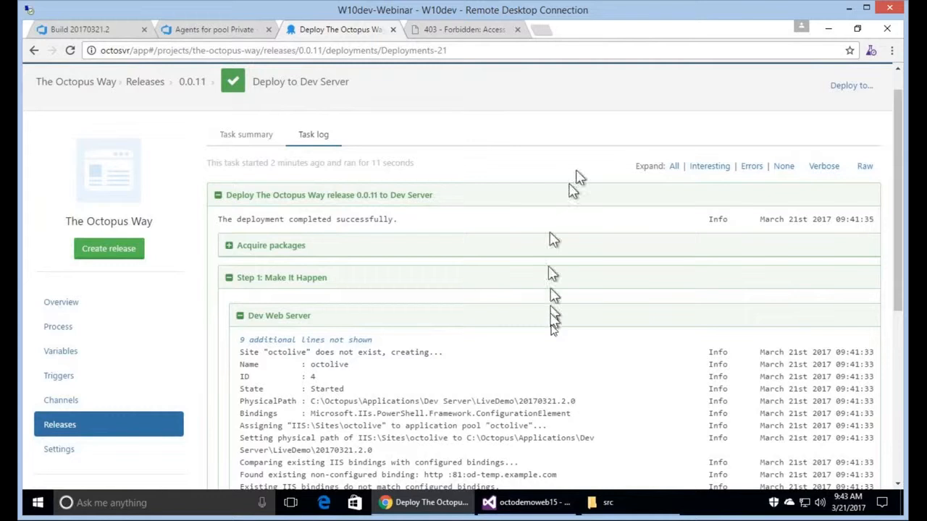
key("super+r")
Connect by Remote Desktop to websvr using the octodemo domain administrator account and its password.
key("Return")
type("oc")
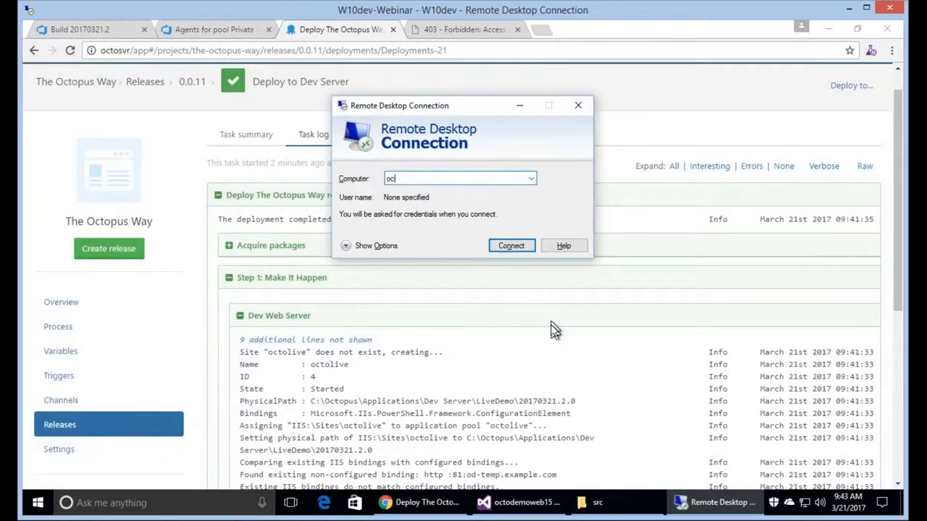
key("BackSpace")
key("BackSpace")
type("websv")
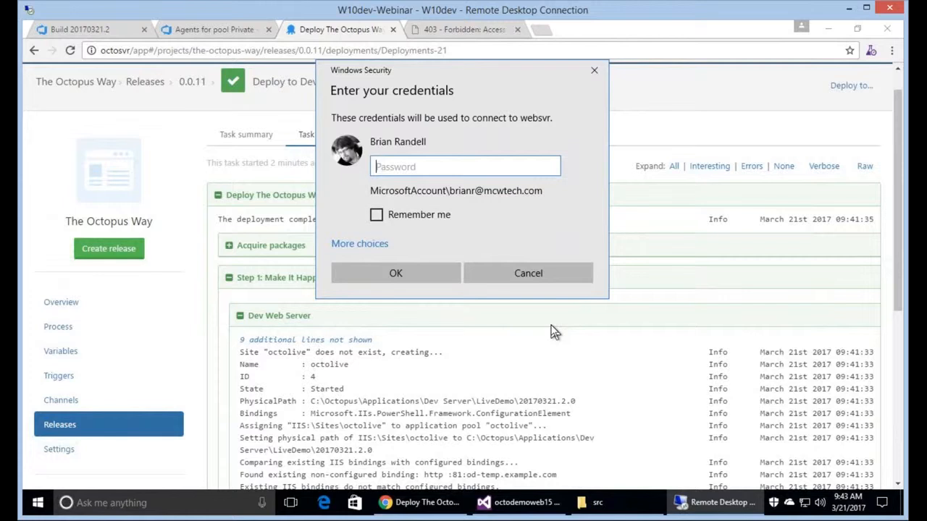
left_click(362, 243)
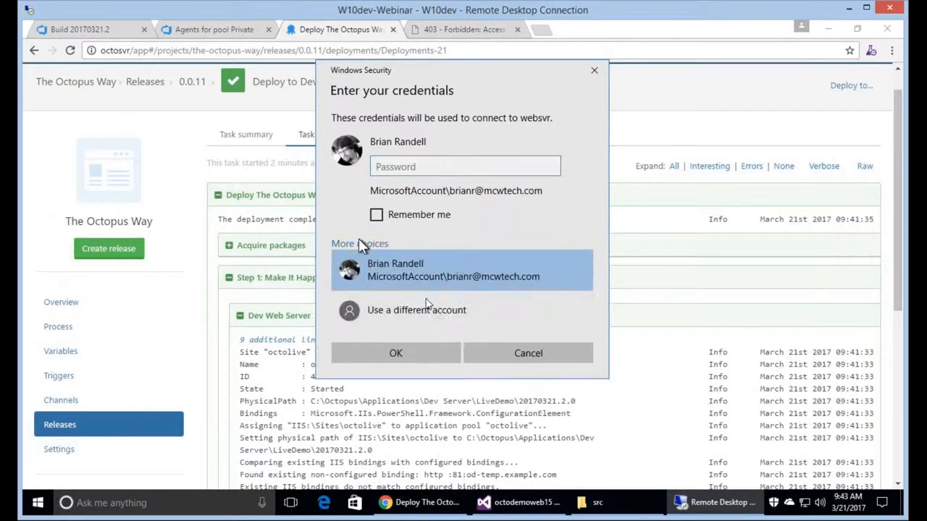
left_click(444, 309)
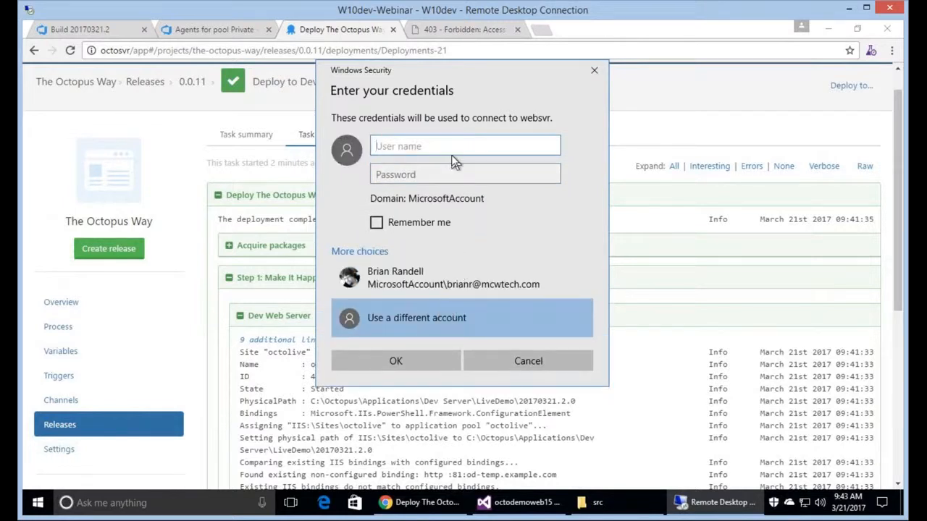
type("octodemo\\ad")
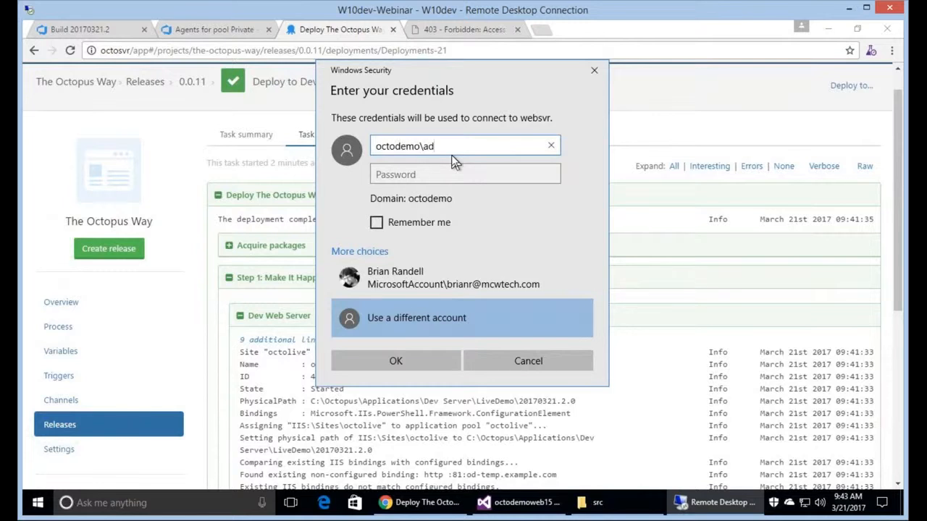
type("ministrator")
key("Tab")
type("********")
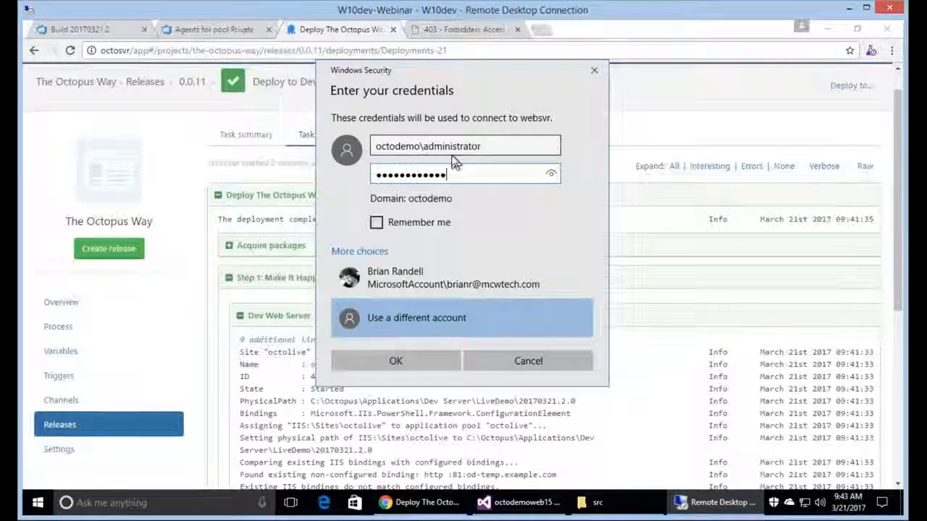
key("Return")
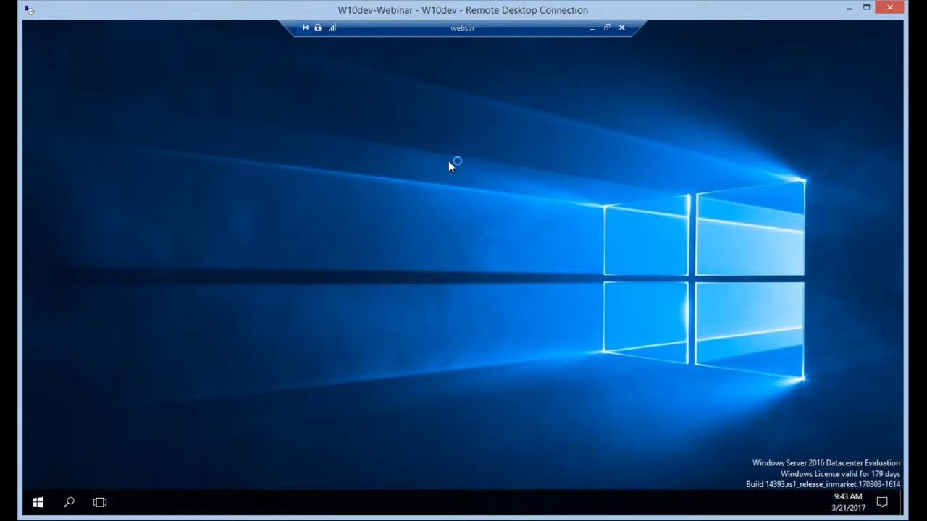
left_click(38, 503)
left_click(133, 503)
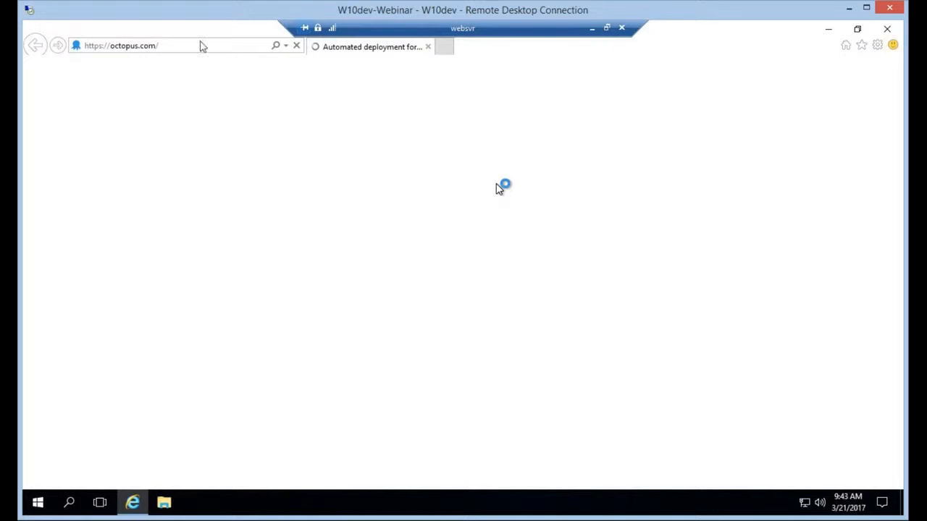
left_click(203, 46)
type("ht")
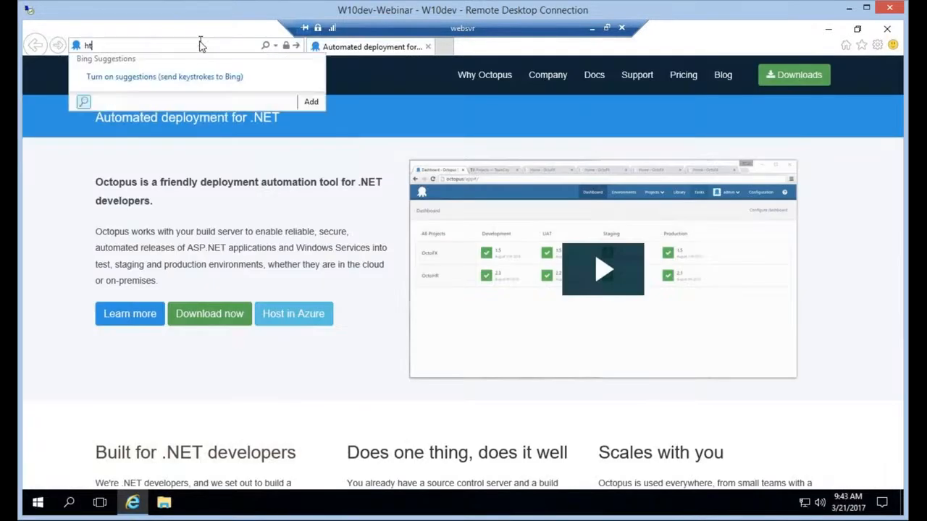
type("tp://localhost:32")
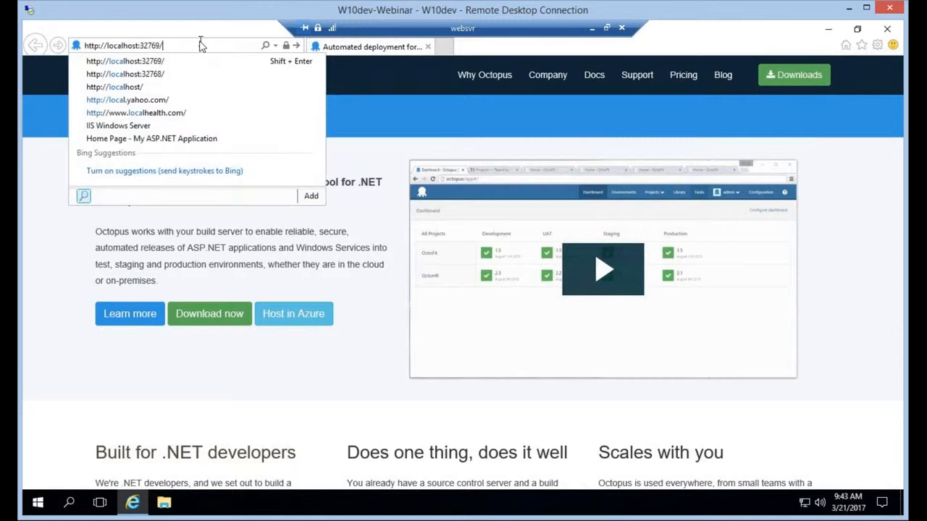
type("670")
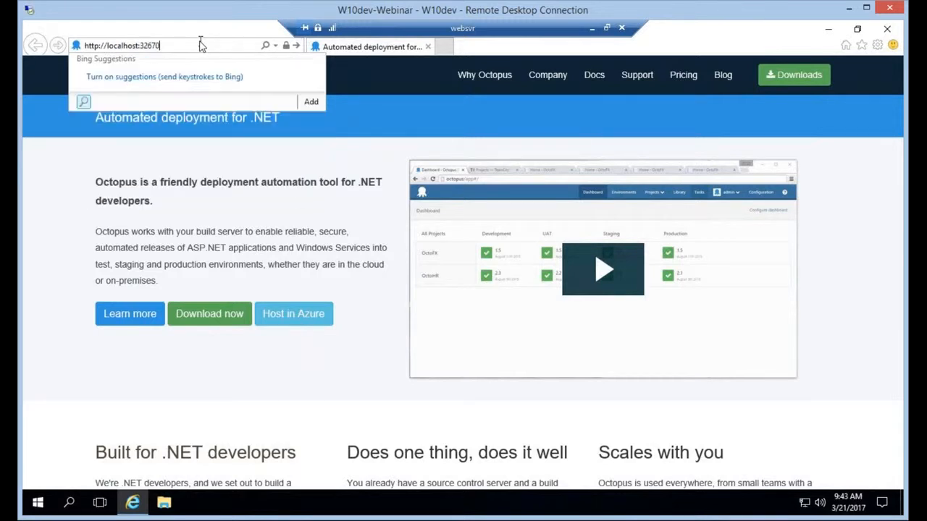
key("Return")
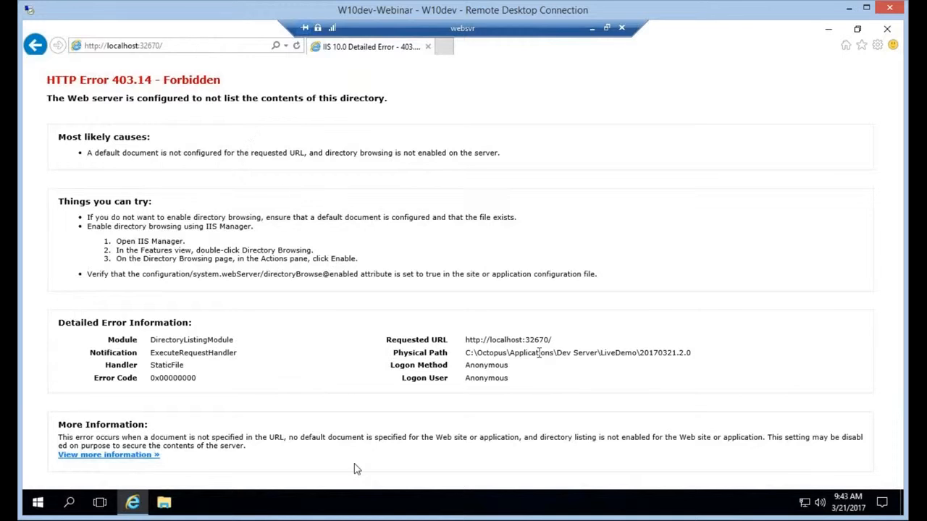
left_click(162, 504)
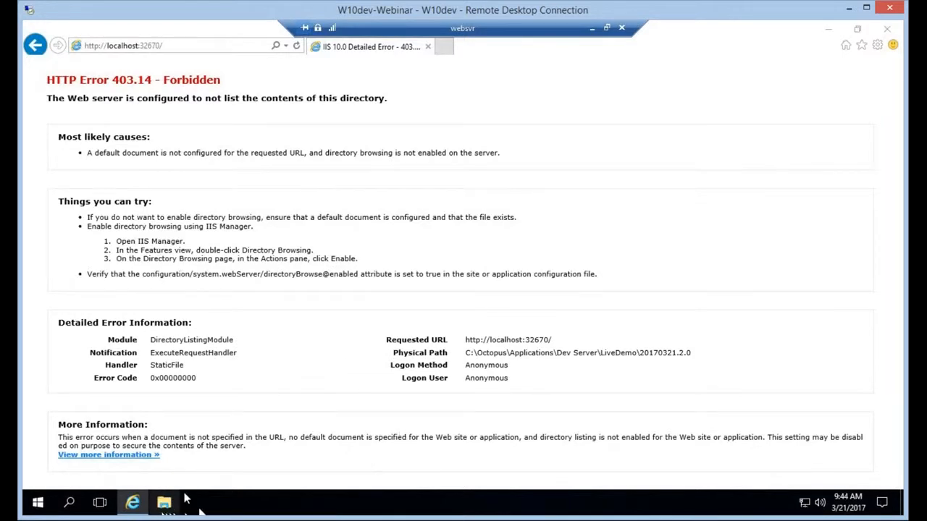
Browse to C:\Octopus\Applications\Dev Server\LiveDemo\20170321.2.0\bin in File Explorer.
left_click(163, 507)
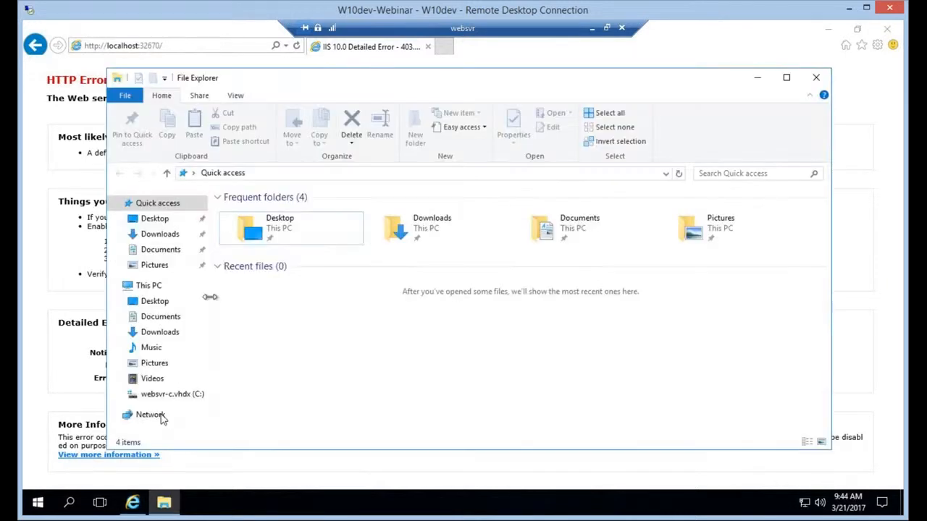
left_click(172, 395)
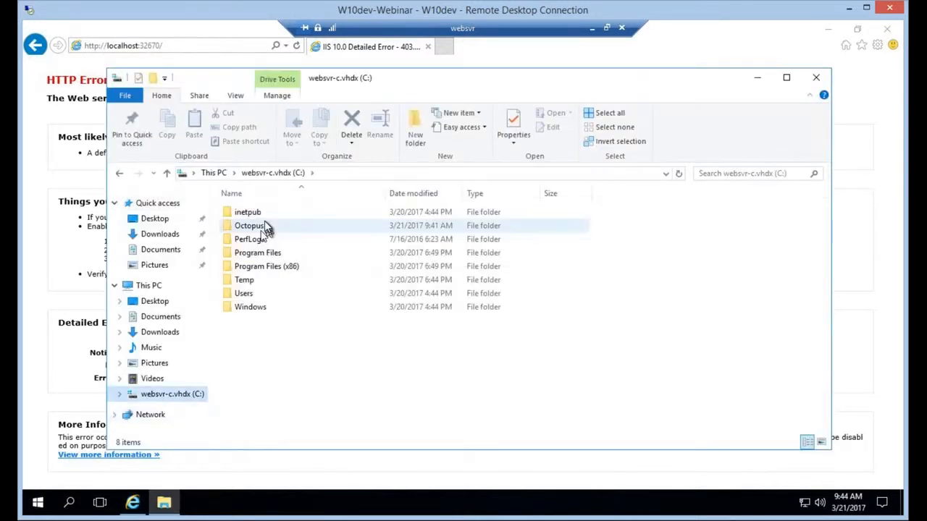
double_click(270, 225)
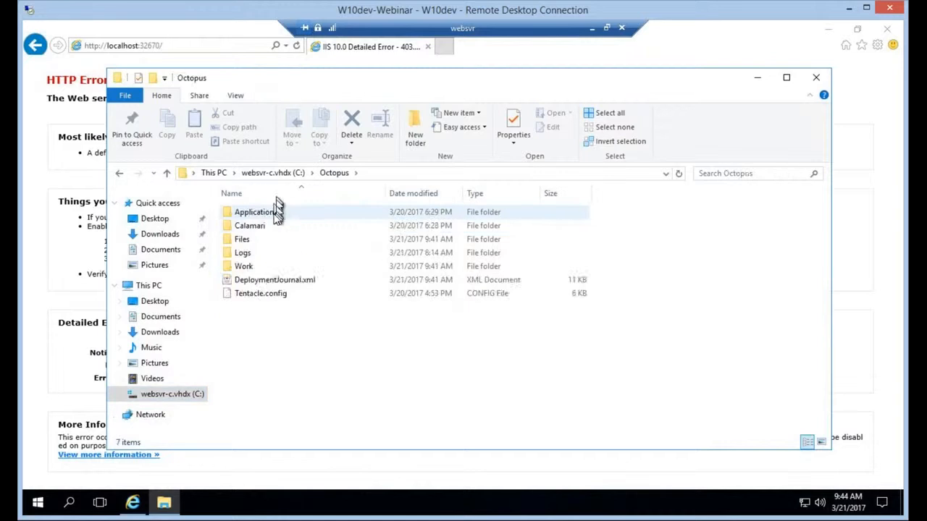
double_click(275, 212)
double_click(275, 213)
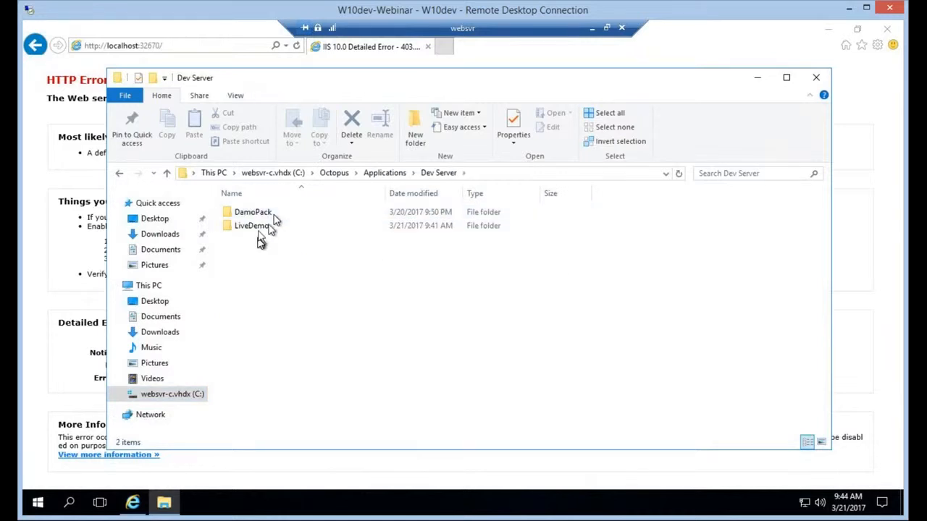
double_click(262, 226)
double_click(266, 214)
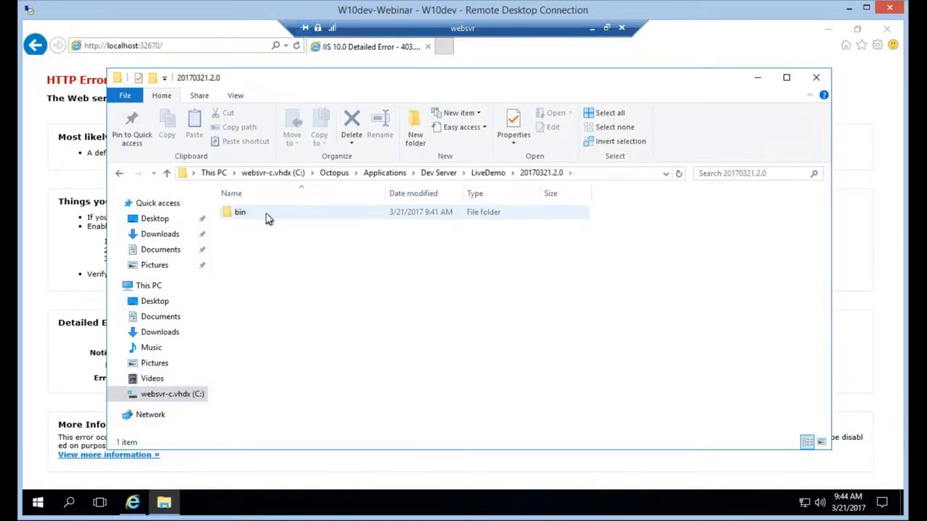
double_click(266, 219)
Check the roslyn folder, return to bin, and minimize the websvr remote session.
left_click(265, 217)
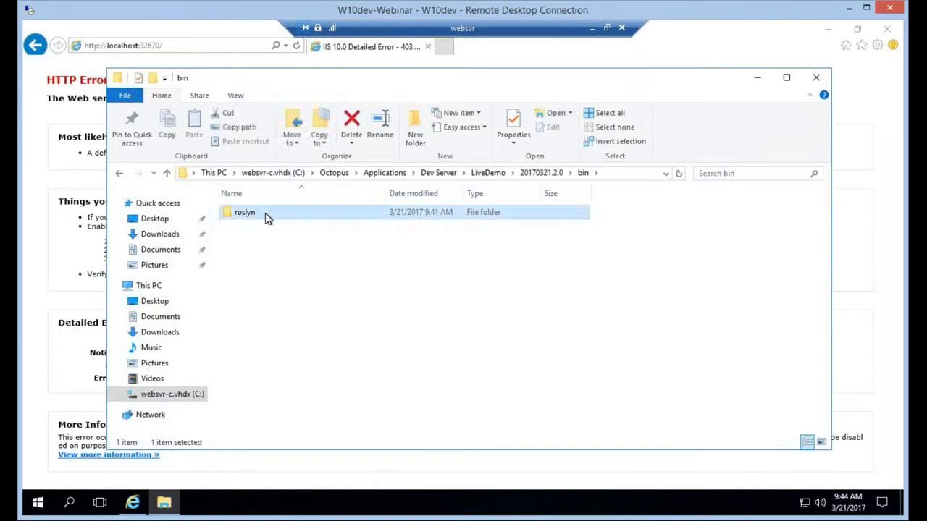
double_click(266, 215)
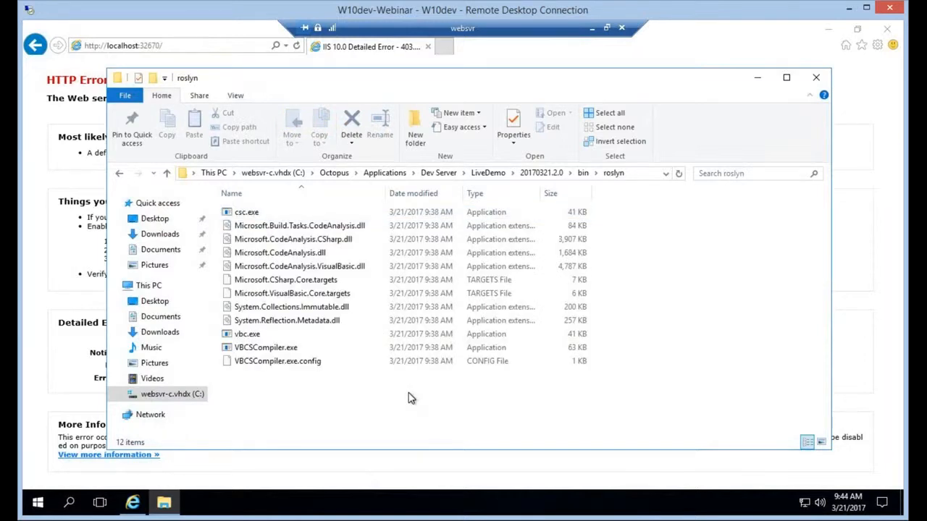
key("BackSpace")
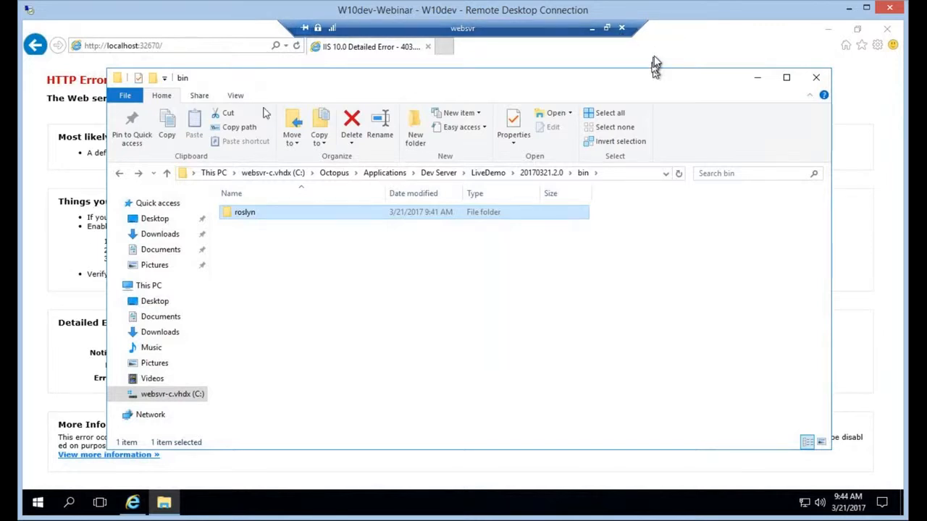
left_click(591, 28)
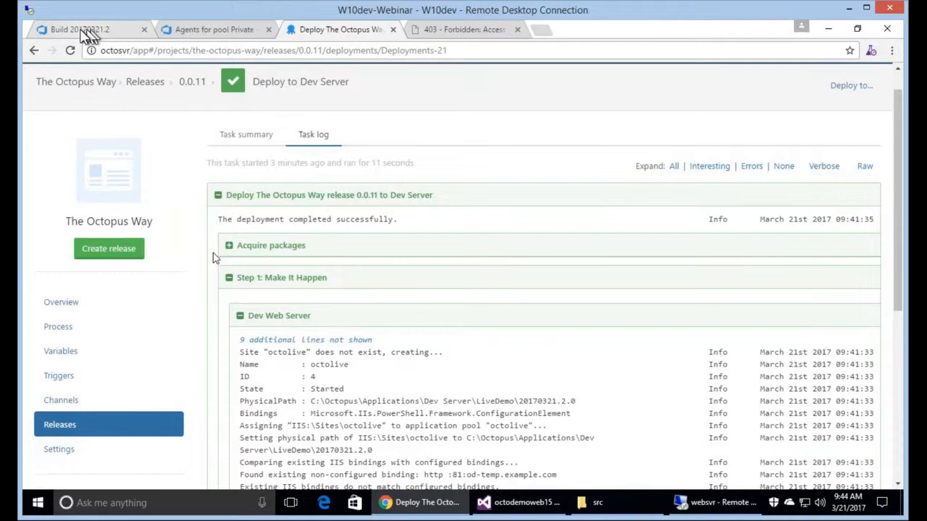
Open the CI Build definition from the Builds list in edit mode.
left_click(81, 32)
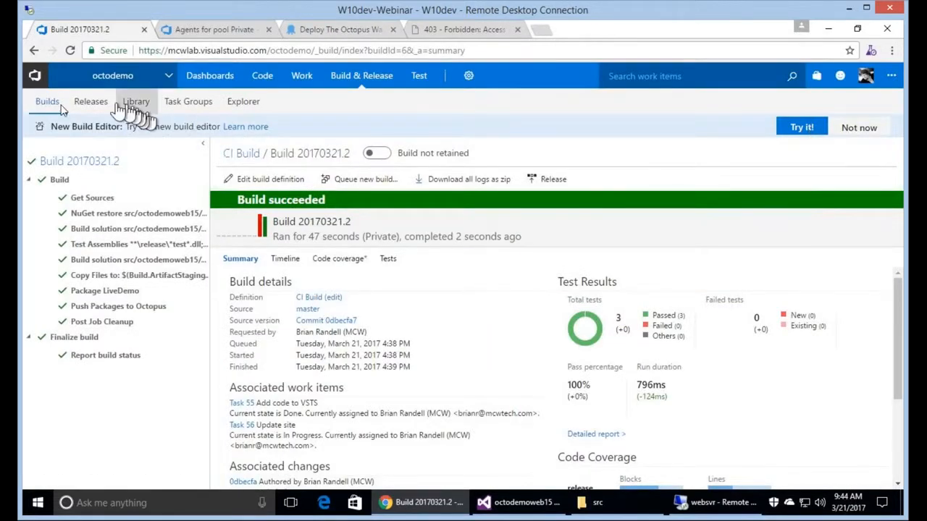
left_click(49, 102)
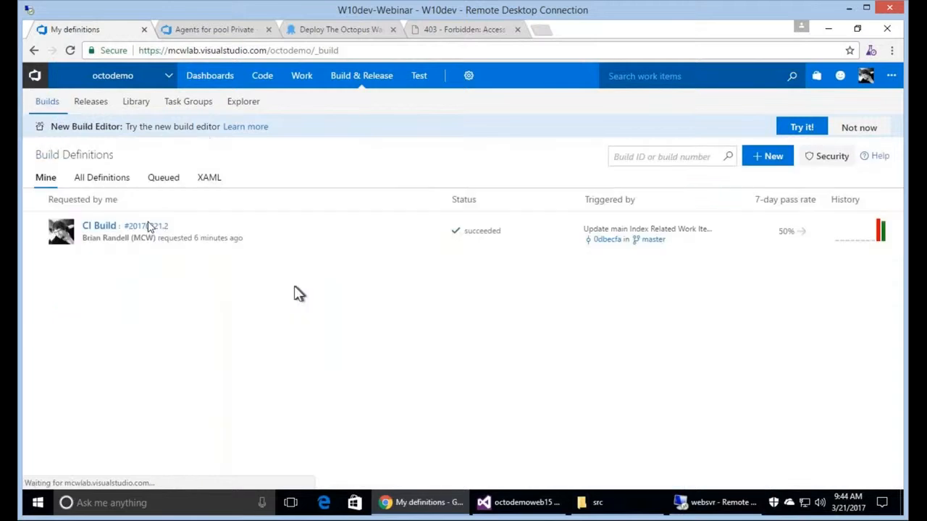
left_click(103, 230)
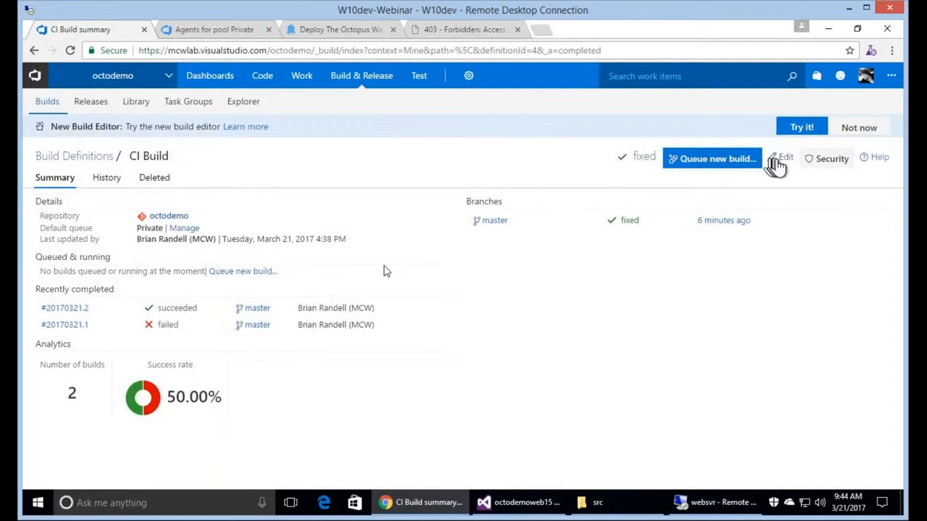
left_click(780, 158)
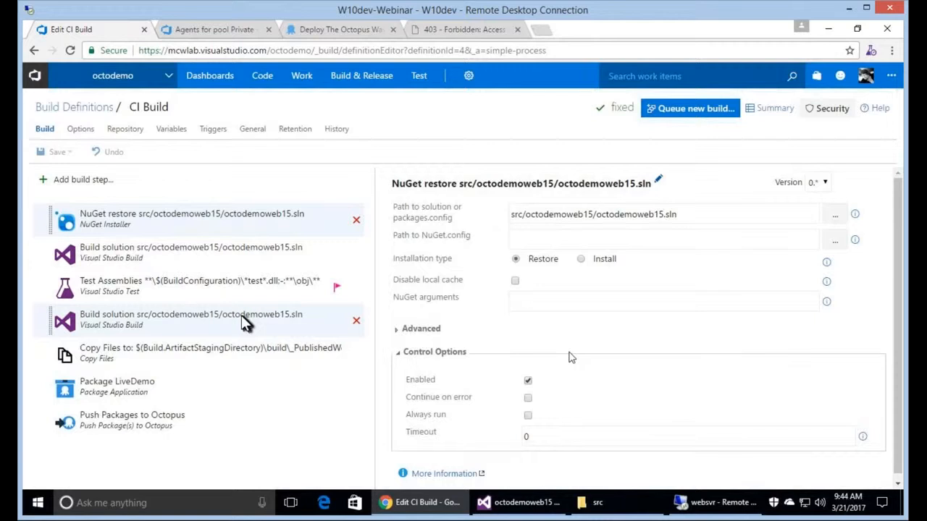
Review the build steps and restore the Copy Files source folder to end in \build\roslyn.
left_click(247, 324)
left_click(239, 346)
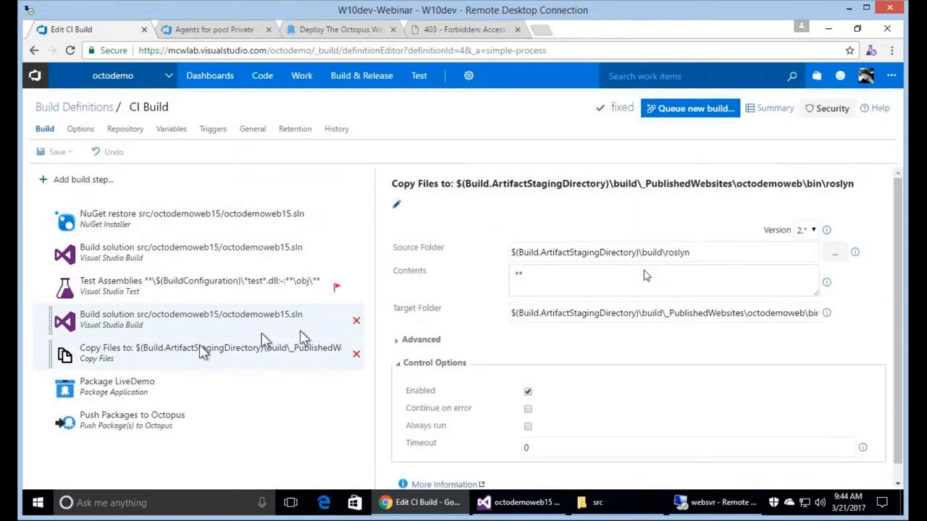
left_click(714, 253)
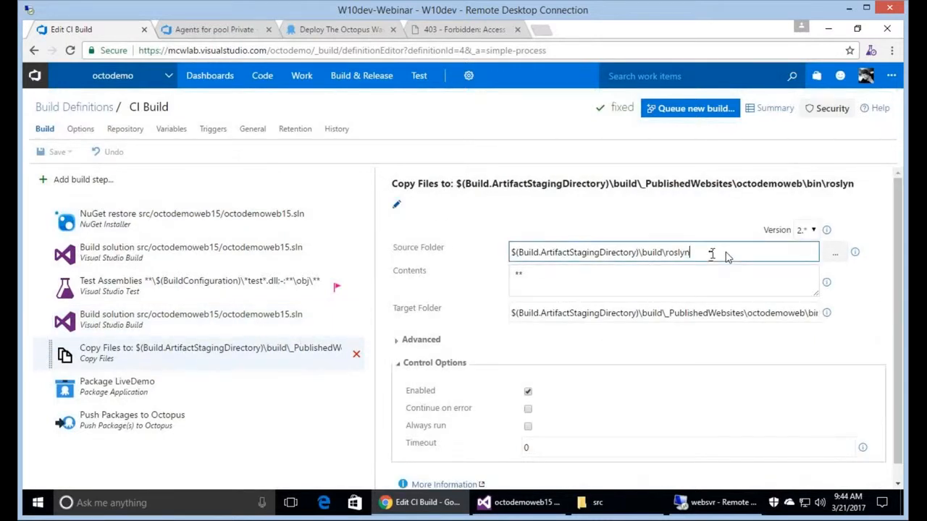
key("BackSpace")
key("BackSpace")
key("BackSpace")
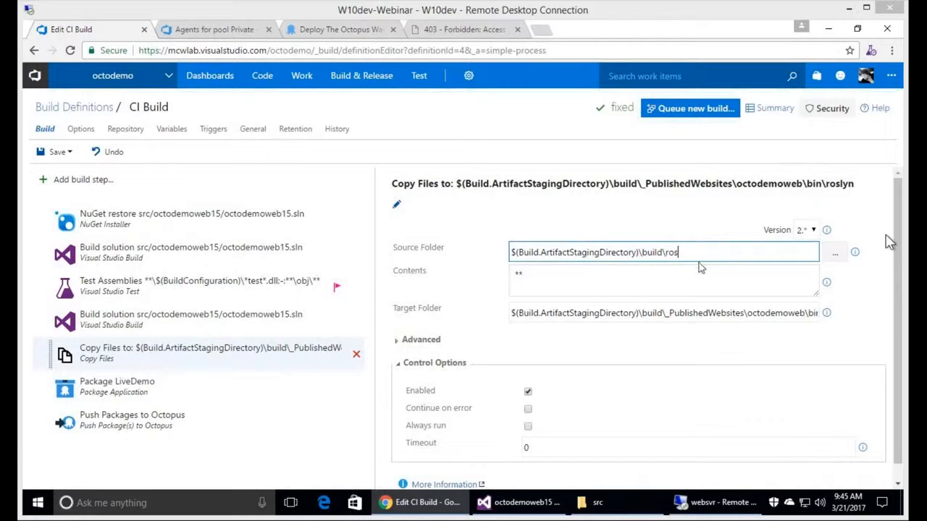
left_click(699, 262)
left_click(698, 253)
type("lyn")
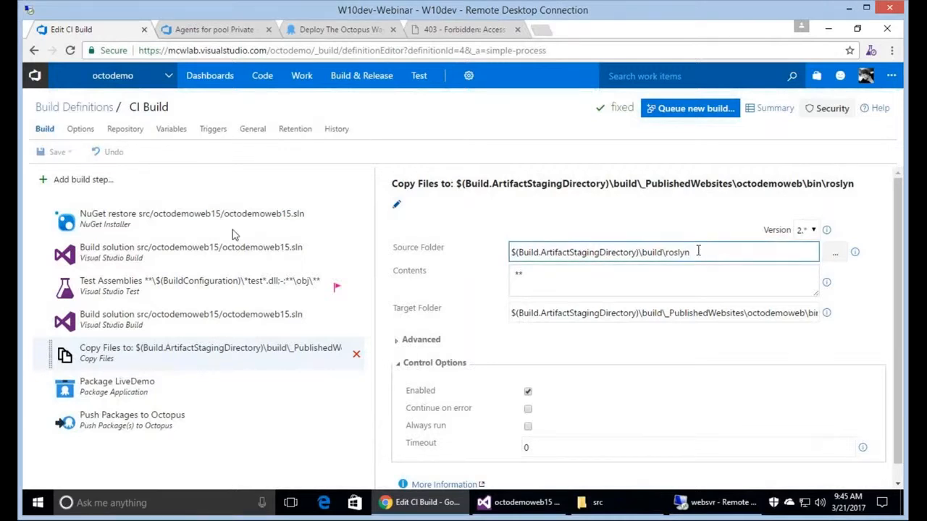
left_click(259, 257)
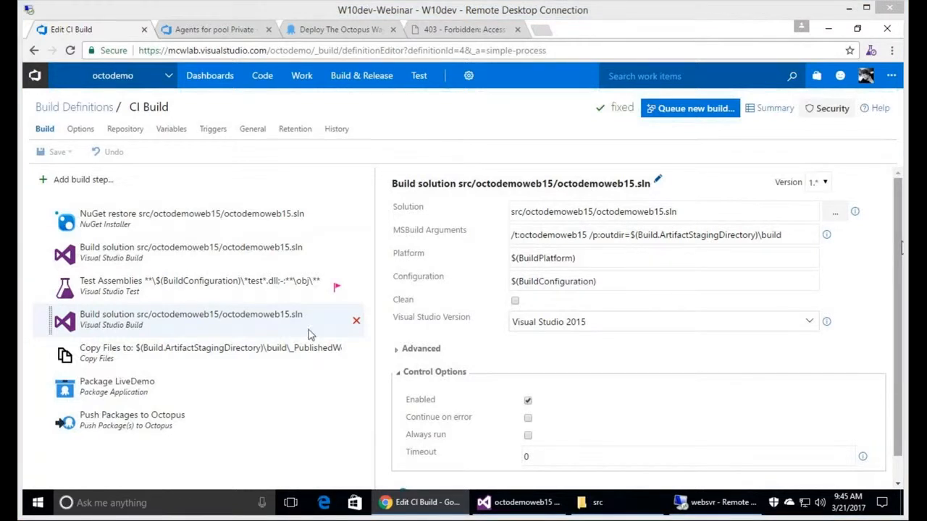
left_click(202, 354)
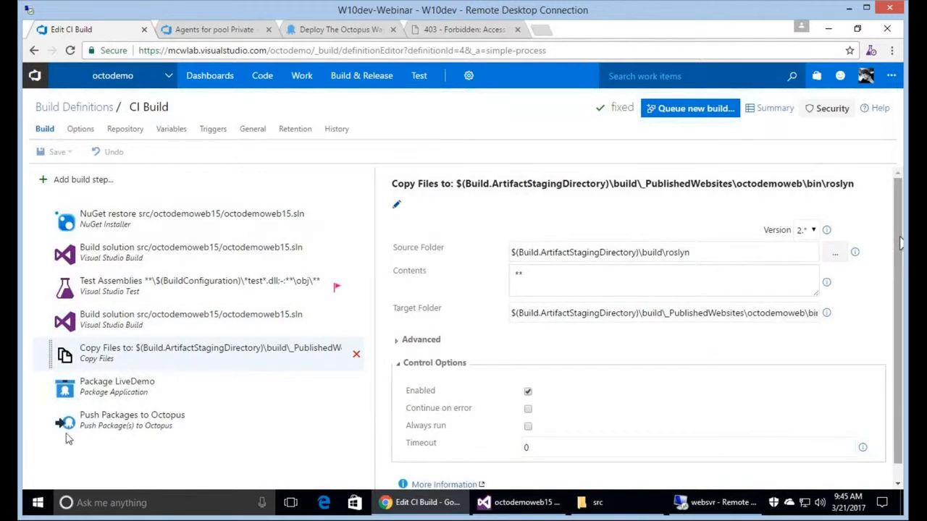
Append 15 to the Package LiveDemo source path, making it _PublishedWebsites\octodemoweb15.
left_click(173, 392)
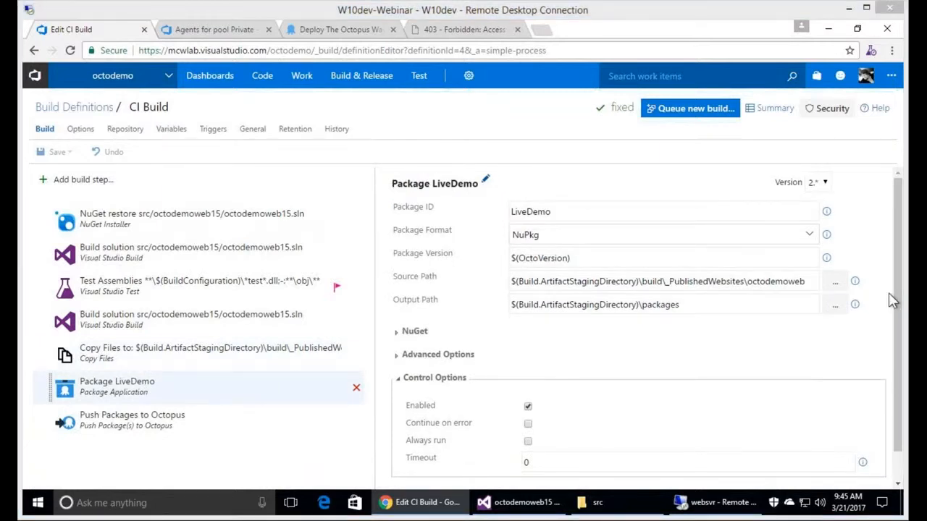
left_click(774, 283)
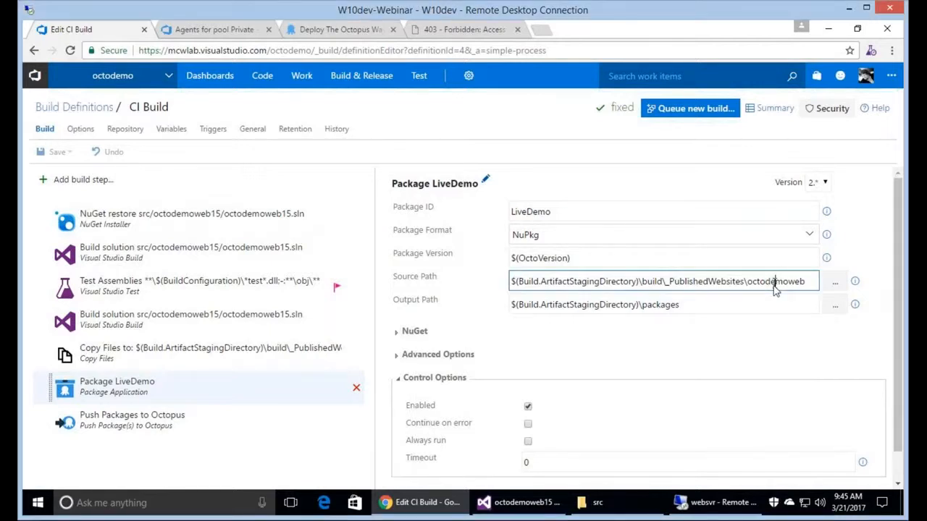
type("15")
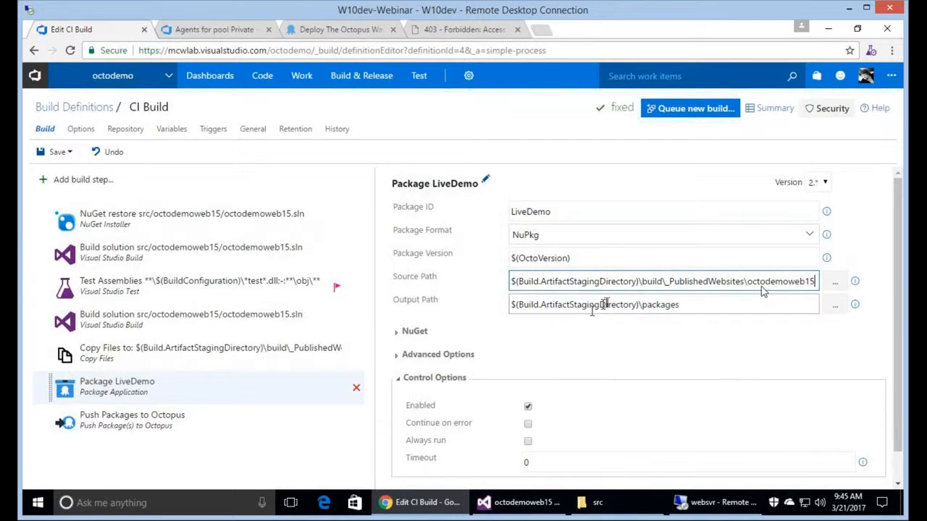
Save the CI Build definition with '#2' added to its note and queue build 20170321.3.
left_click(57, 153)
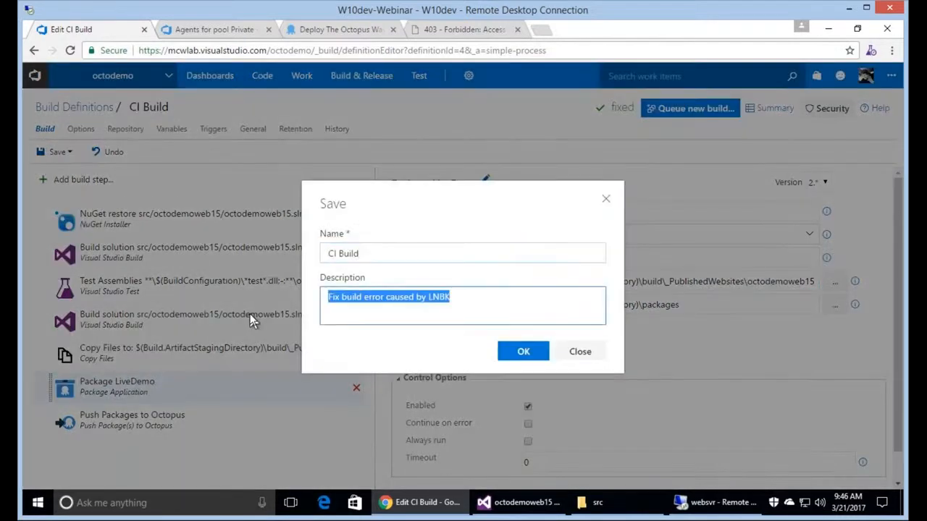
key("End")
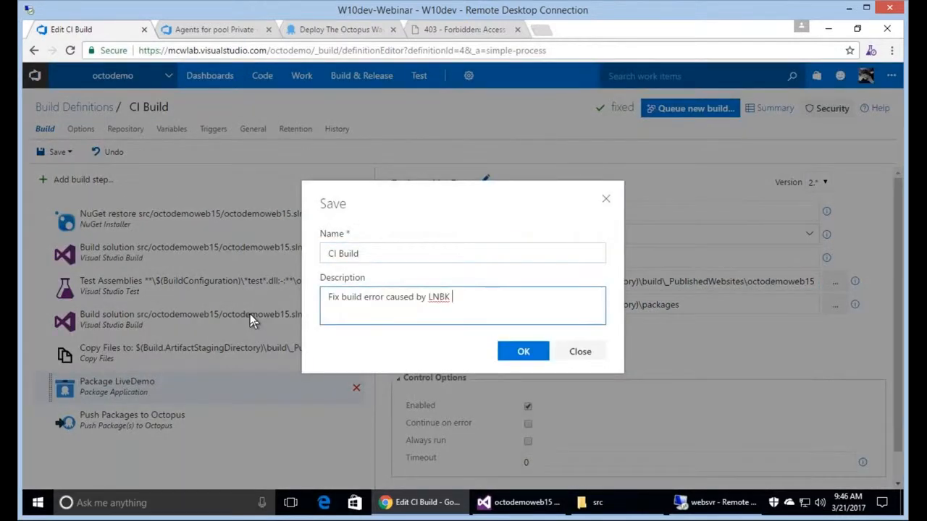
type("#2")
left_click(521, 350)
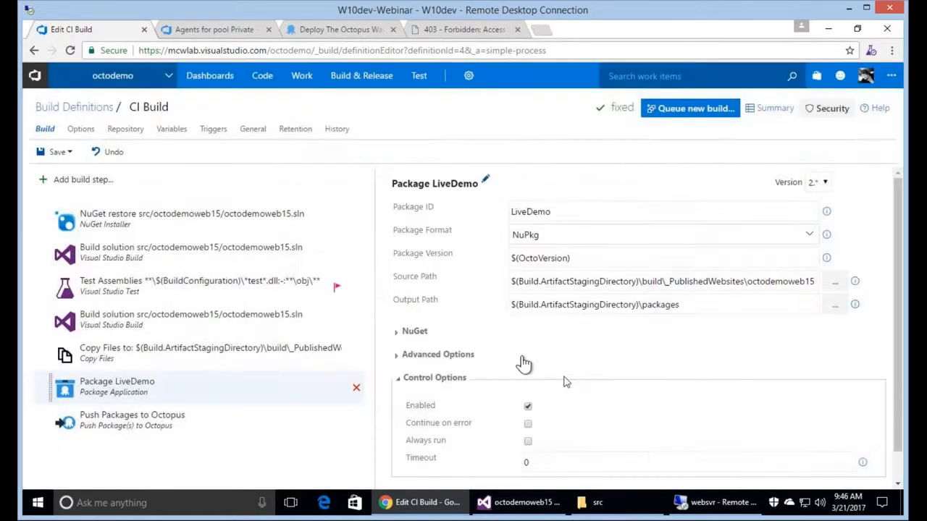
left_click(692, 110)
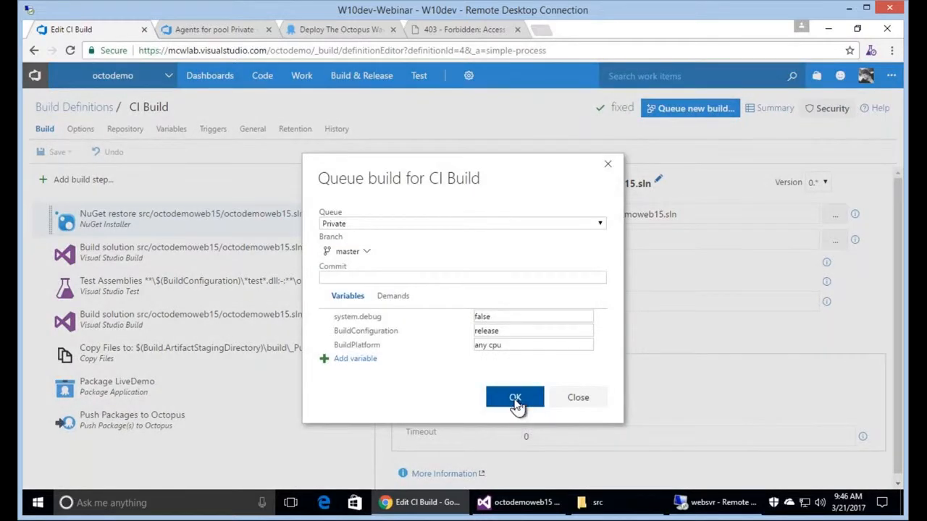
left_click(514, 400)
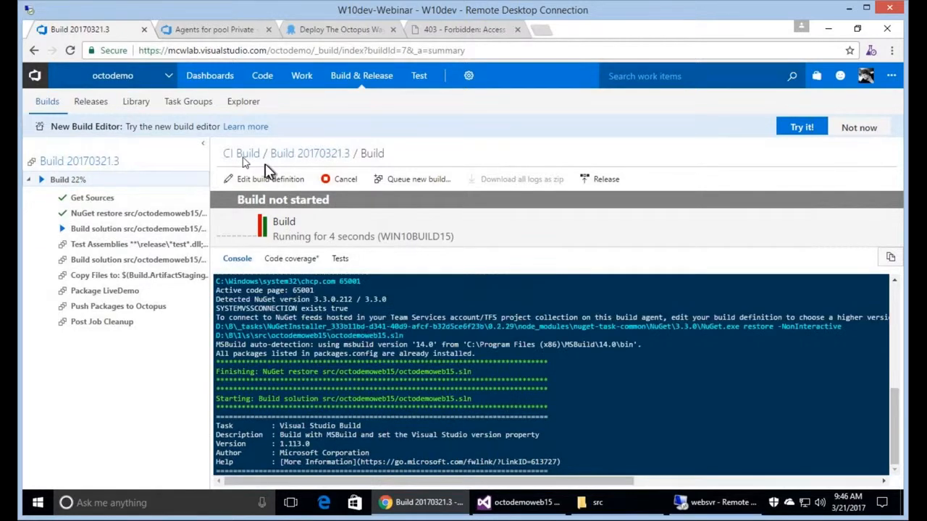
Review the previous build 20170321.2 summary from the CI Build definition.
left_click(244, 159)
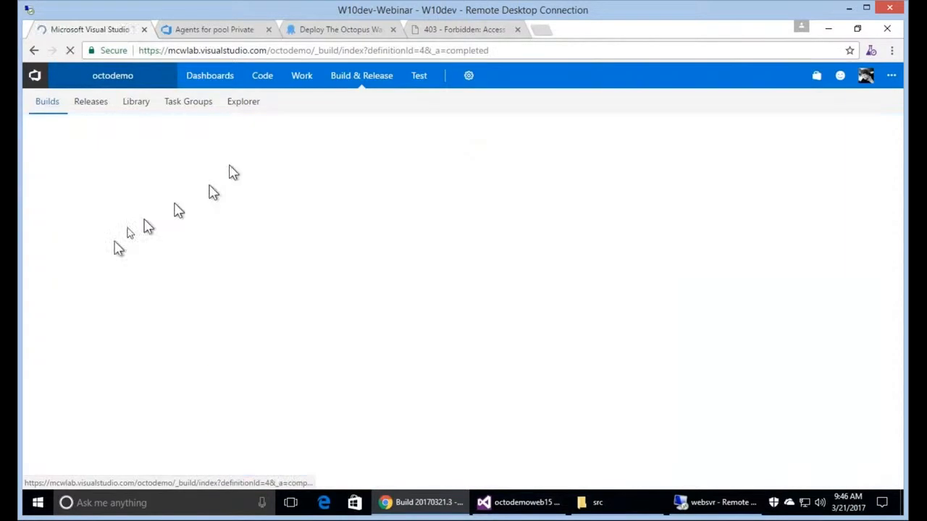
left_click(66, 326)
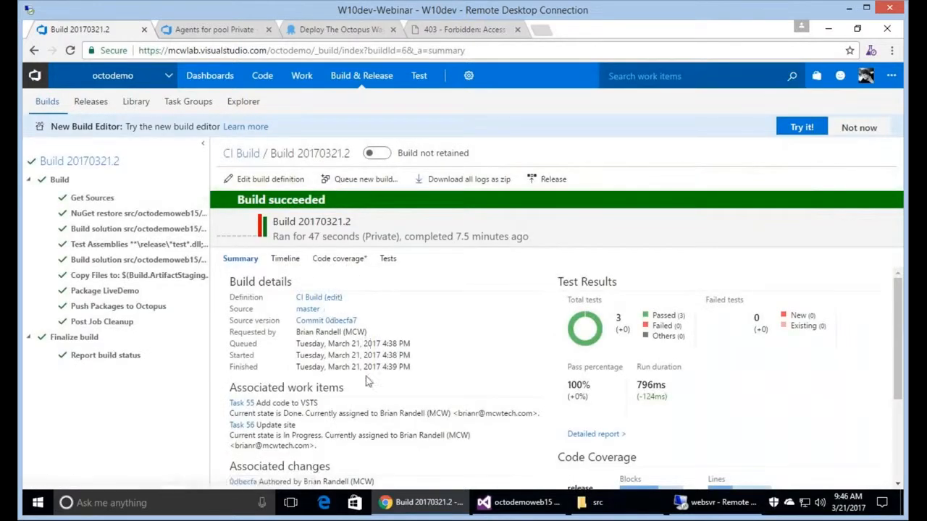
scroll(369, 365, "down", 2)
scroll(366, 384, "up", 1)
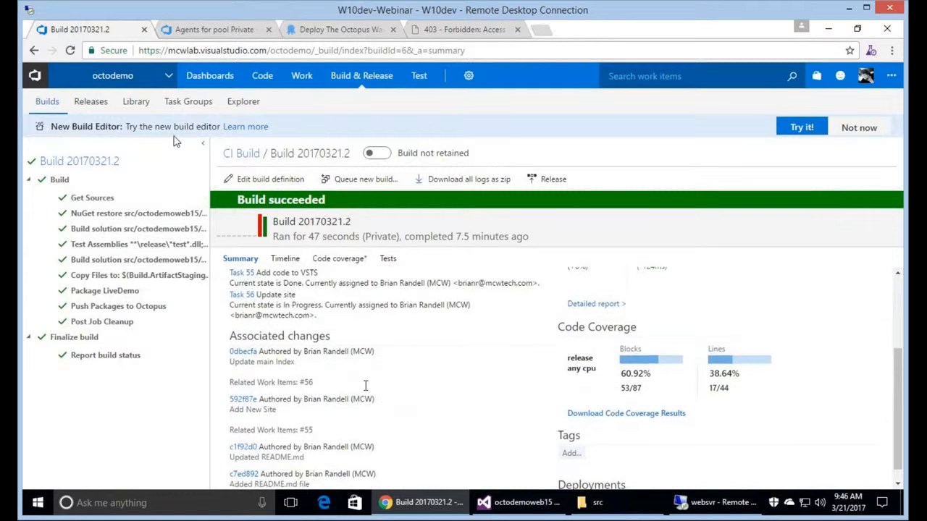
scroll(366, 386, "up", 2)
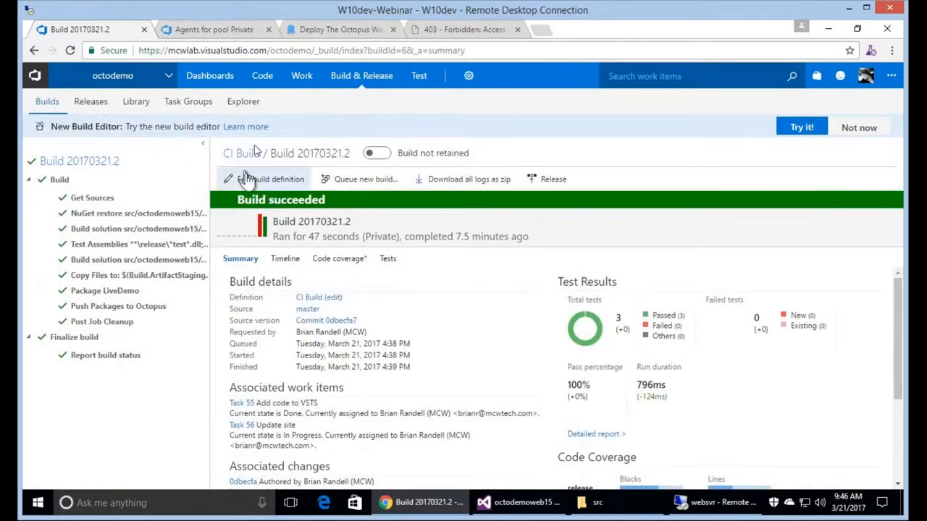
left_click(235, 152)
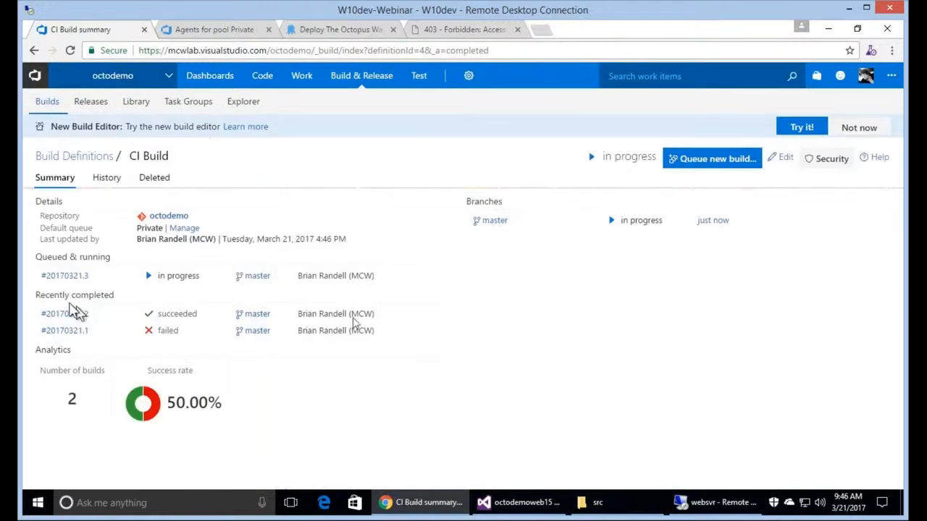
Inspect build 20170321.3's Copy Files, Build and Package logs, then the Private pool's agent requests.
left_click(66, 277)
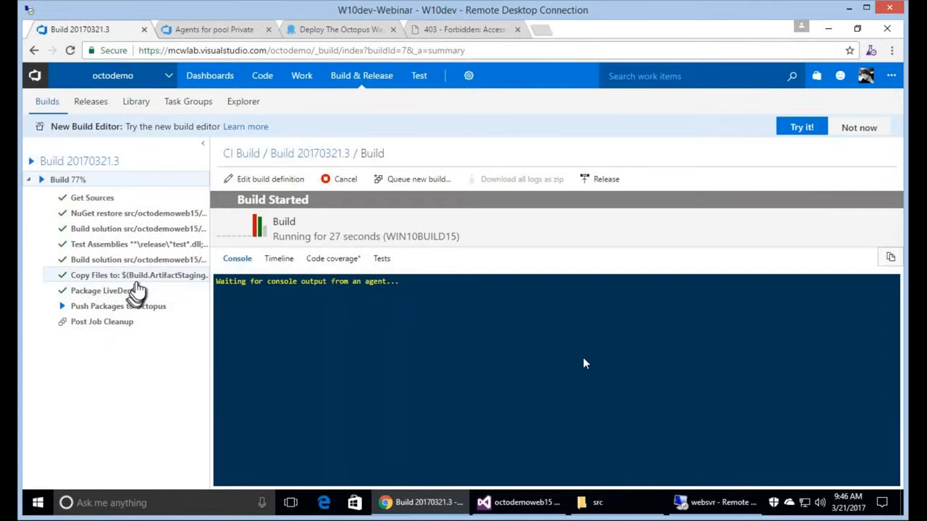
left_click(136, 279)
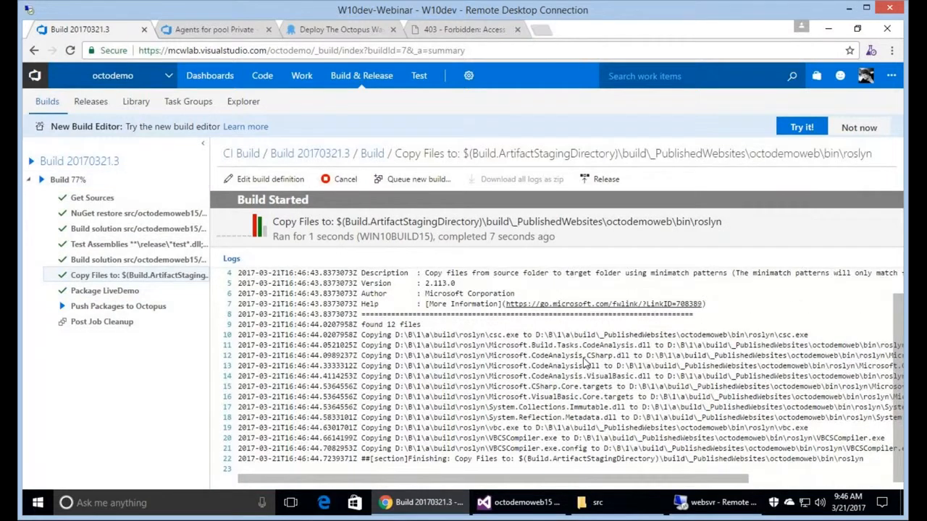
left_click(176, 262)
left_click(137, 293)
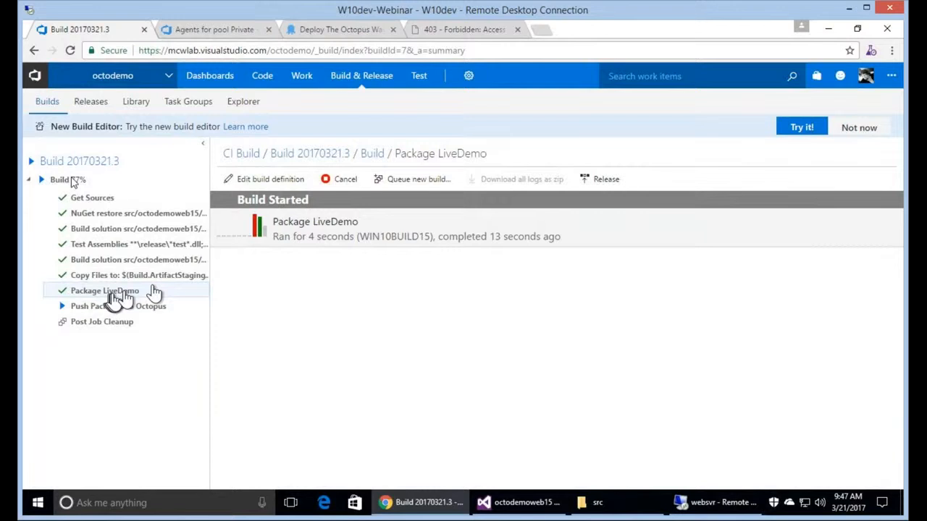
left_click(73, 182)
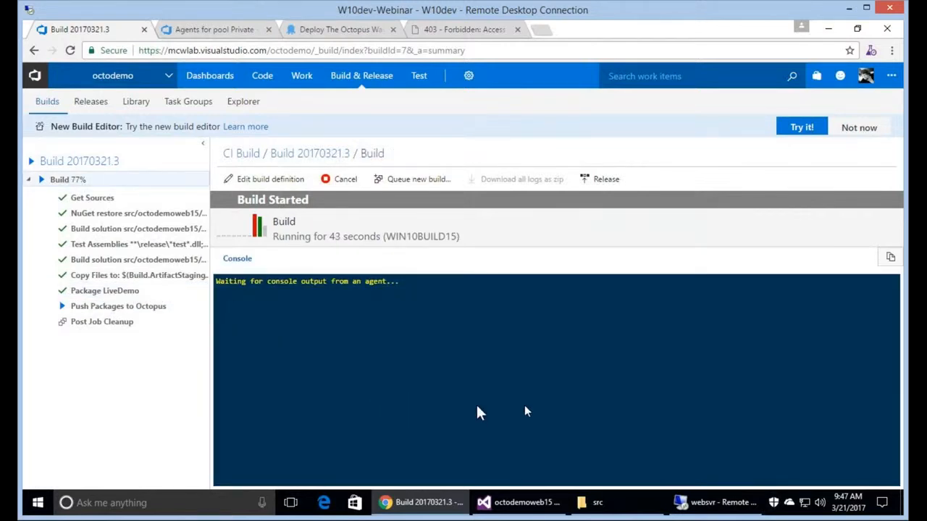
left_click(231, 35)
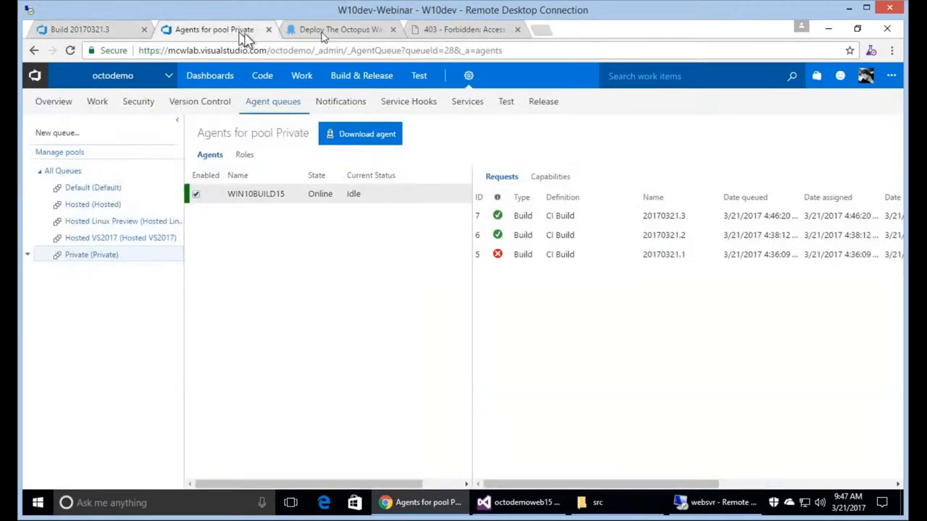
Create Octopus release 0.0.12 with the notes 'This will work, really!'.
left_click(324, 32)
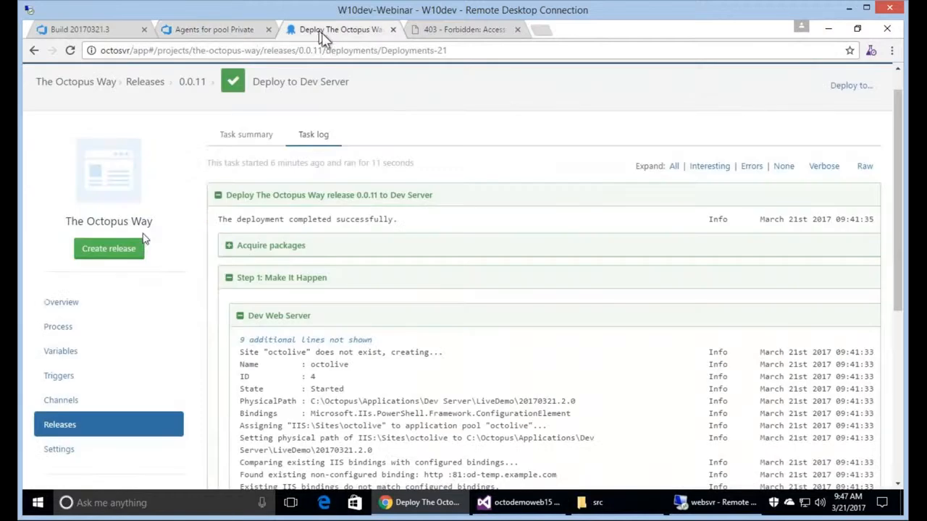
left_click(107, 250)
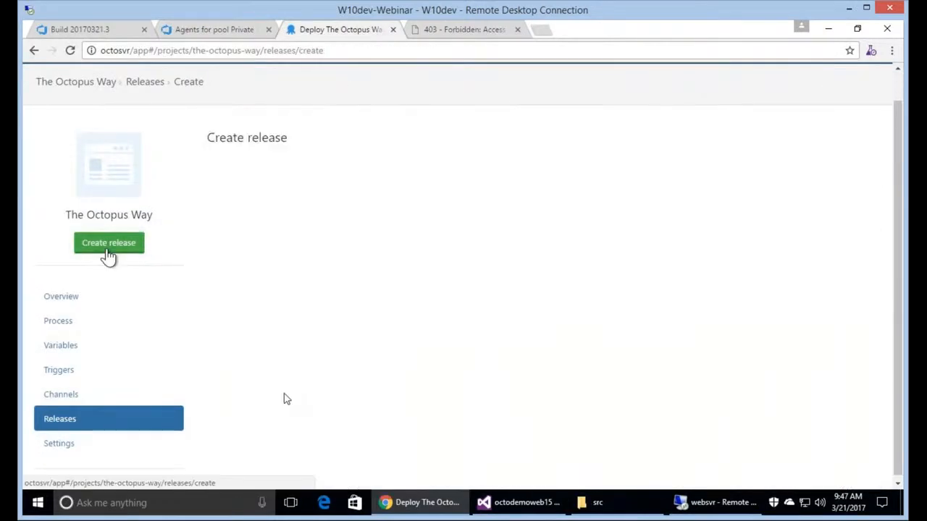
left_click(280, 389)
type("This")
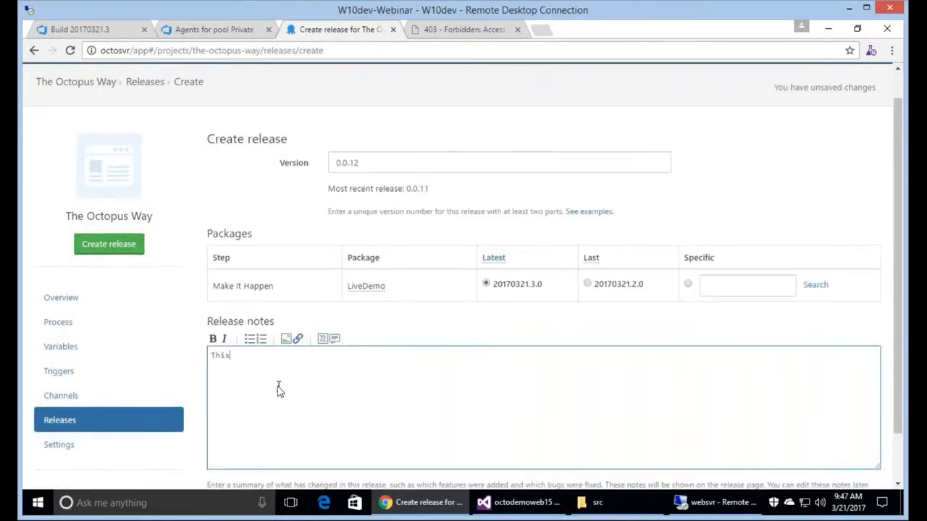
type(" will work, really!")
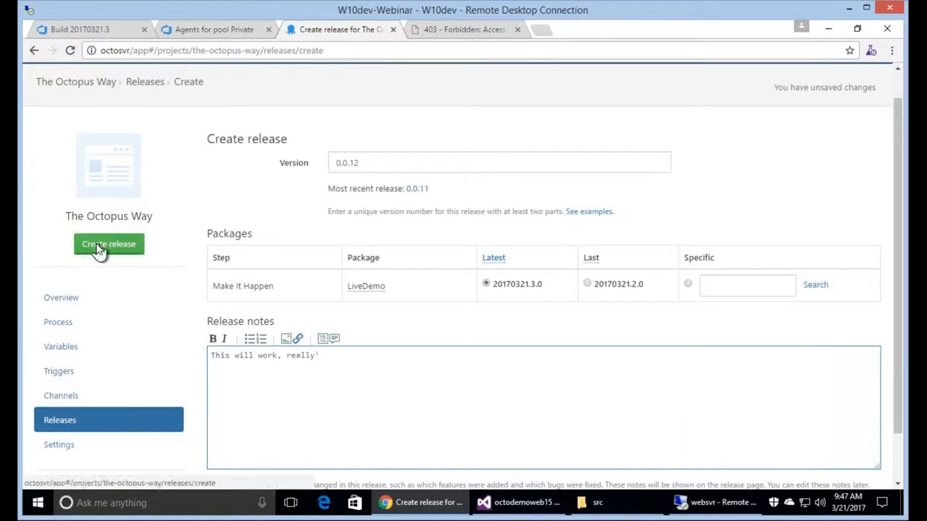
left_click(99, 249)
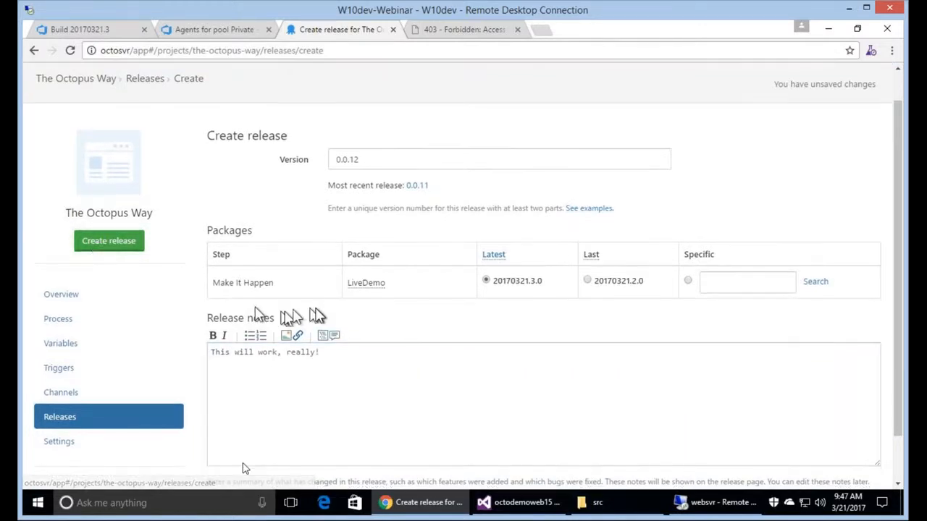
scroll(254, 467, "down", 1)
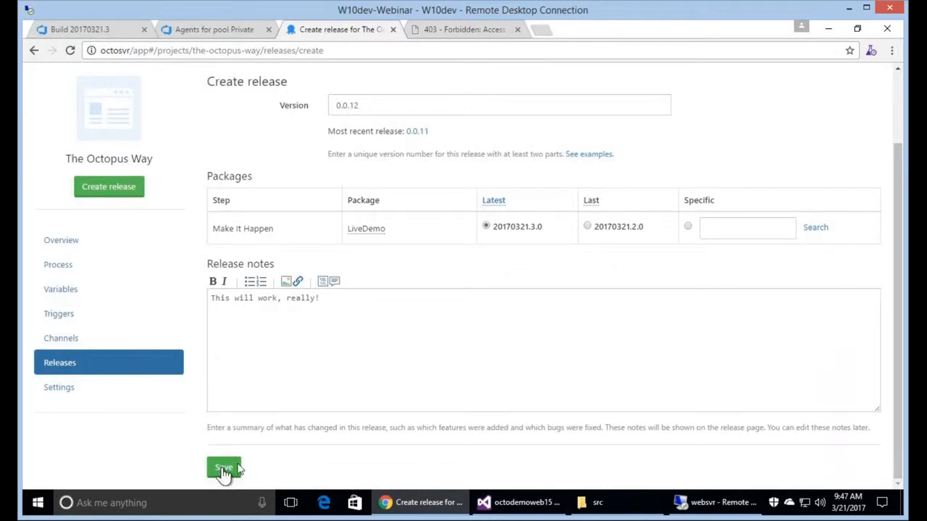
left_click(225, 470)
Deploy release 0.0.12 to Dev Server now.
left_click(268, 168)
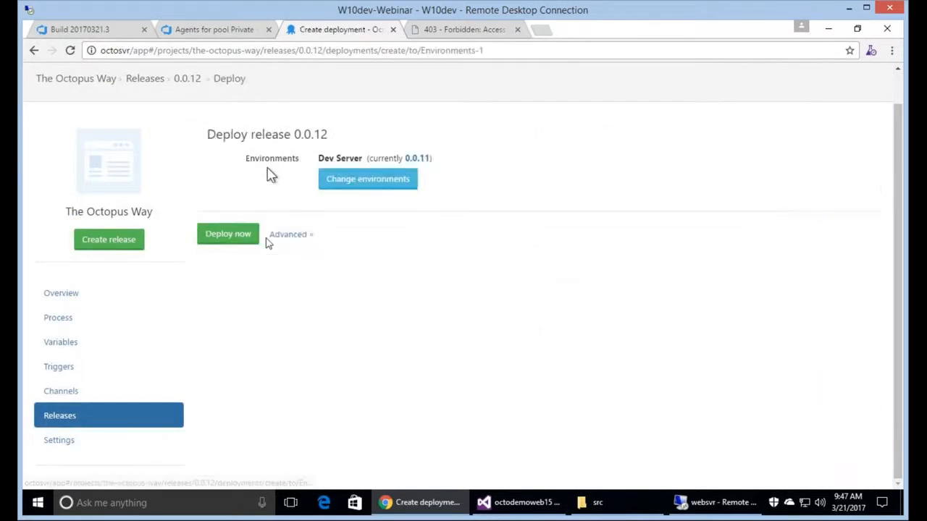
left_click(255, 238)
scroll(457, 407, "down", 1)
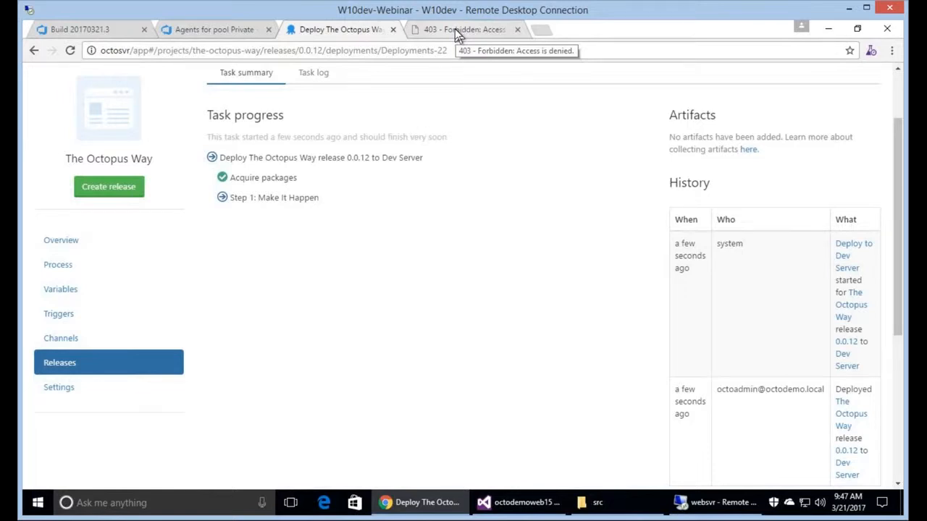
Reload the websvr:32670 tab, which now shows an ASP.NET runtime Server Error.
left_click(454, 29)
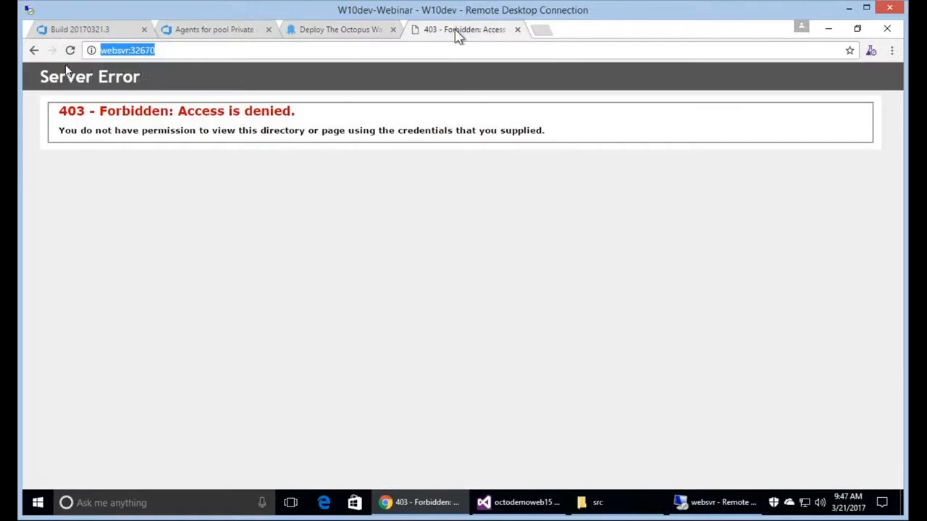
left_click(70, 53)
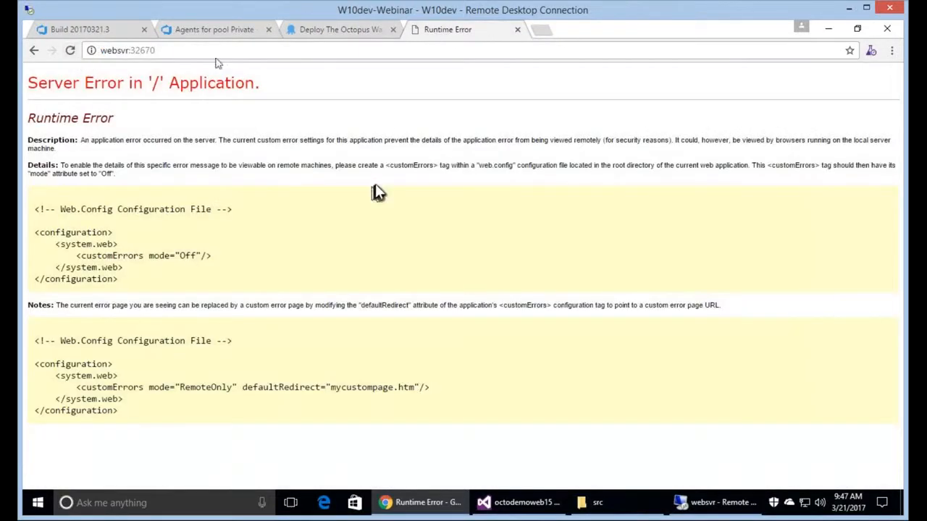
left_click(221, 52)
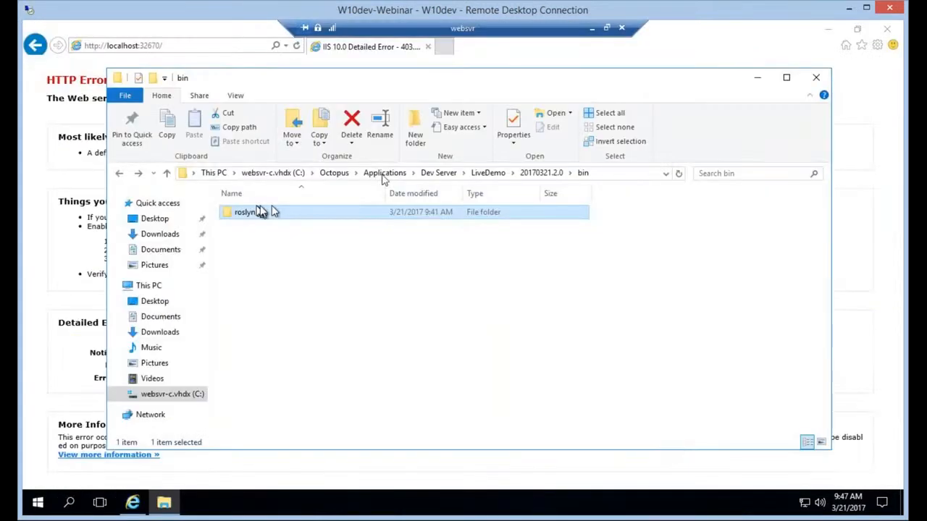
Open the Dev Server\LiveDemo\20170321.3.0\bin folder and confirm it has 36 files and no roslyn folder.
left_click(383, 173)
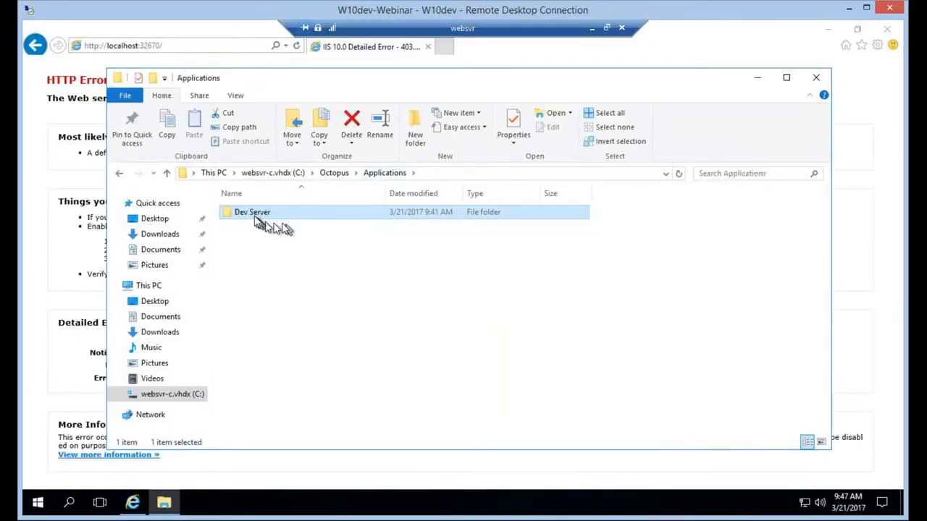
double_click(255, 214)
double_click(259, 232)
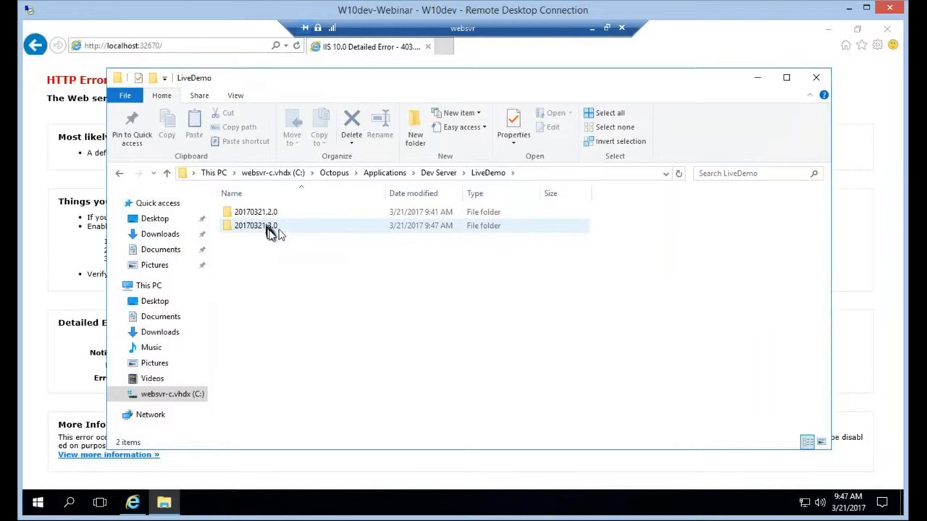
left_click(279, 229)
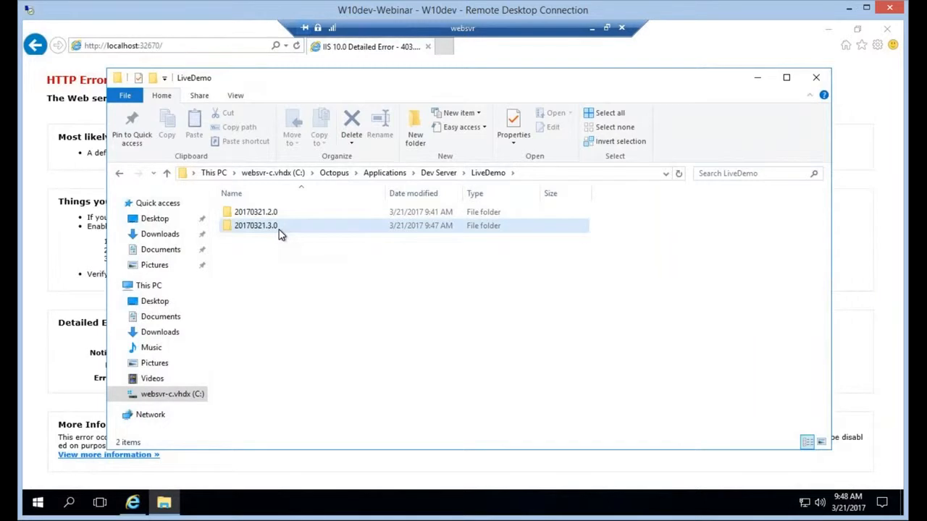
double_click(279, 230)
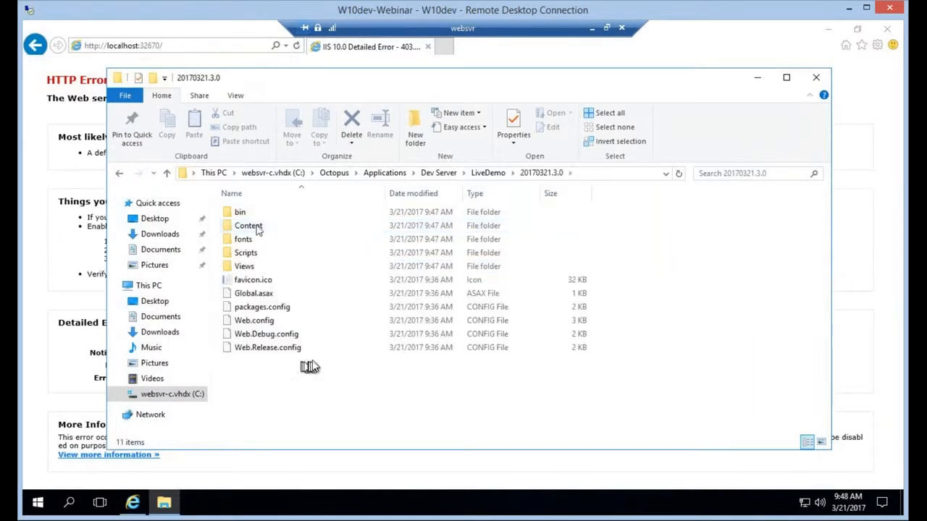
double_click(253, 214)
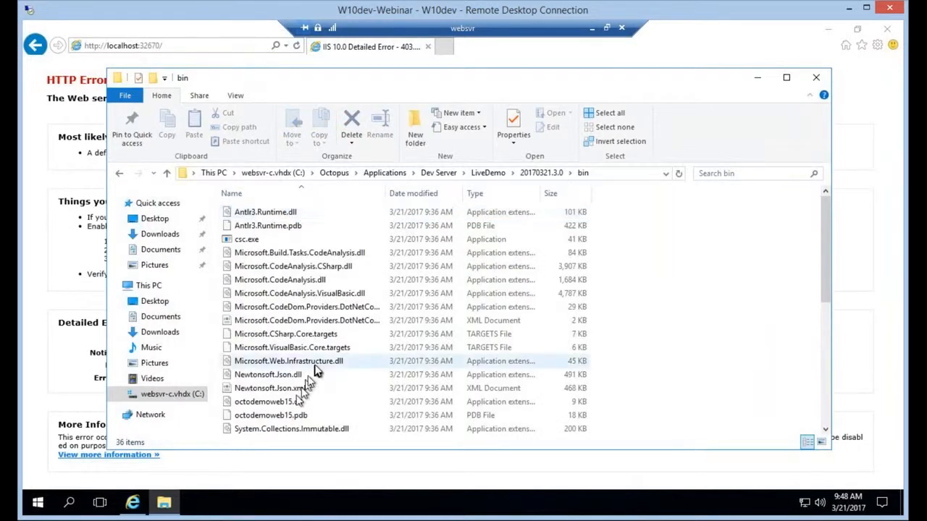
scroll(315, 370, "down", 7)
scroll(321, 359, "up", 7)
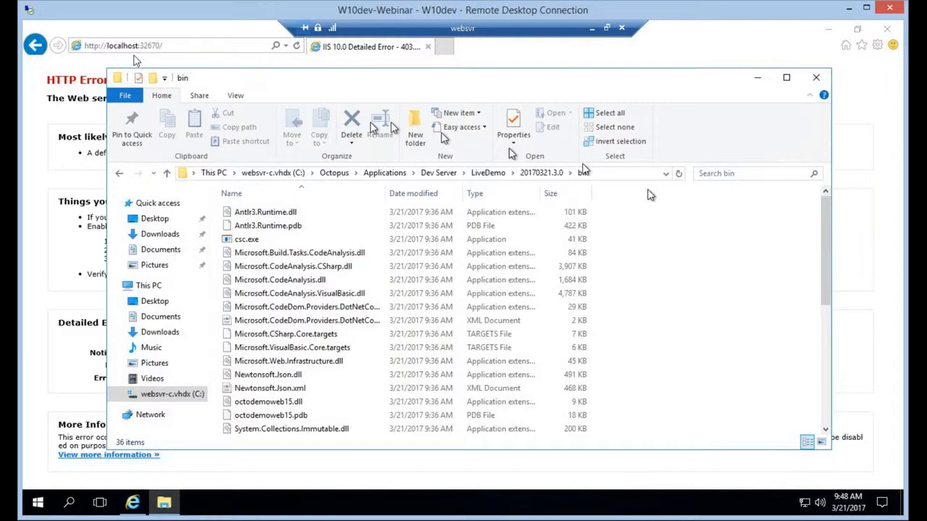
Switch back to the Internet Explorer 403.14 error page, then return to the bin folder.
left_click(456, 65)
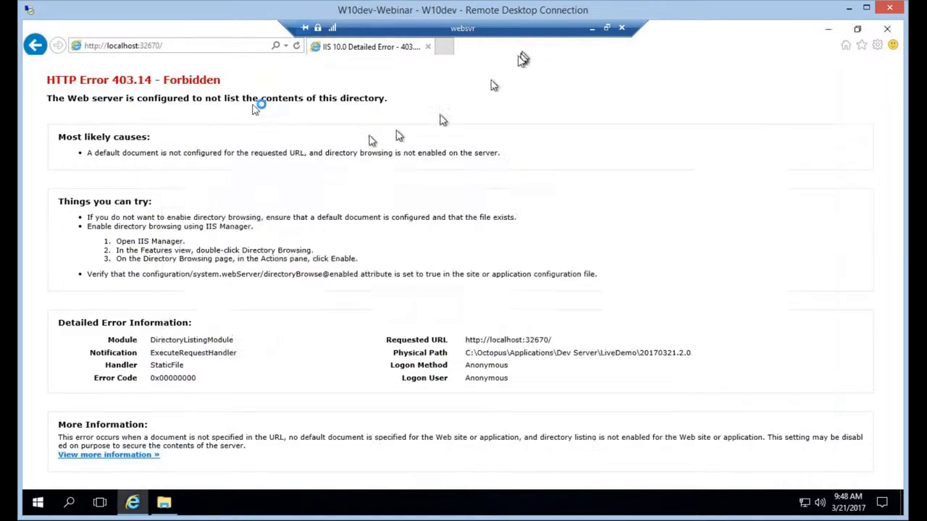
key("alt+Tab")
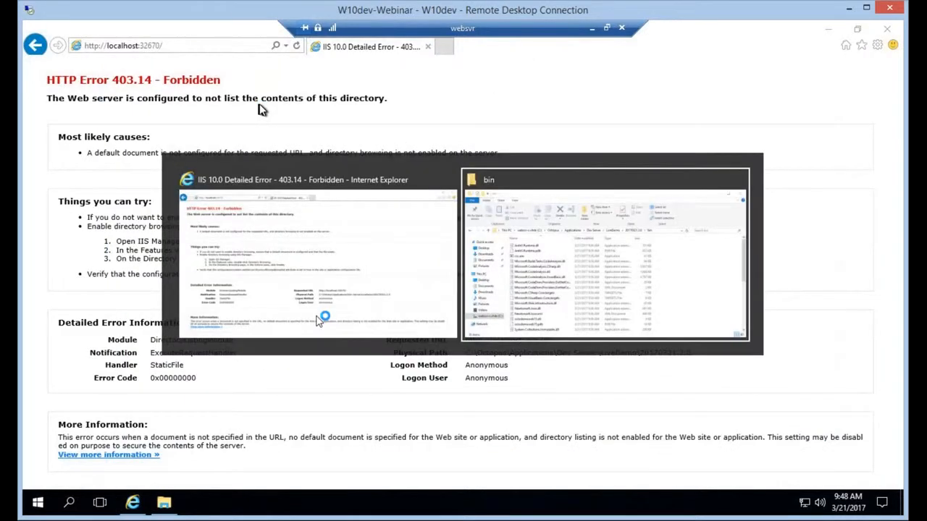
key("alt+Tab")
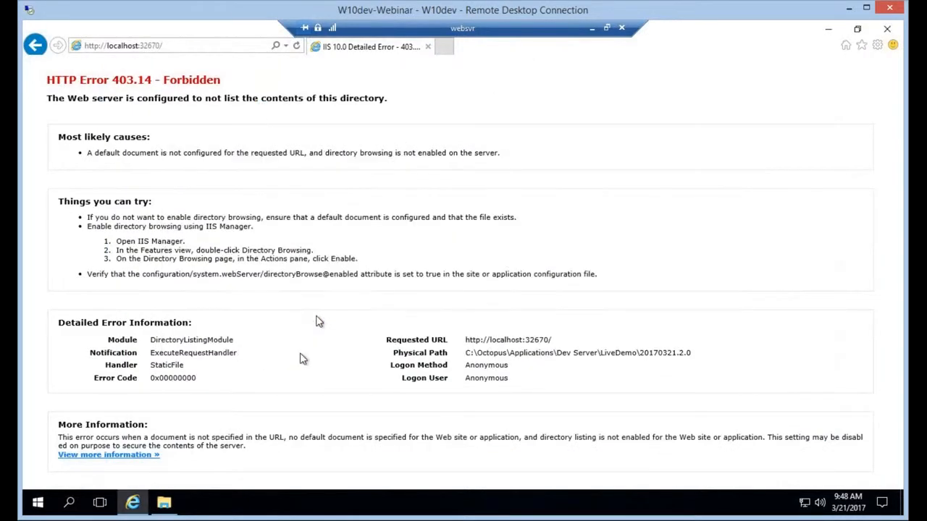
left_click(163, 502)
Return to the local desktop and open the CI Build definition for editing from build 20170321.3.
left_click(591, 29)
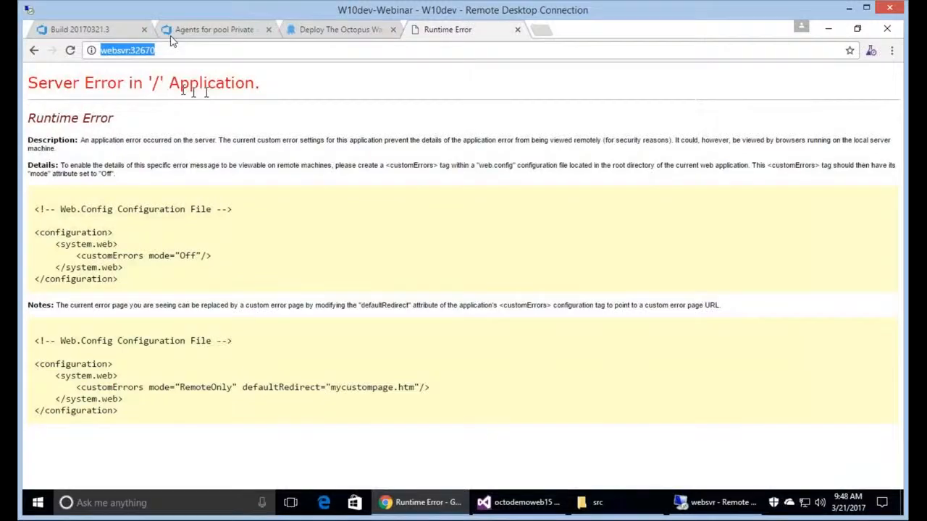
left_click(93, 33)
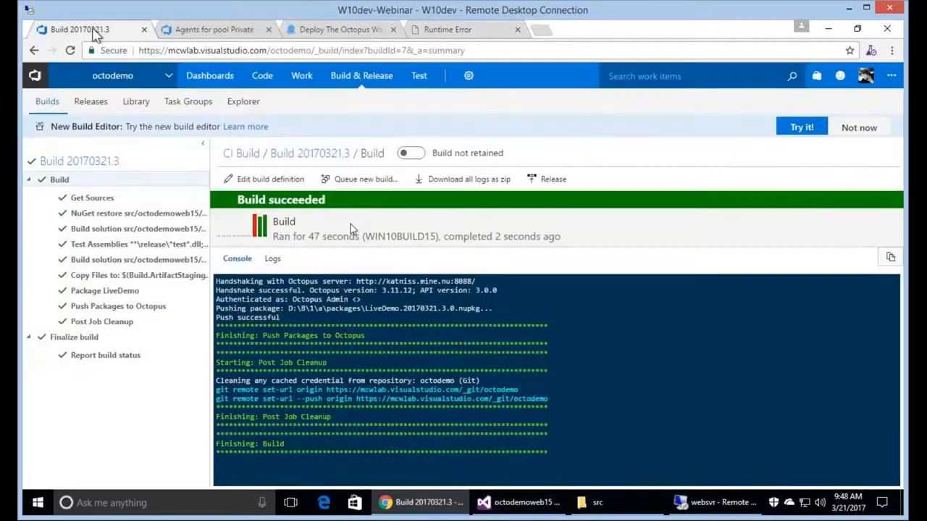
left_click(317, 155)
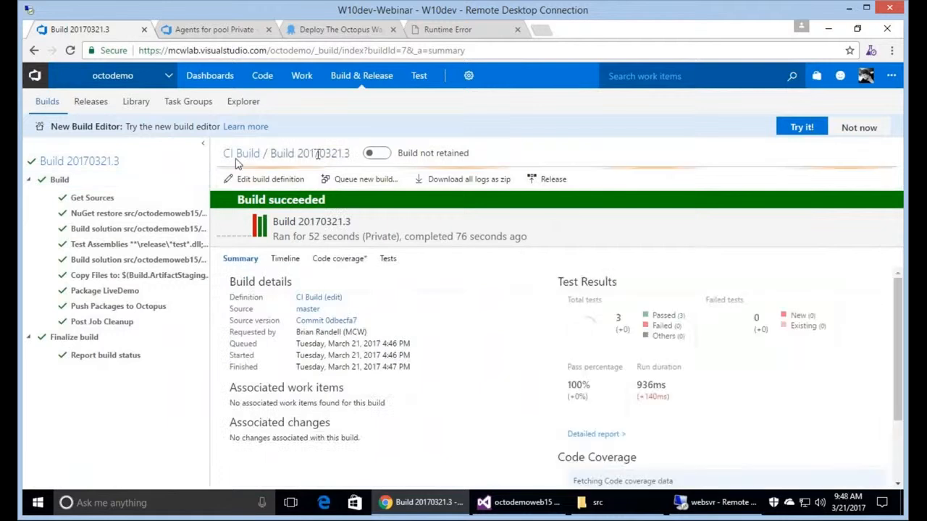
left_click(239, 154)
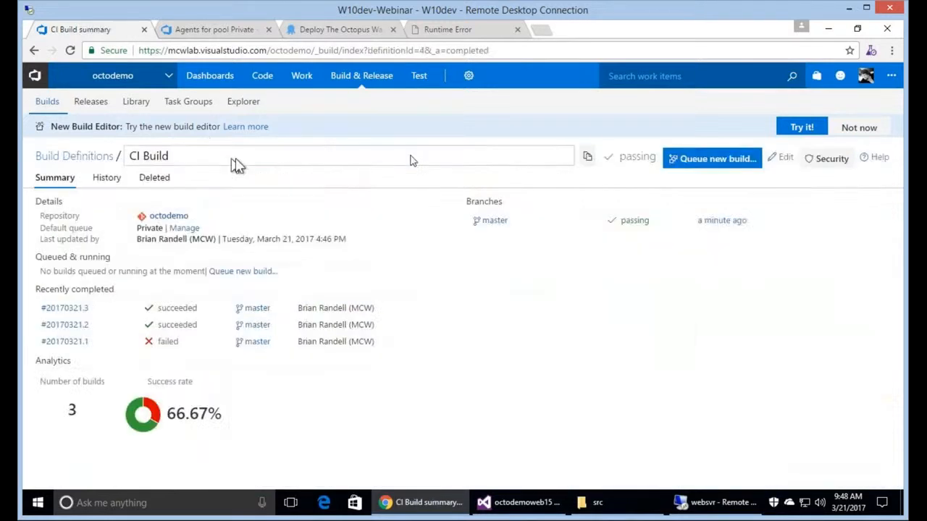
left_click(782, 161)
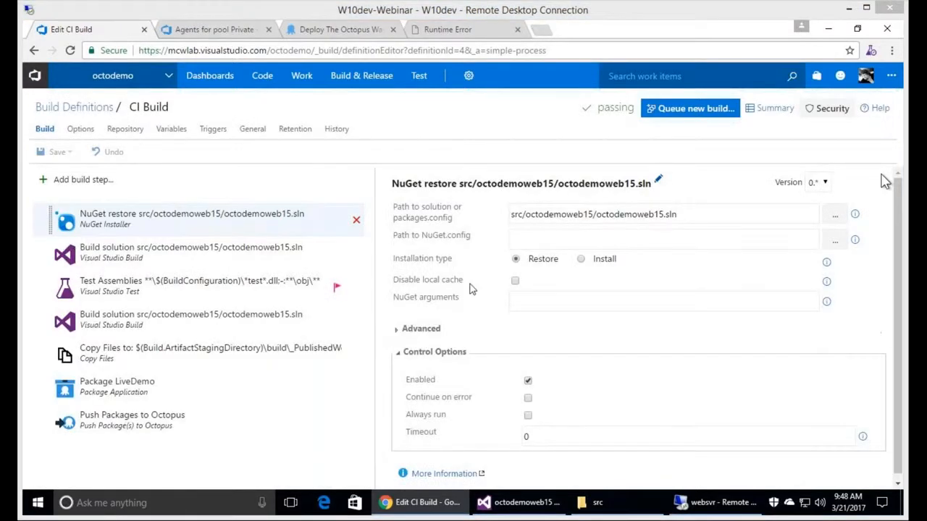
Correct the Copy Files target folder to _PublishedWebsites\octodemoweb15\bin\roslyn.
left_click(362, 321)
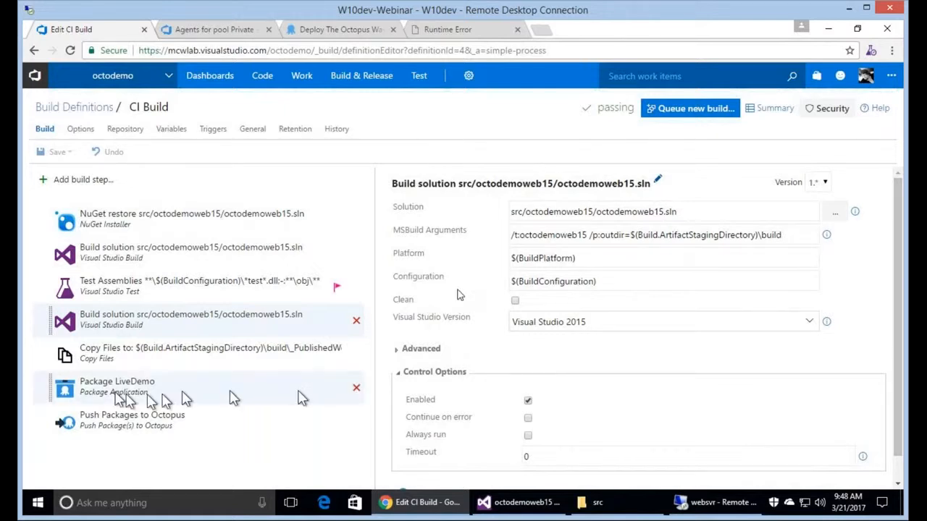
left_click(137, 355)
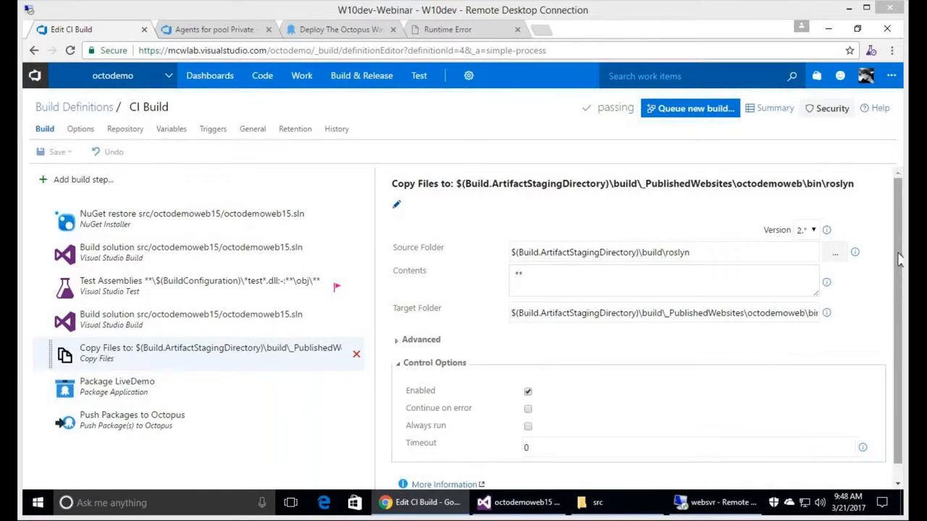
left_click(805, 317)
type("15")
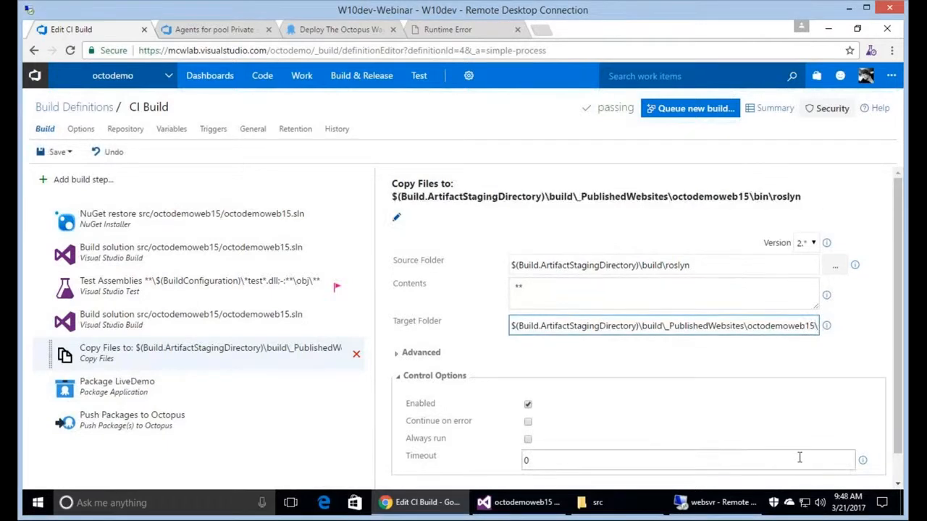
key("End")
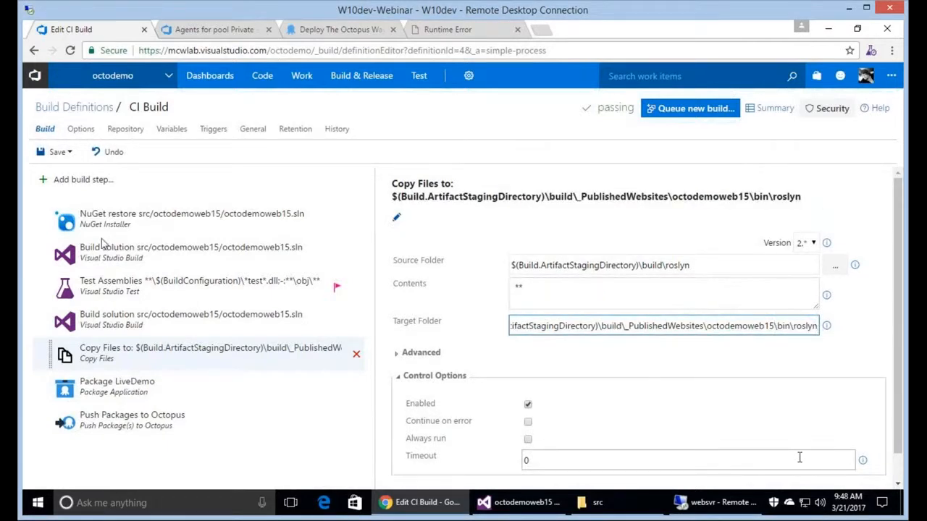
key("Home")
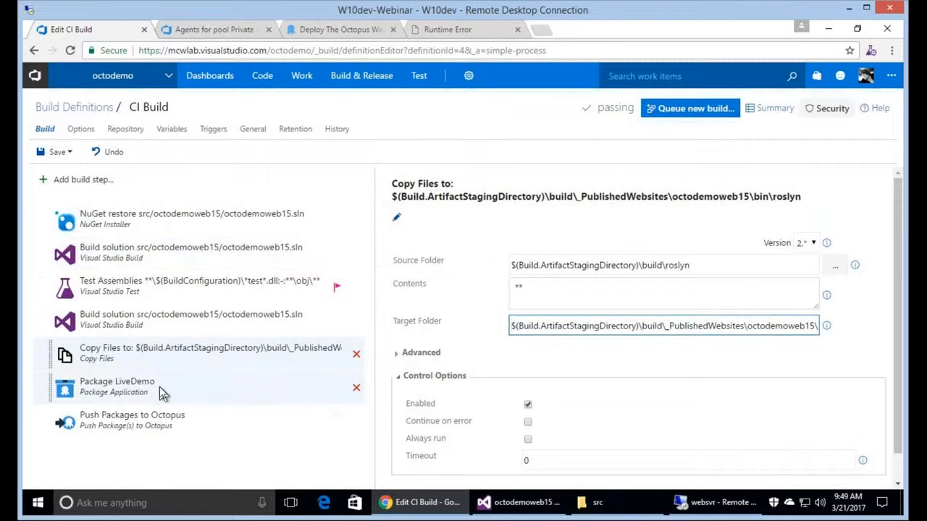
left_click(162, 391)
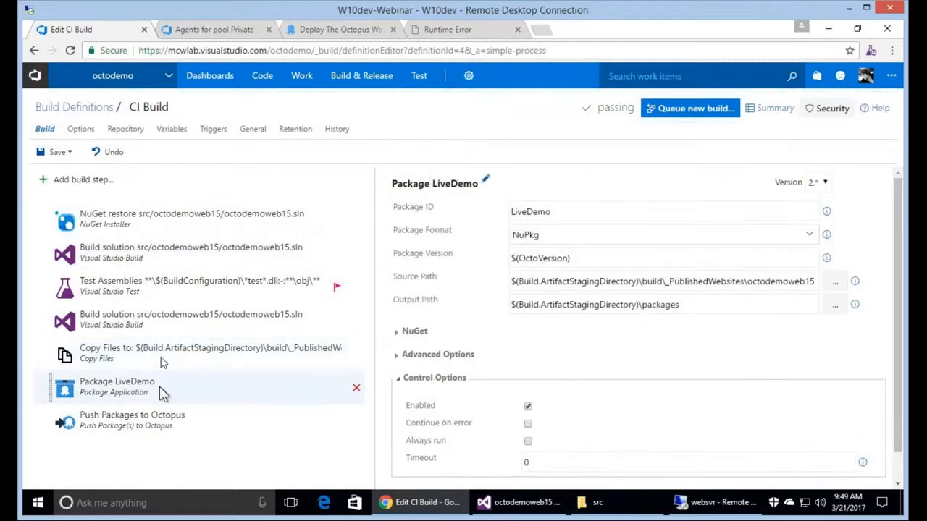
left_click(162, 359)
Save the CI Build definition, changing the note's trailing #2 to #3.
left_click(56, 152)
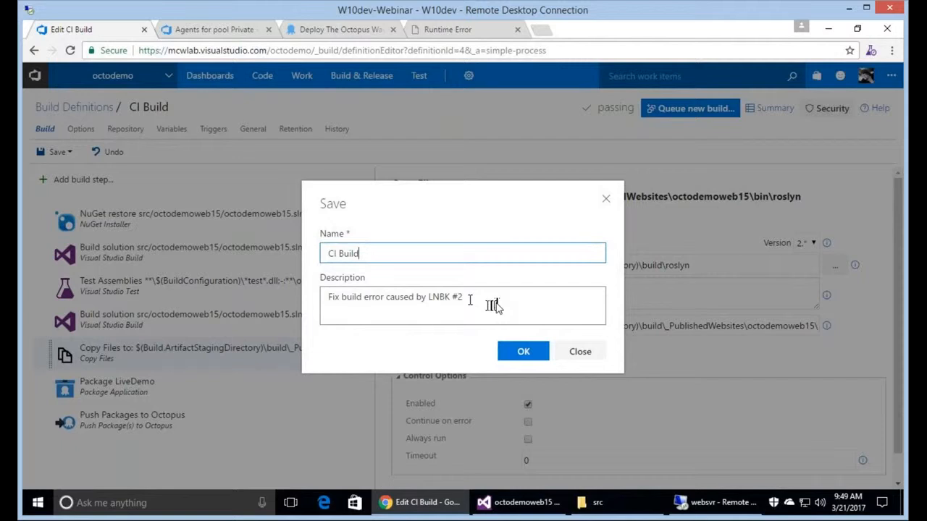
left_click(494, 306)
key("BackSpace")
type("3")
left_click(539, 354)
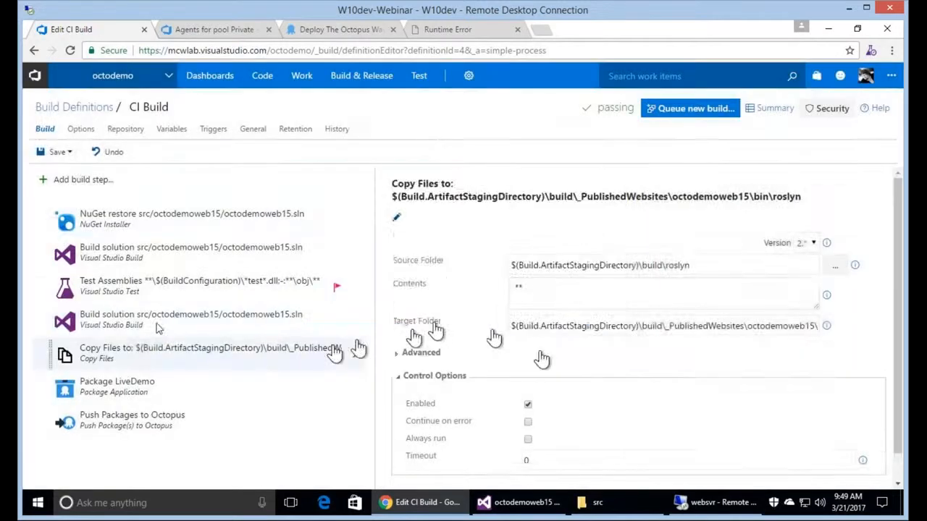
Add Create Octopus Release and Deploy Octopus Release steps from the Deploy tasks.
left_click(80, 179)
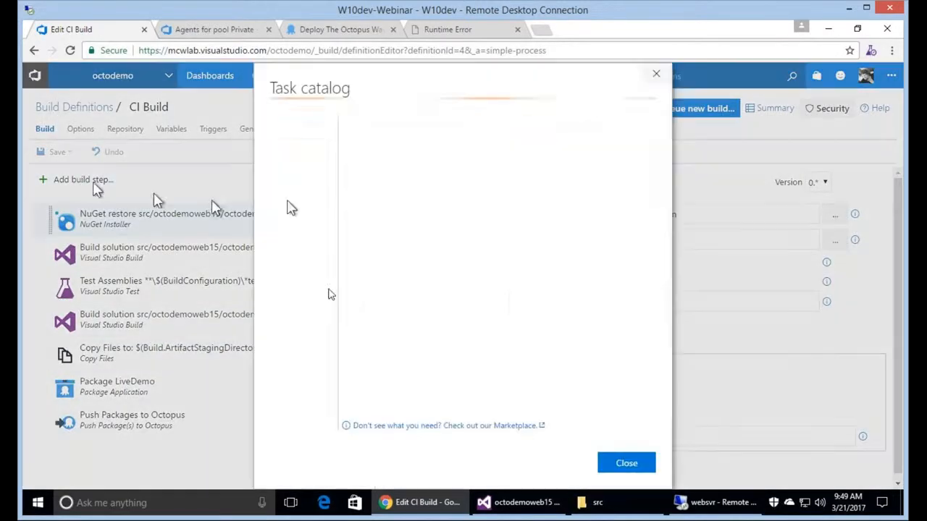
left_click(281, 210)
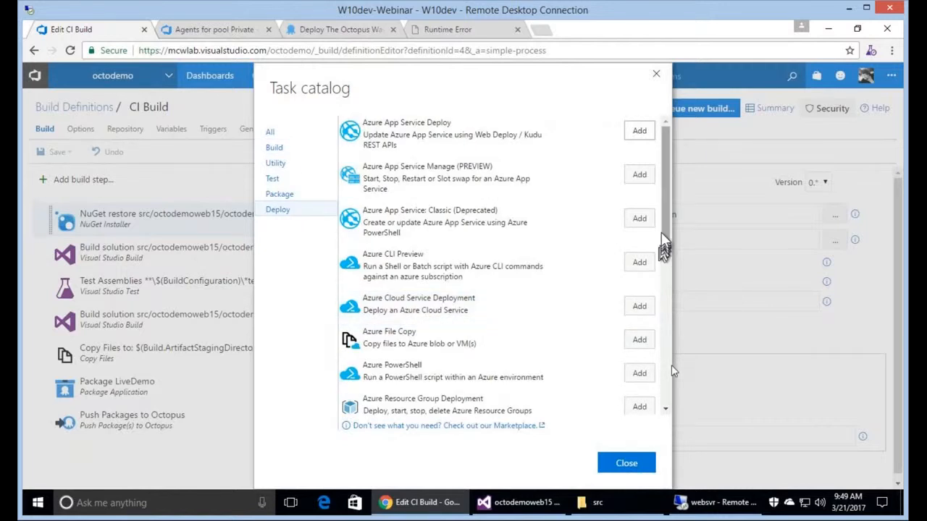
scroll(660, 253, "down", 10)
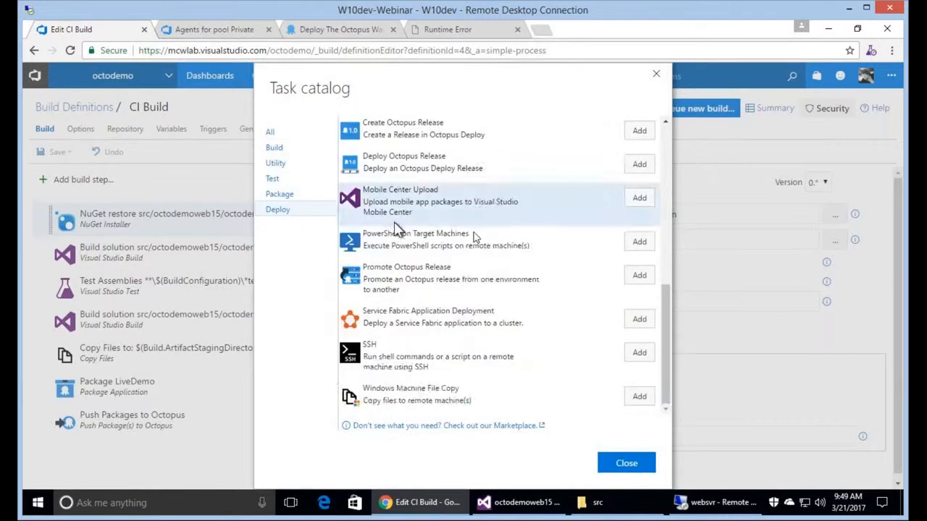
scroll(473, 232, "up", 3)
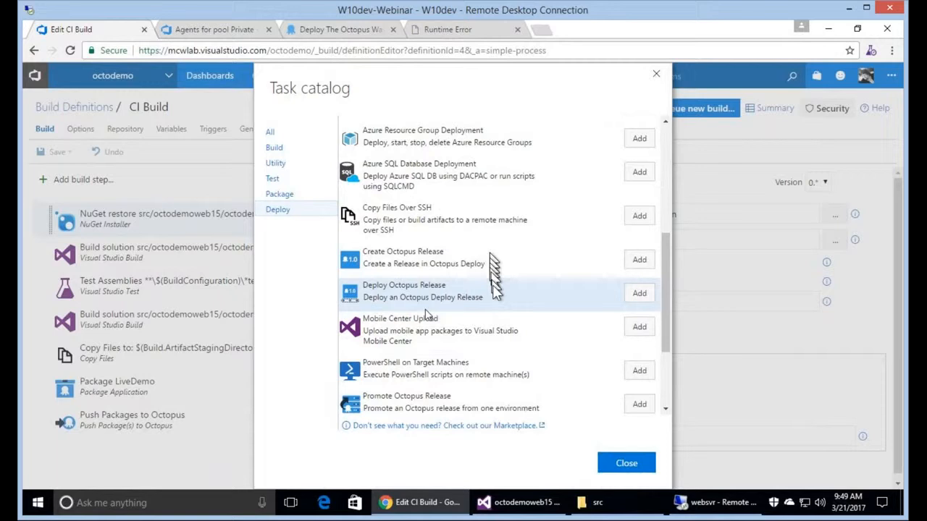
left_click(642, 264)
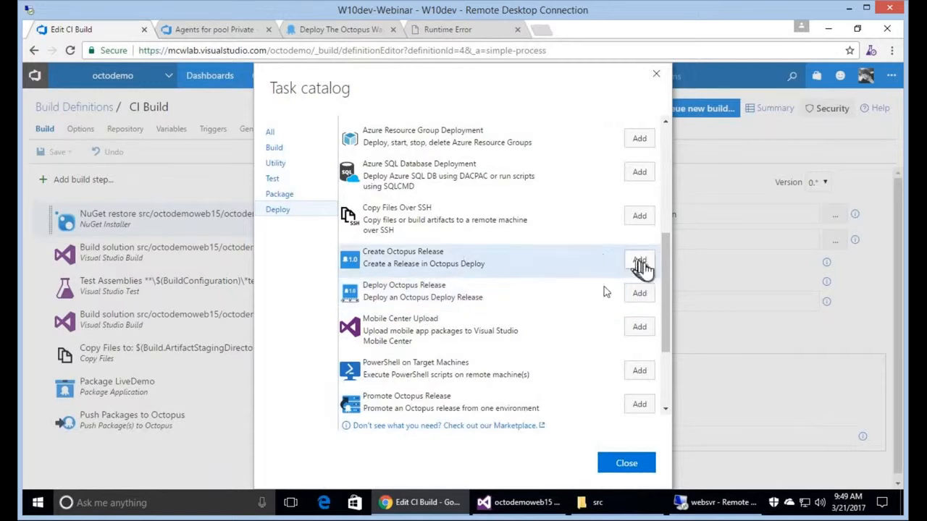
left_click(648, 296)
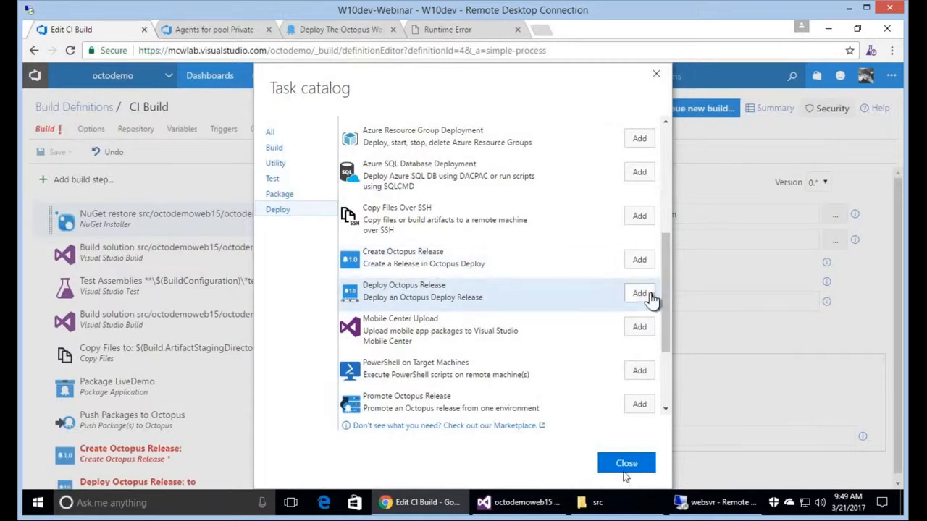
left_click(625, 467)
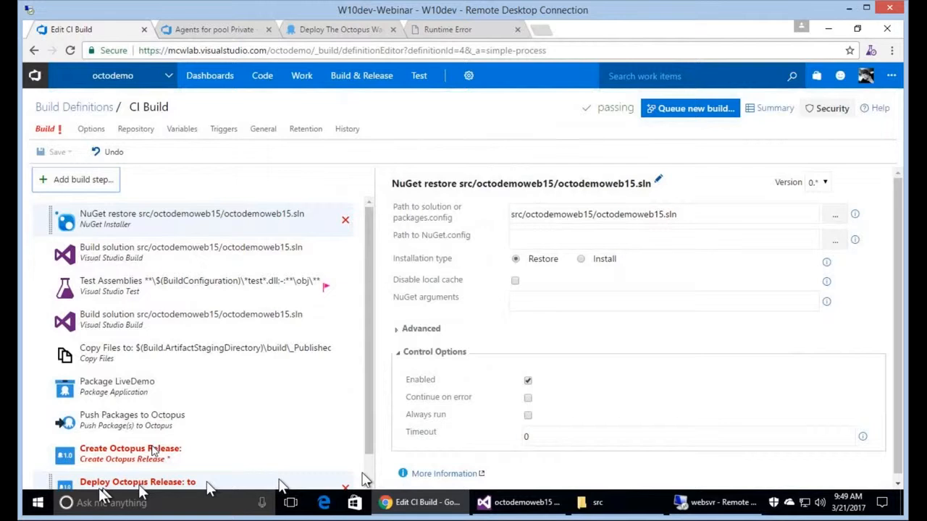
Point Create Octopus Release at octodemo server, The Octopus Way, with changeset comments, work items, custom notes.
left_click(156, 453)
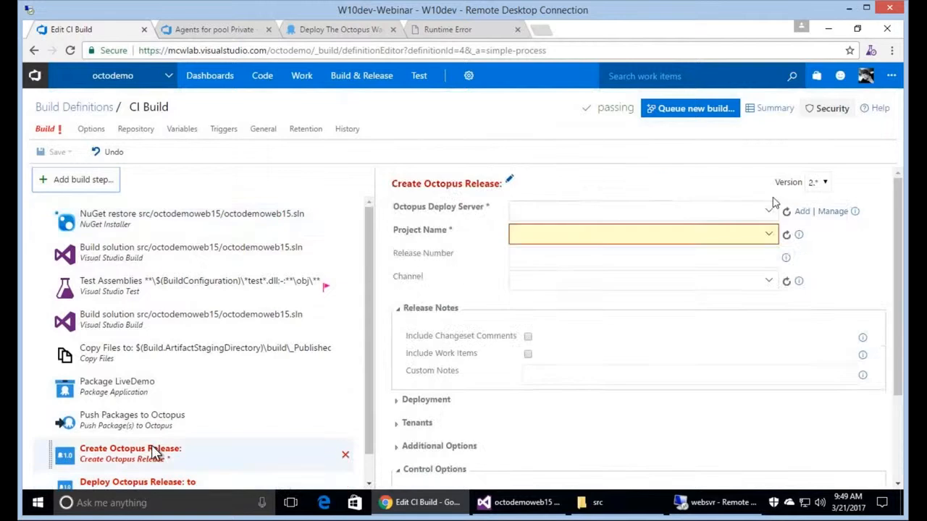
left_click(680, 211)
left_click(683, 232)
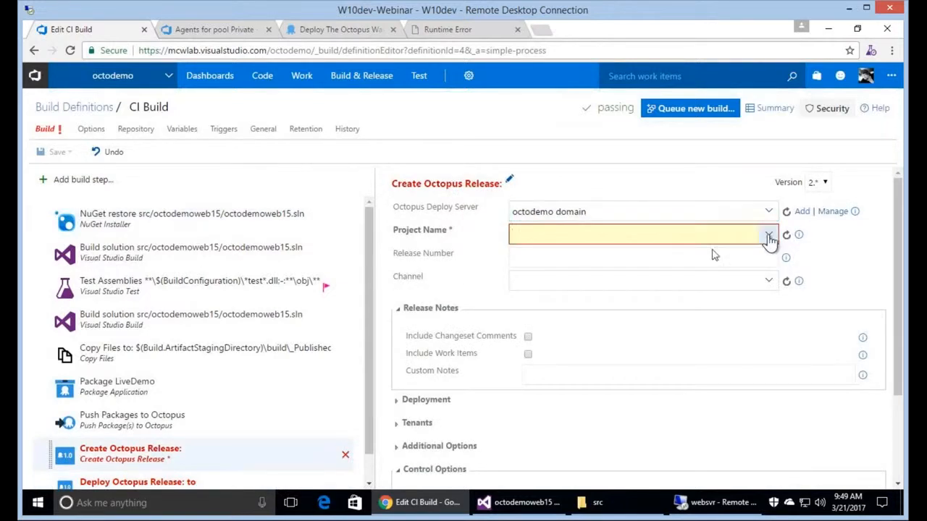
left_click(769, 236)
left_click(629, 257)
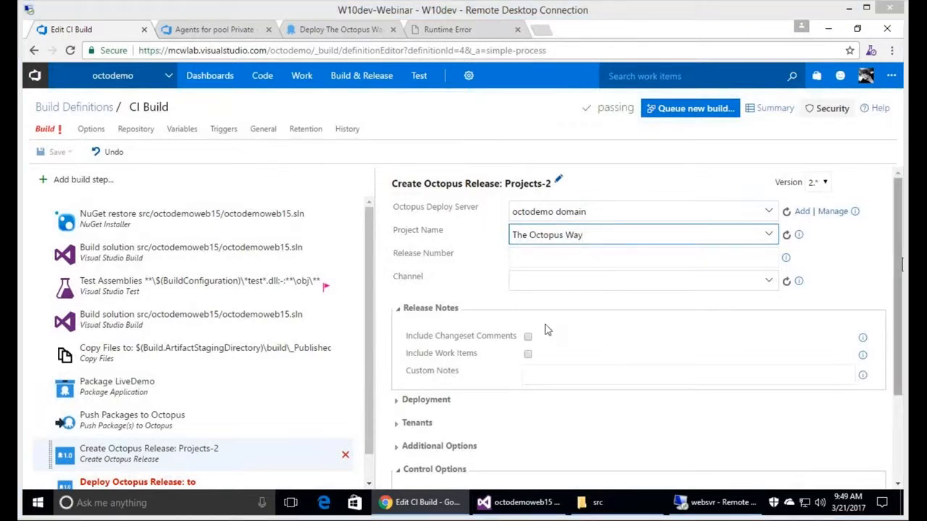
left_click(528, 337)
left_click(528, 356)
left_click(546, 375)
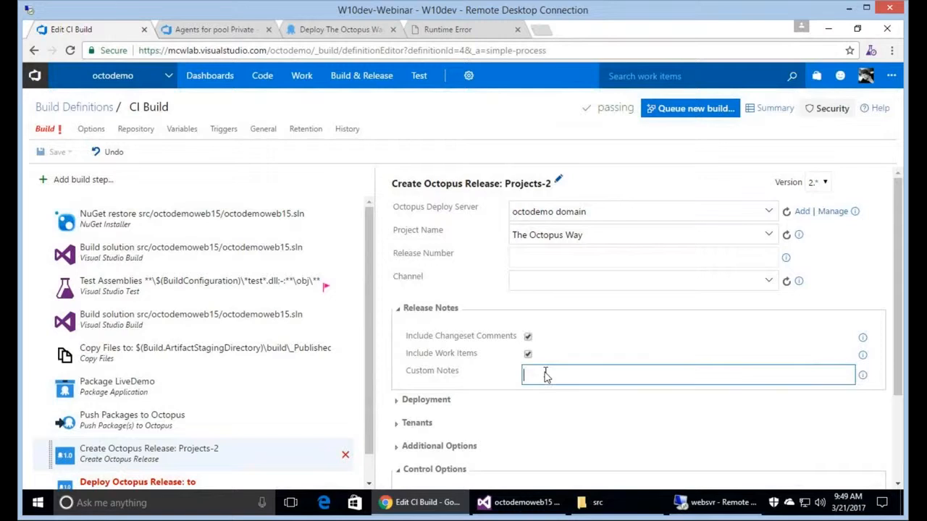
type("Brian was here!")
left_click(181, 481)
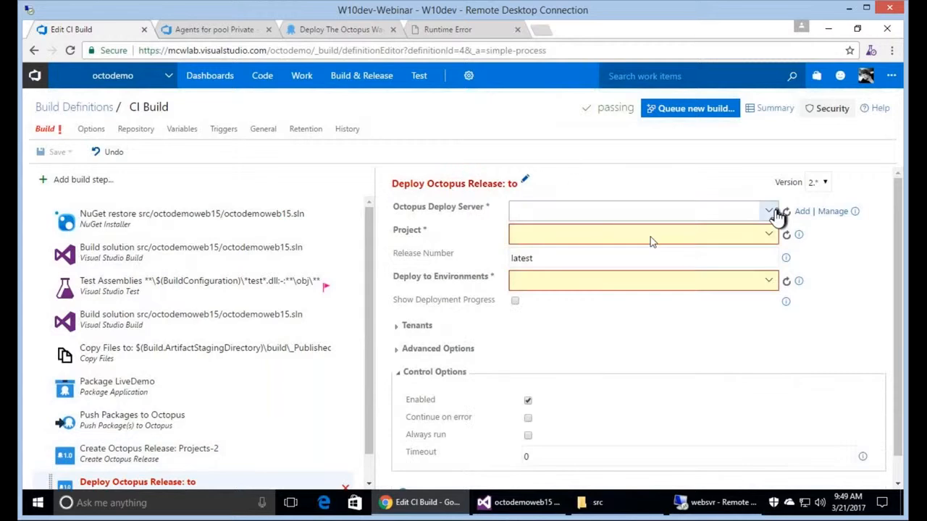
Set Deploy Octopus Release to octodemo server, The Octopus Way project, Dev Server environment.
left_click(769, 212)
left_click(645, 233)
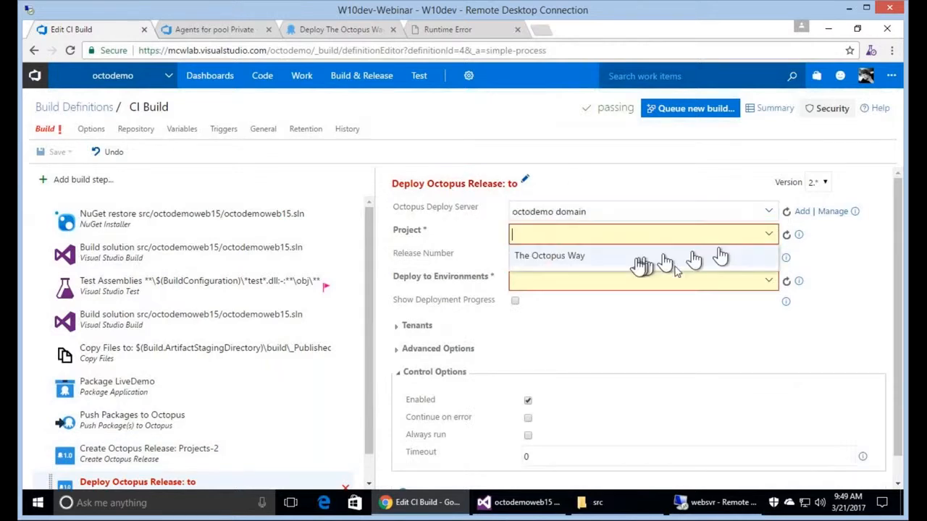
left_click(665, 259)
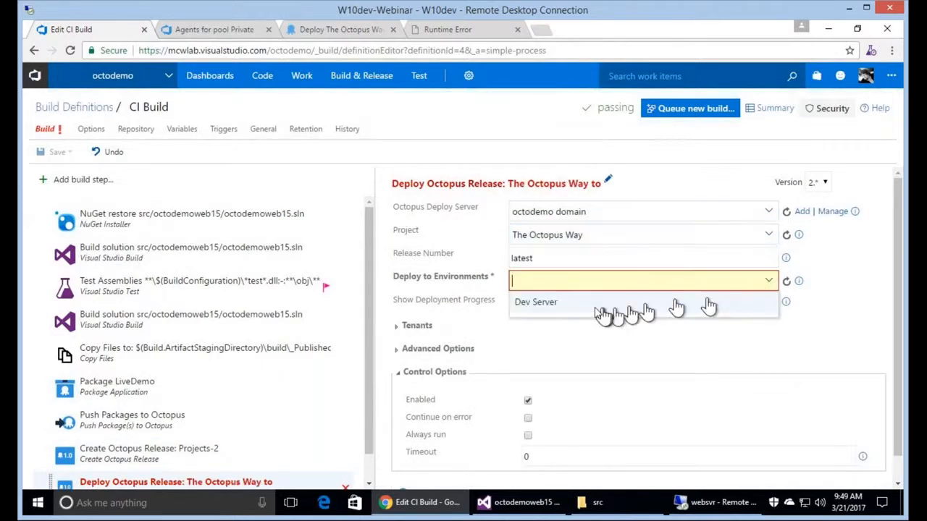
left_click(601, 310)
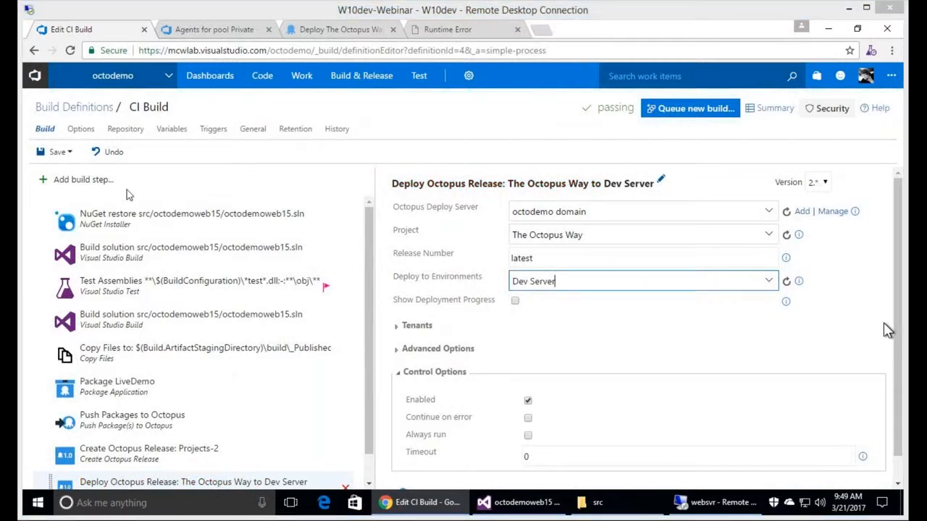
Save the CI Build definition with the description 'Add Octo-Release and Deploy'.
left_click(58, 153)
left_click(520, 304)
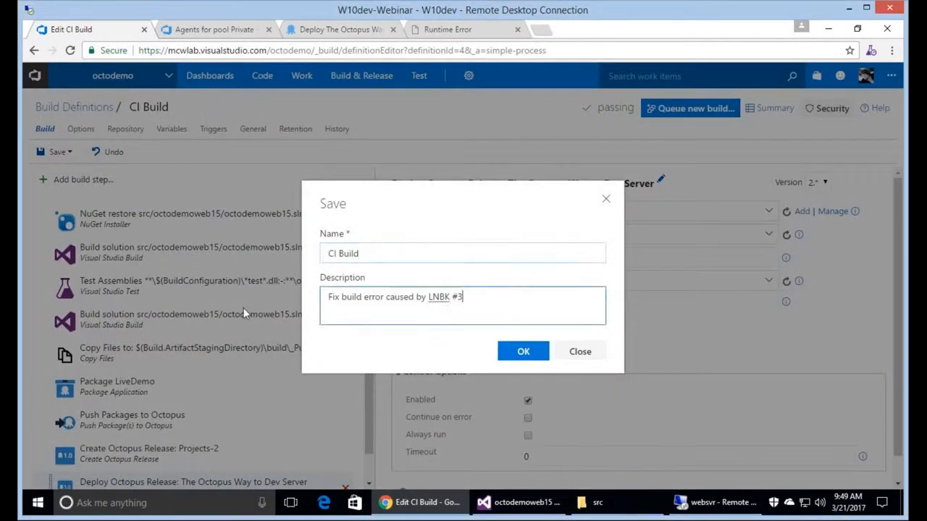
key("ctrl+a")
type("Add Octo-D")
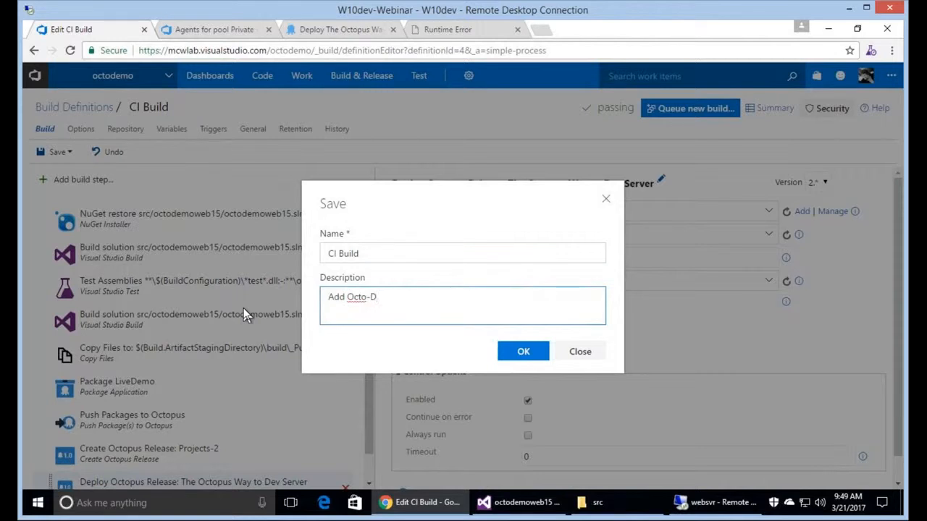
type("eploy")
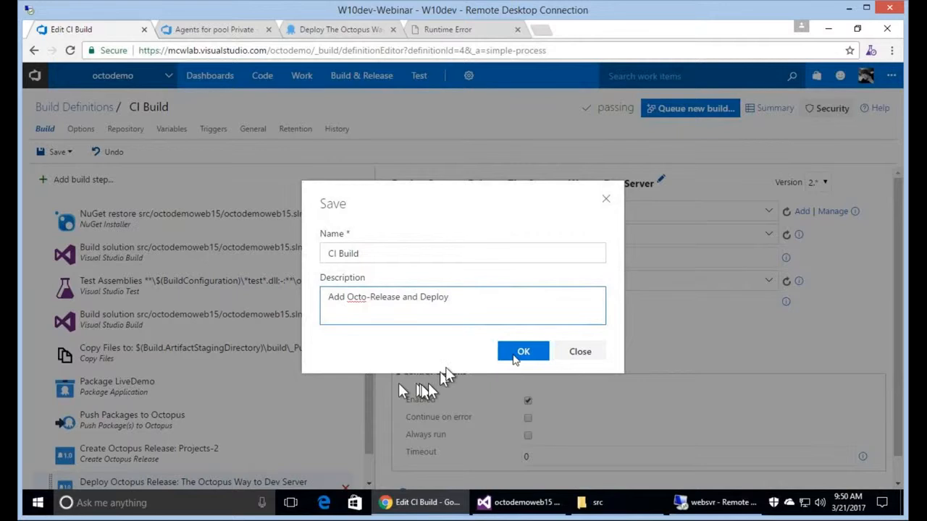
left_click(517, 359)
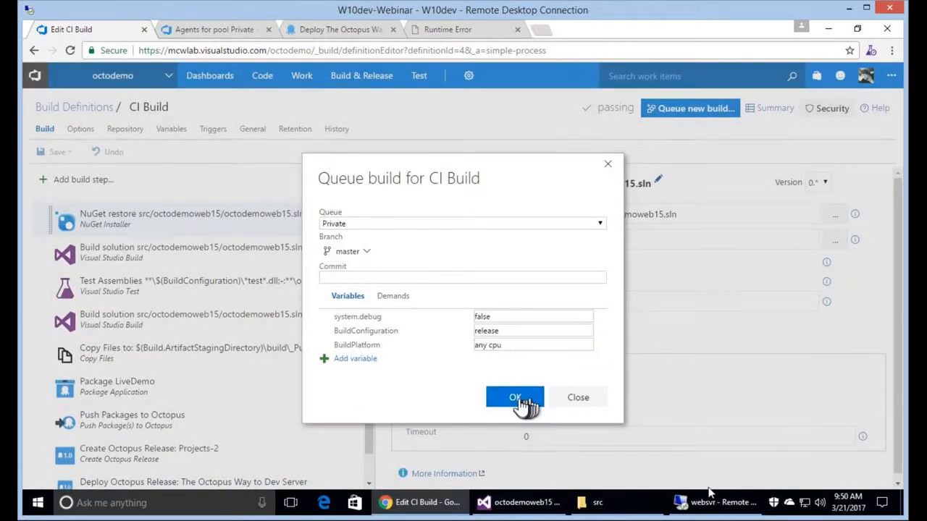
Queue a new CI Build run, then bring up the Octopus Deploy page.
left_click(515, 398)
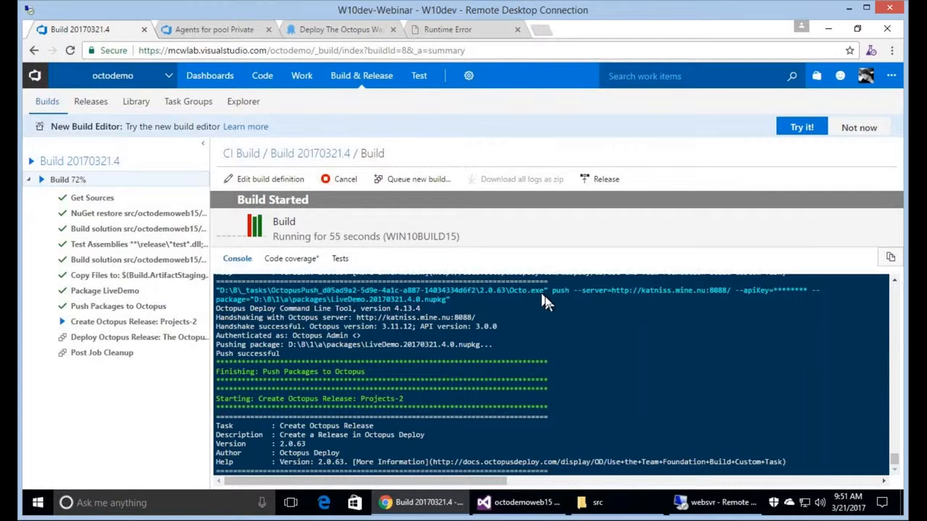
left_click(348, 30)
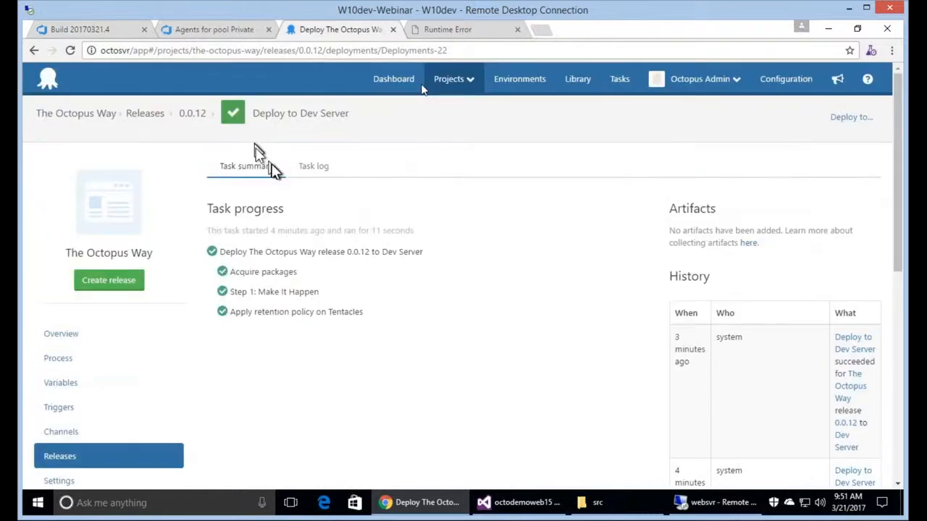
Review the 0.0.12 Dev Server deployment in Octopus while checking the build log.
left_click(419, 87)
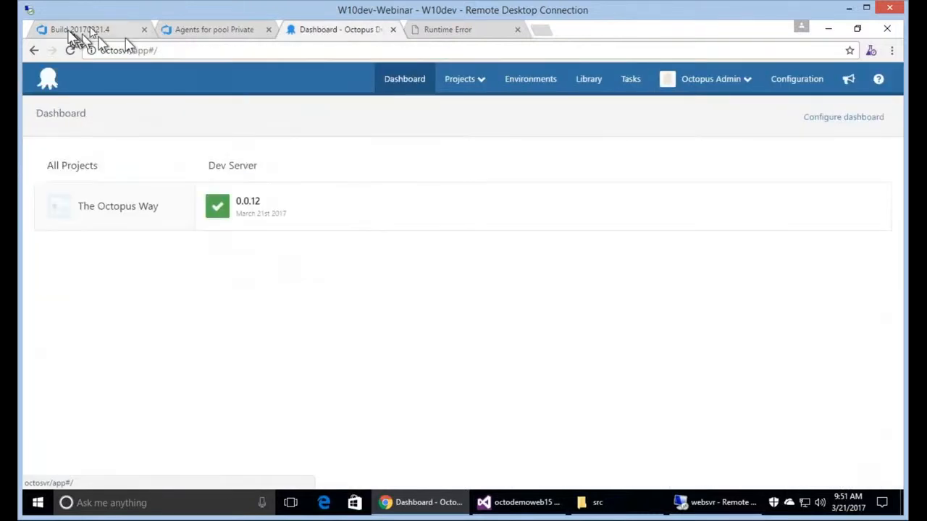
left_click(82, 29)
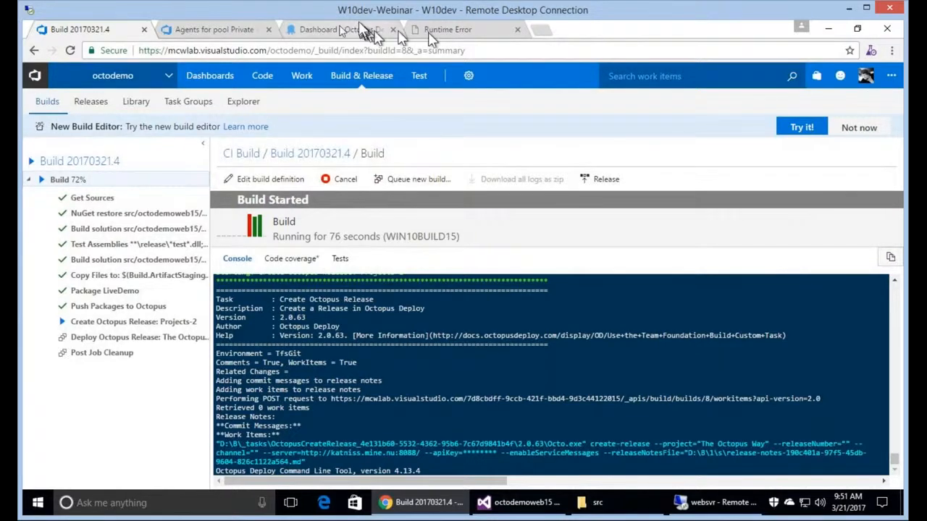
left_click(341, 30)
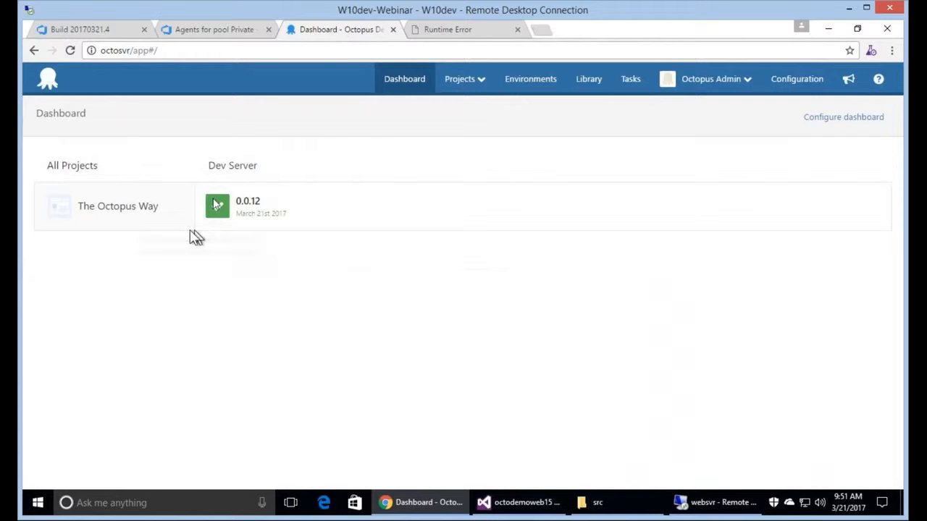
left_click(216, 206)
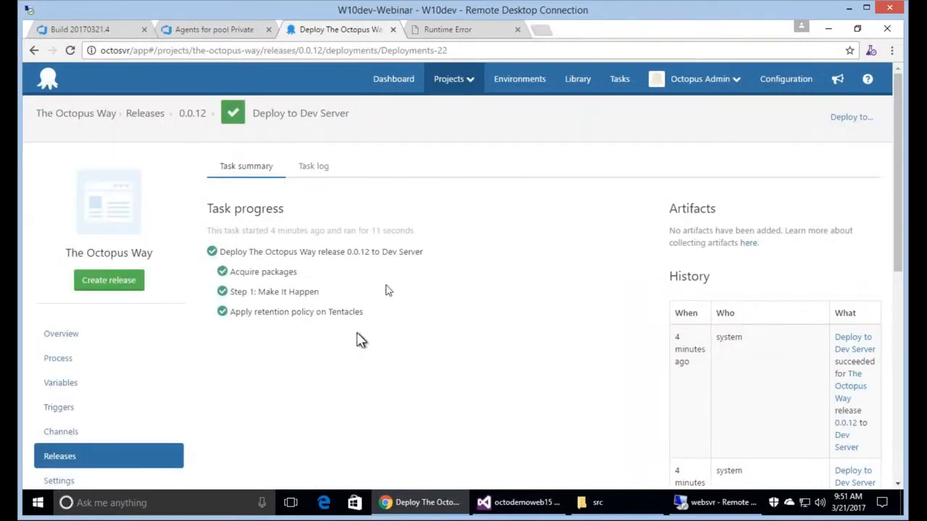
left_click(147, 116)
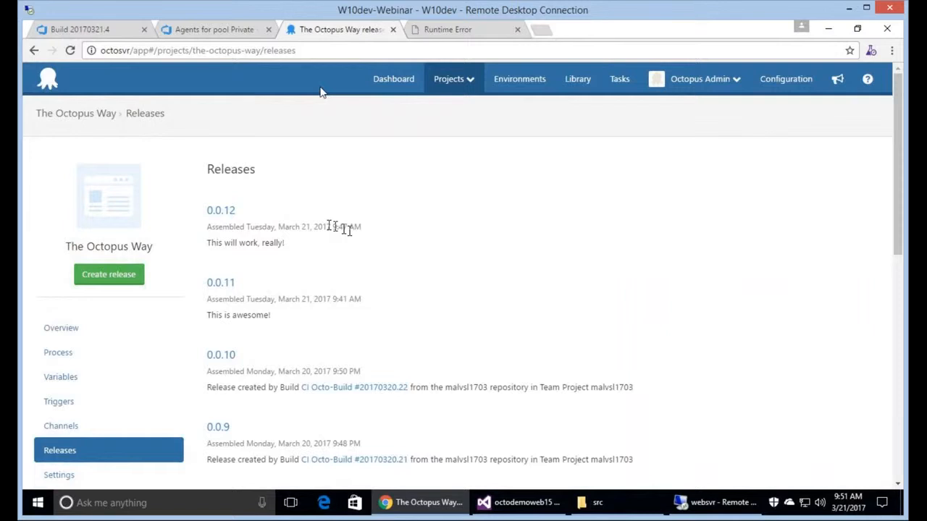
Find release 0.0.13's custom note in The Octopus Way releases, then view Build 20170321.4.
left_click(92, 29)
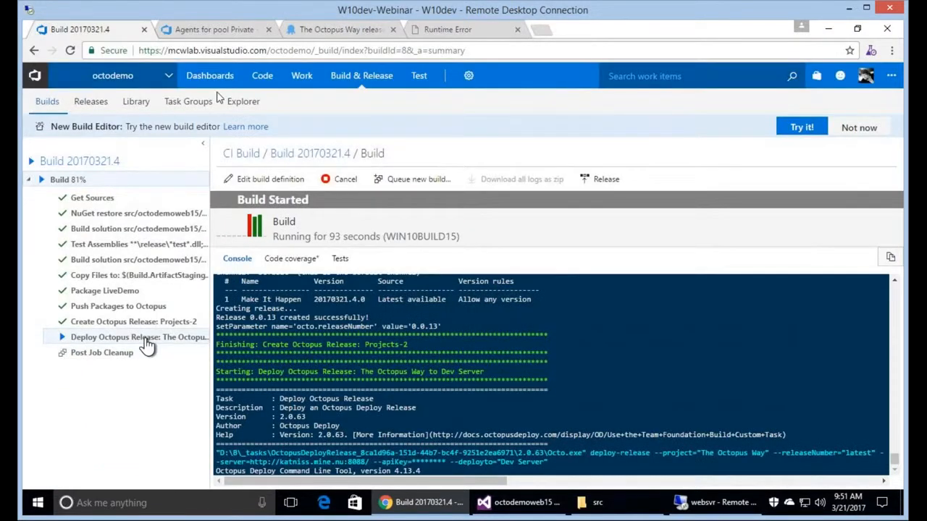
left_click(345, 32)
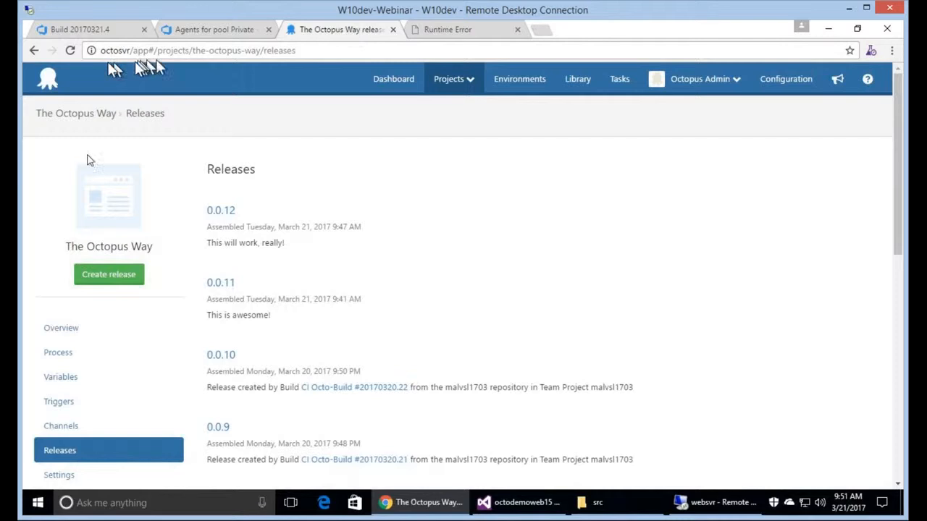
left_click(400, 80)
left_click(248, 204)
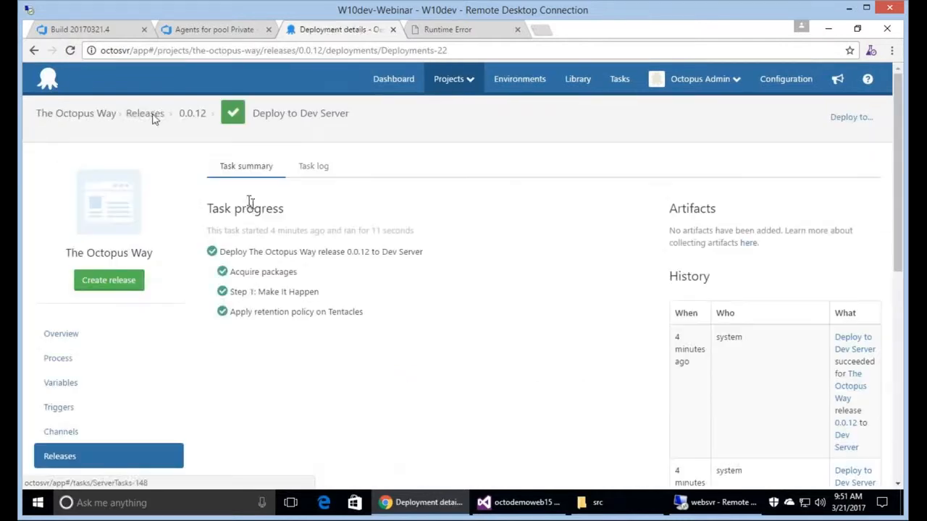
left_click(155, 121)
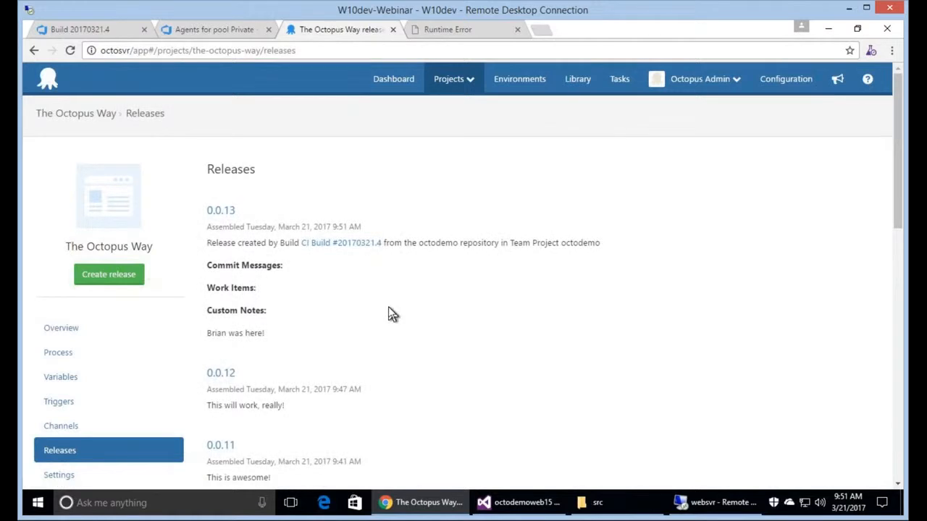
left_click_drag(207, 335, 293, 337)
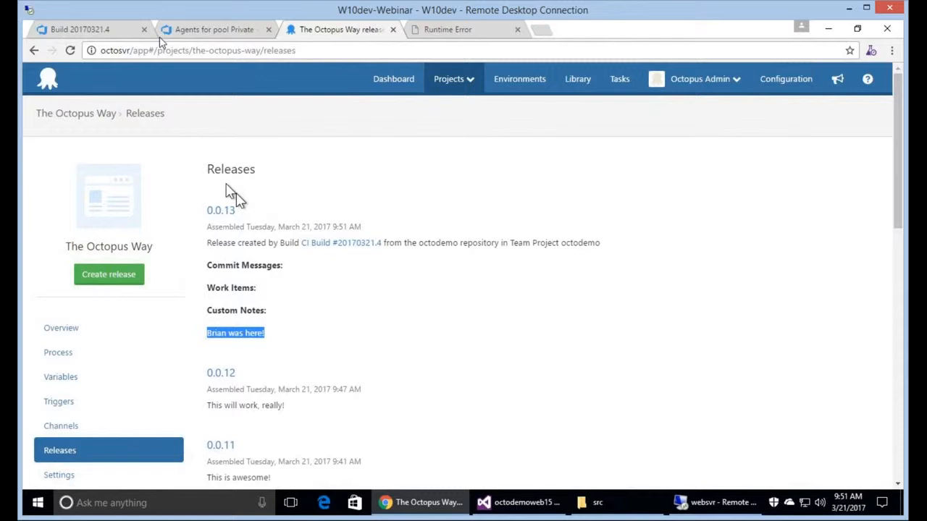
left_click(90, 29)
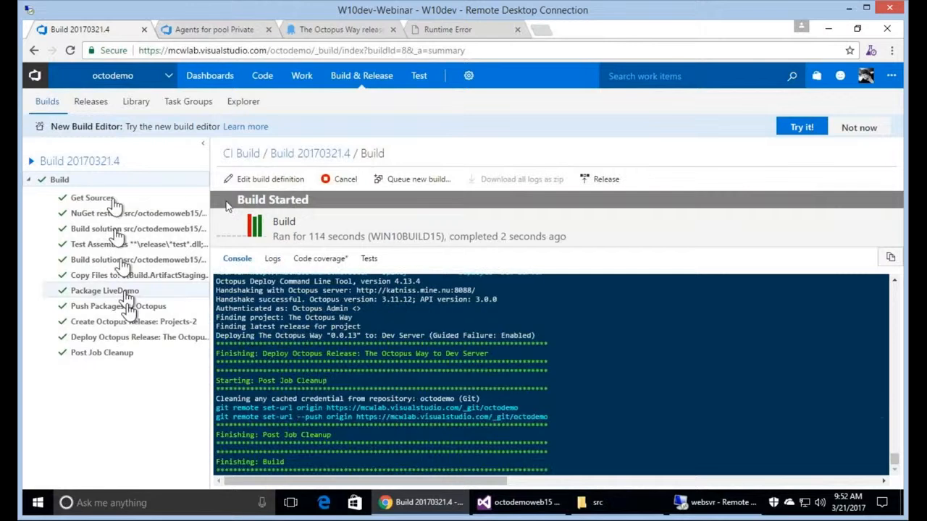
Reload websvr:32670 to see the Ocotopus Deploy Demo home page, then return to Visual Studio.
left_click(447, 29)
left_click(154, 55)
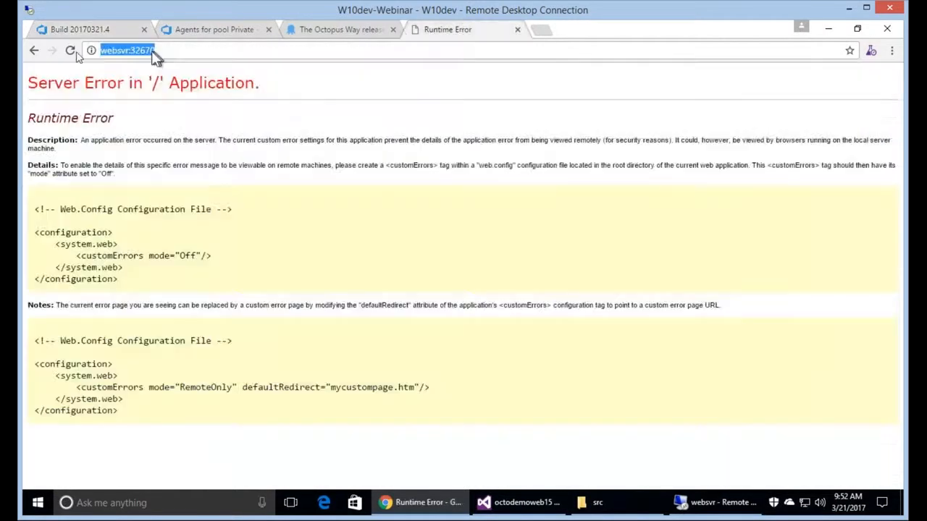
left_click(74, 53)
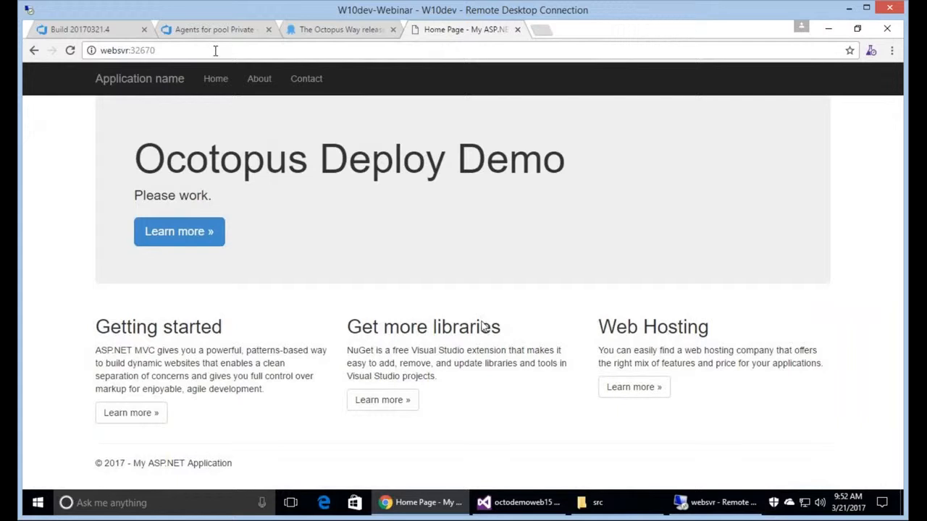
left_click(510, 510)
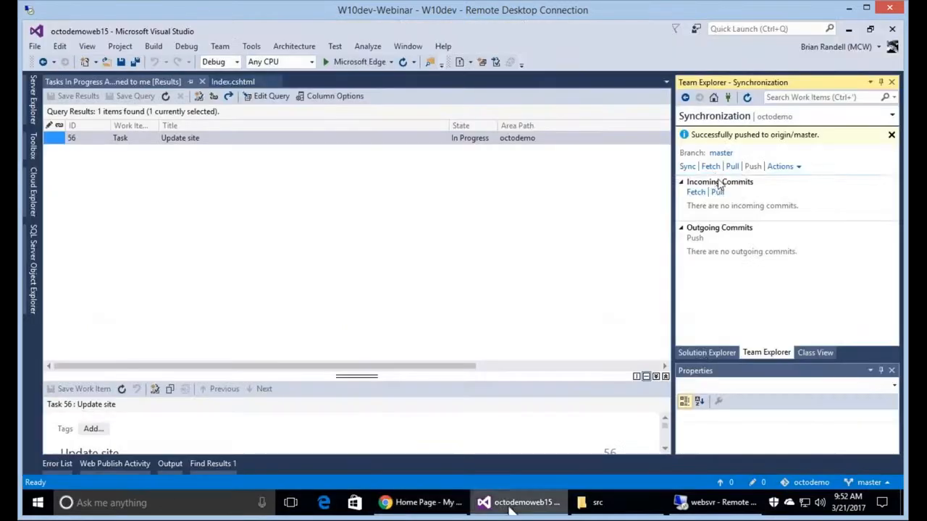
Replace 'Please work.' on line 7 of Index.cshtml with "Boy don't add 15 to the end!".
left_click(700, 352)
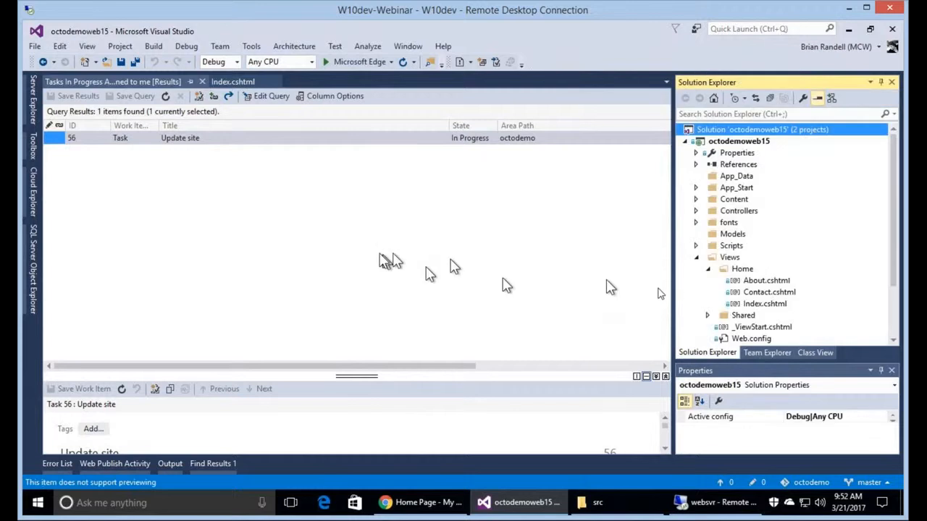
left_click(233, 82)
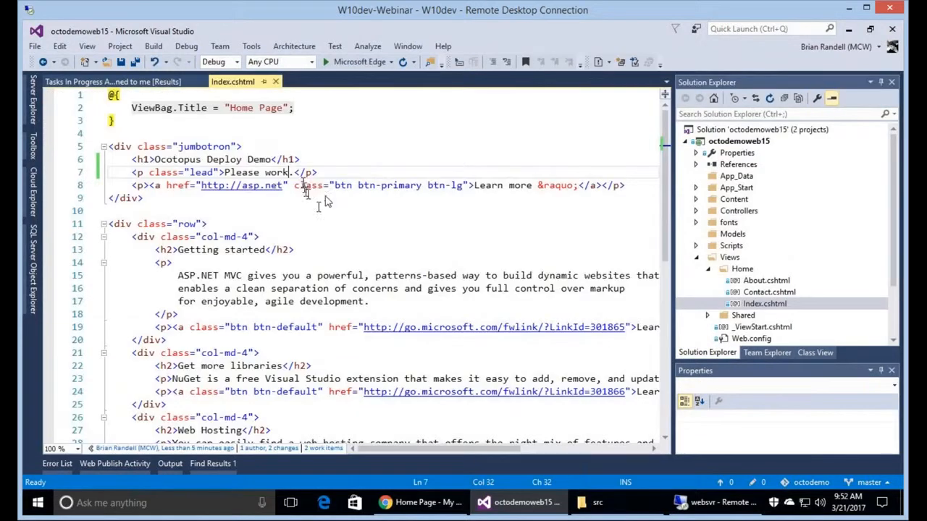
key("ctrl+Left")
key("ctrl+Left")
key("shift+End")
key("shift+Left")
key("shift+Left")
key("shift+Left")
key("shift+Left")
type("Bo")
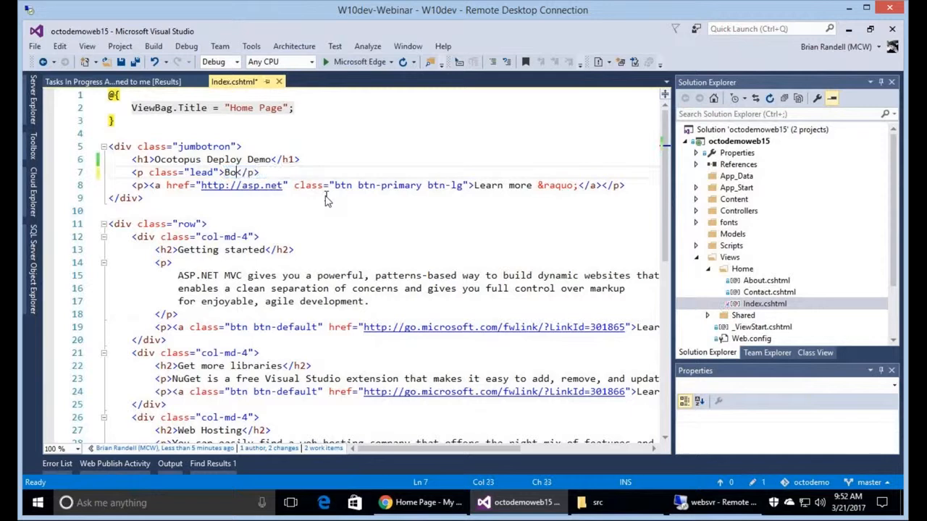
type("y don't add 15 to the end!")
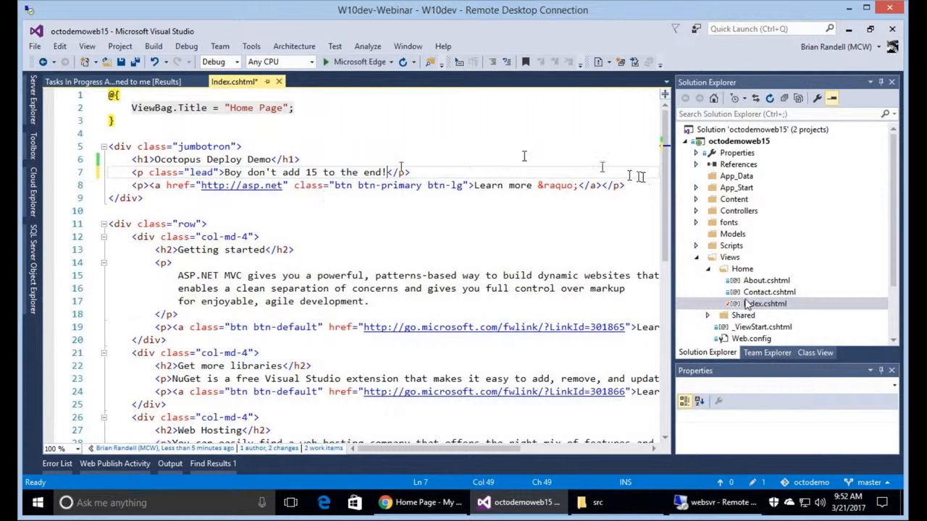
Commit all changes as 'Last update before end of the call', linked to task 56.
right_click(725, 129)
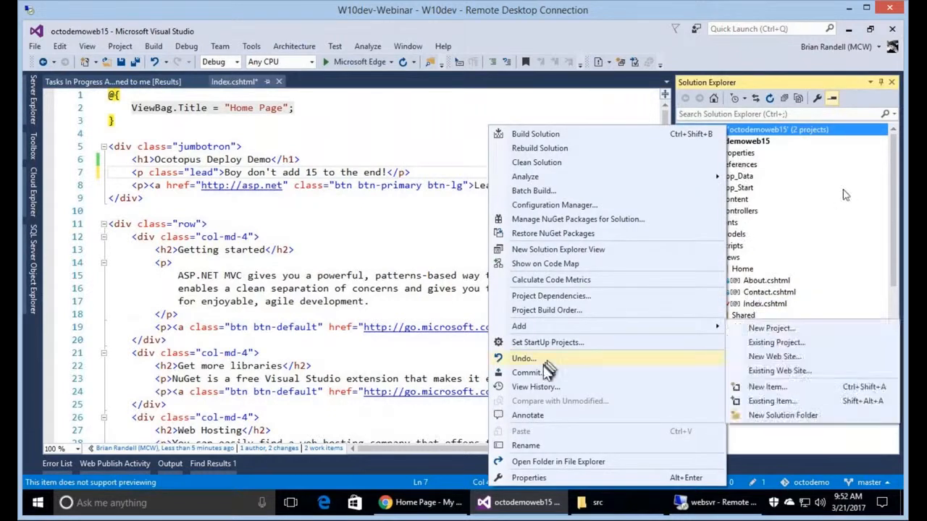
left_click(544, 372)
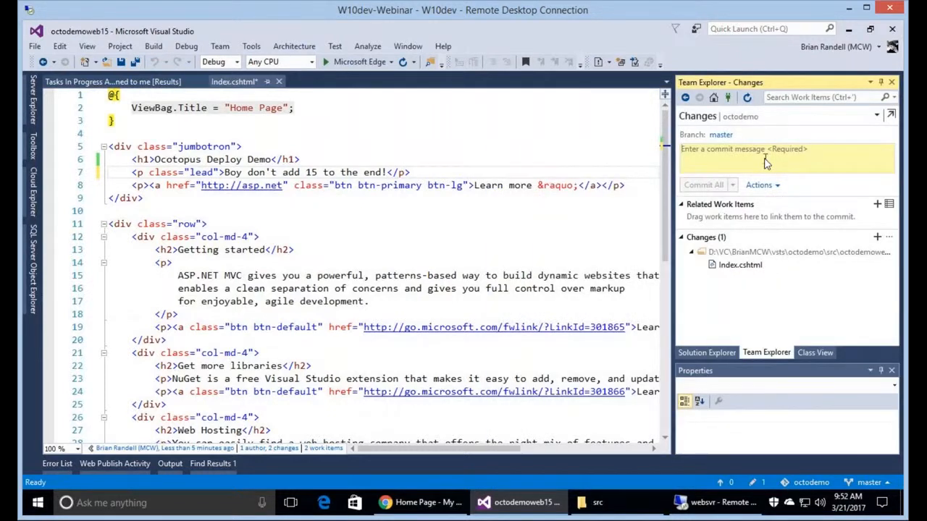
left_click(766, 160)
type("Last update before end of t")
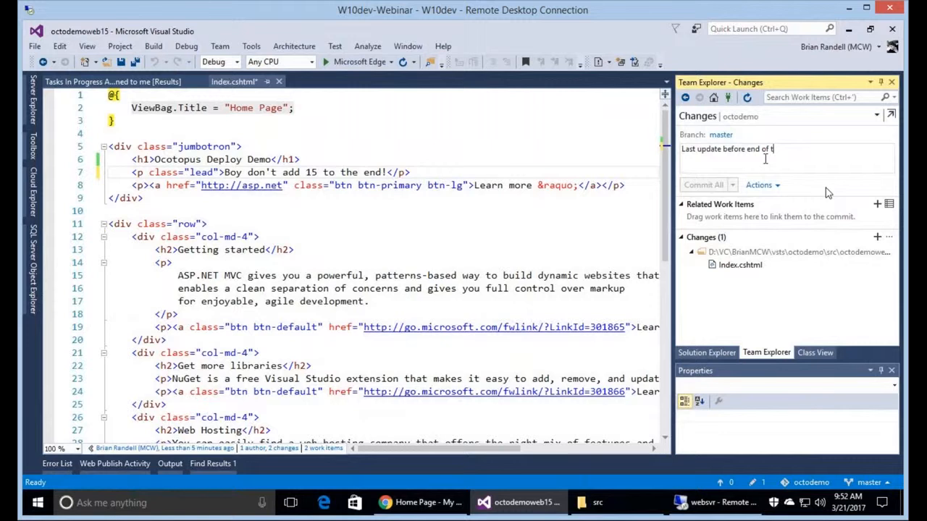
type("he call")
left_click(833, 219)
left_click_drag(260, 138, 746, 210)
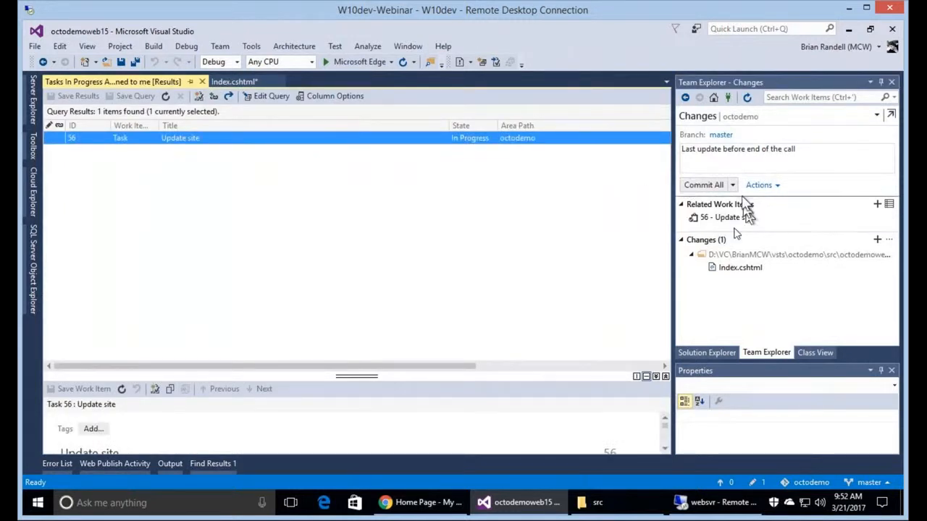
left_click(704, 186)
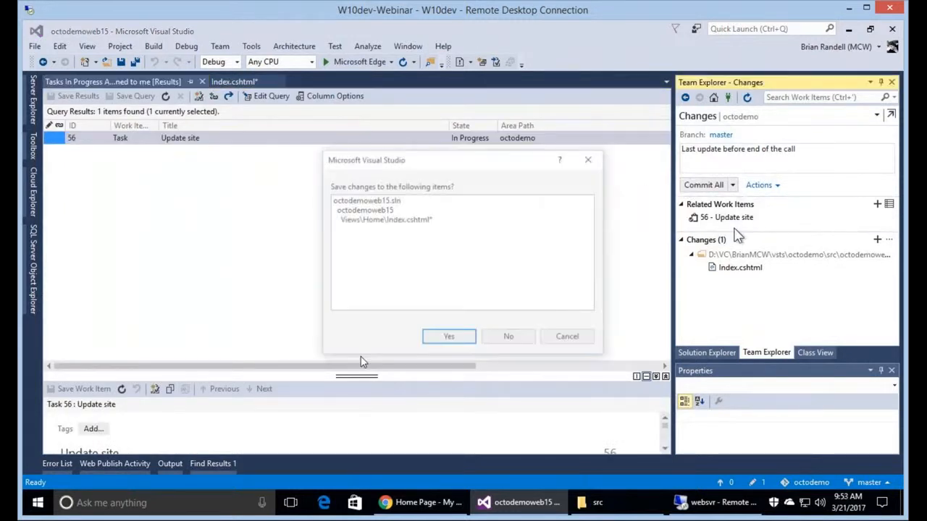
Save Index.cshtml and open the running CI Build 20170321.5 summary in VSTS.
left_click(449, 338)
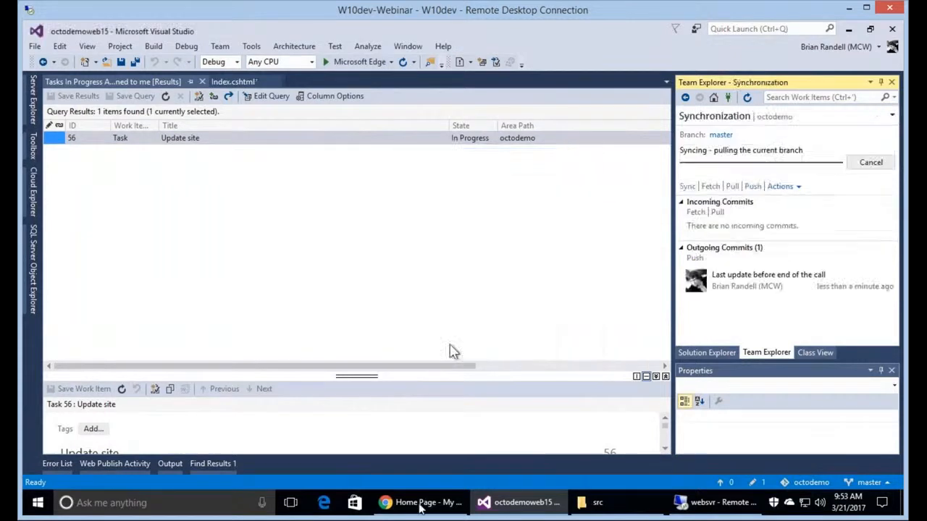
key("alt+Tab")
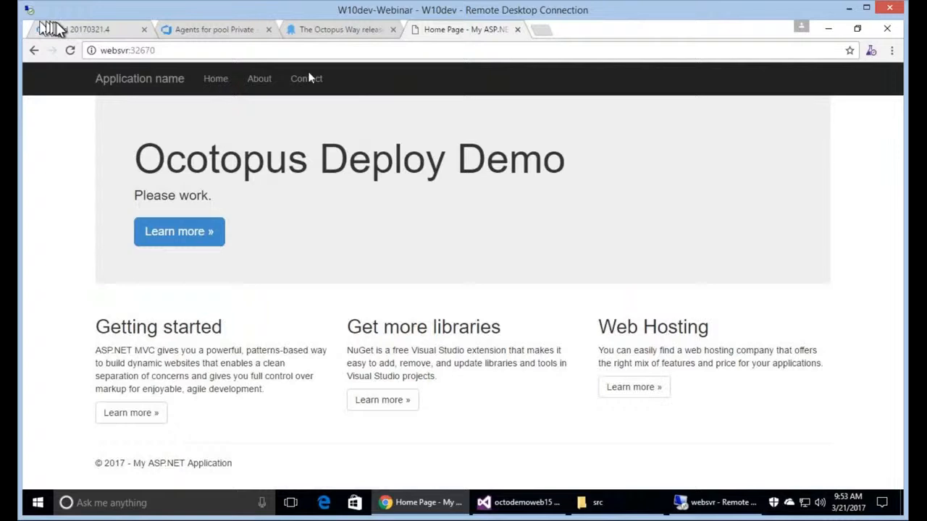
left_click(58, 29)
mouse_move(355, 76)
left_click(352, 106)
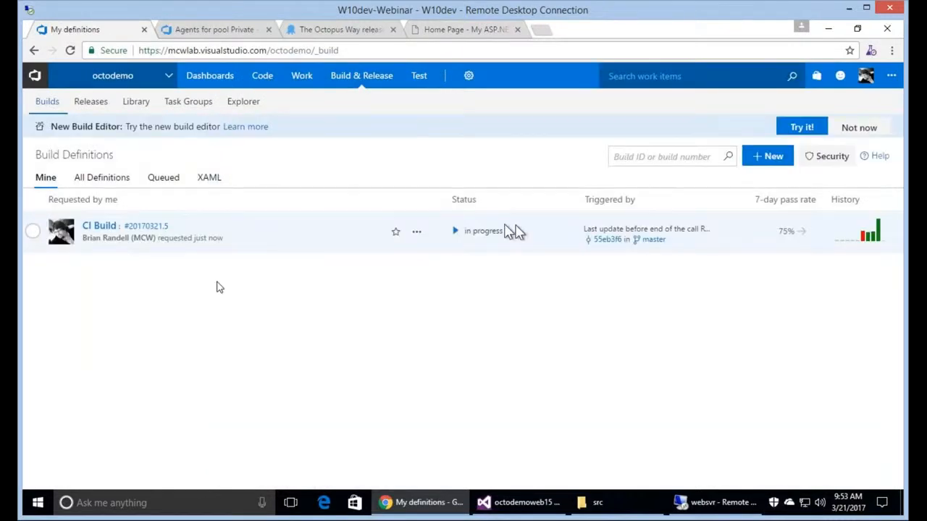
left_click(146, 225)
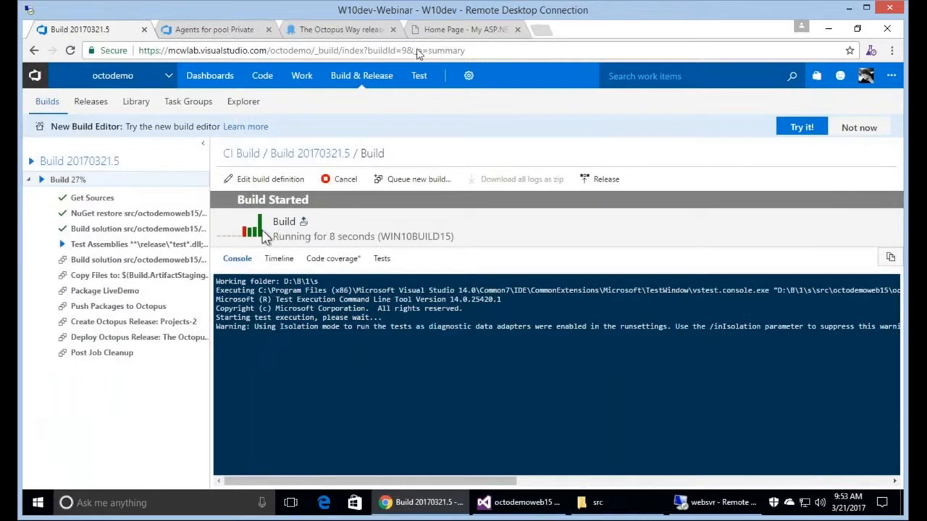
Check the demo site still shows the old 'Please work.' tagline, then view Octopus releases.
left_click(464, 29)
left_click_drag(135, 195, 149, 194)
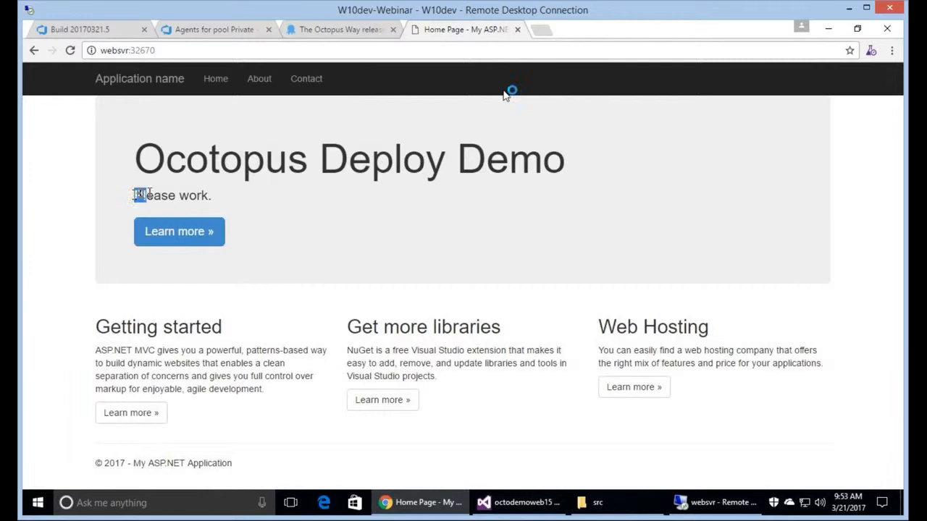
left_click(543, 32)
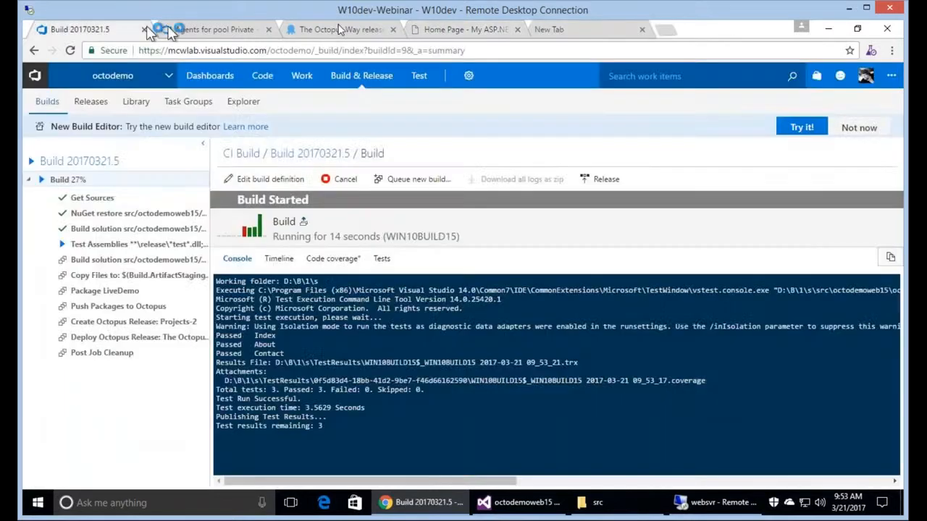
left_click(339, 29)
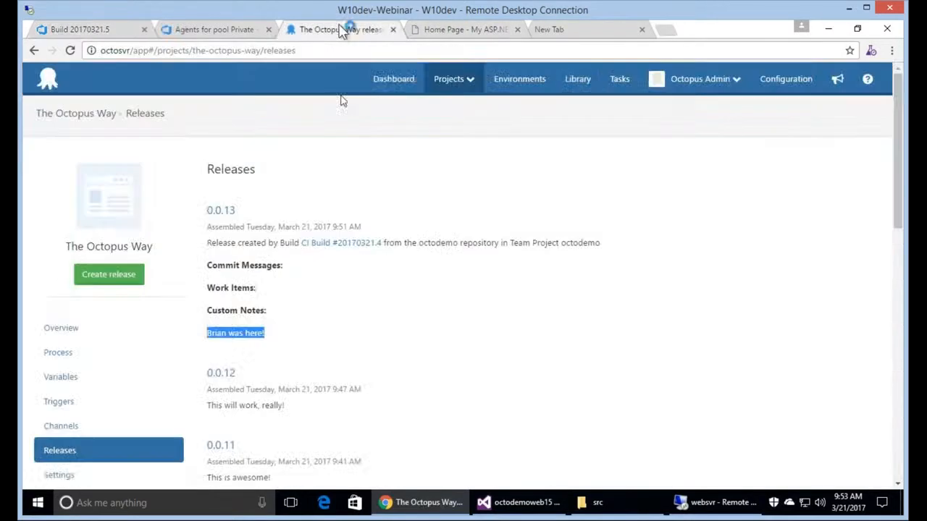
Open The Octopus Way overview from the dashboard, then check Build 20170321.5 progress.
left_click(394, 81)
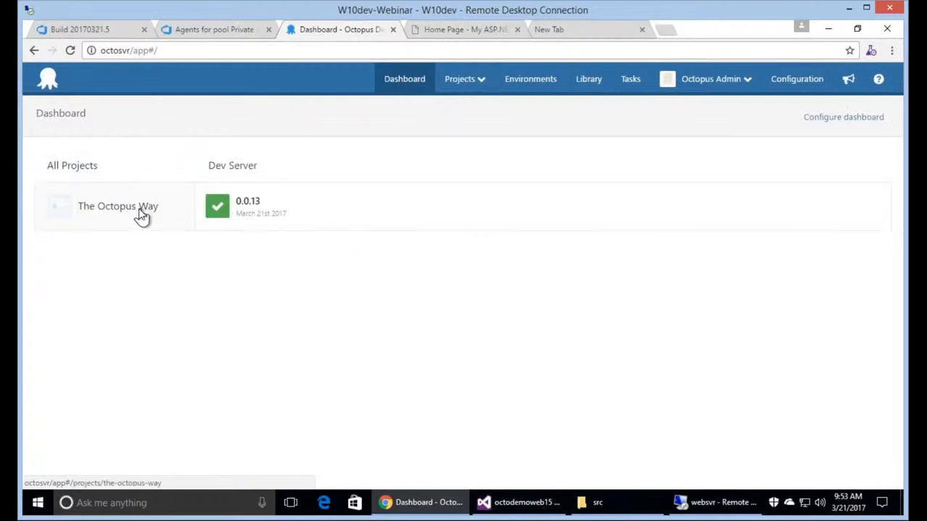
left_click(141, 214)
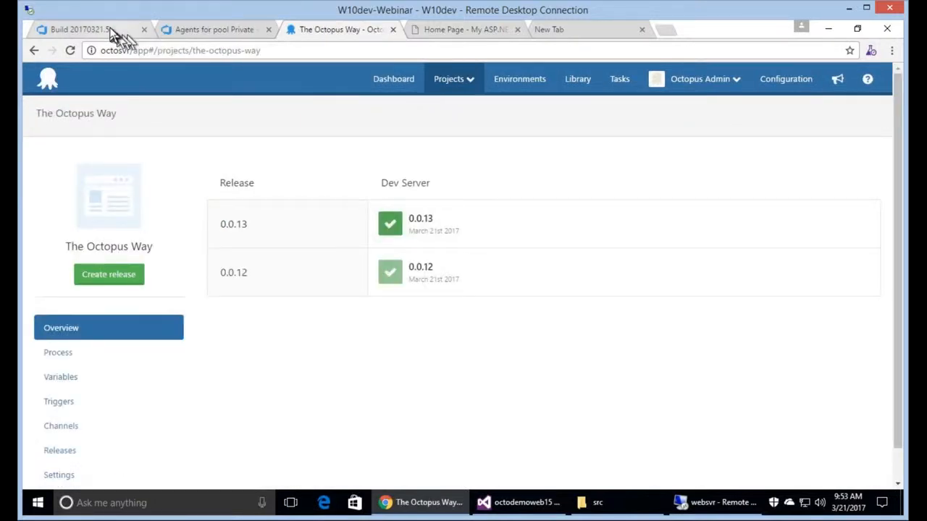
left_click(76, 30)
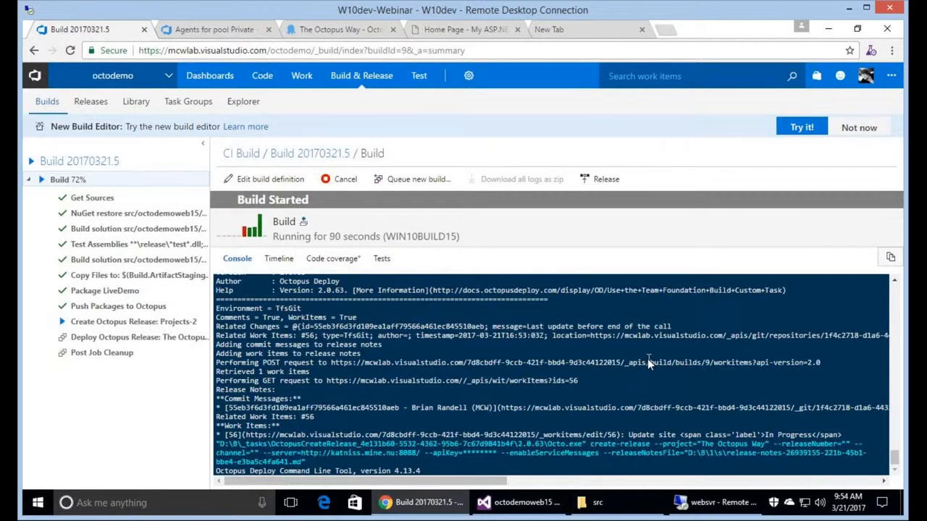
Refresh The Octopus Way overview and open release 0.0.14, checking build and Private agent pool status.
left_click(351, 32)
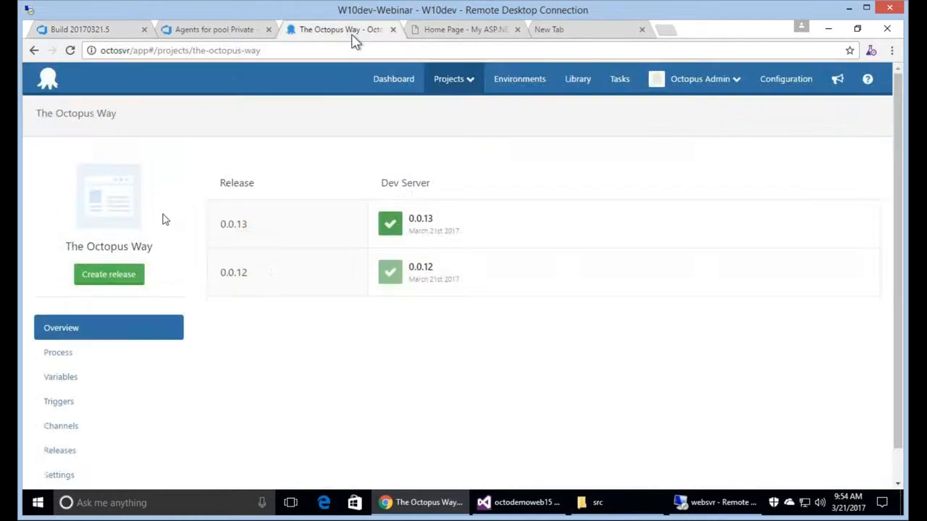
left_click(71, 51)
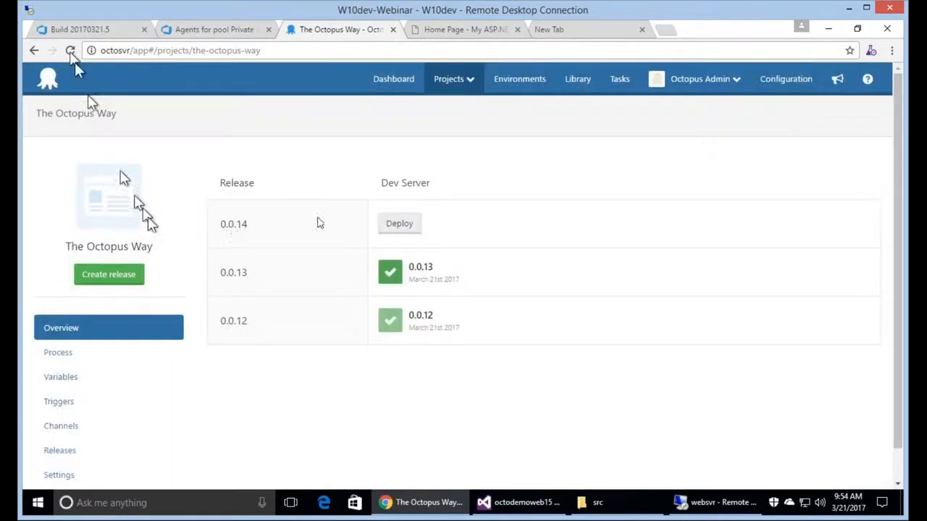
left_click(231, 227)
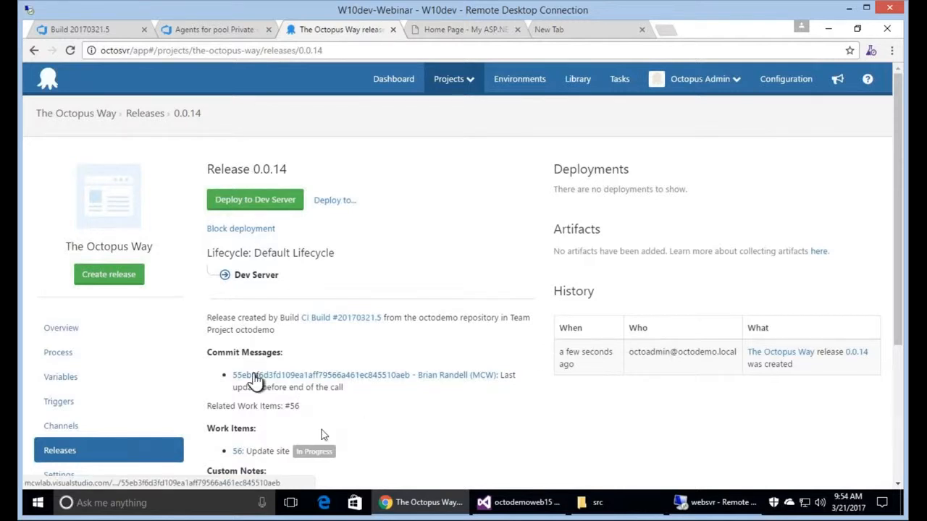
left_click(94, 29)
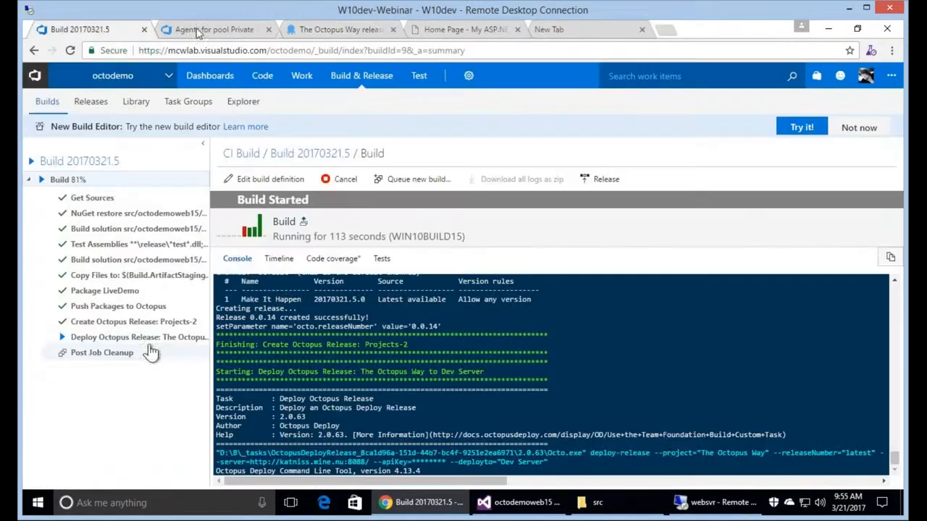
left_click(200, 30)
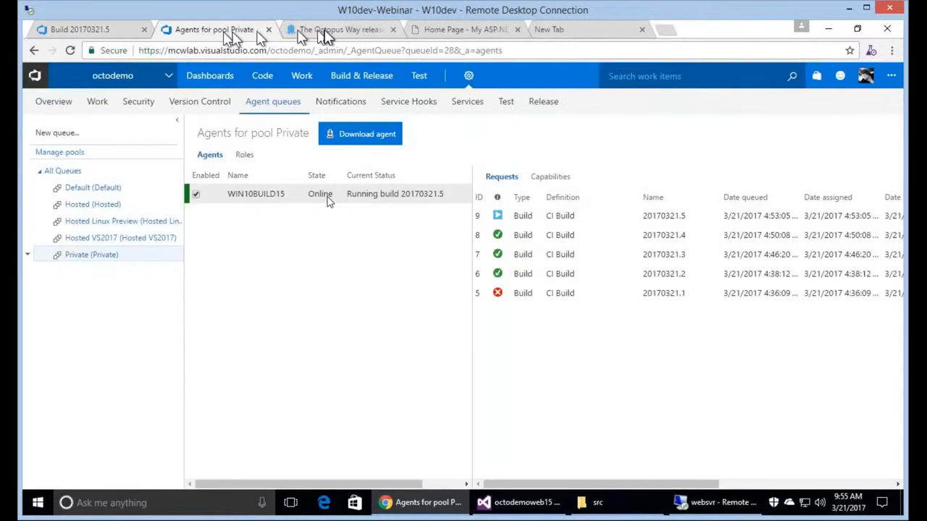
left_click(324, 32)
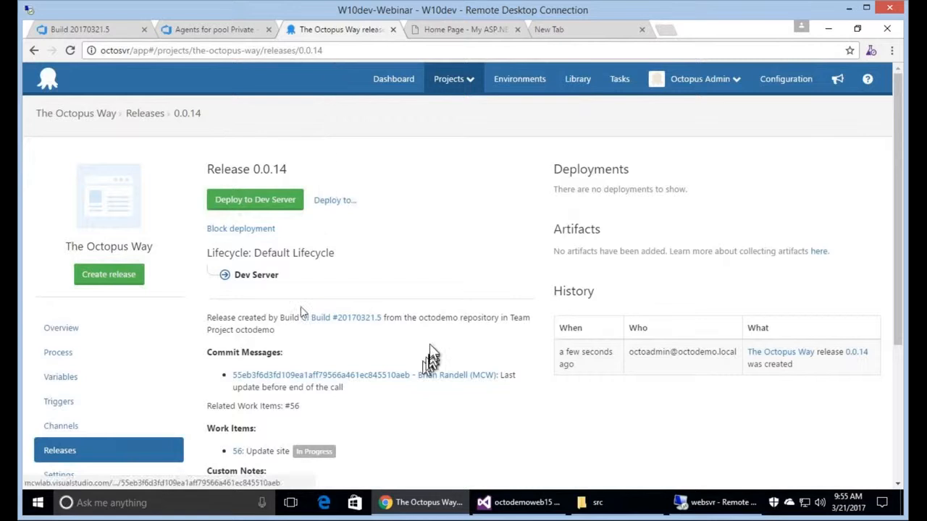
Open work item 56 in a new tab, then view the Build 20170321.5 results.
right_click(236, 453)
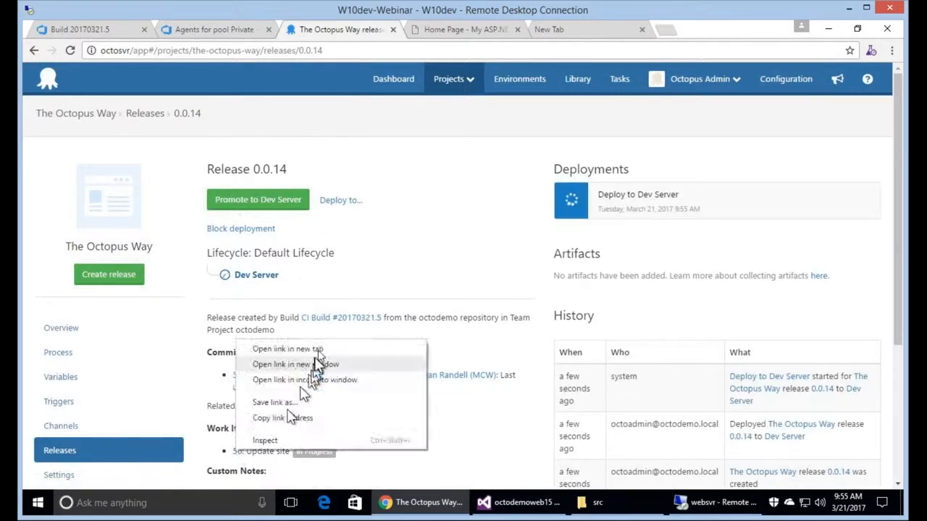
left_click(323, 353)
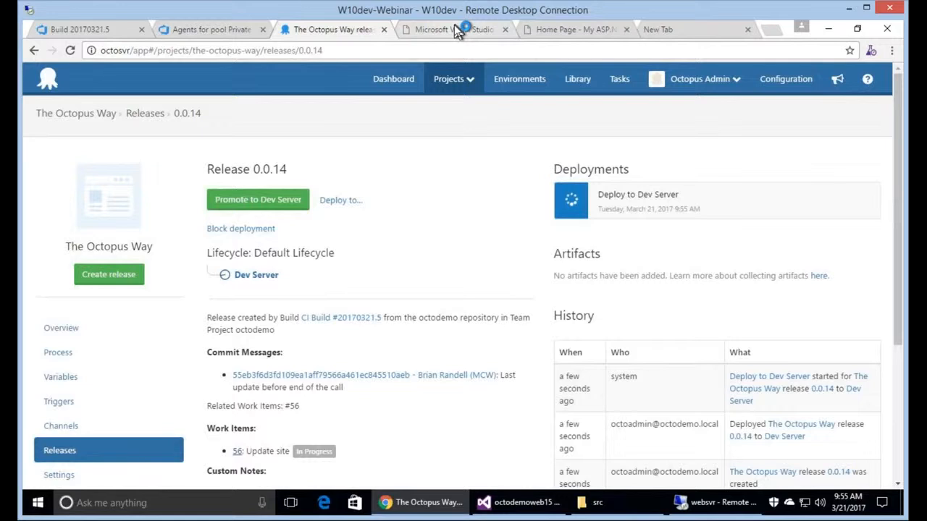
left_click(455, 30)
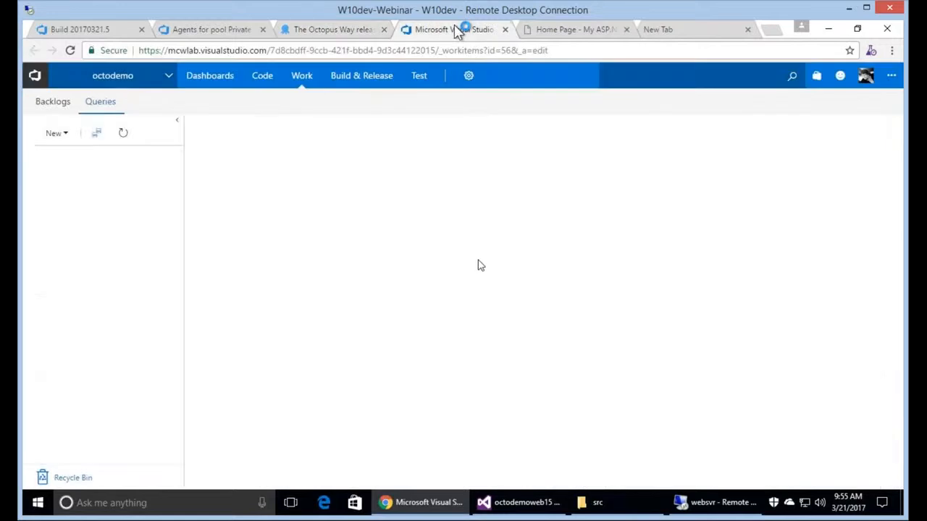
left_click(340, 30)
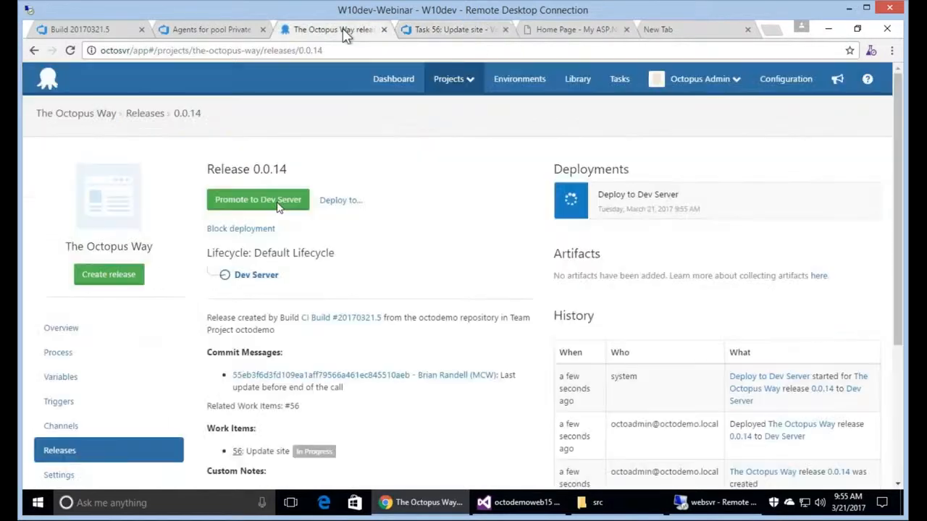
left_click(129, 34)
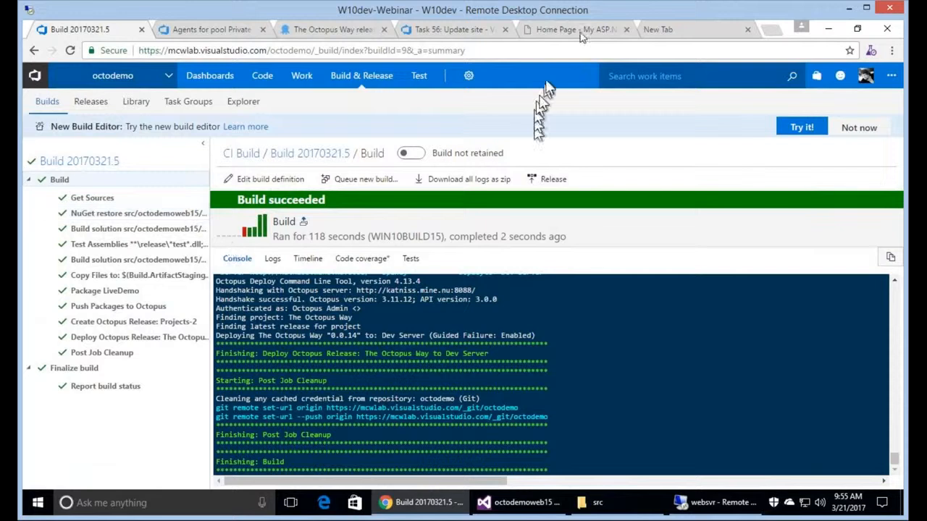
Load websvr:32670 in a fresh tab and confirm the updated "Boy don't add 15 to the end!" tagline.
left_click(587, 31)
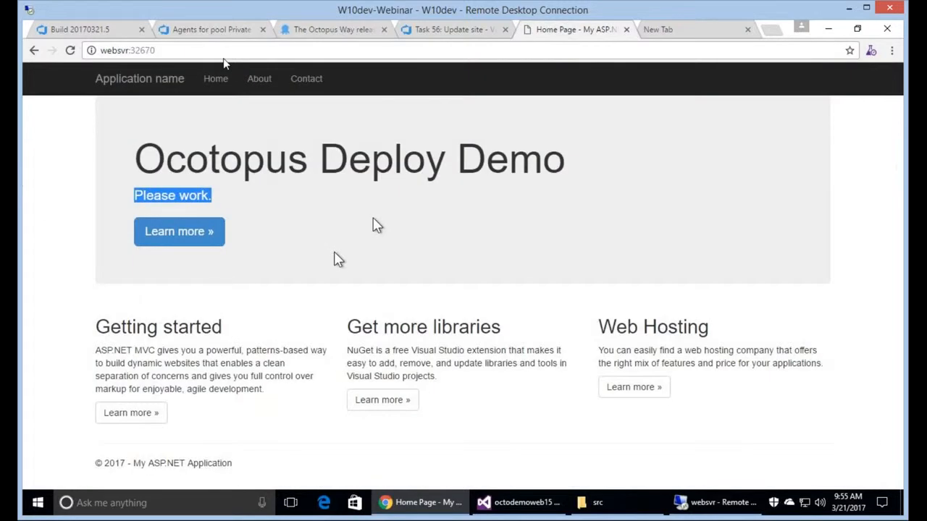
left_click(221, 51)
key("ctrl+c")
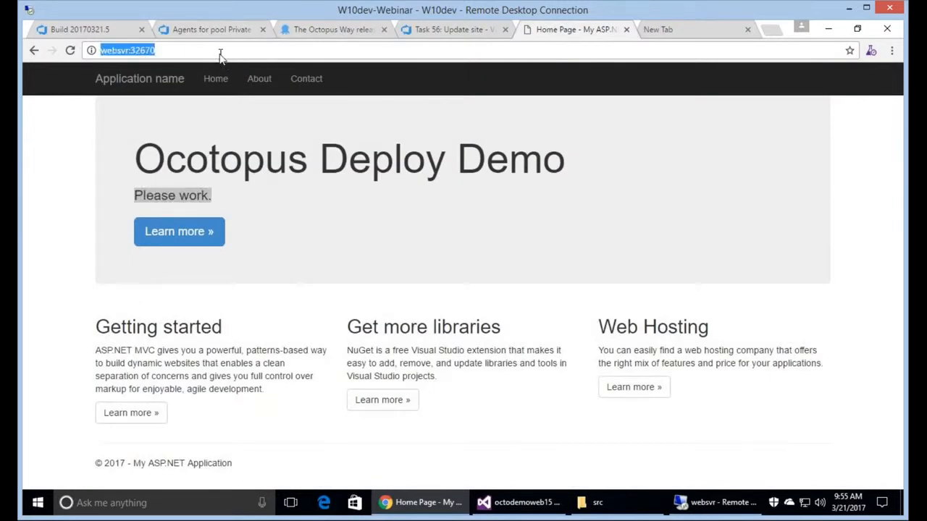
key("ctrl+Tab")
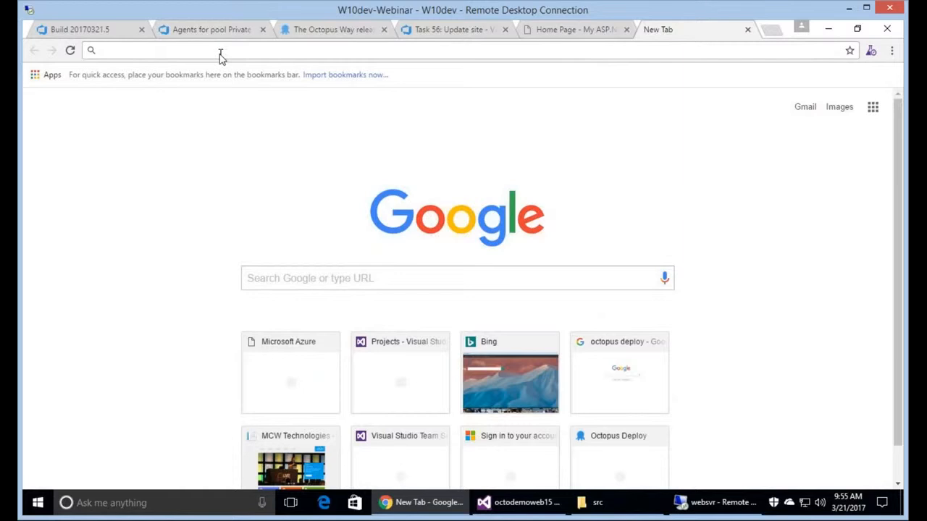
key("ctrl+v")
key("Return")
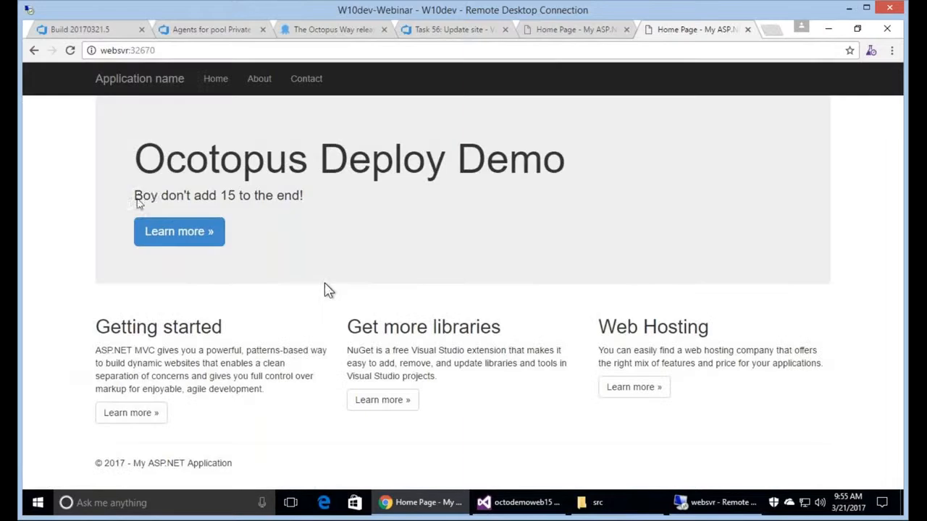
triple_click(350, 198)
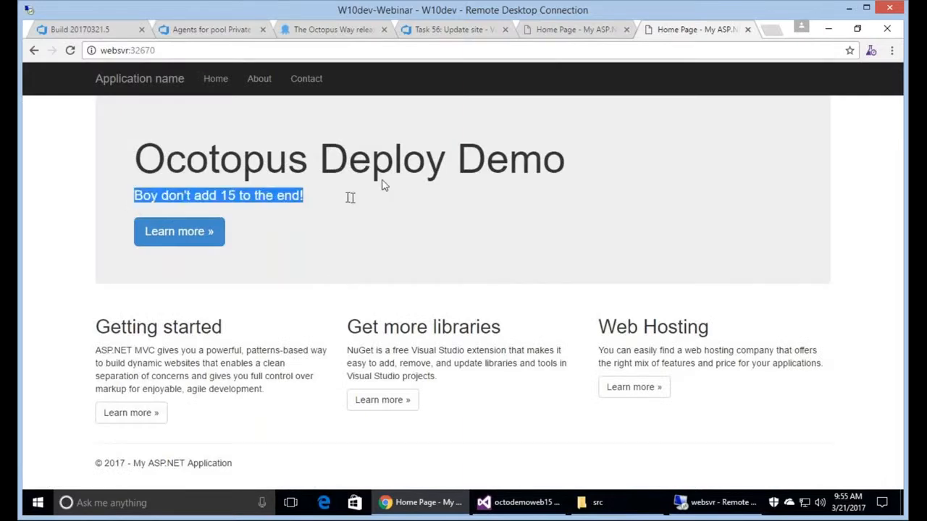
Return to the build results and the Octopus dashboard showing 0.0.14 on Dev Server.
left_click(126, 29)
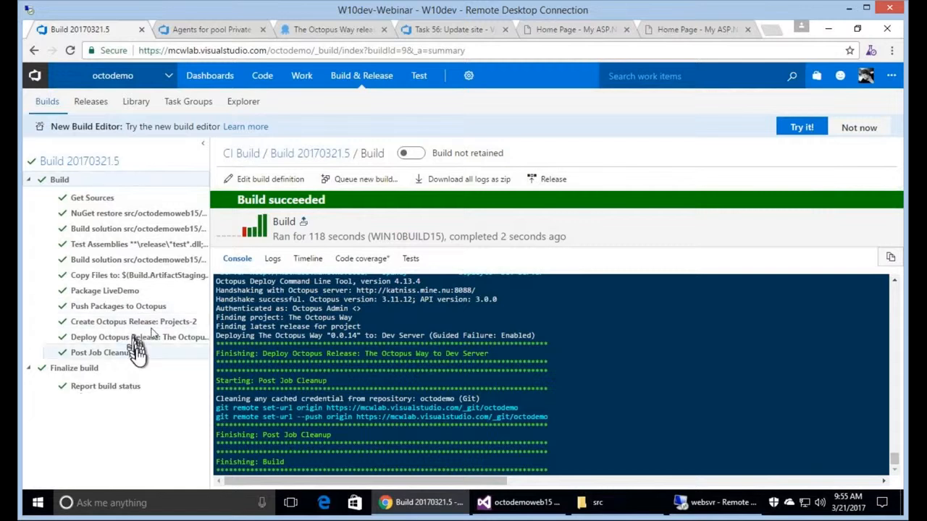
left_click(316, 29)
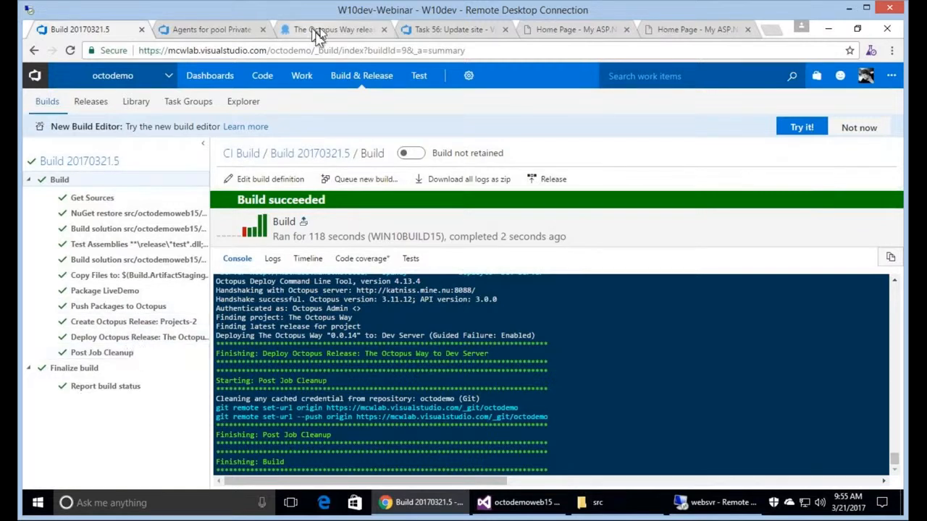
left_click(395, 83)
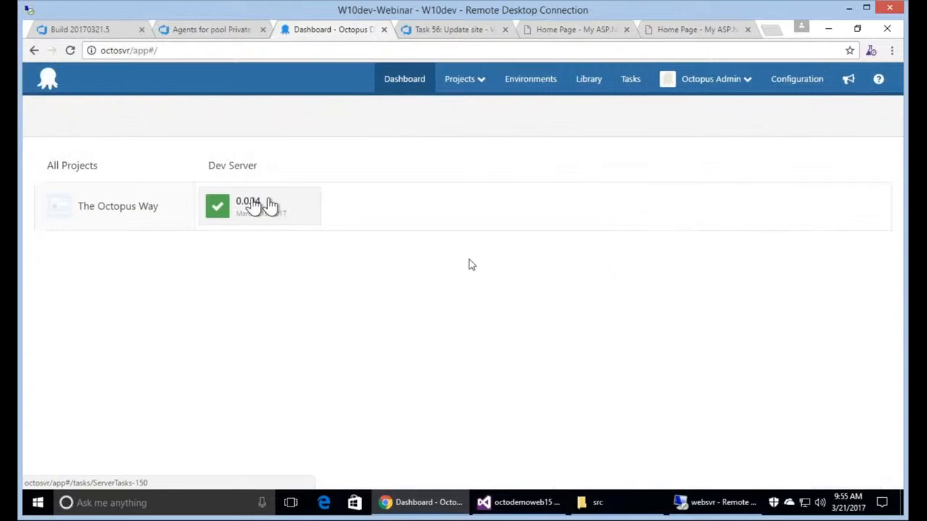
Review the succeeded 0.0.14 Dev Server deployment, then bring up the Task 56 work item.
left_click(268, 206)
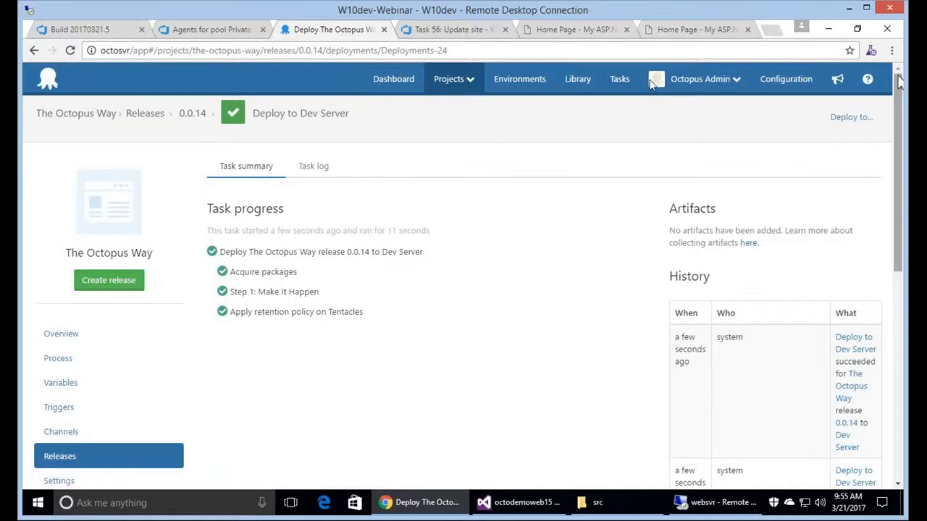
left_click(451, 30)
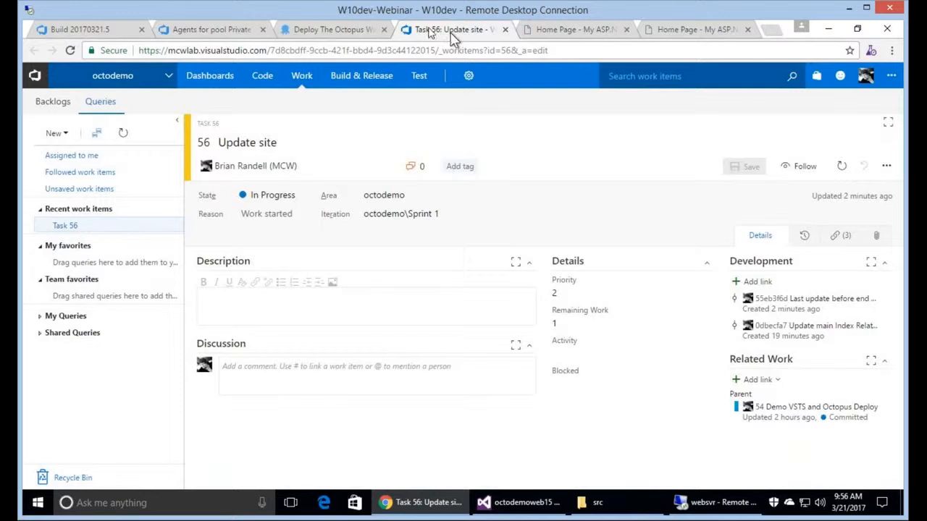
Go from build 20170321.5 to the CI Build definition and open it for editing.
left_click(111, 32)
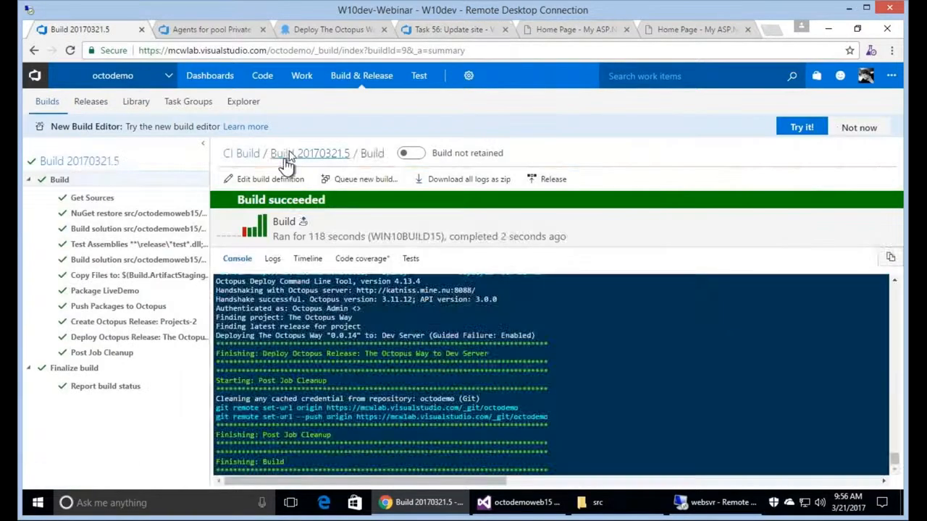
left_click(288, 158)
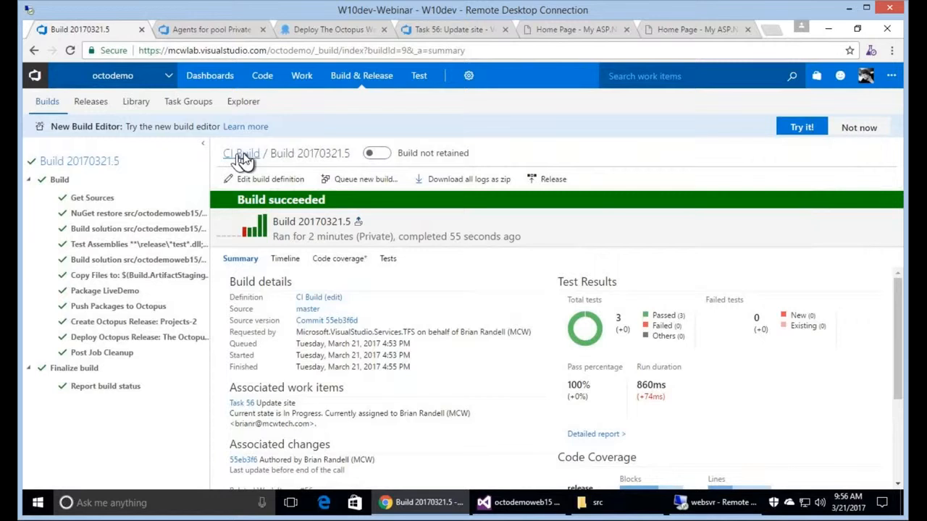
left_click(244, 157)
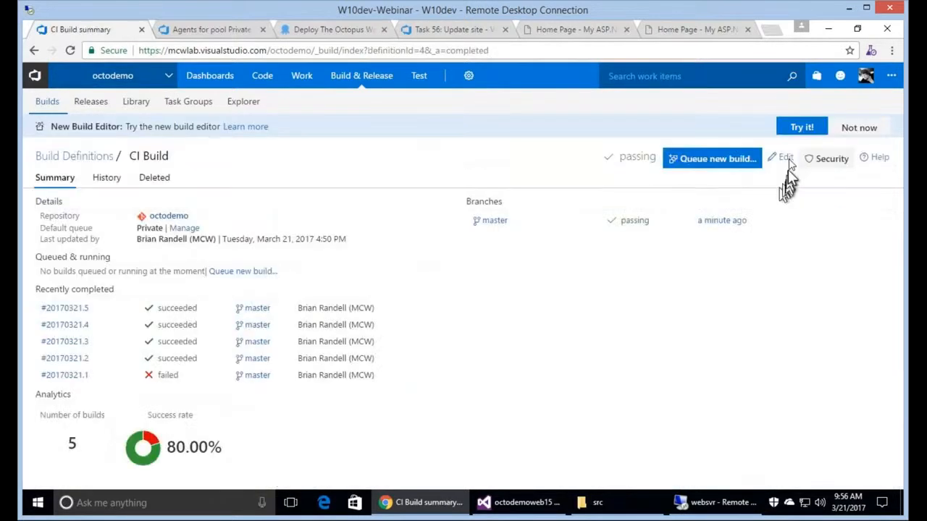
left_click(785, 158)
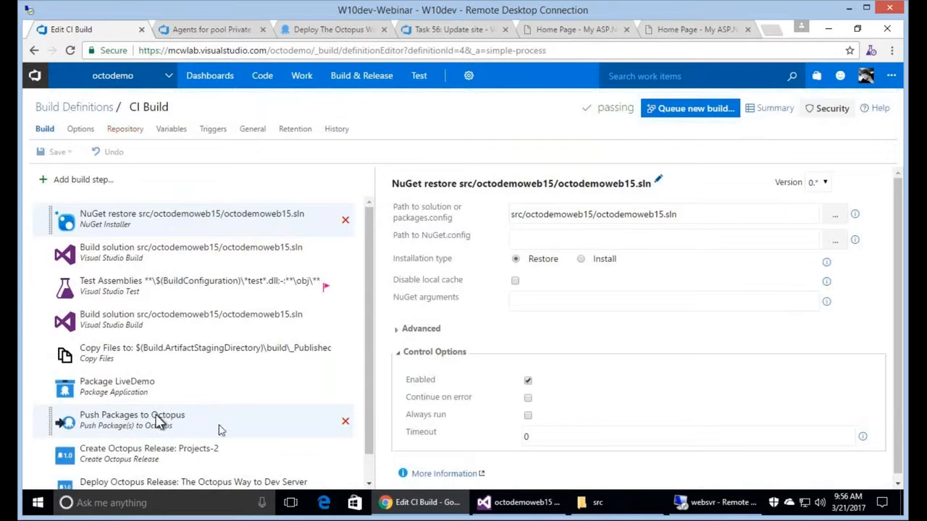
Review the Package, Push, Create and Deploy Octopus Release steps, ending on Deploy Octopus Release.
scroll(219, 430, "down", 1)
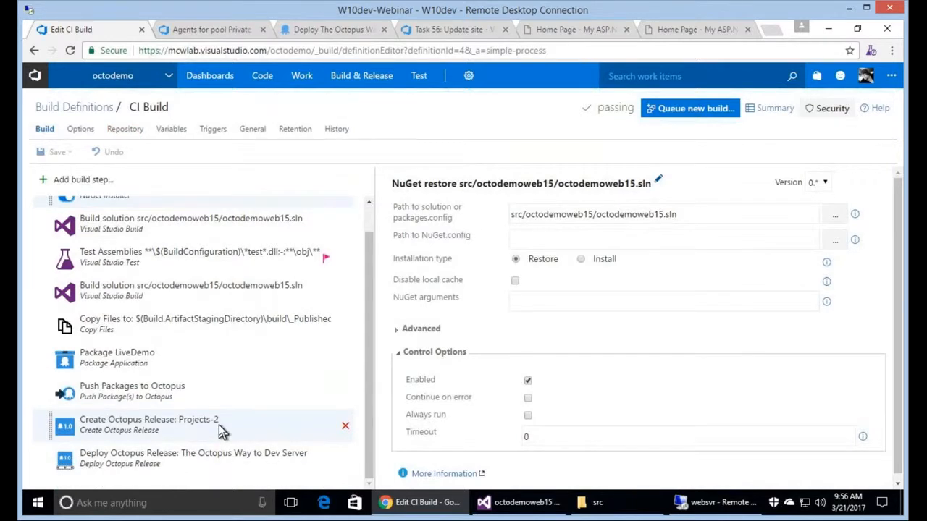
left_click(200, 431)
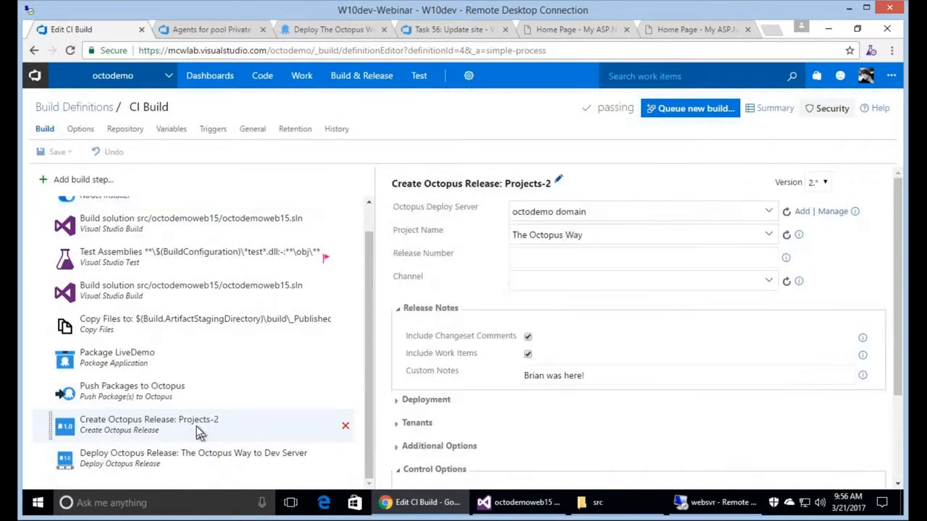
left_click(170, 458)
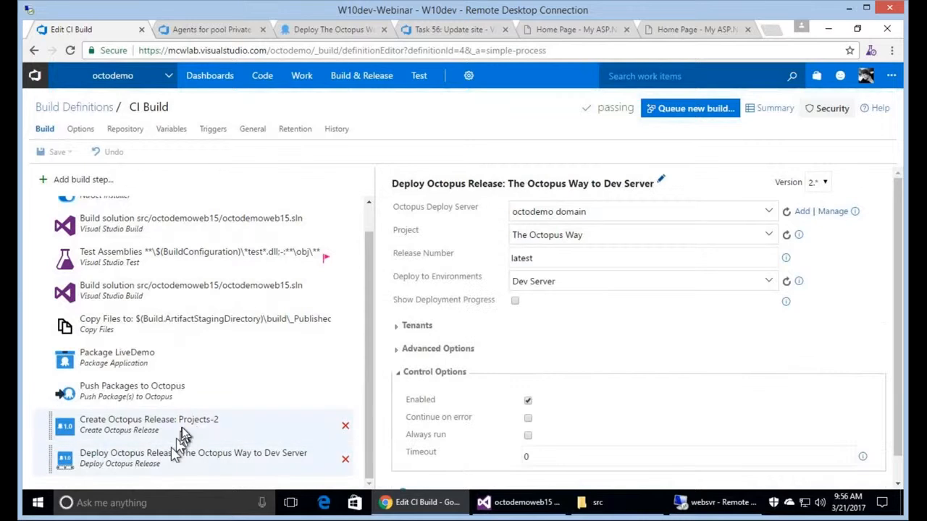
left_click(181, 428)
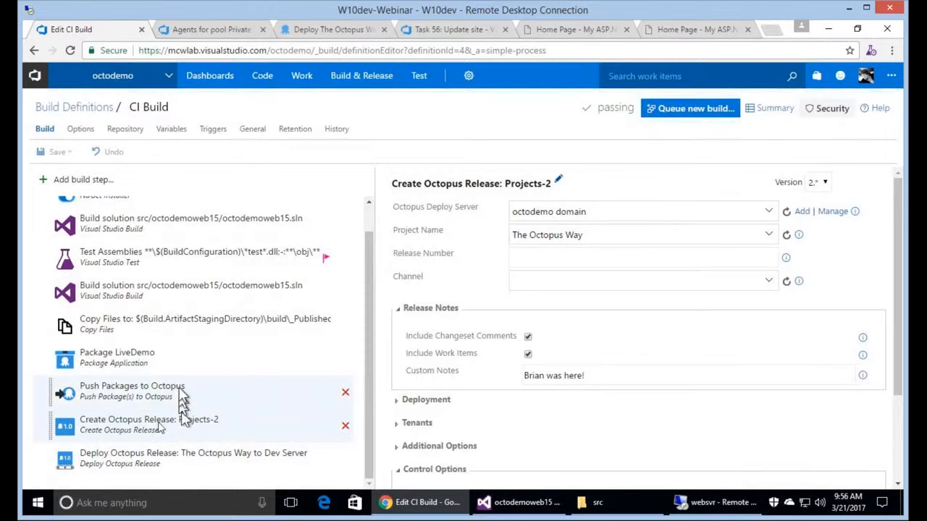
left_click(144, 369)
left_click(132, 391)
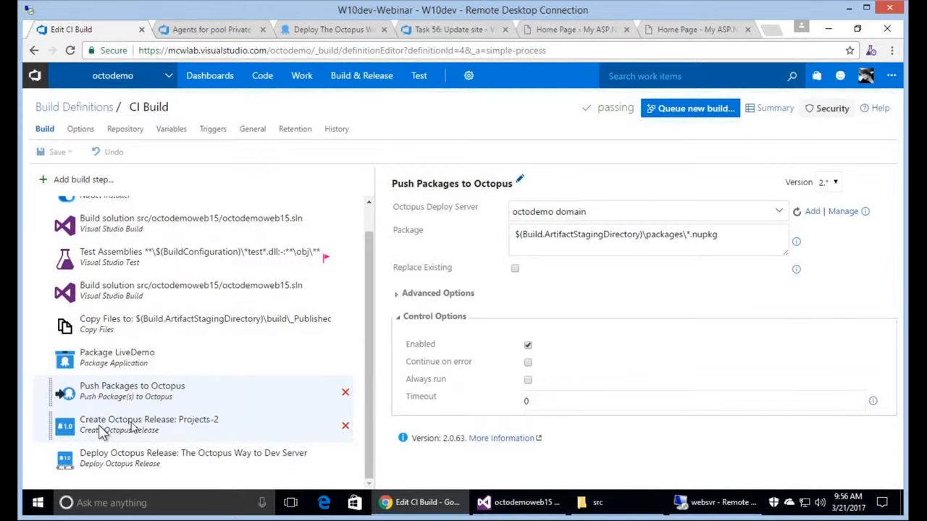
left_click(172, 462)
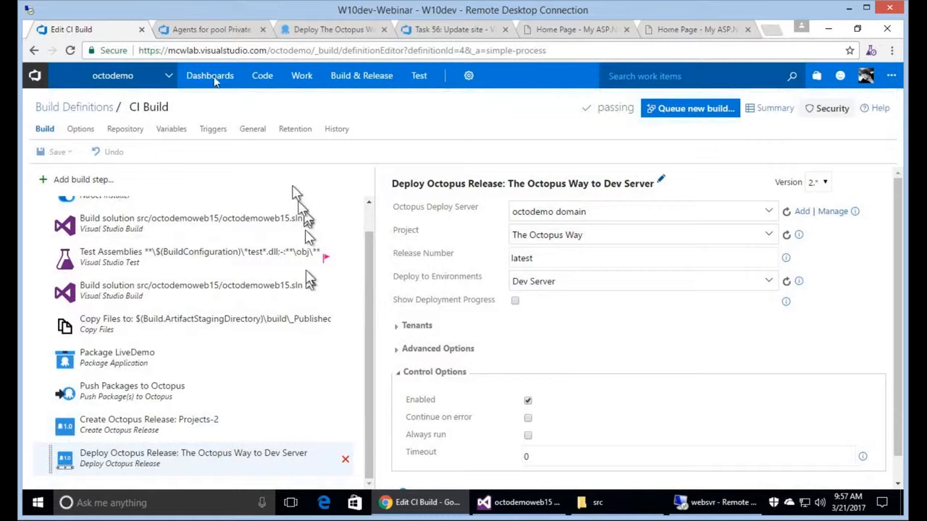
mouse_move(210, 79)
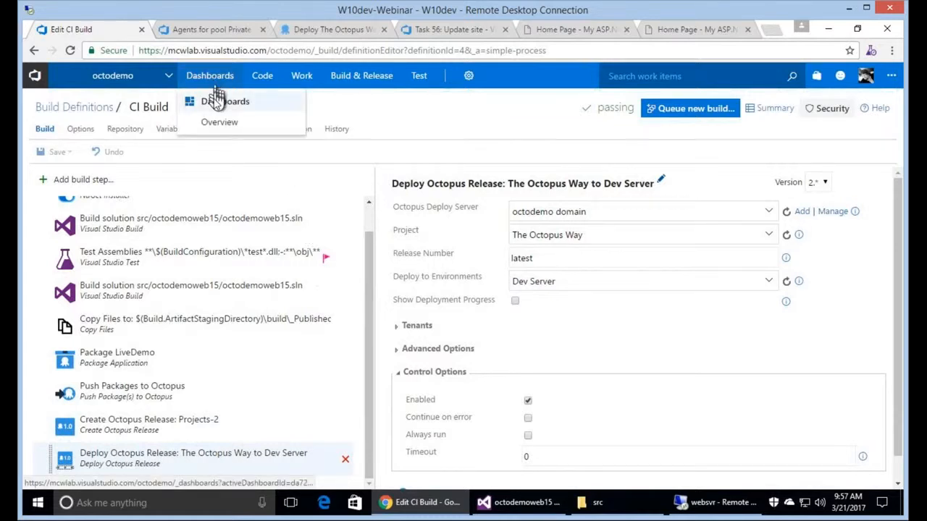
Move task 56 'Update site' to Done on the sprint board.
left_click(218, 102)
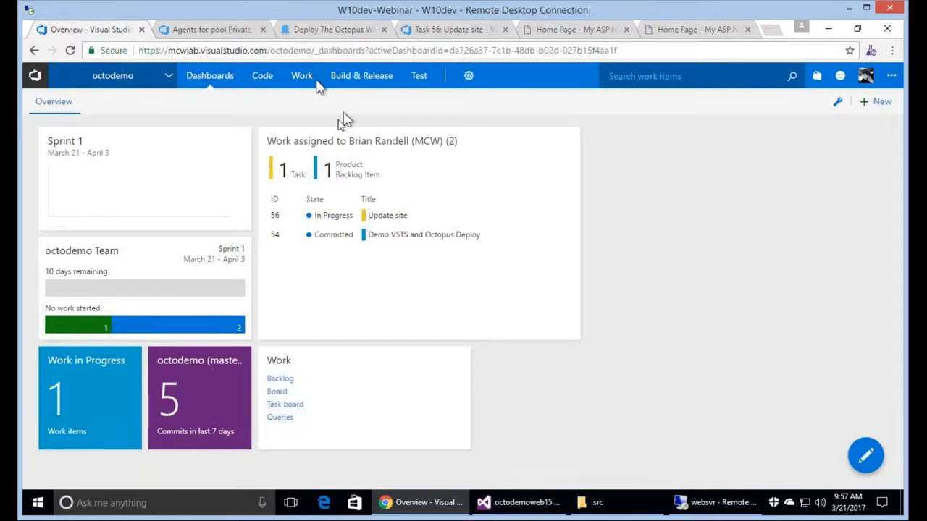
mouse_move(355, 77)
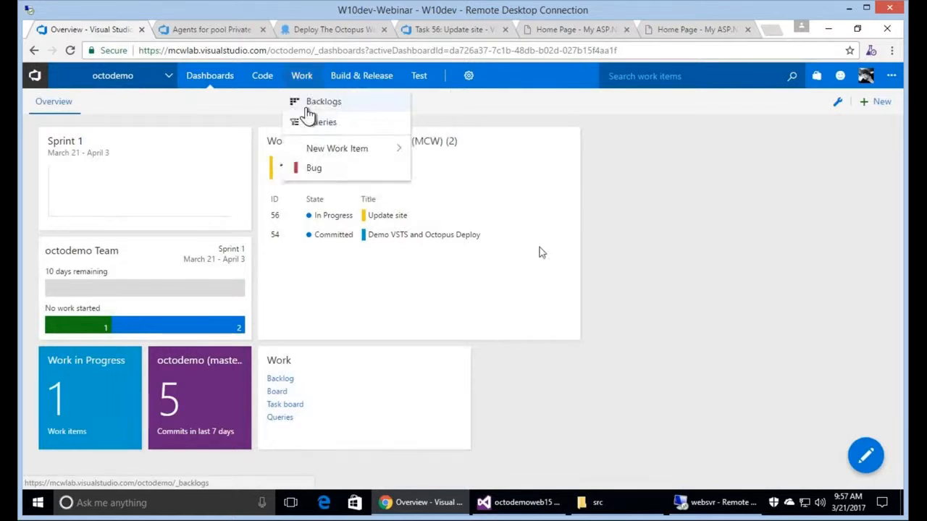
left_click(311, 102)
left_click_drag(580, 206, 760, 264)
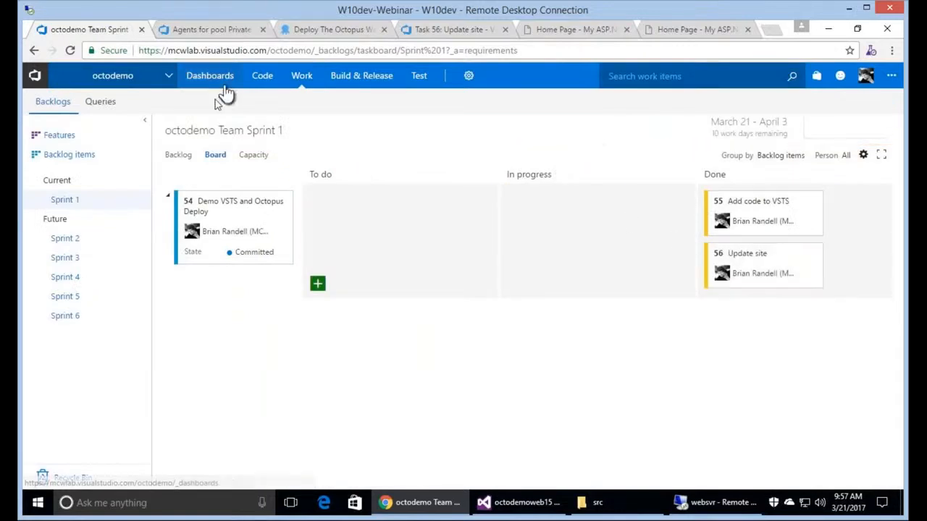
Return to the Overview dashboard and put it into edit mode.
left_click(217, 105)
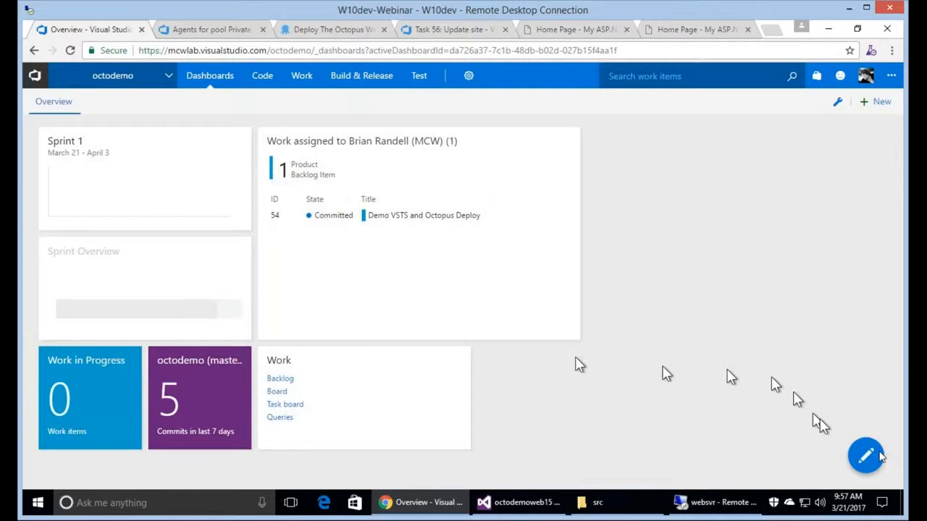
mouse_move(868, 457)
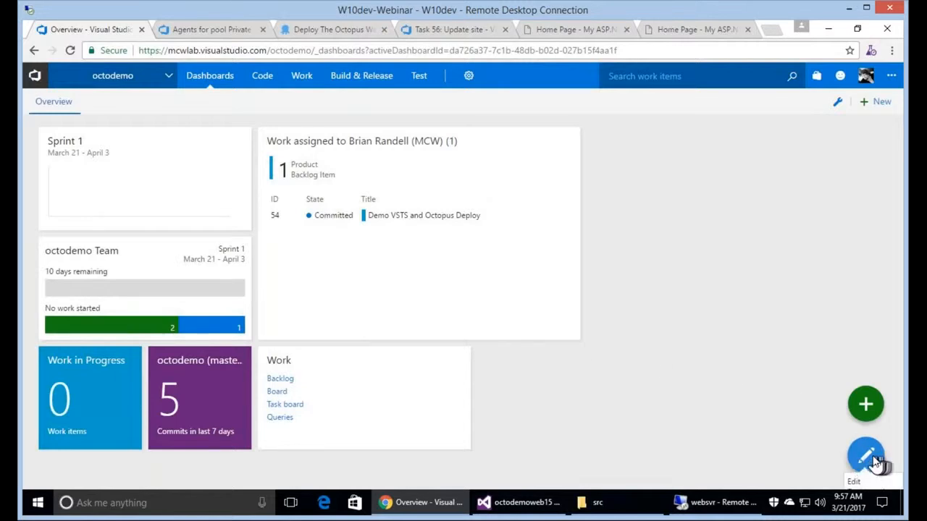
left_click(875, 461)
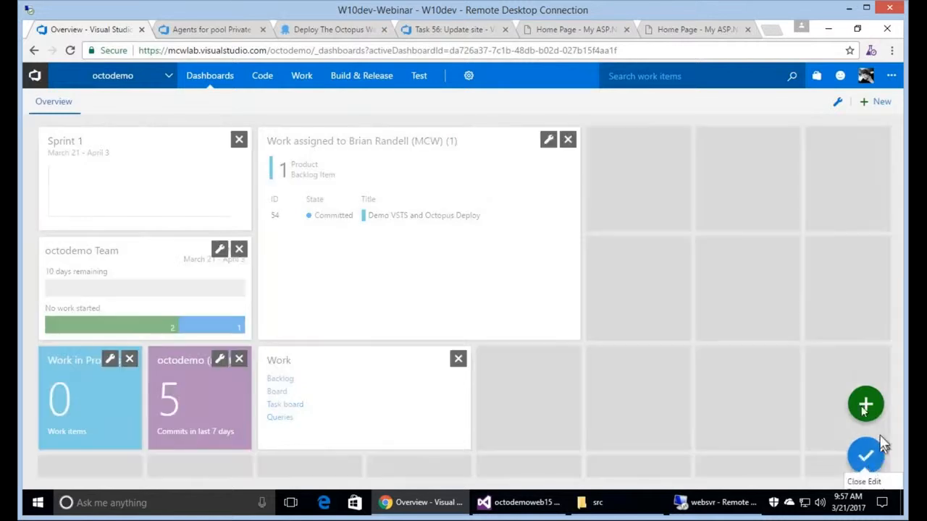
Add the Chart for Build History and Octopus Deploy Status widgets to the dashboard.
left_click(865, 405)
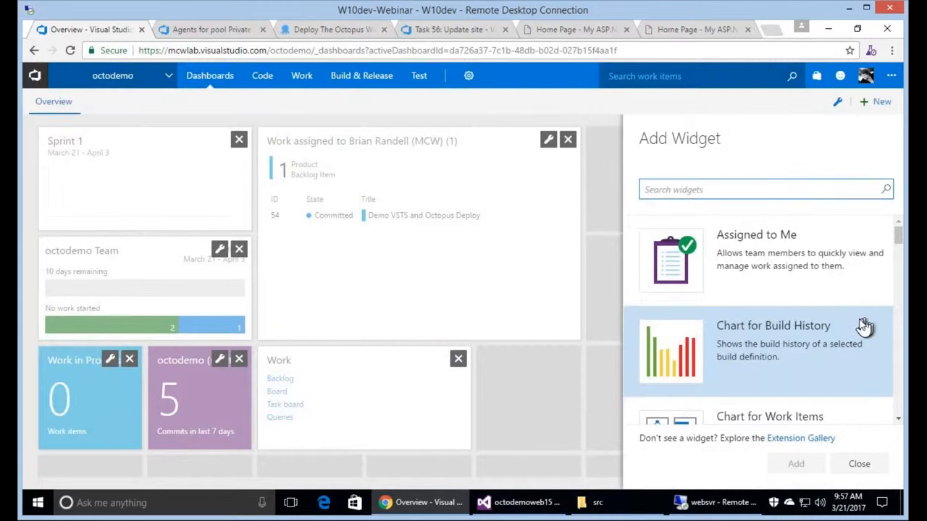
scroll(865, 327, "down", 2)
scroll(862, 324, "up", 1)
left_click(861, 323)
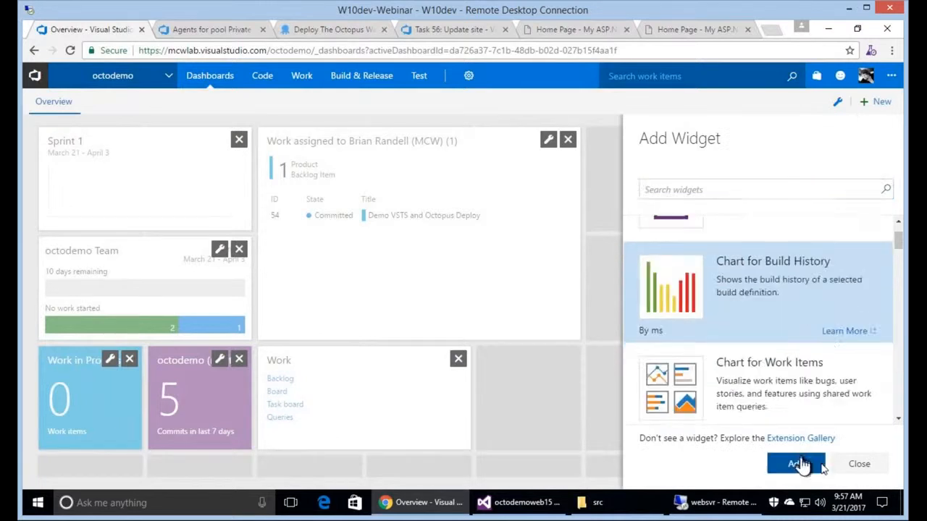
left_click(800, 464)
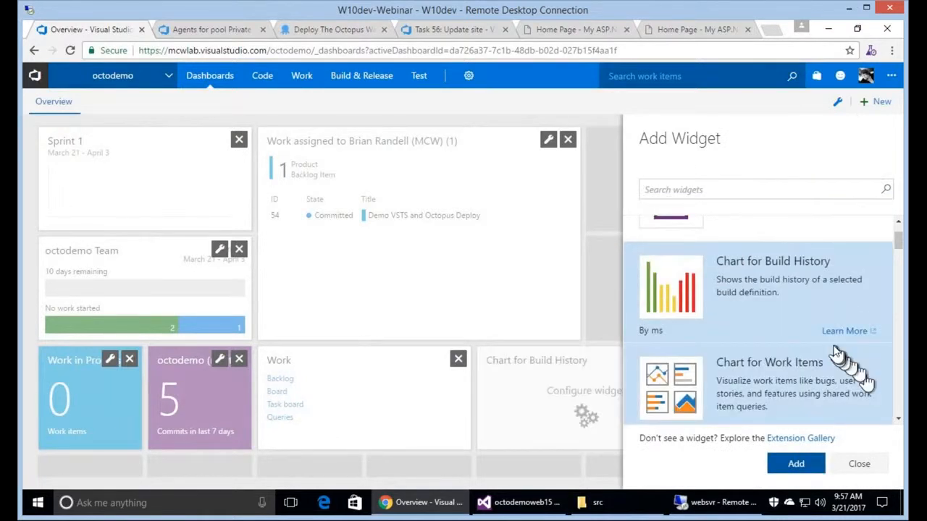
scroll(836, 353, "down", 5)
scroll(836, 353, "down", 3)
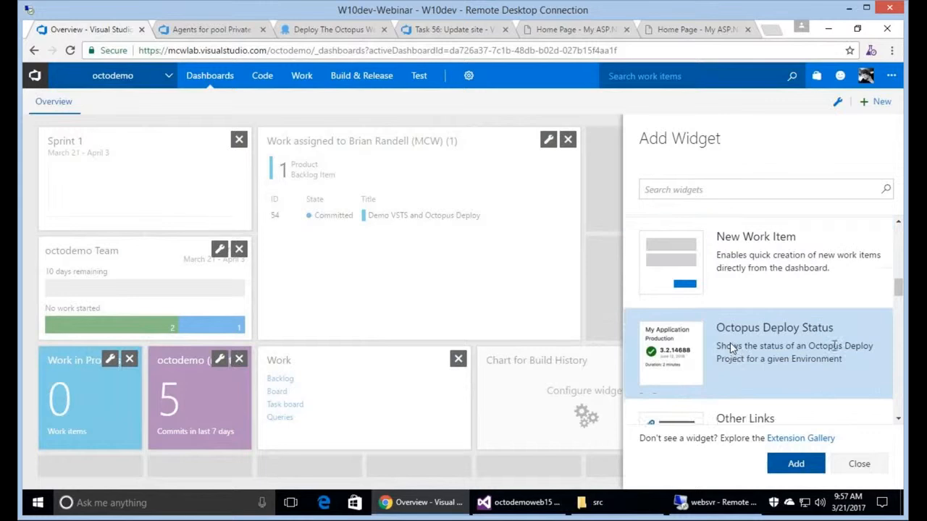
left_click(731, 348)
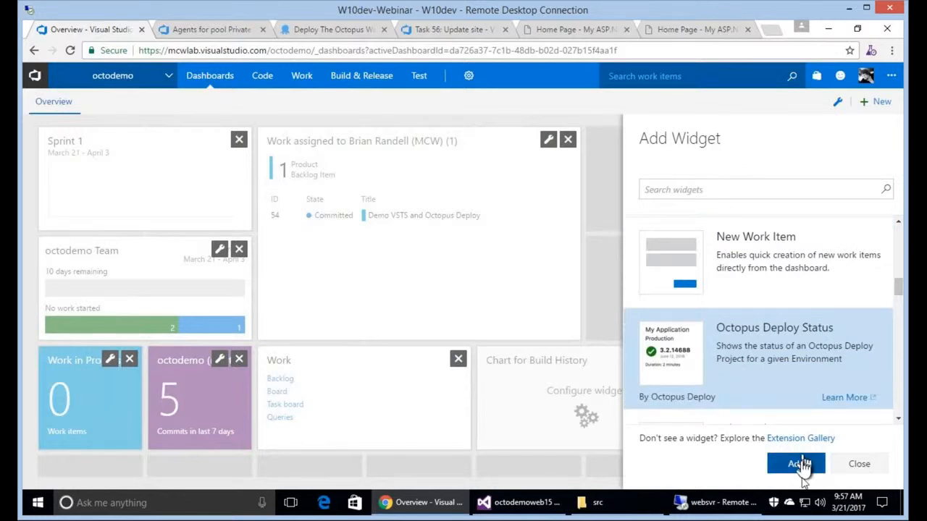
left_click(800, 466)
left_click(799, 470)
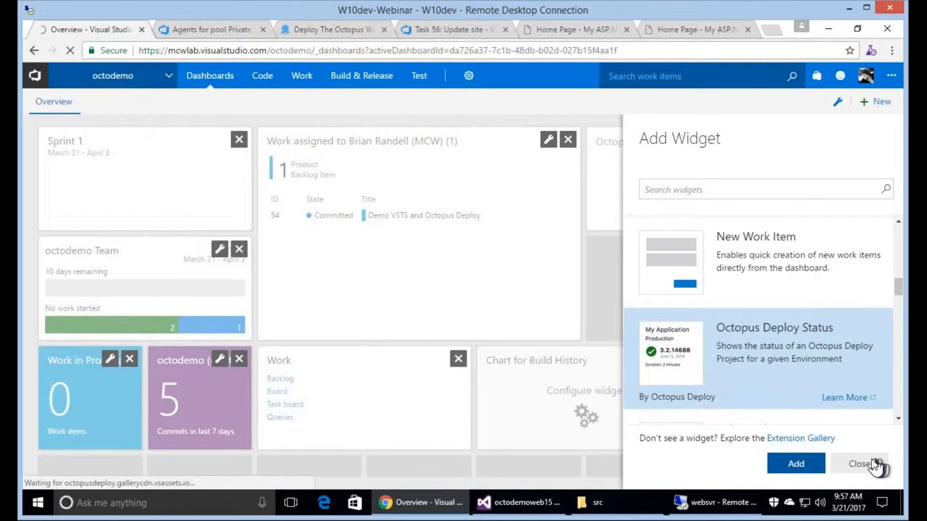
left_click(860, 465)
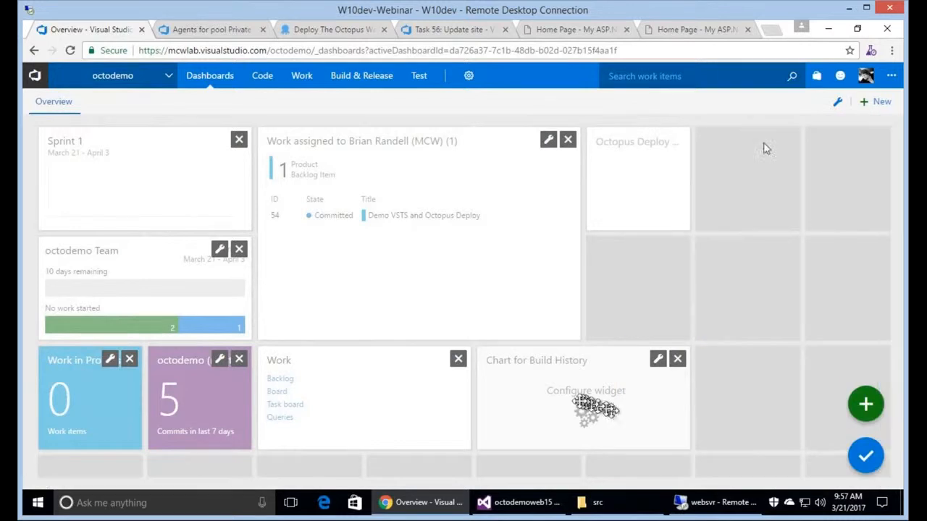
Set the build history chart's definition to CI Build and save.
left_click(767, 140)
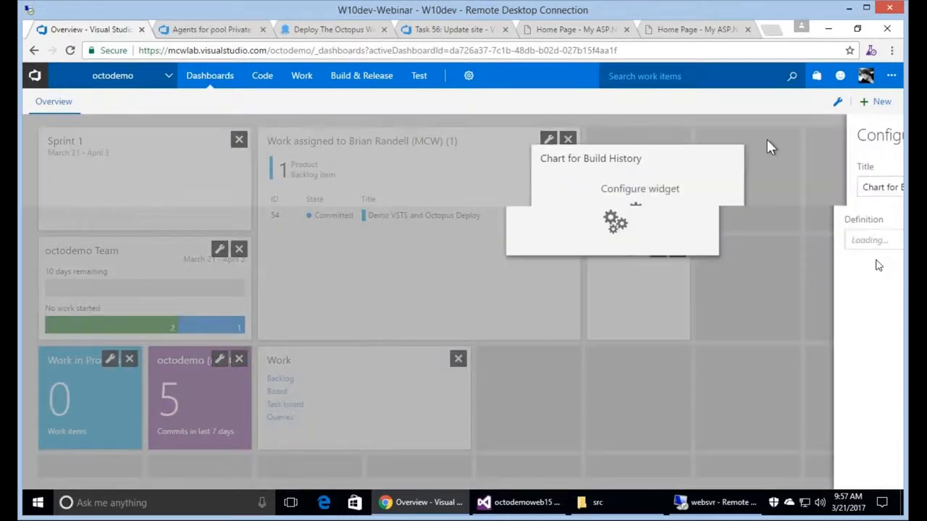
left_click(884, 240)
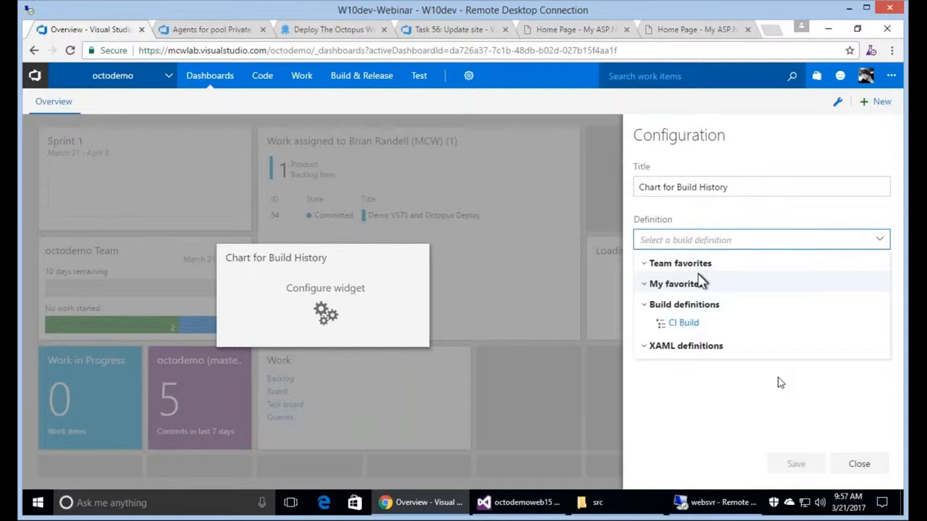
left_click(688, 323)
left_click(796, 464)
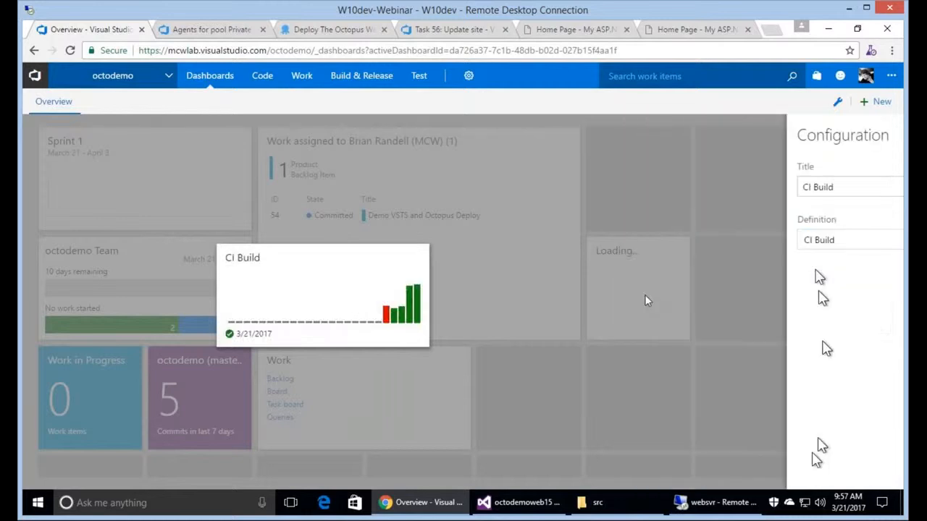
Point the Octopus widget at project The Octopus Way, environment Dev Server, and finish editing.
left_click(657, 251)
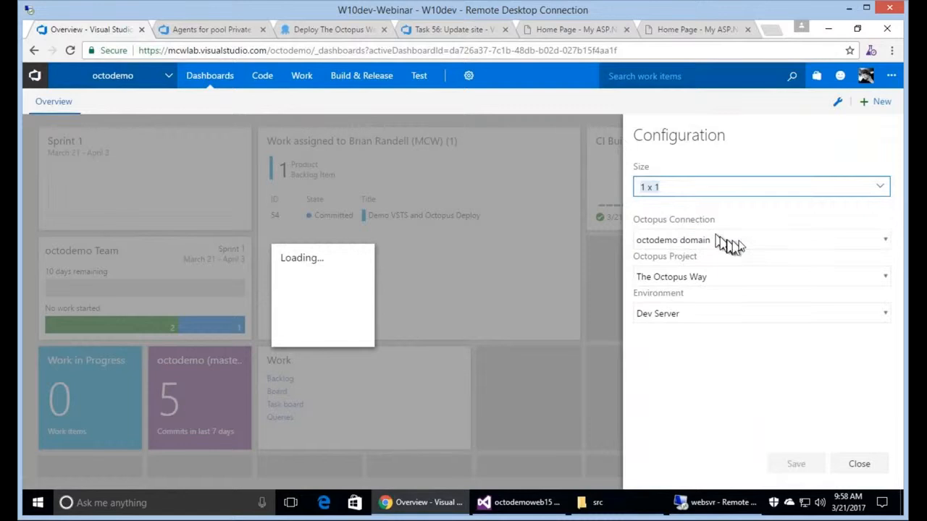
left_click(740, 243)
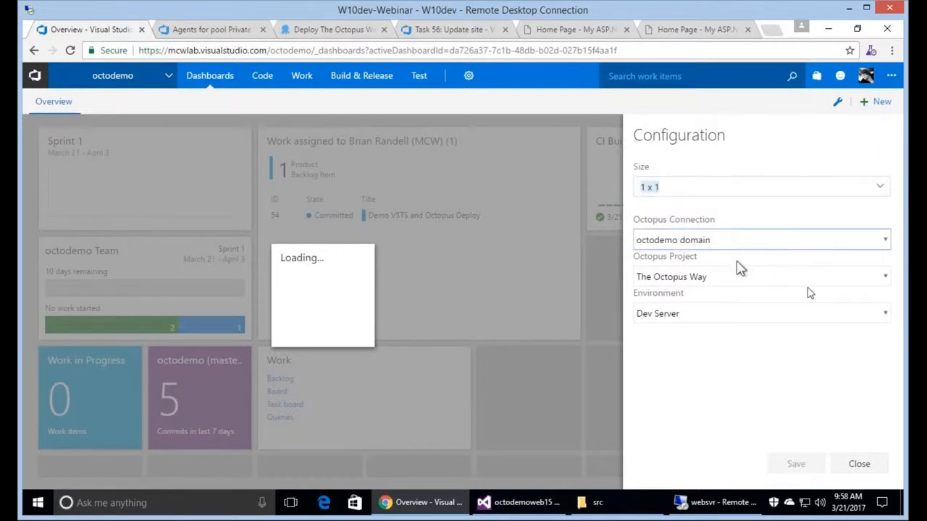
left_click(810, 278)
left_click(800, 295)
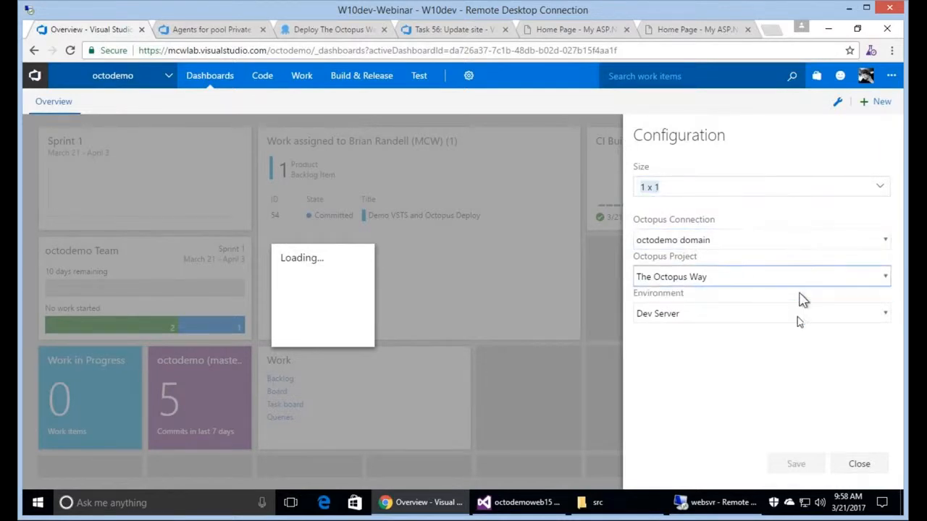
left_click(798, 317)
left_click(788, 331)
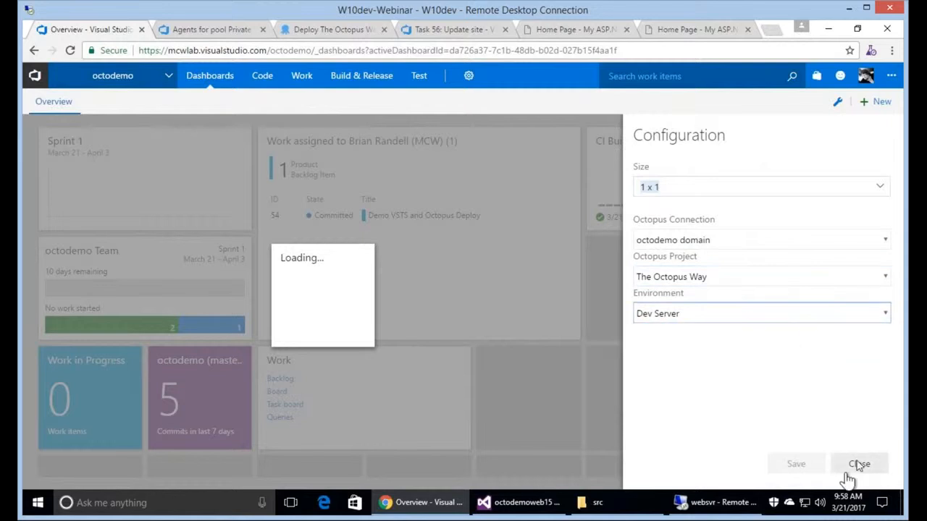
left_click(859, 464)
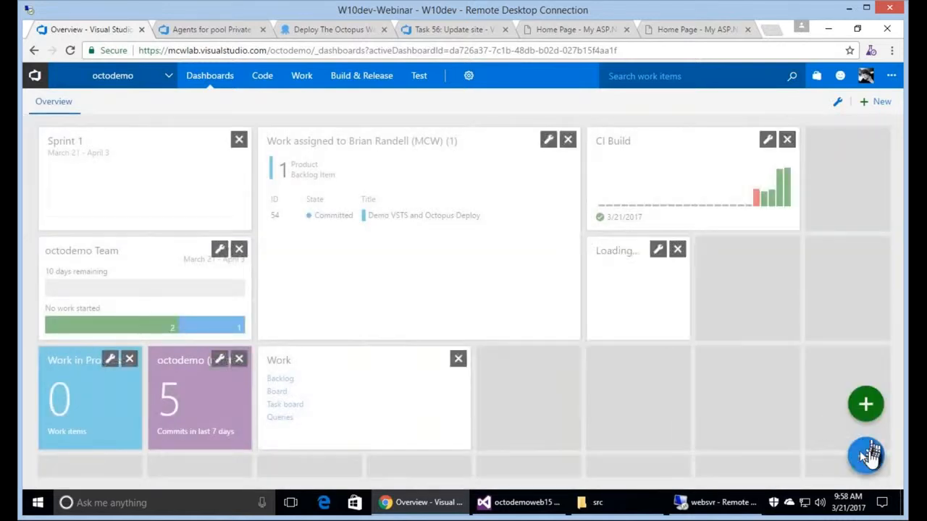
left_click(866, 454)
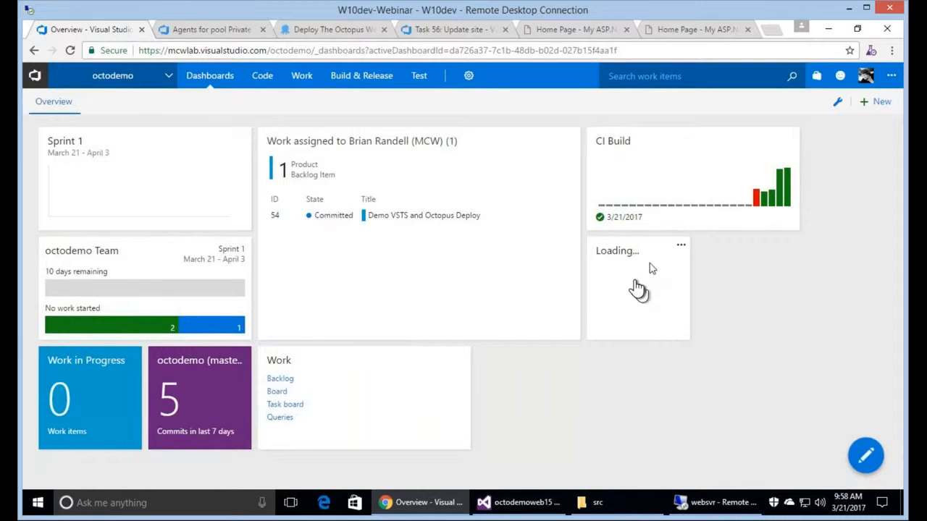
Resize the Octopus widget to 2 x 1 and open its 0.0.14 deployment link.
left_click(681, 245)
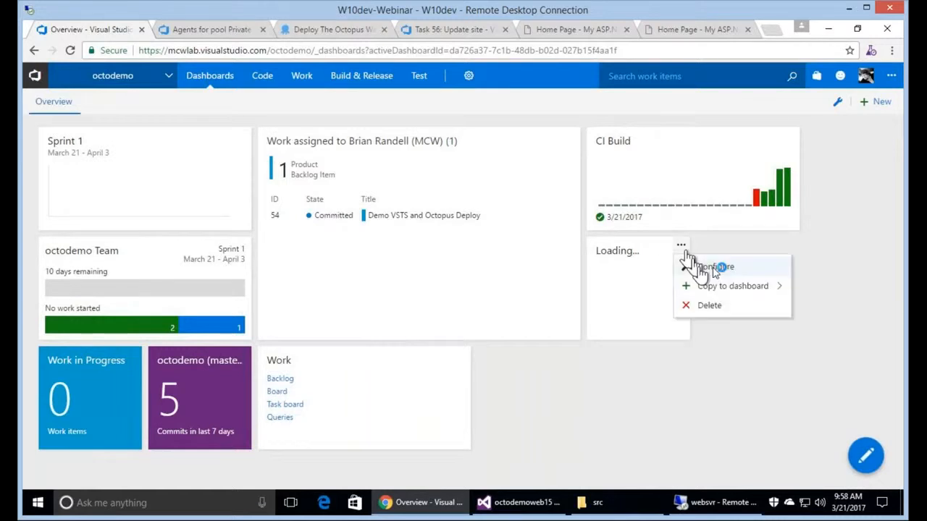
left_click(715, 268)
left_click(699, 192)
left_click(740, 231)
left_click(810, 469)
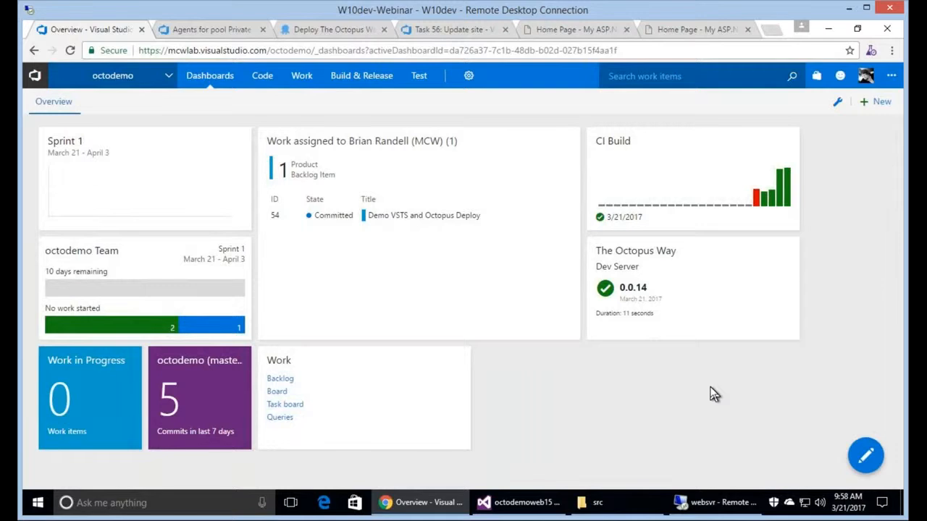
left_click(644, 286)
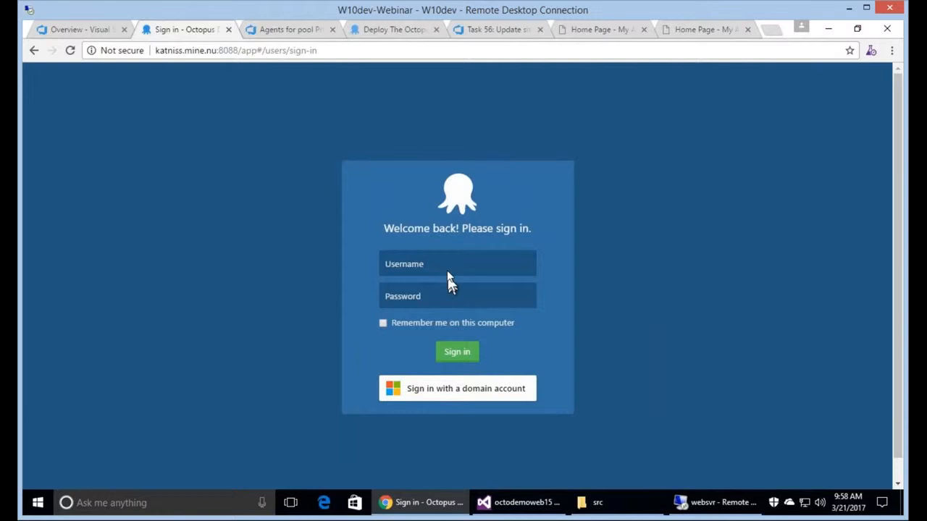
Sign in to Octopus with the demo account, decline saving the password, and return to the Overview dashboard.
left_click(448, 272)
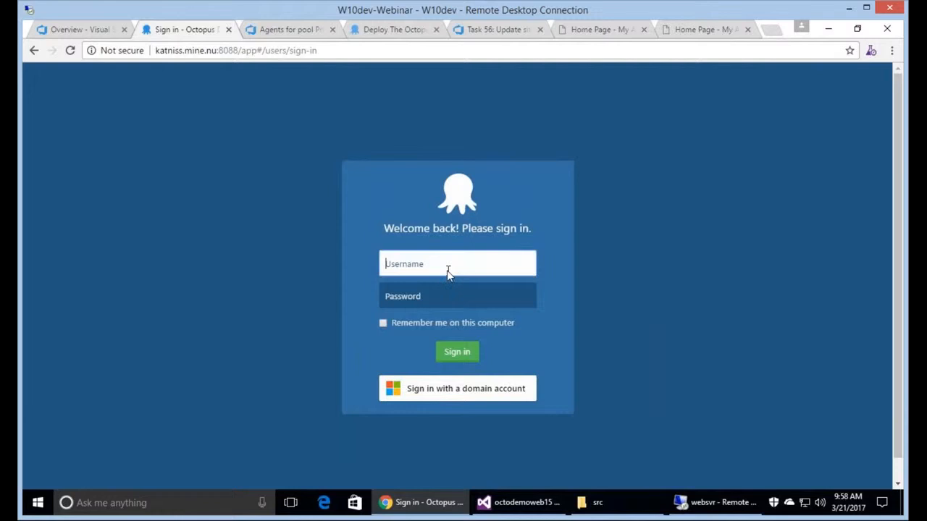
type("oc")
key("Down")
key("Tab")
type("••••••••••")
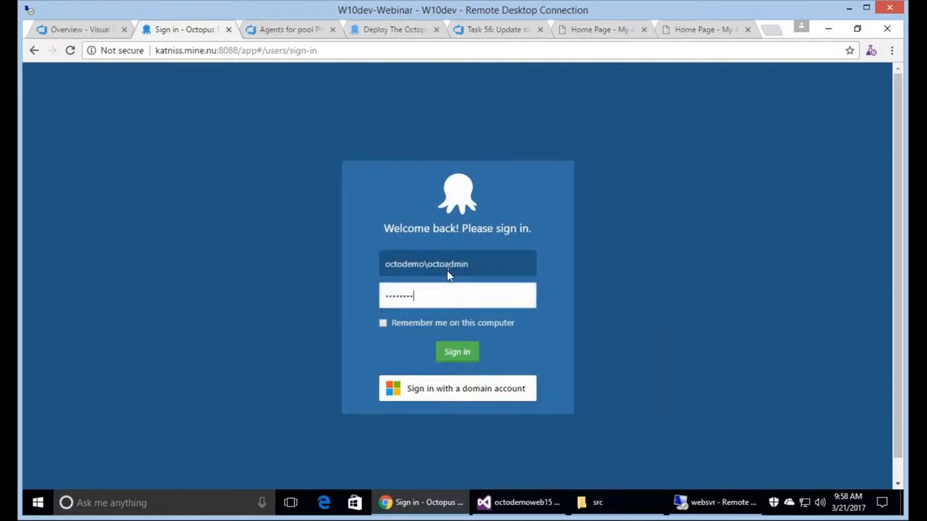
left_click(451, 352)
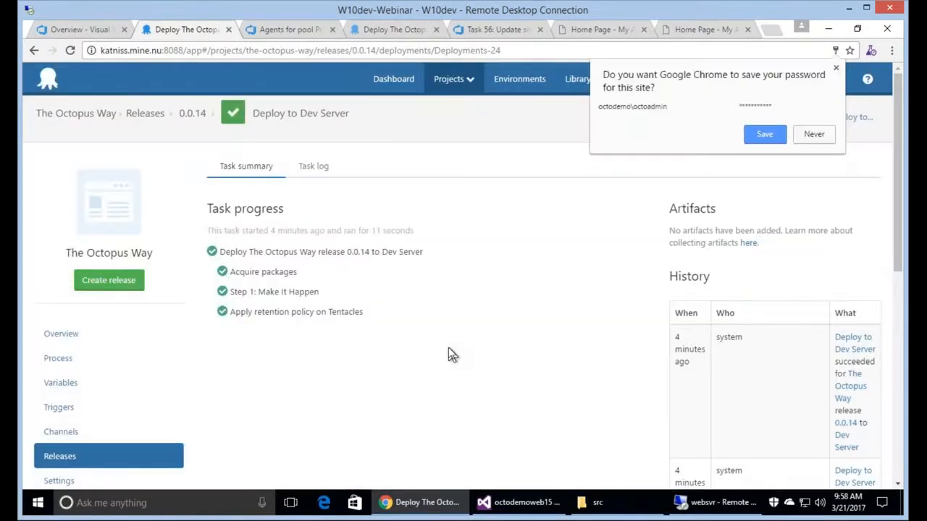
left_click(835, 71)
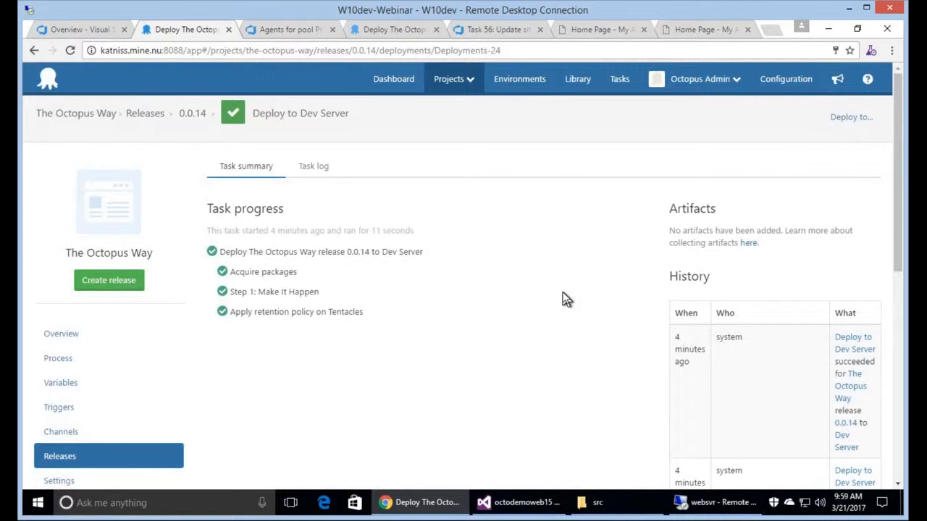
left_click(75, 32)
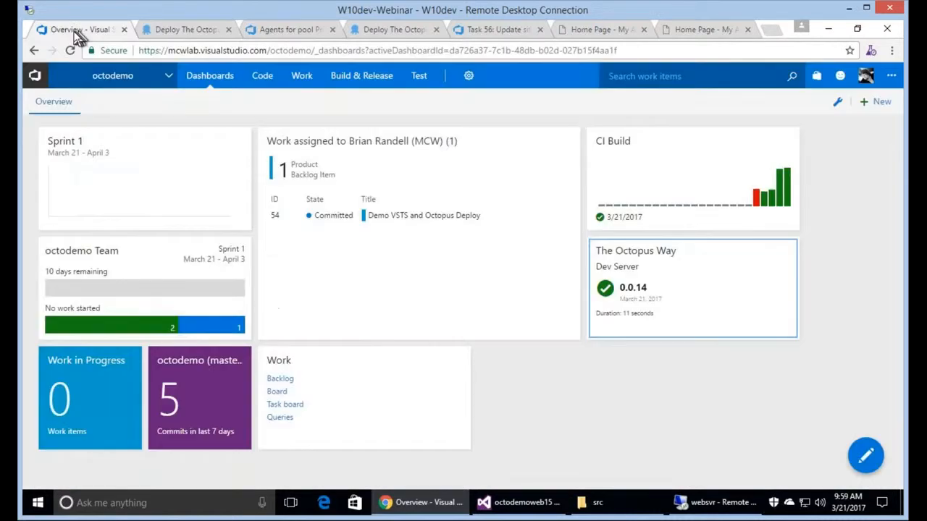